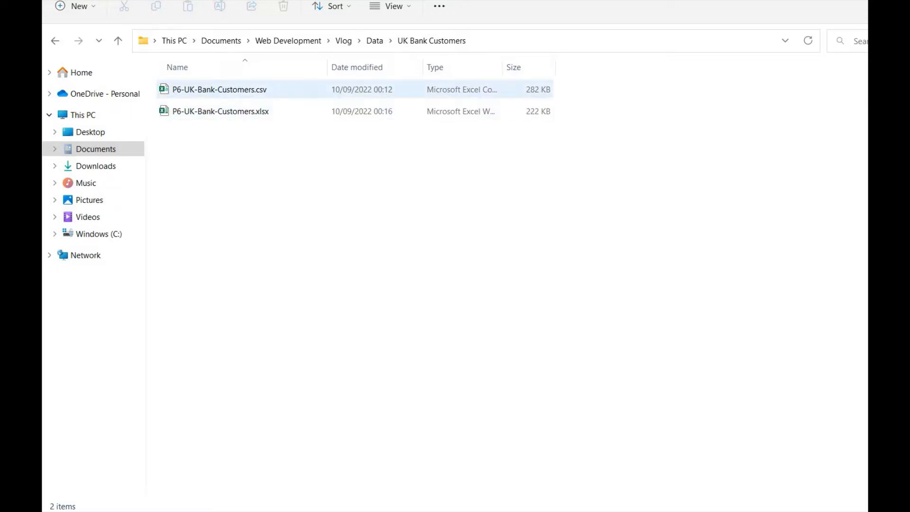
Open the P6-UK-Bank-Customers data in Excel and select across the header row from Customer ID to Balance to examine its columns
click(220, 89)
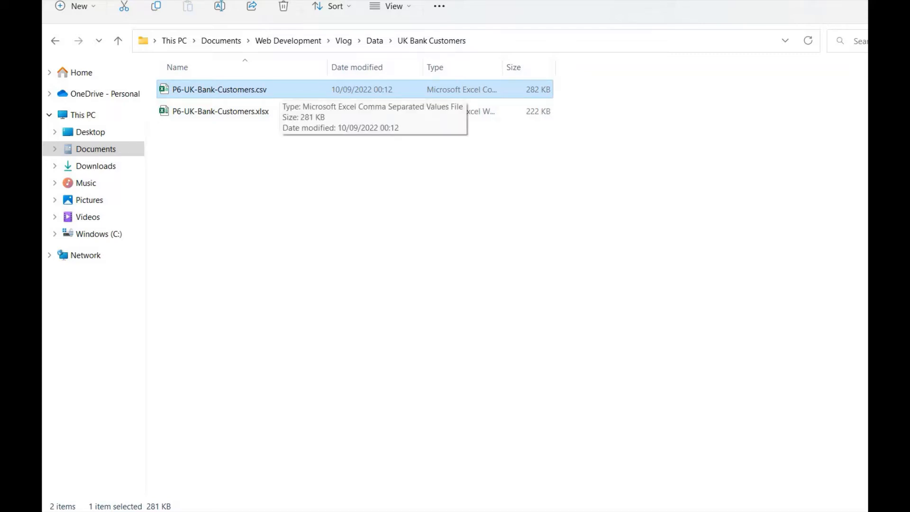
click(277, 112)
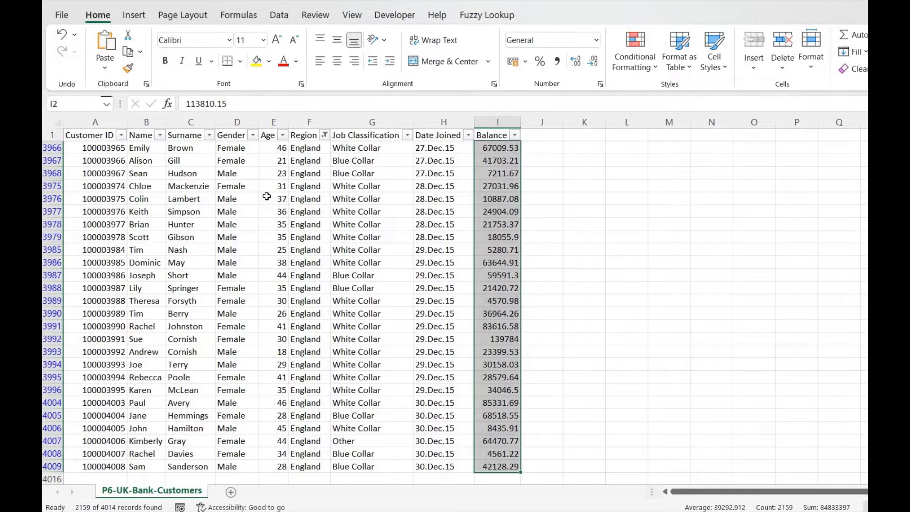
click(105, 133)
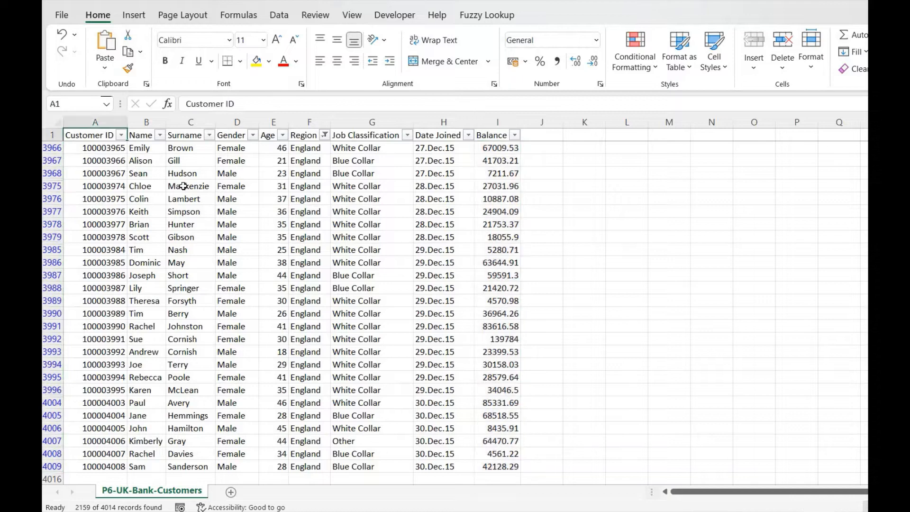
key(ctrl+shift+Right)
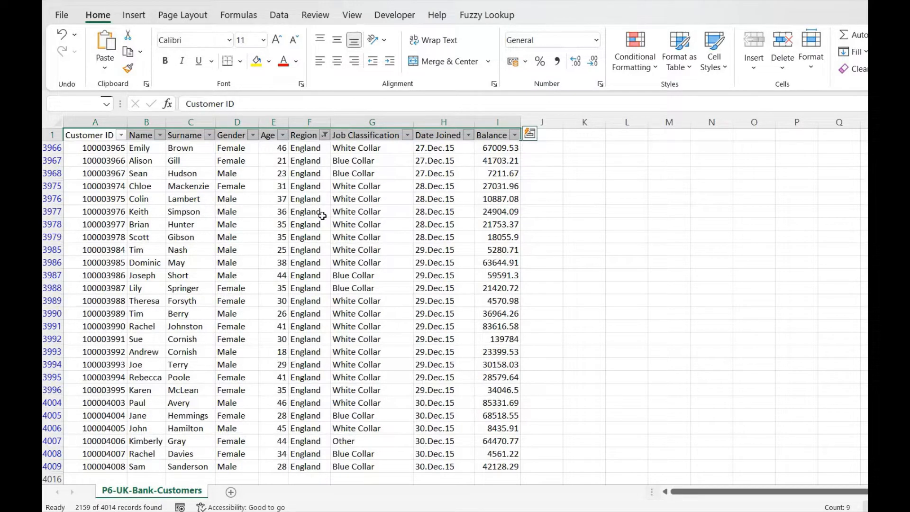
key(ctrl+shift+Left)
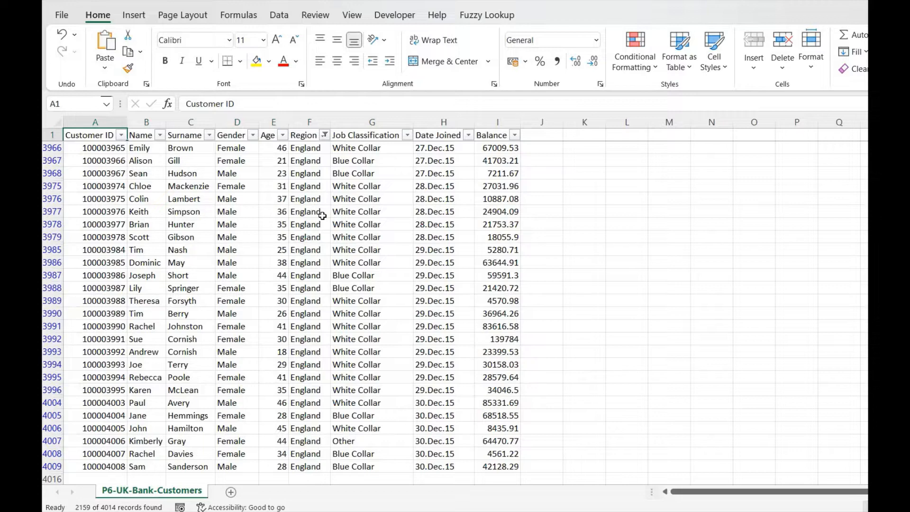
Select all Customer ID records to check how many customers are listed, and return to the header cell A1
key(ctrl+shift+Down)
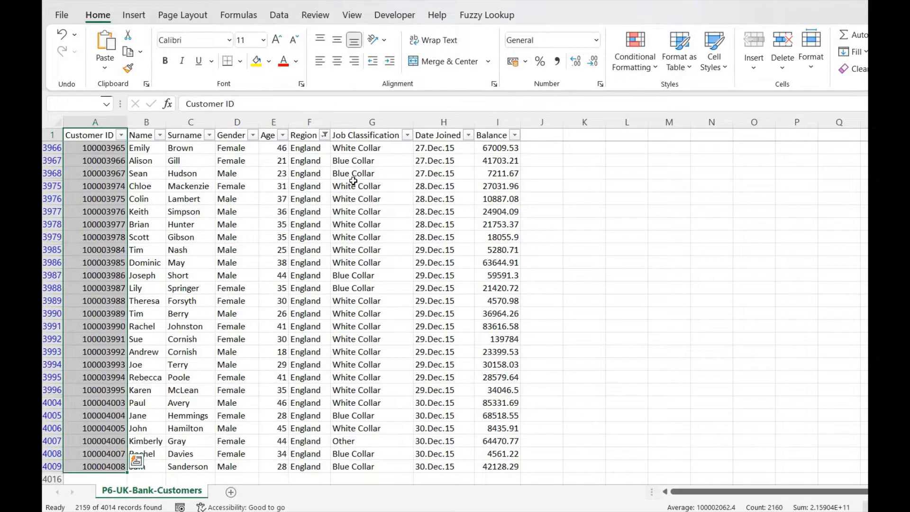
key(ctrl+shift+Up)
key(Down)
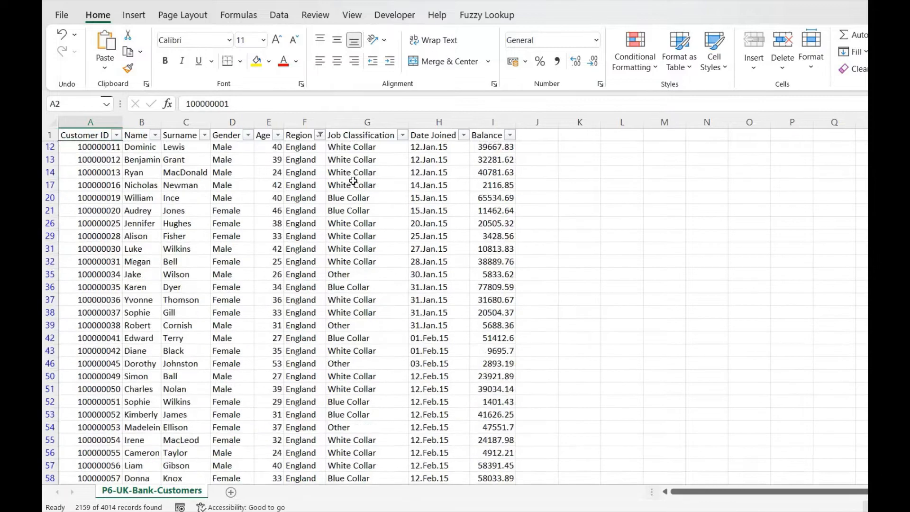
key(ctrl+shift+Down)
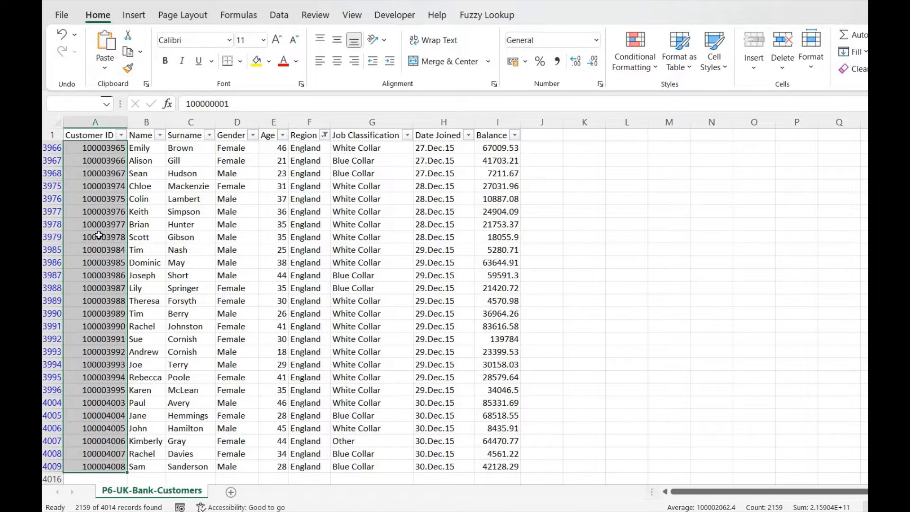
scroll(95, 234, up, 10)
scroll(95, 234, up, 4)
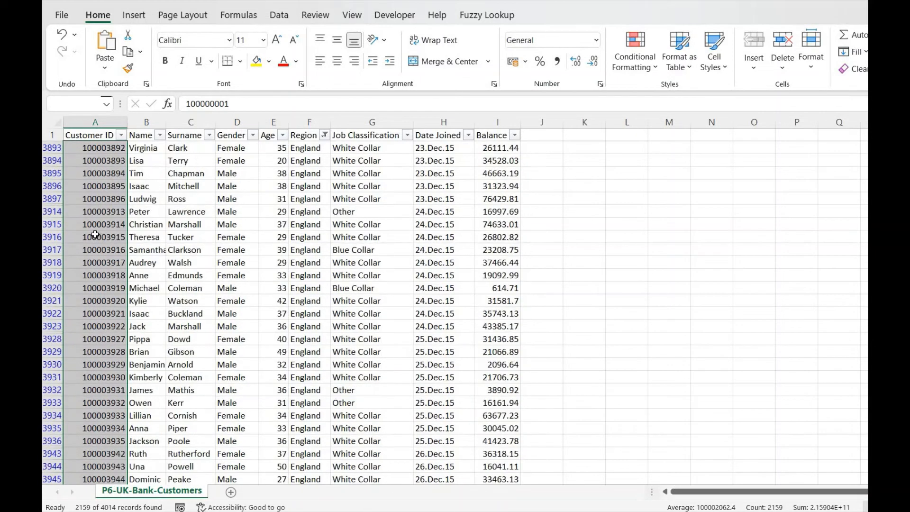
key(ctrl+Home)
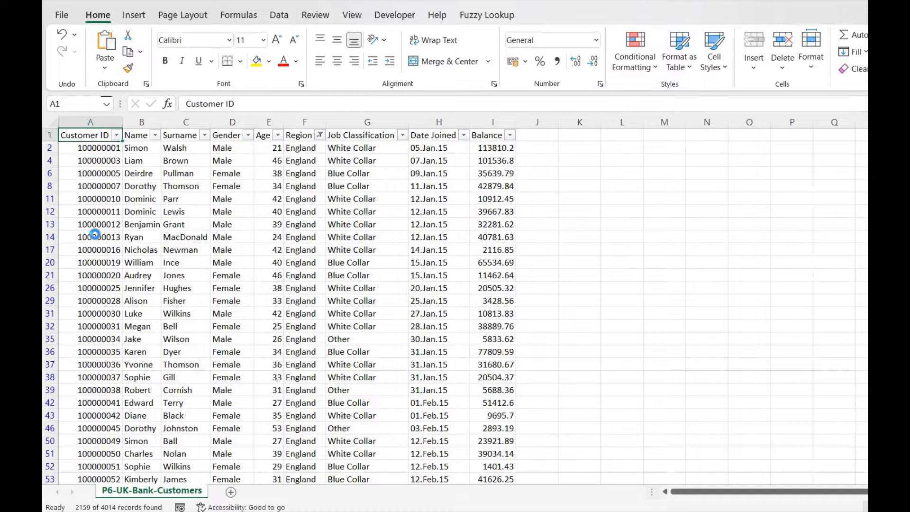
Review the distinct filter values of the Customer ID, Name and Surname columns without filtering
key(alt+Down)
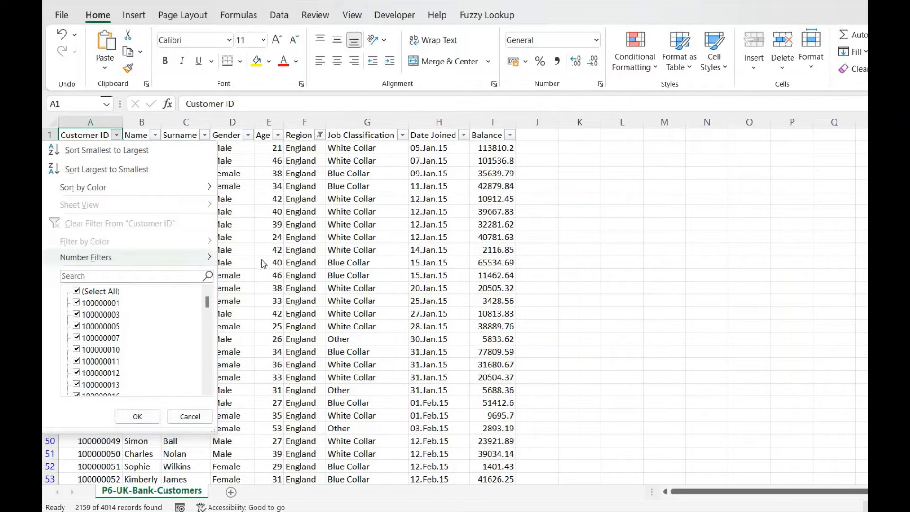
drag(205, 303, 198, 408)
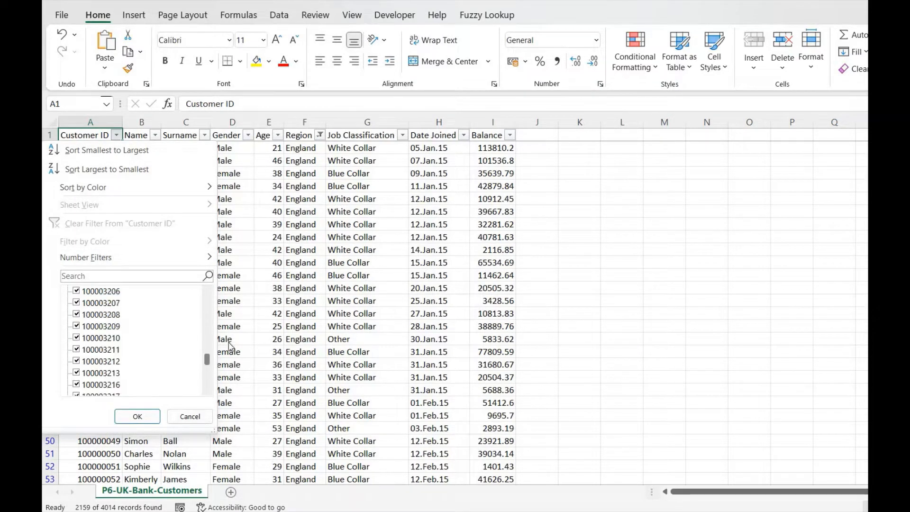
key(Escape)
click(153, 138)
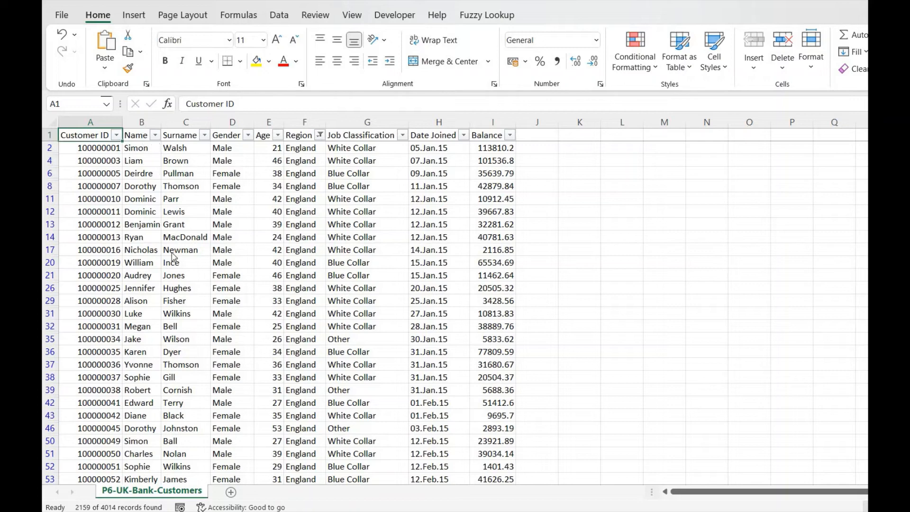
drag(207, 306, 209, 381)
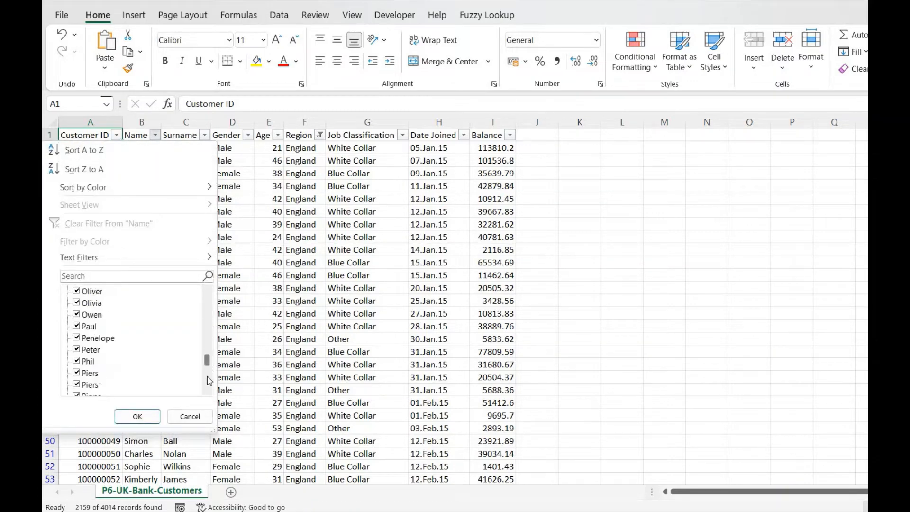
key(Escape)
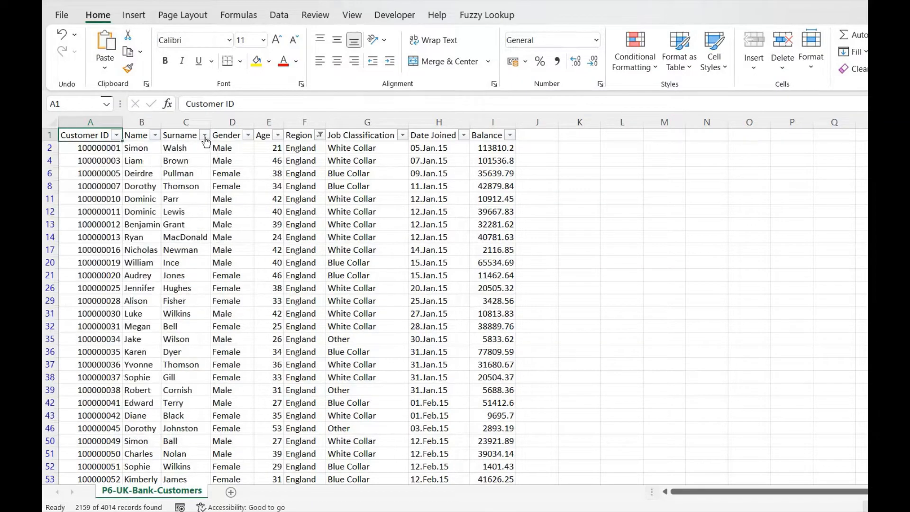
click(205, 137)
scroll(209, 383, down, 10)
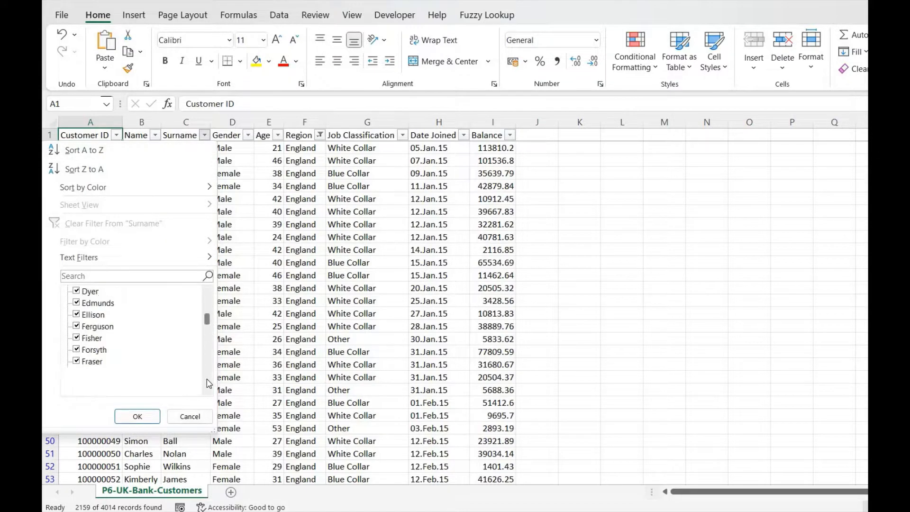
scroll(208, 380, down, 10)
key(Escape)
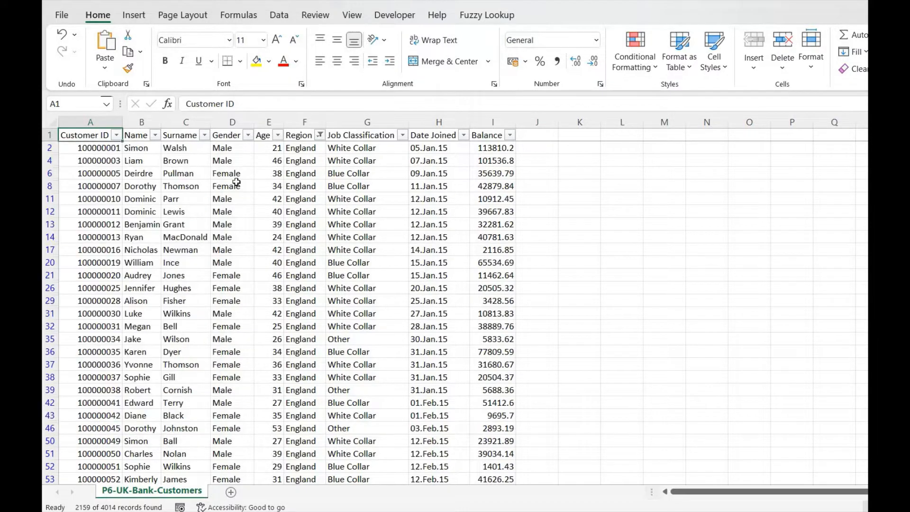
Review the distinct filter values of the Gender and Age columns without filtering
click(247, 140)
click(248, 136)
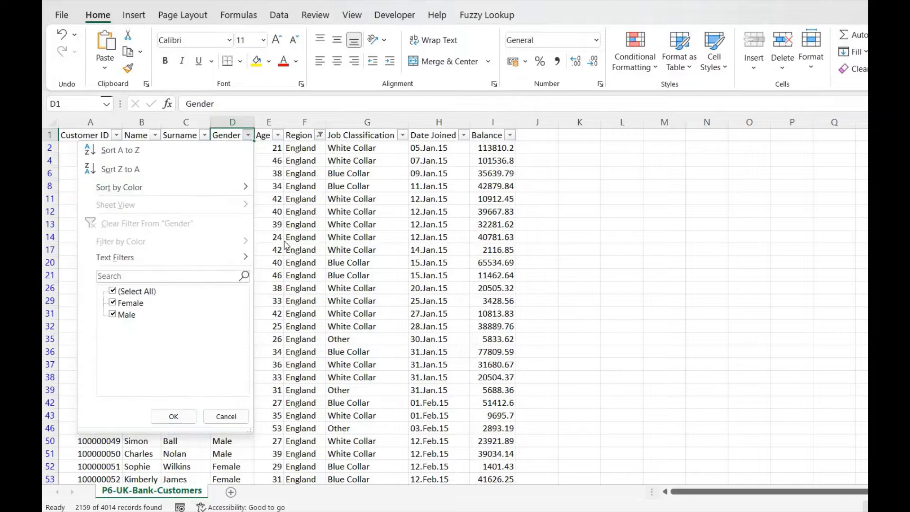
click(278, 136)
click(278, 136)
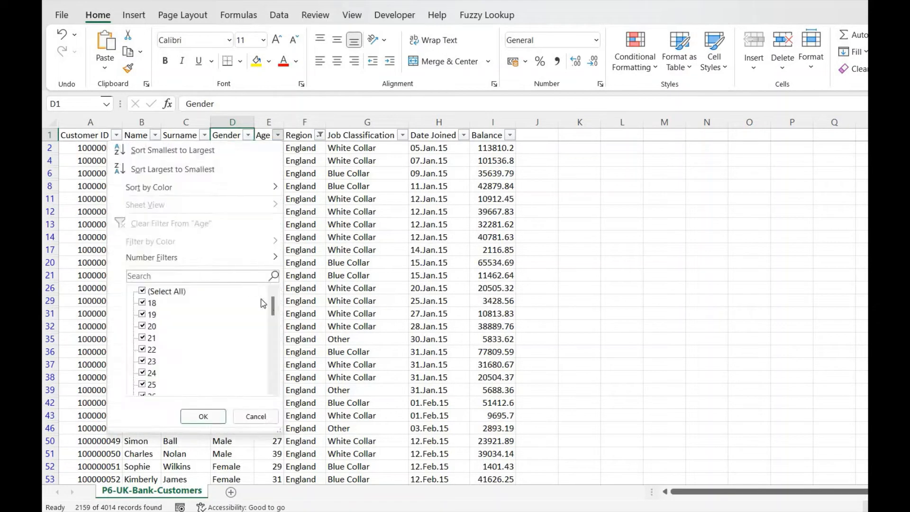
drag(273, 306, 274, 377)
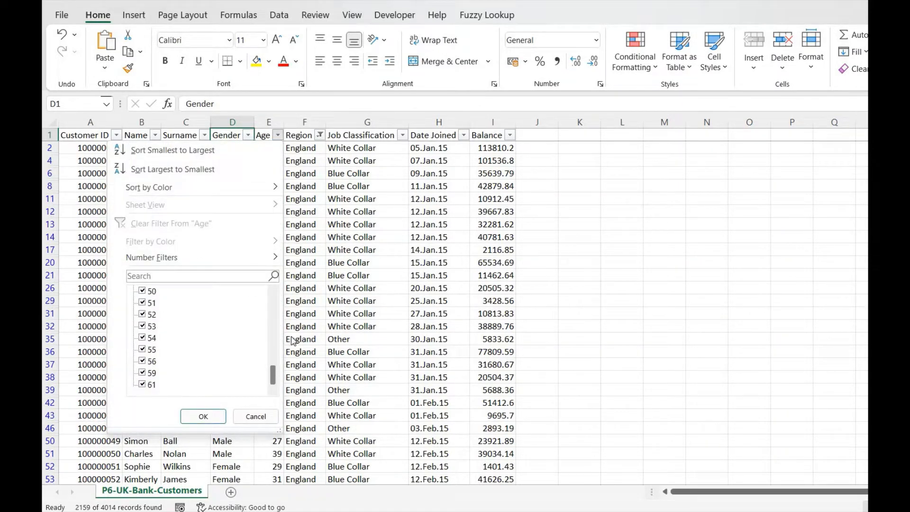
click(306, 183)
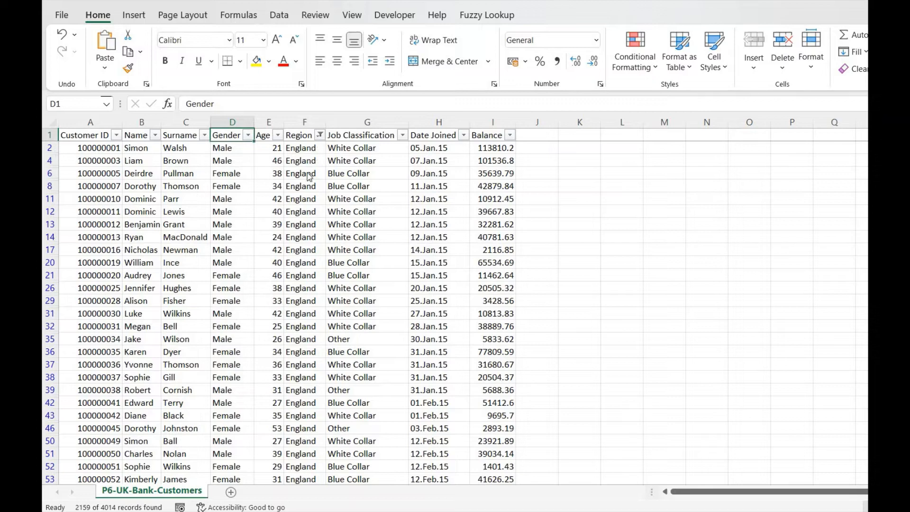
Change the Region filter to select all regions so every customer record is included
click(320, 135)
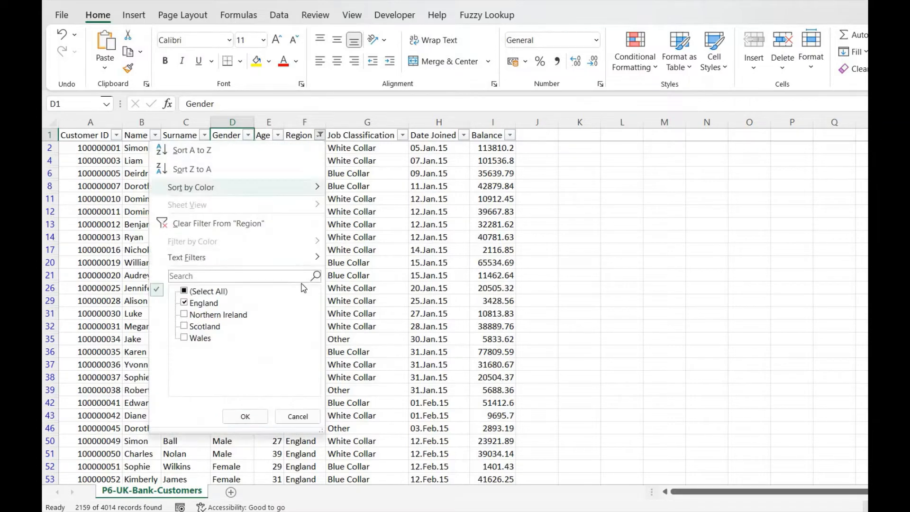
click(213, 292)
click(243, 417)
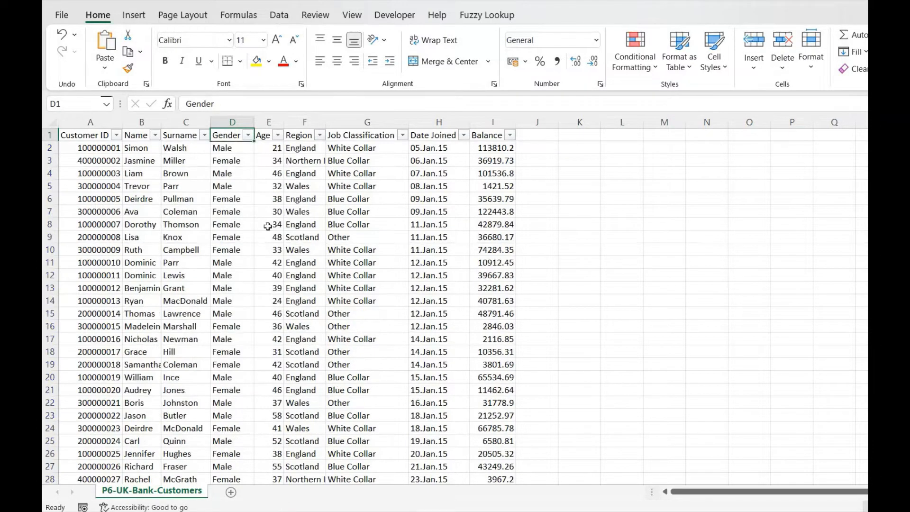
Review the filter values of the Age, Job Classification, Date Joined and Balance columns, keeping all values selected
click(277, 136)
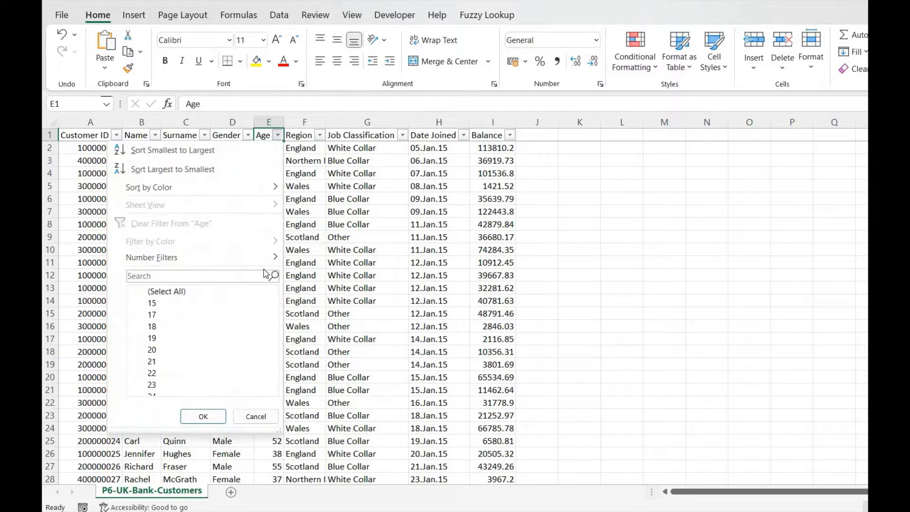
click(361, 147)
click(402, 136)
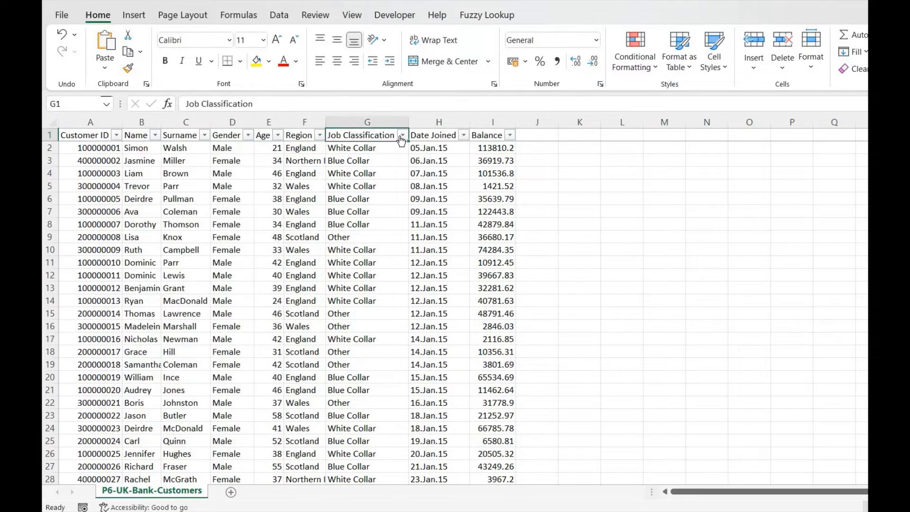
click(438, 162)
click(463, 137)
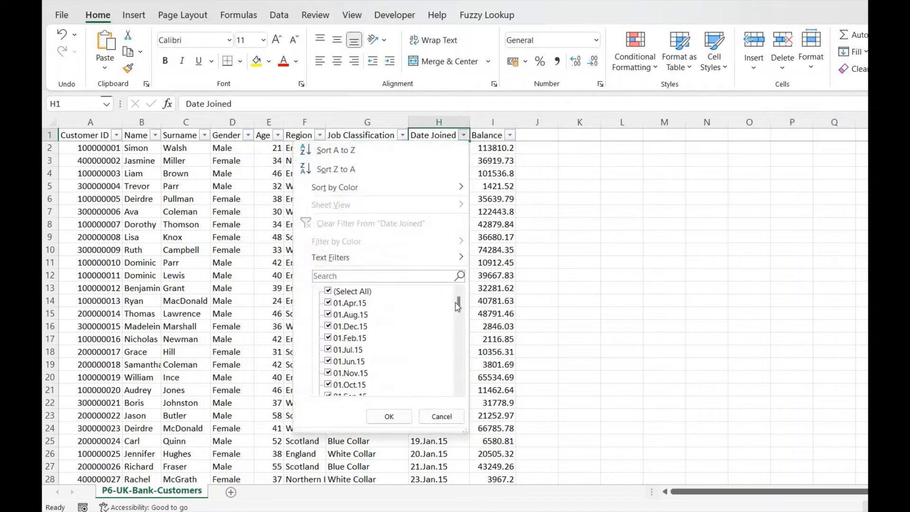
drag(457, 302, 459, 398)
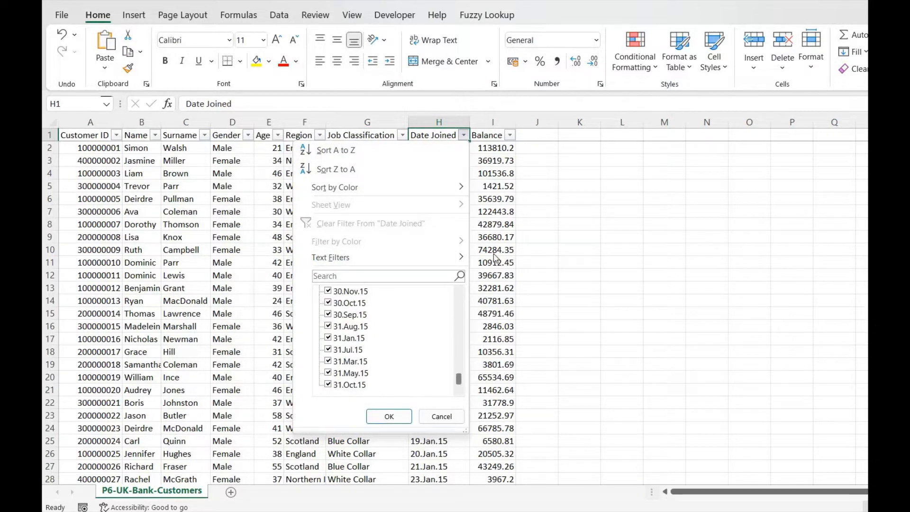
click(496, 124)
click(510, 136)
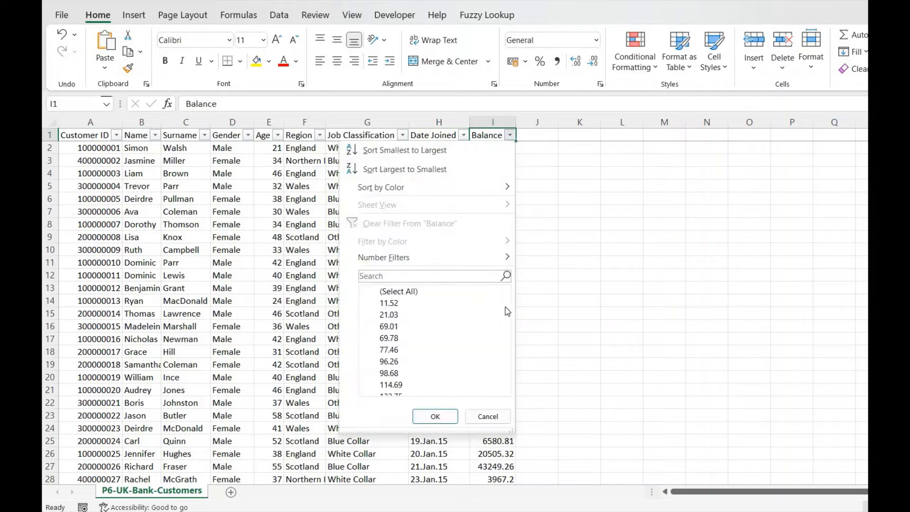
scroll(497, 385, down, 10)
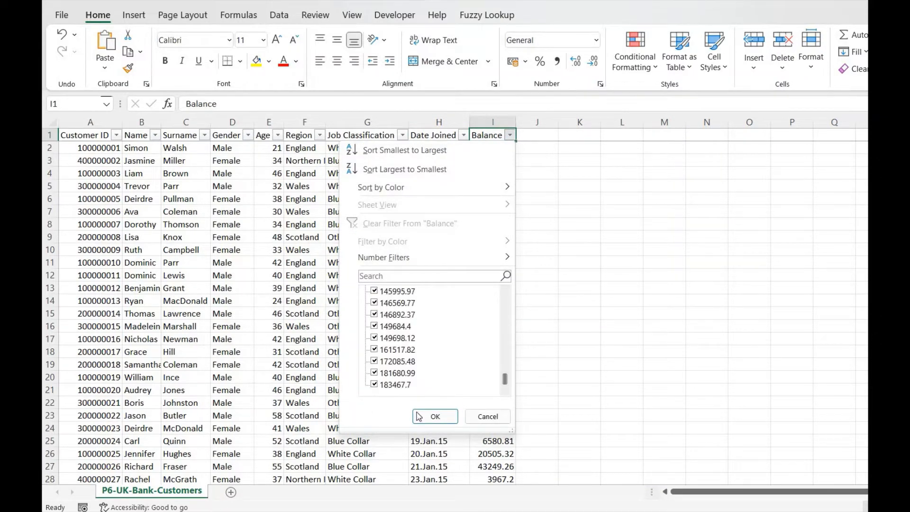
click(434, 417)
click(297, 271)
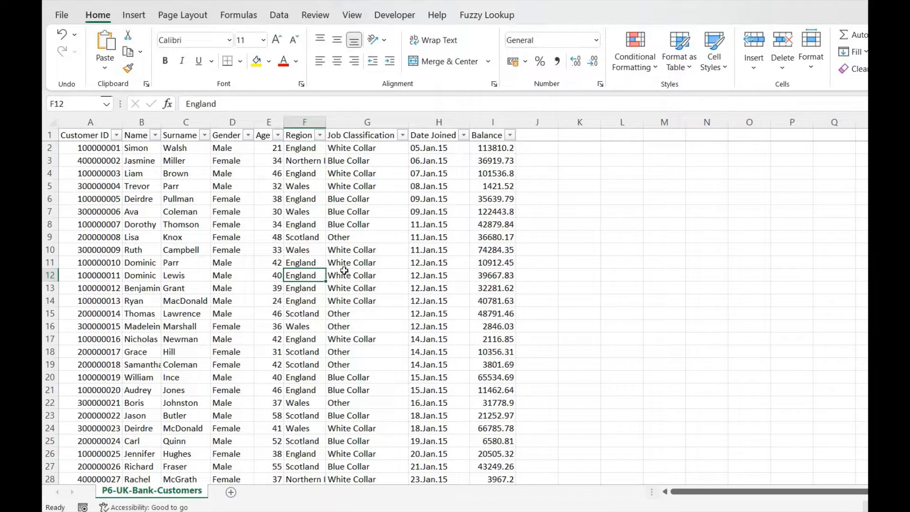
Switch to Power BI Desktop and open P6-UK-Bank-Customers.xlsx from the UK Bank Customers folder as an Excel workbook data source
key(alt+Tab)
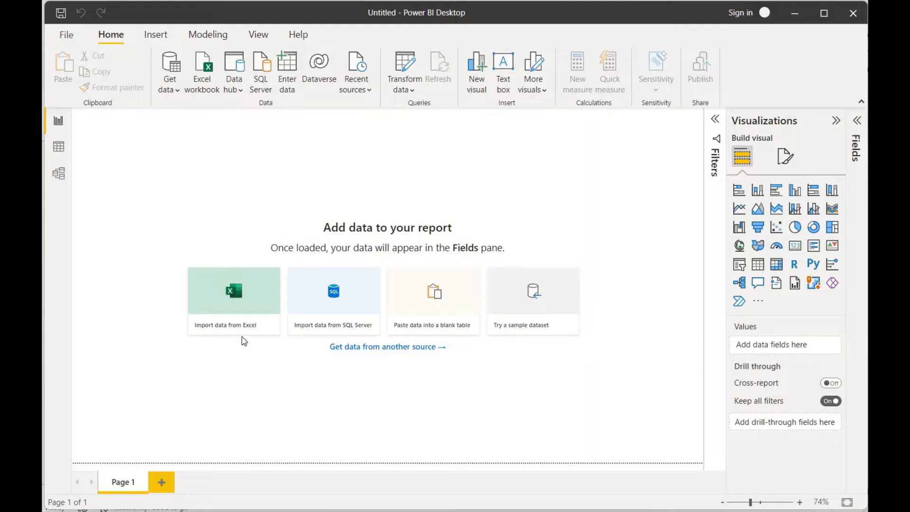
click(178, 91)
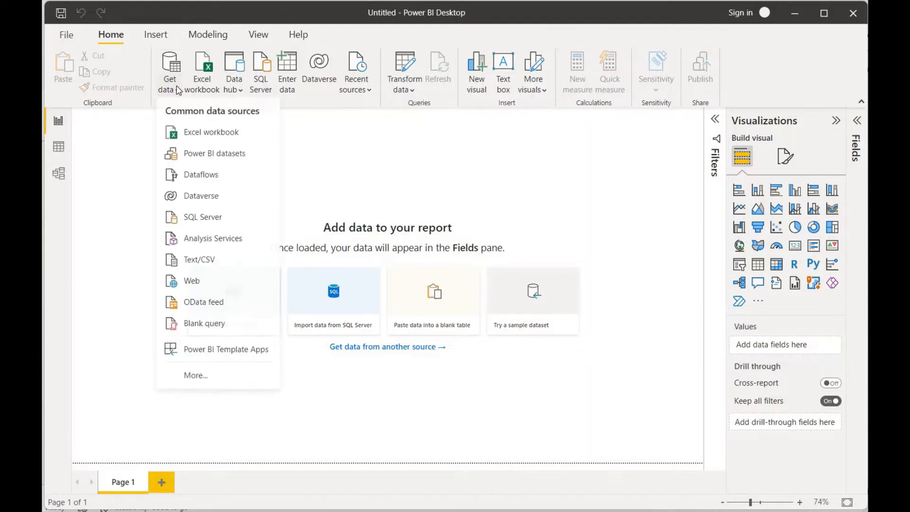
click(212, 134)
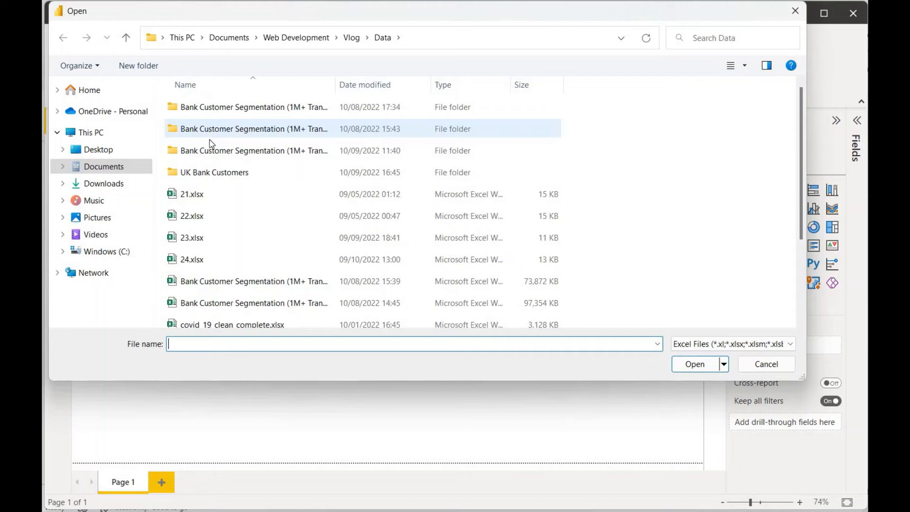
double_click(227, 175)
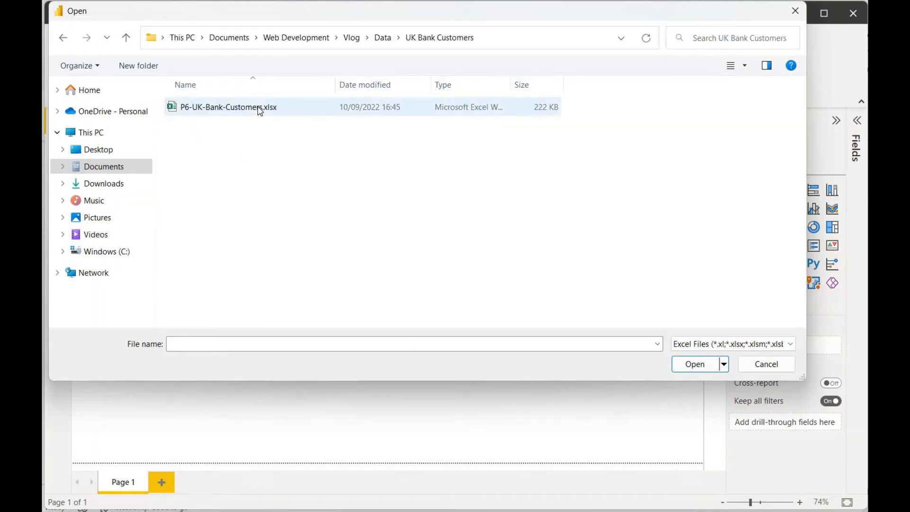
double_click(260, 109)
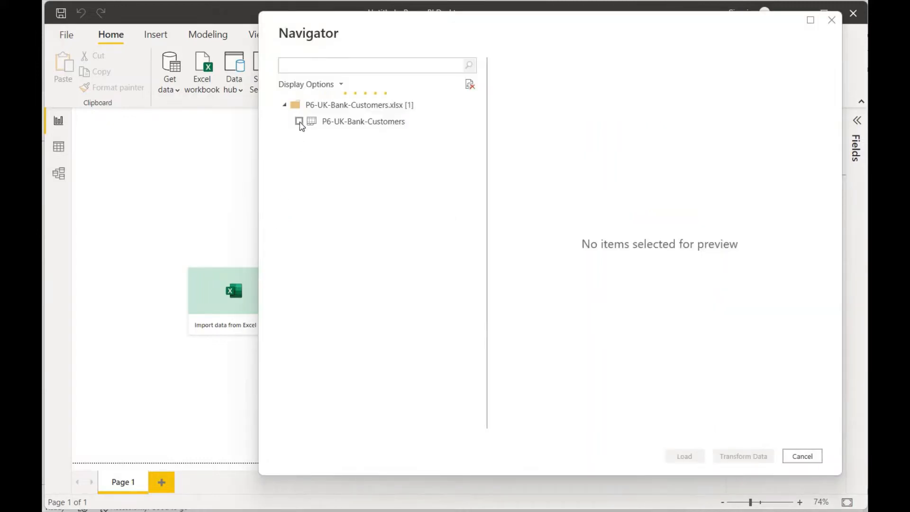
Select the P6-UK-Bank-Customers sheet and open it for transformation in Power Query Editor
click(299, 122)
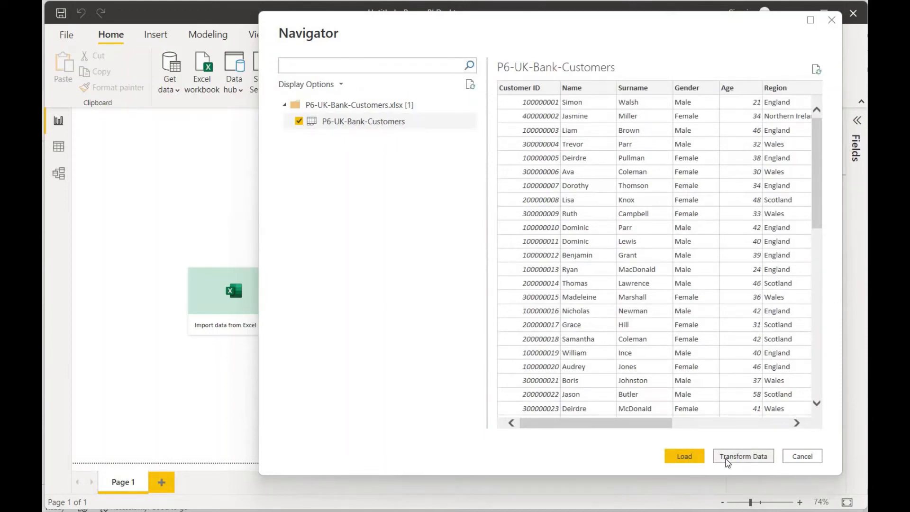
click(728, 461)
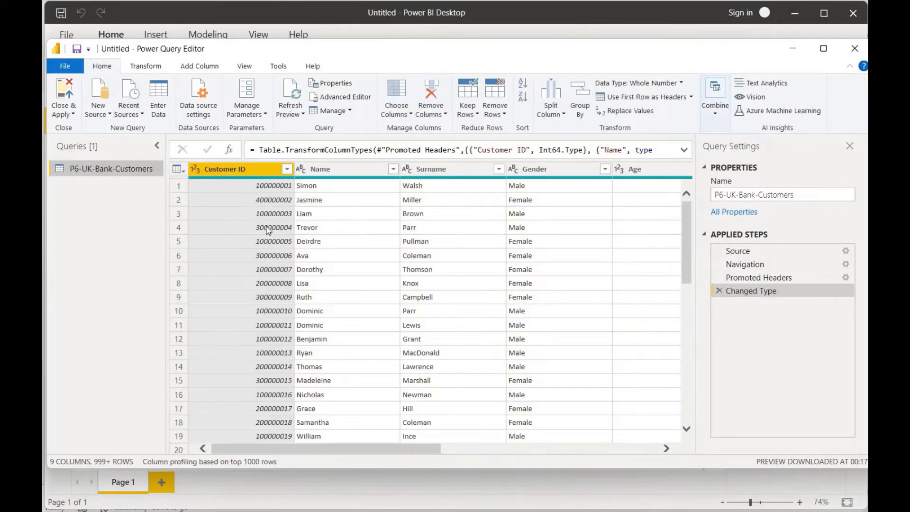
Merge the Surname and Name columns, in that order, with a space separator into a column named Customer Name
click(347, 170)
click(457, 171)
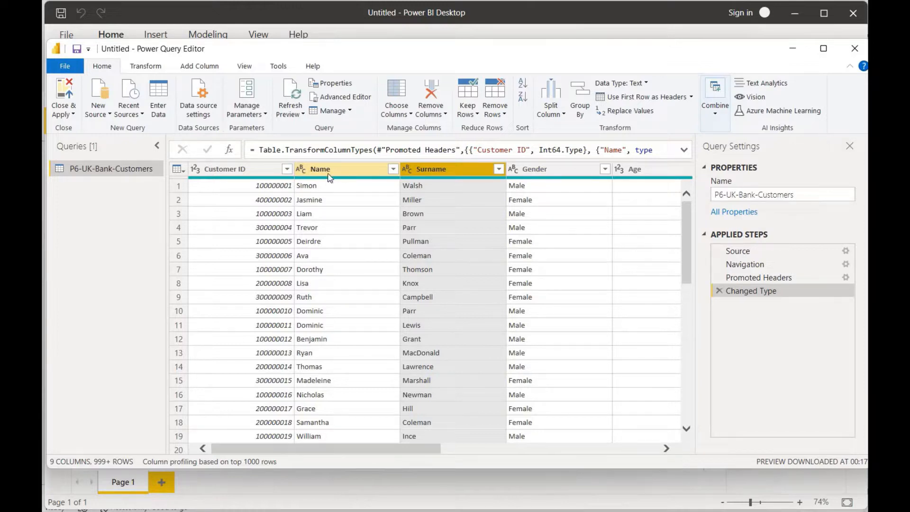
ctrl+click(329, 175)
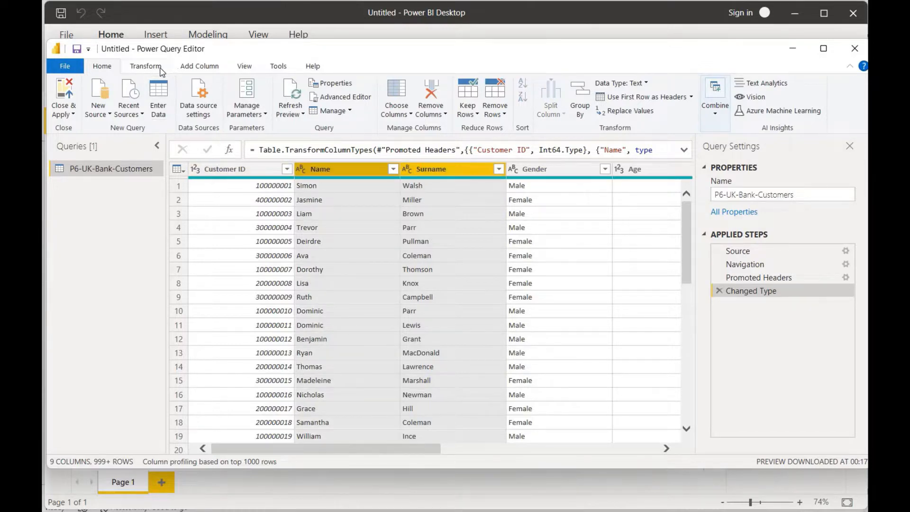
click(162, 72)
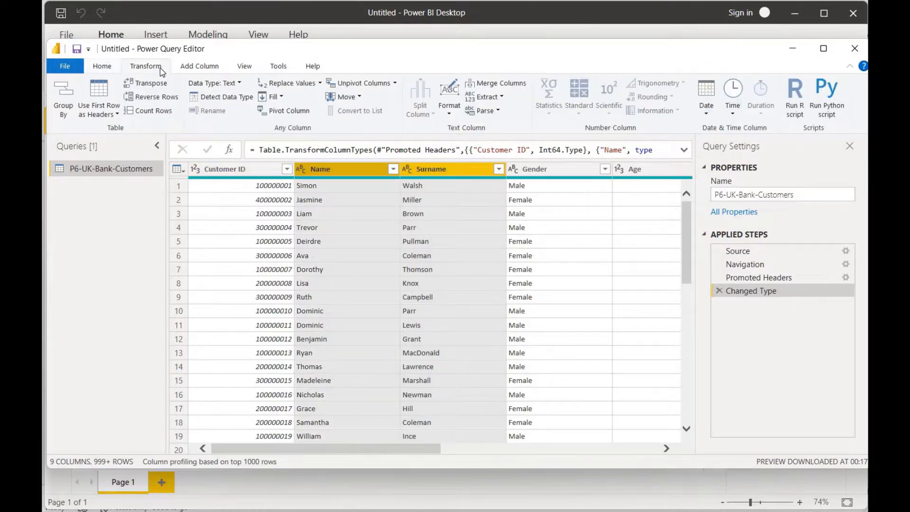
click(499, 87)
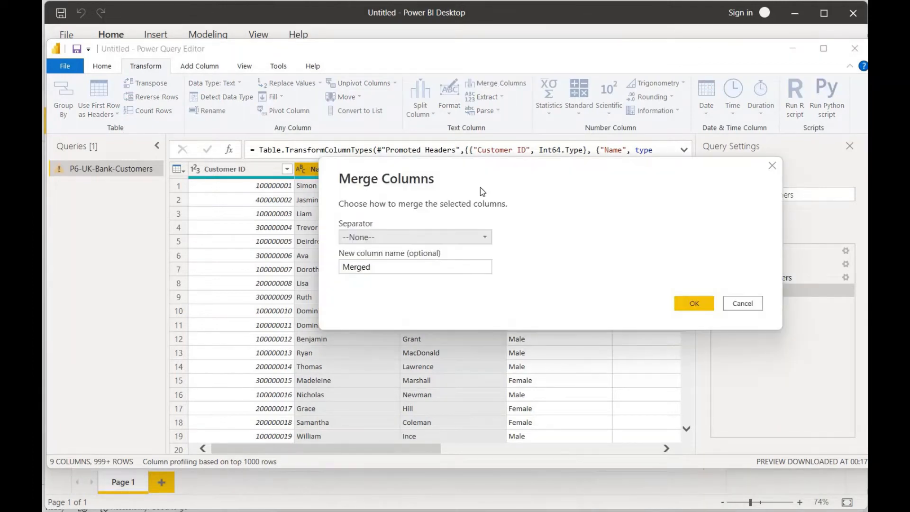
click(403, 238)
click(397, 317)
key(Tab)
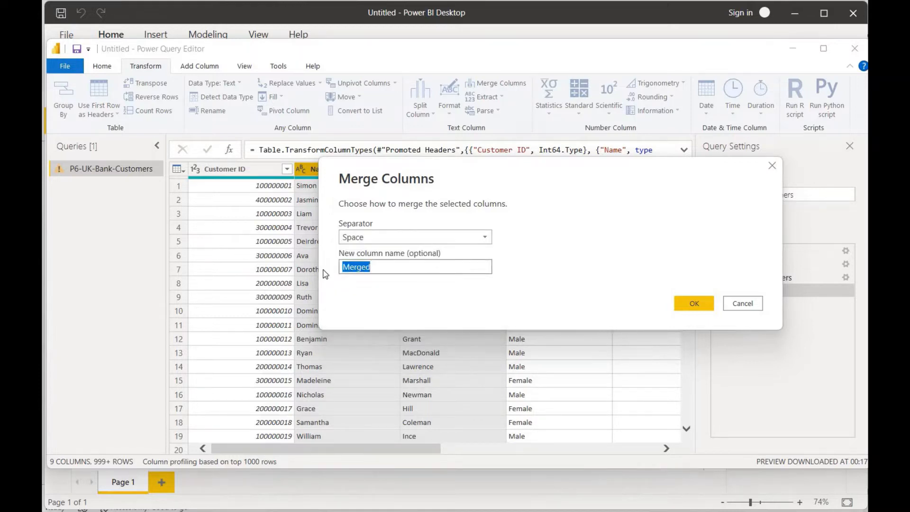
text(Customer Nam)
click(692, 306)
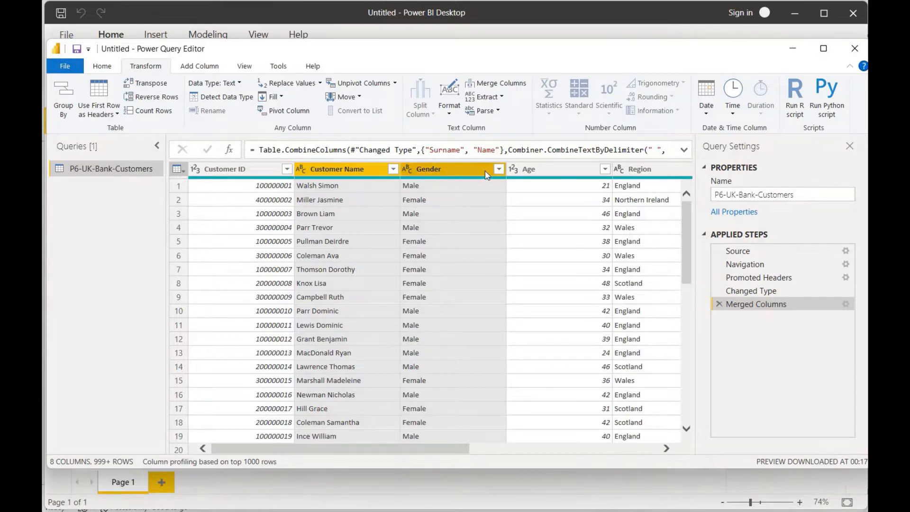
Start adding a column from examples based only on the Age column
click(460, 171)
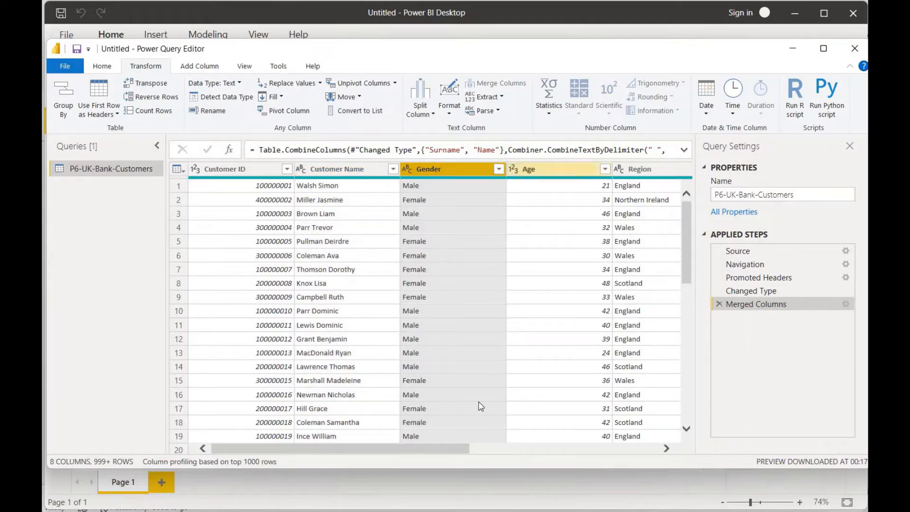
drag(446, 450, 636, 461)
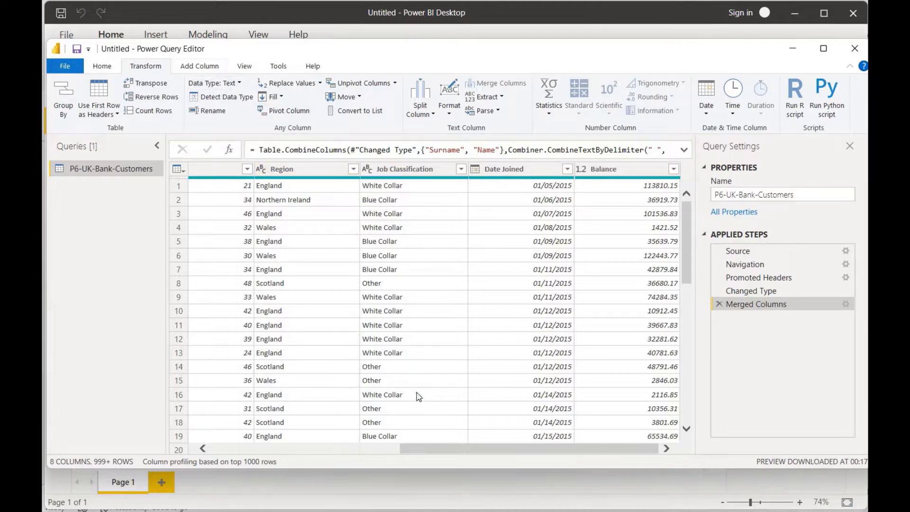
drag(427, 448, 350, 432)
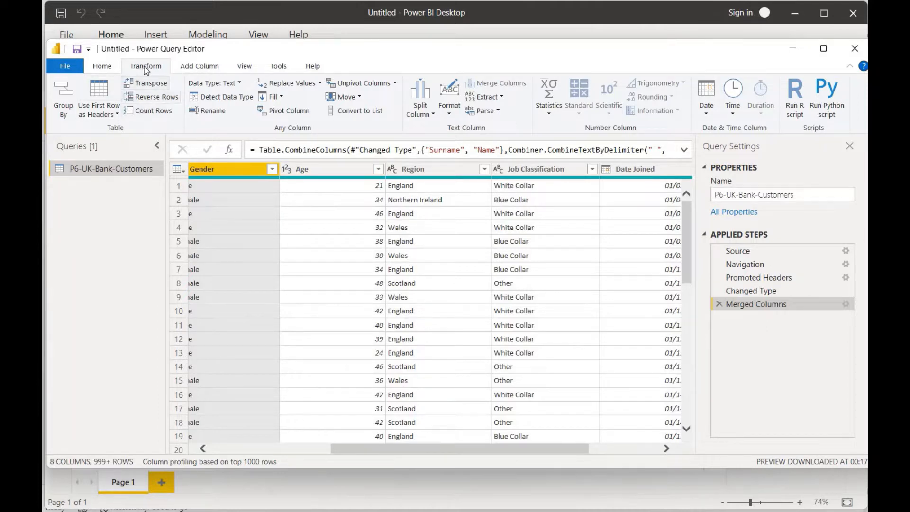
click(200, 66)
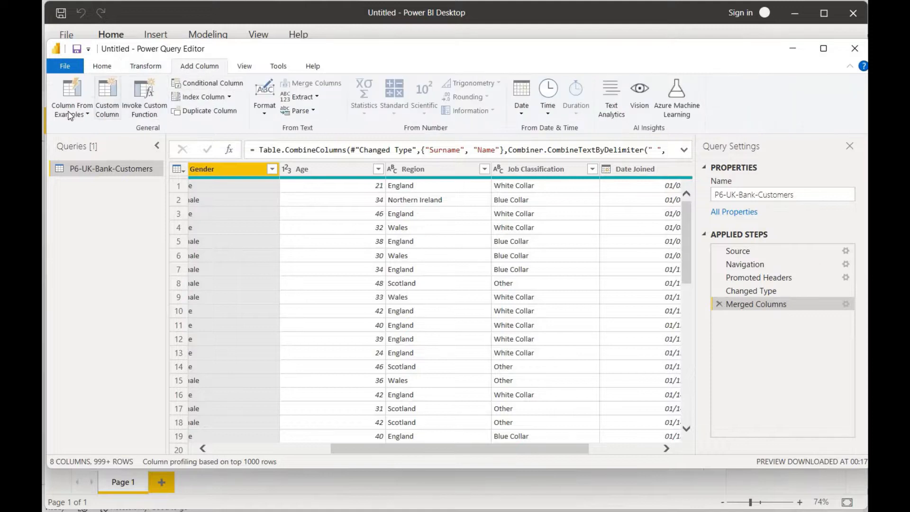
click(72, 112)
click(87, 144)
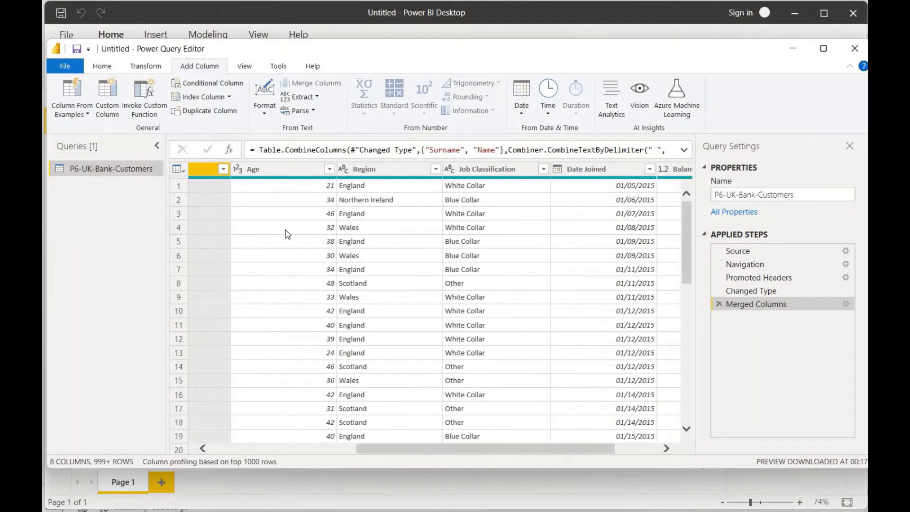
click(286, 169)
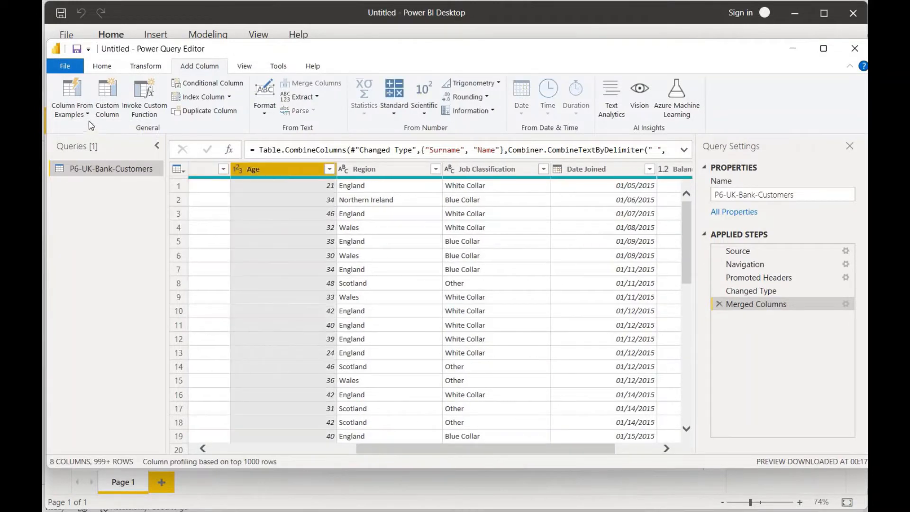
click(79, 116)
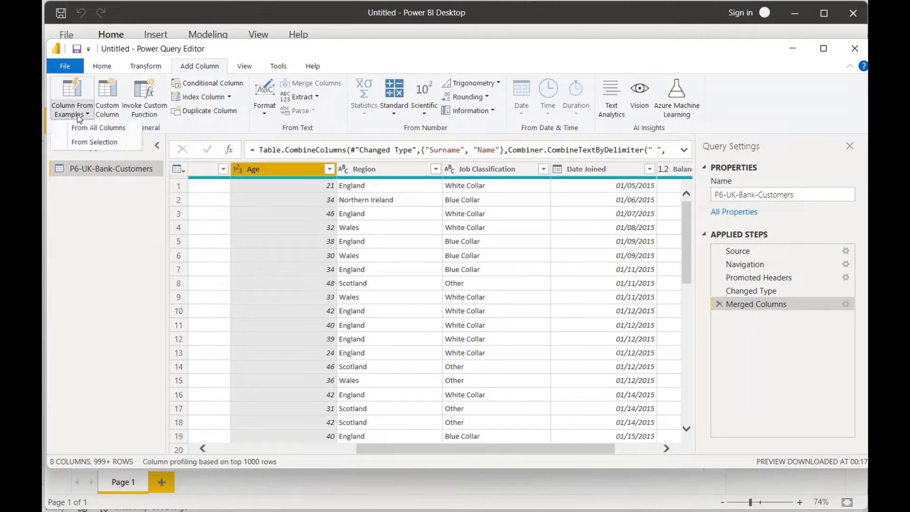
click(90, 142)
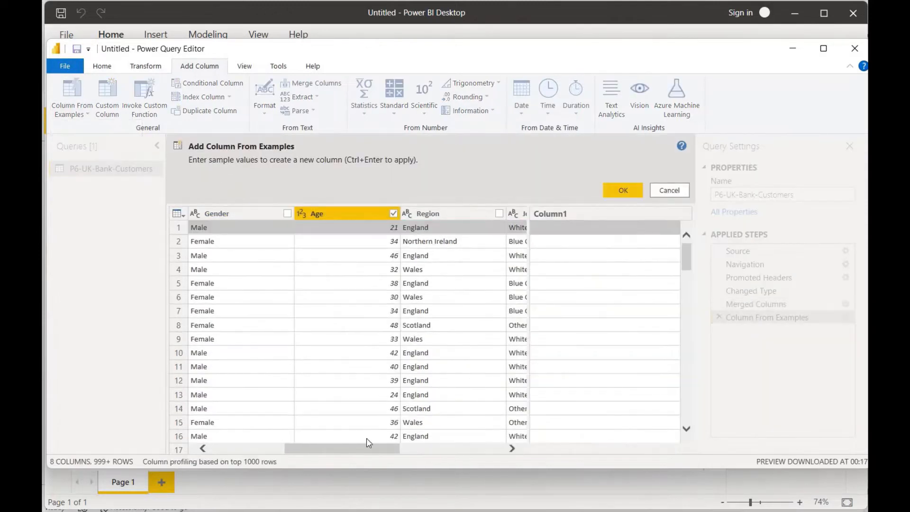
drag(382, 452, 397, 433)
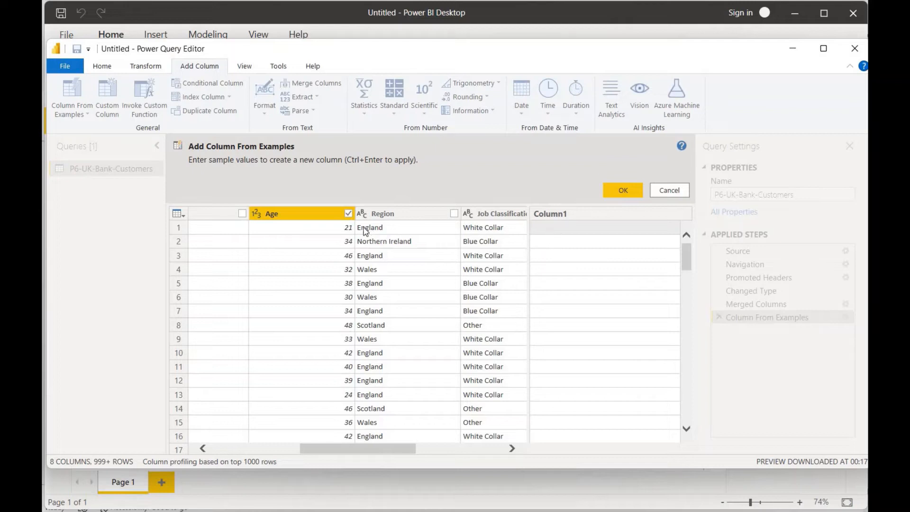
Enter 21-30 and 31-40 as sample ranges for the first two rows and accept 41-50 for the third
click(556, 227)
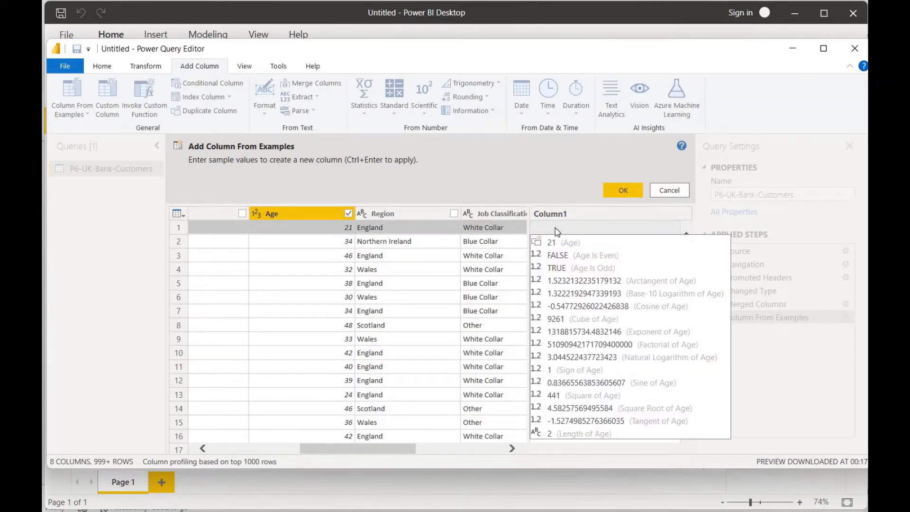
text(1-)
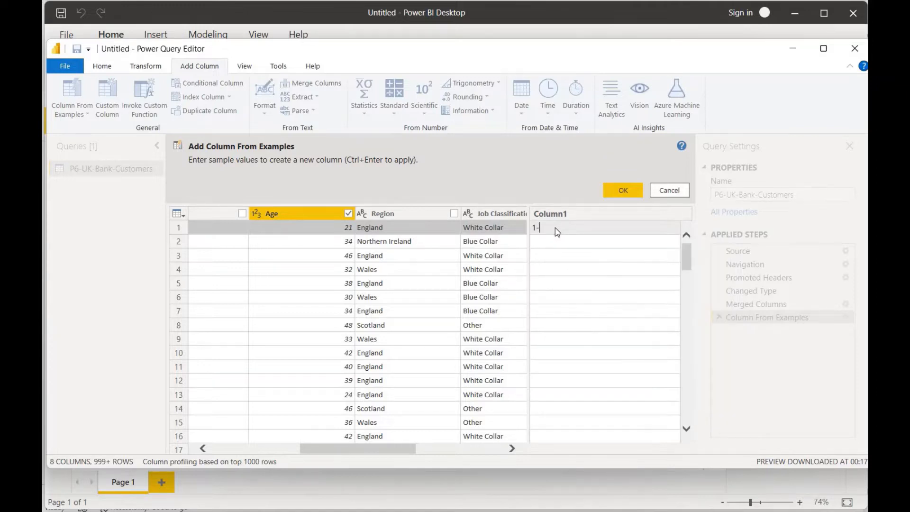
key(BackSpace)
key(BackSpace)
text(21-30)
click(553, 244)
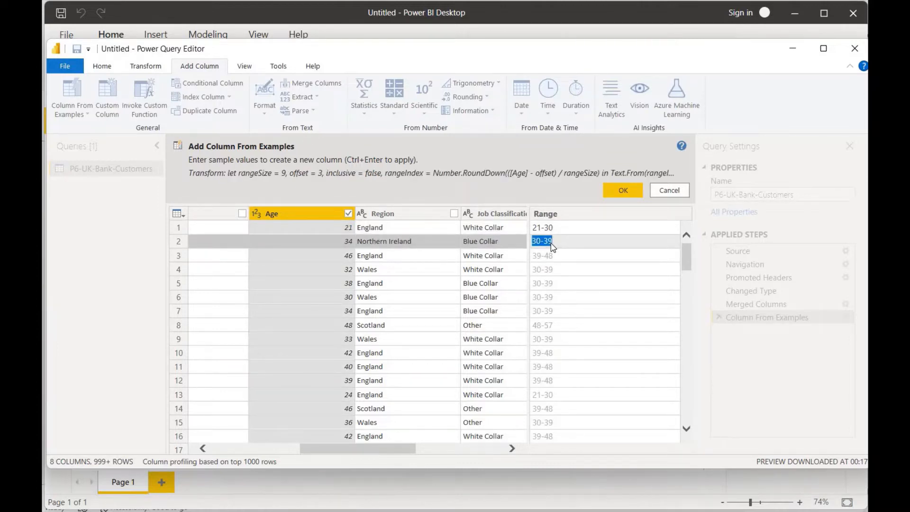
text(31-40)
click(558, 258)
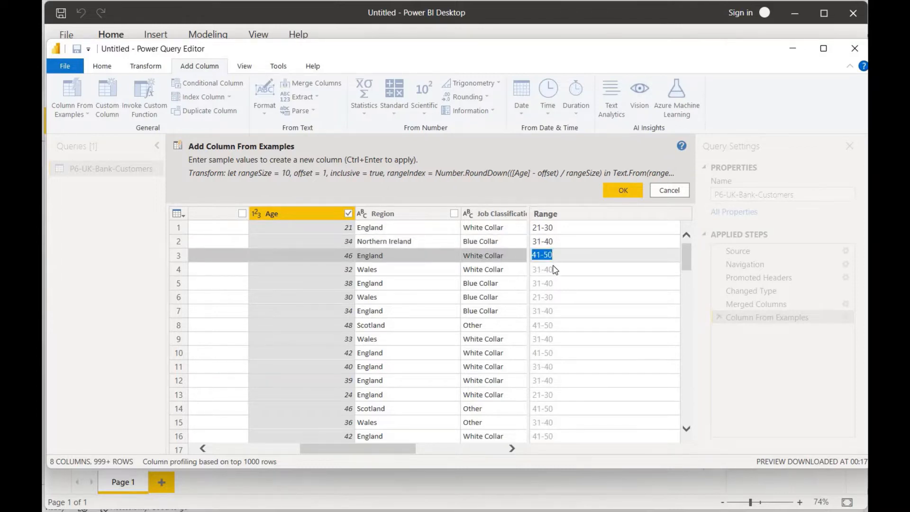
click(558, 327)
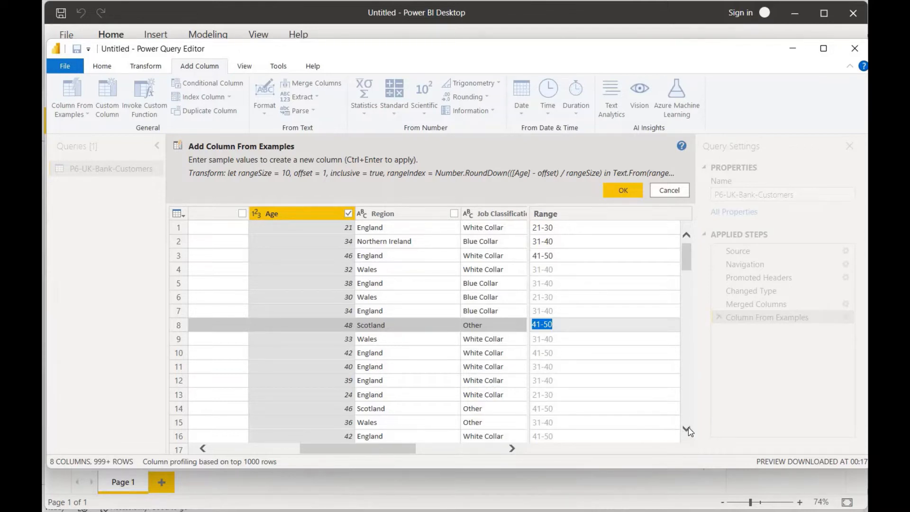
Enter 15-20 as the sample range for the customer aged 19 in row 48
scroll(687, 430, down, 5)
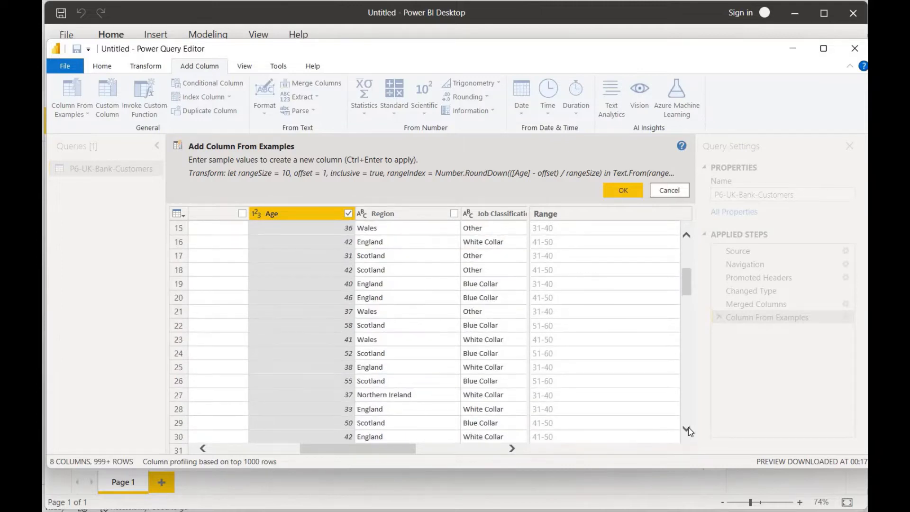
click(687, 430)
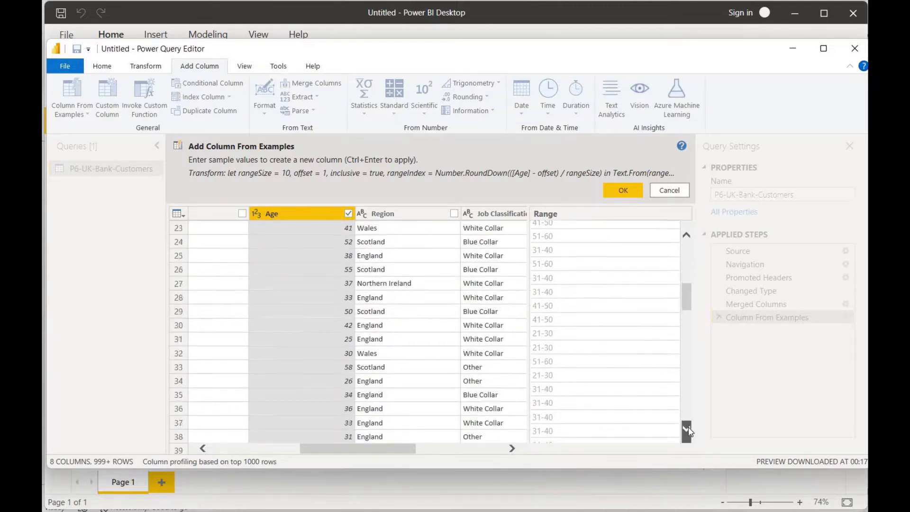
click(688, 430)
click(687, 431)
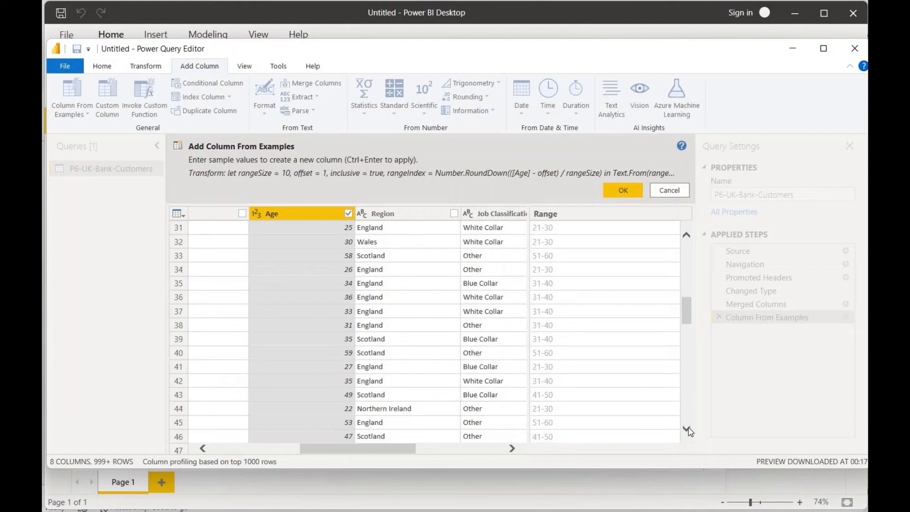
click(688, 431)
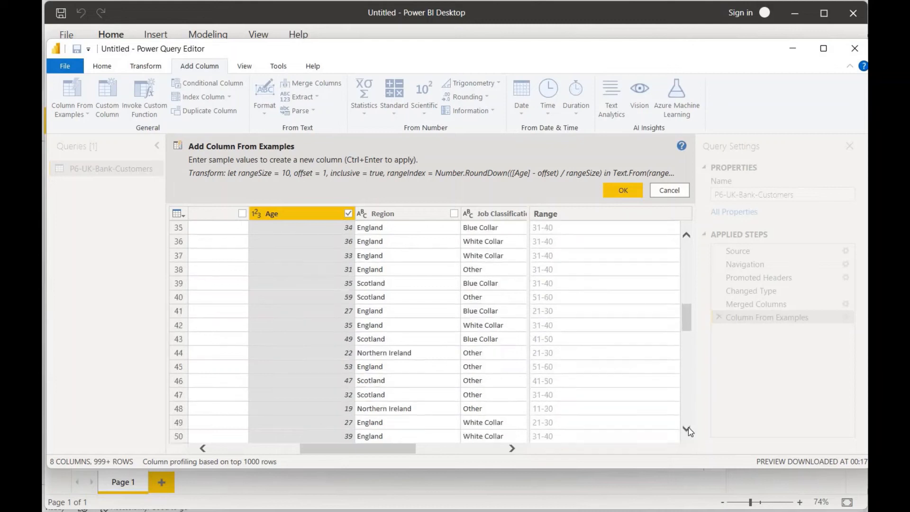
click(556, 410)
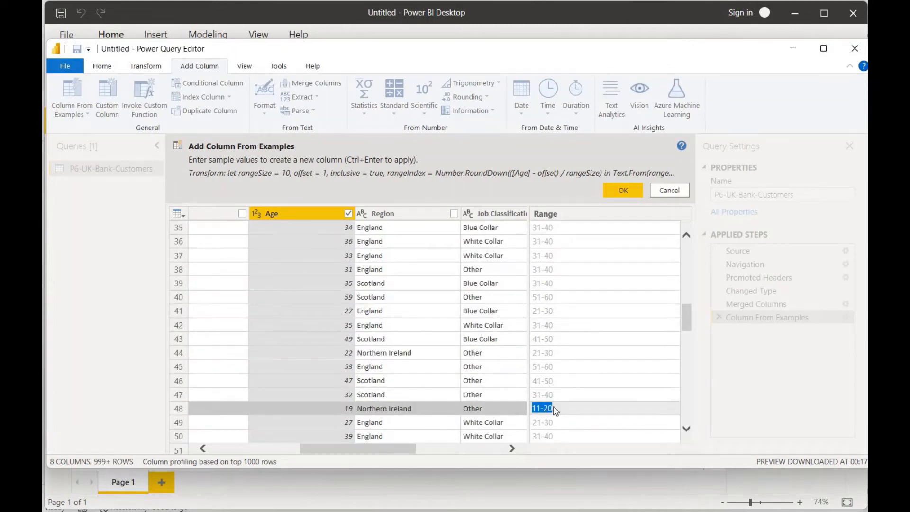
text(15-20)
key(Return)
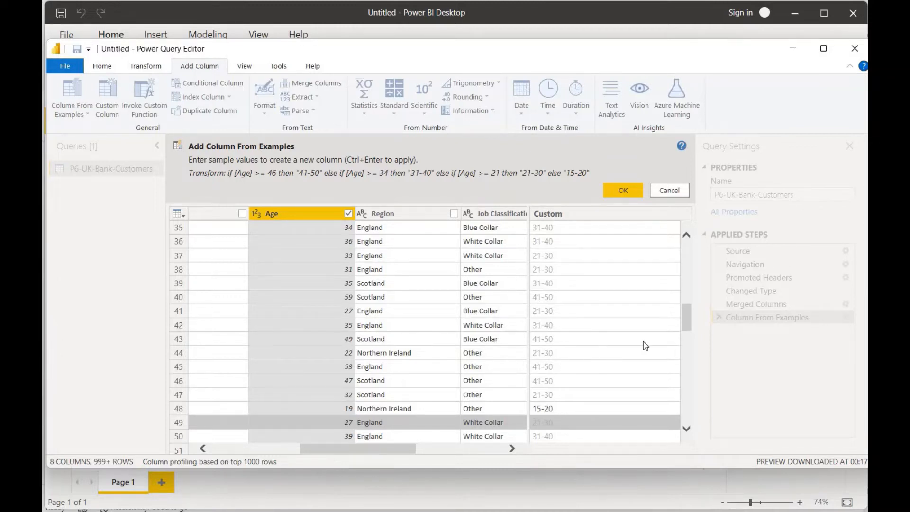
Enter the sample range 61-70 for the age 61 row and 51-60 for the age 53 row below it
drag(688, 323, 689, 348)
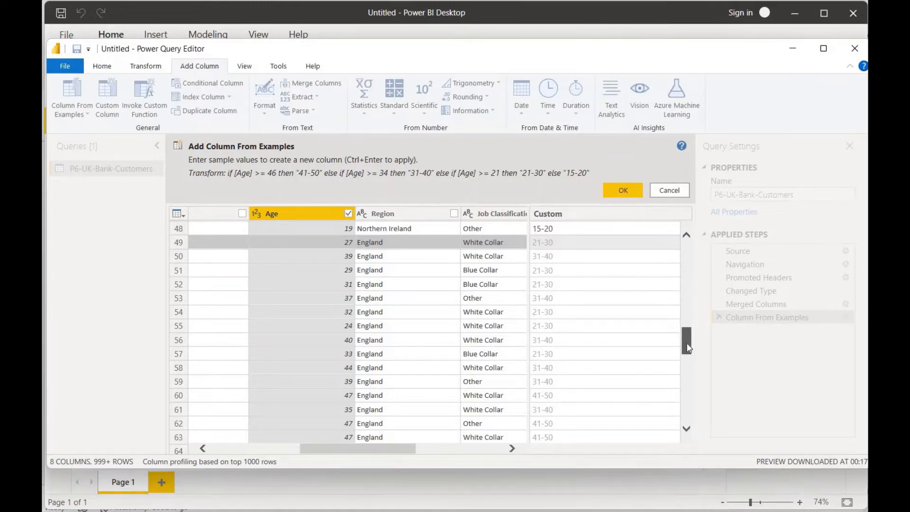
drag(688, 347, 688, 365)
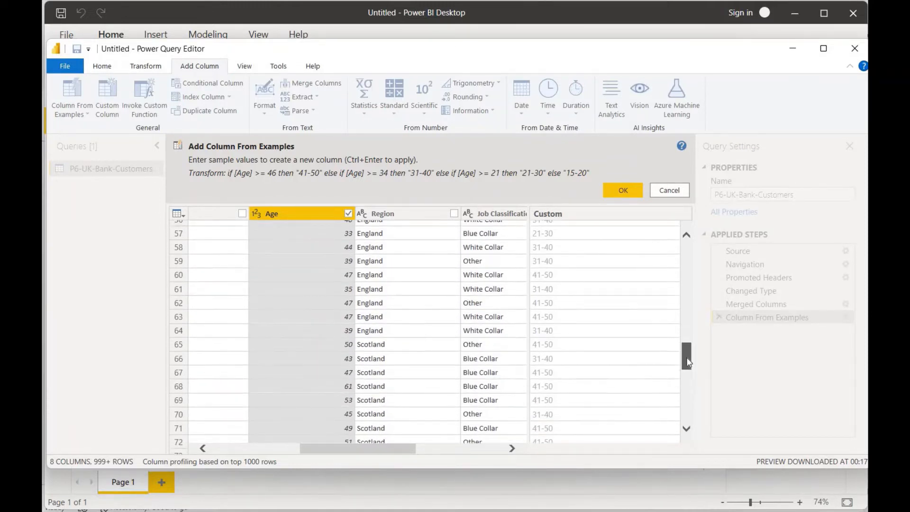
click(591, 387)
text(61)
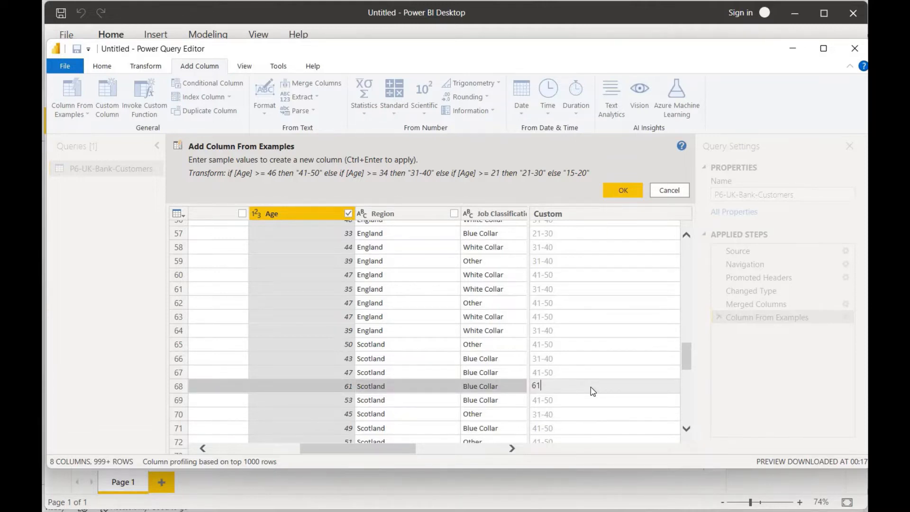
text(-70)
click(587, 406)
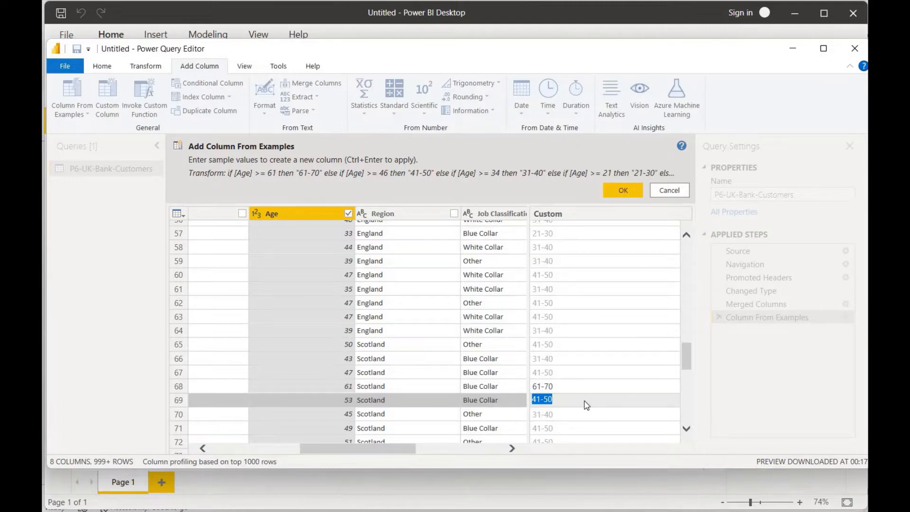
text(51-60)
key(Return)
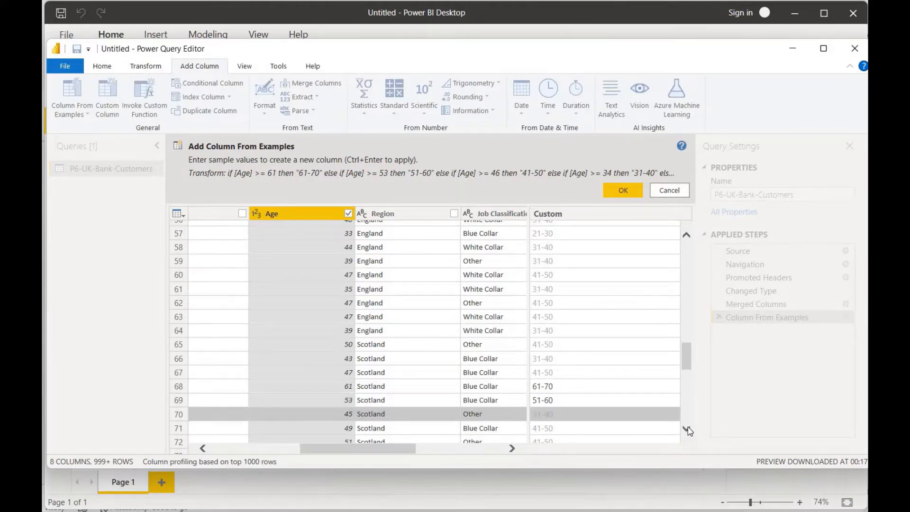
Review the suggested ranges in the remaining rows and create the column from examples
click(687, 429)
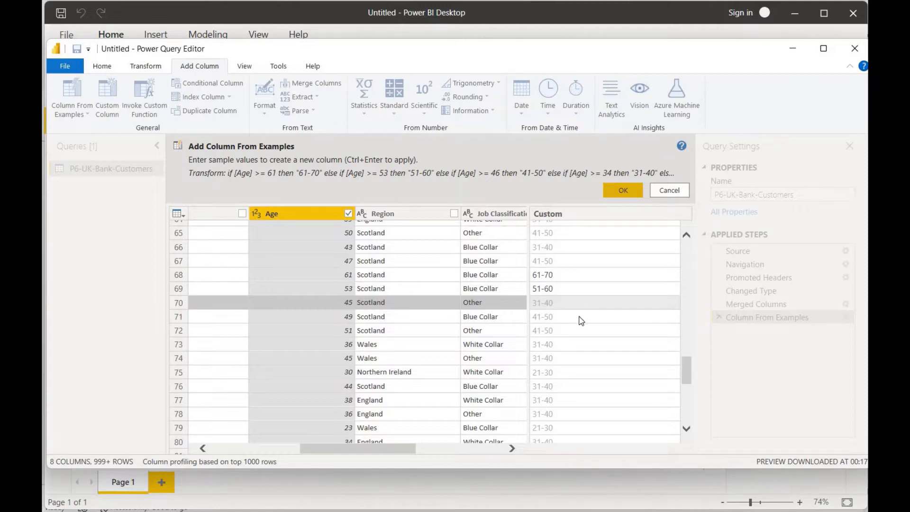
click(687, 429)
drag(687, 429, 687, 429)
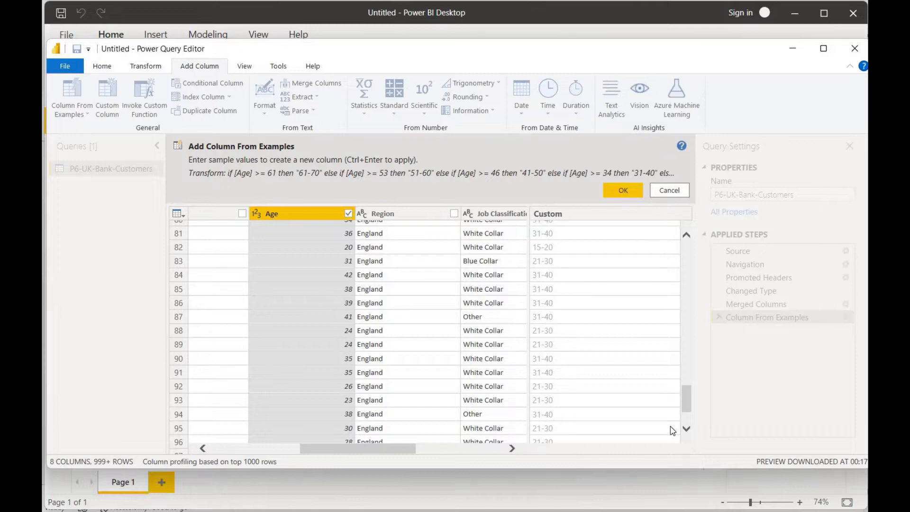
click(625, 191)
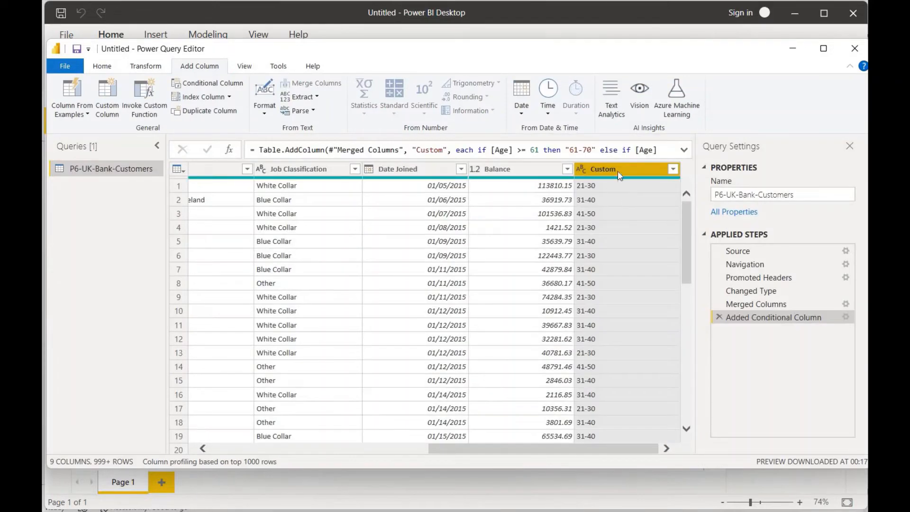
Rename the Custom column to Age Group
double_click(618, 168)
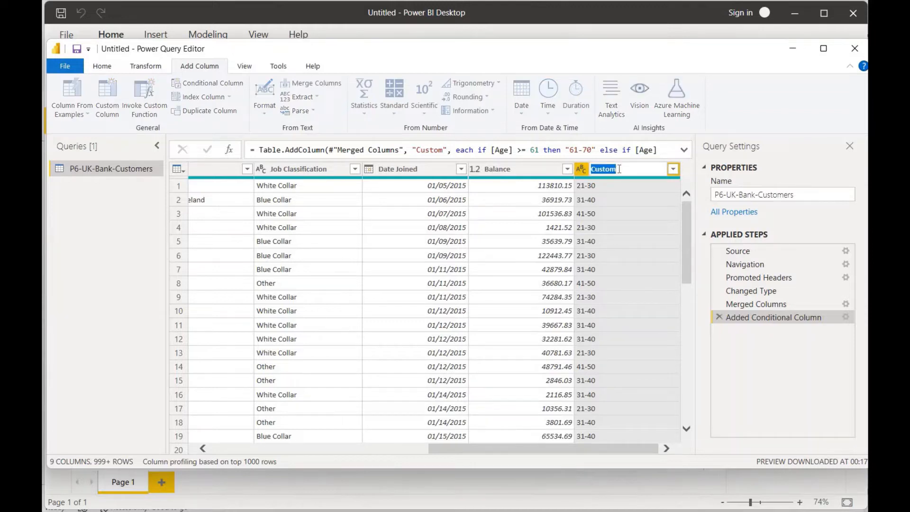
text(Age Group)
key(Return)
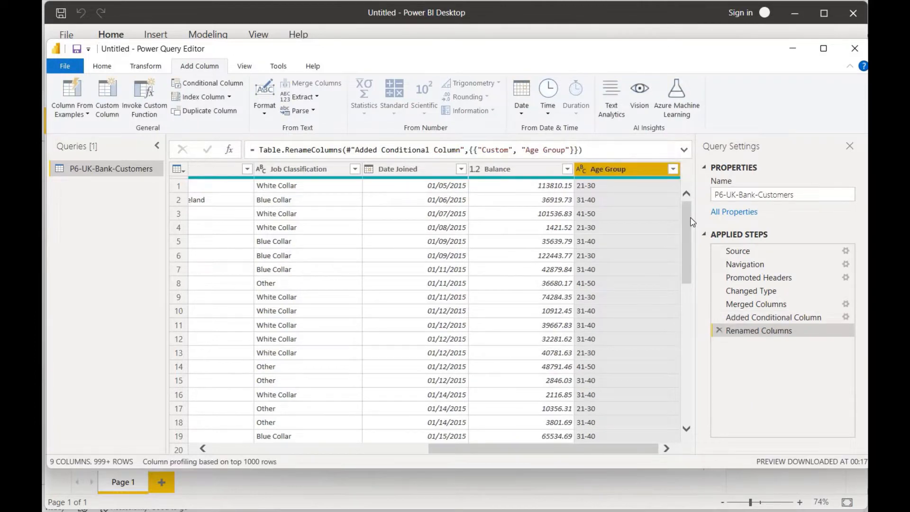
Filter the Age Group column to show only the 61-70 range
click(673, 169)
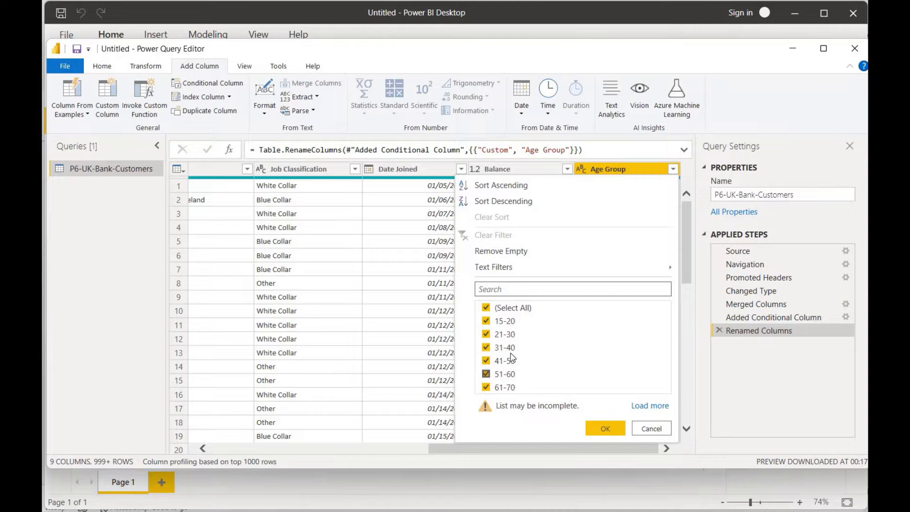
click(486, 309)
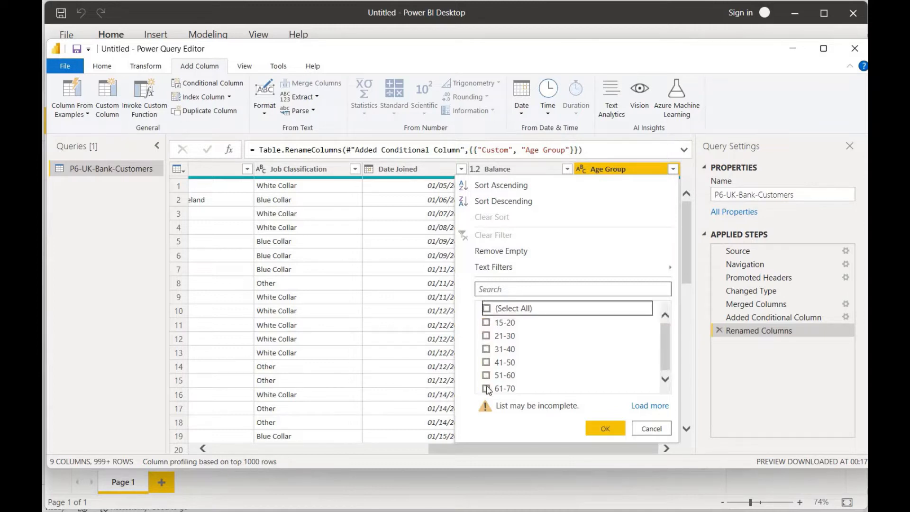
click(486, 389)
click(604, 429)
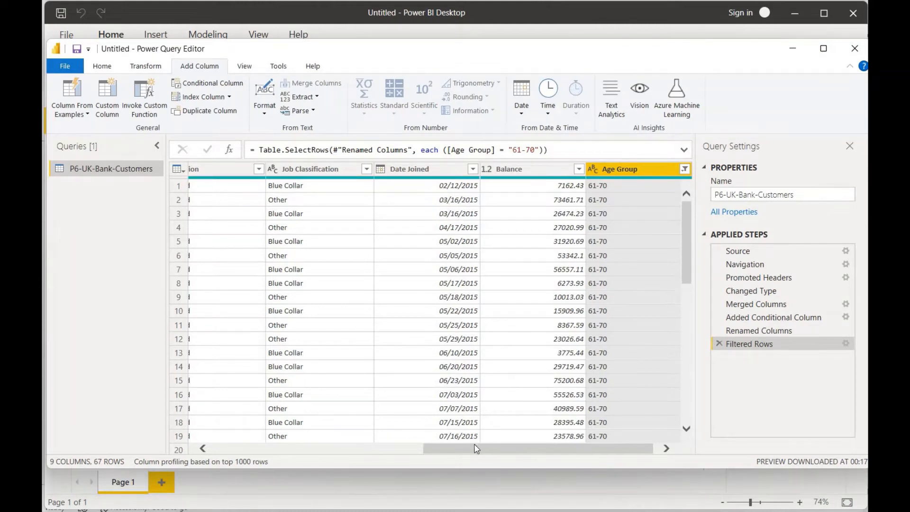
Check which distinct ages the Age column holds for the 61-70 group
drag(483, 447, 364, 443)
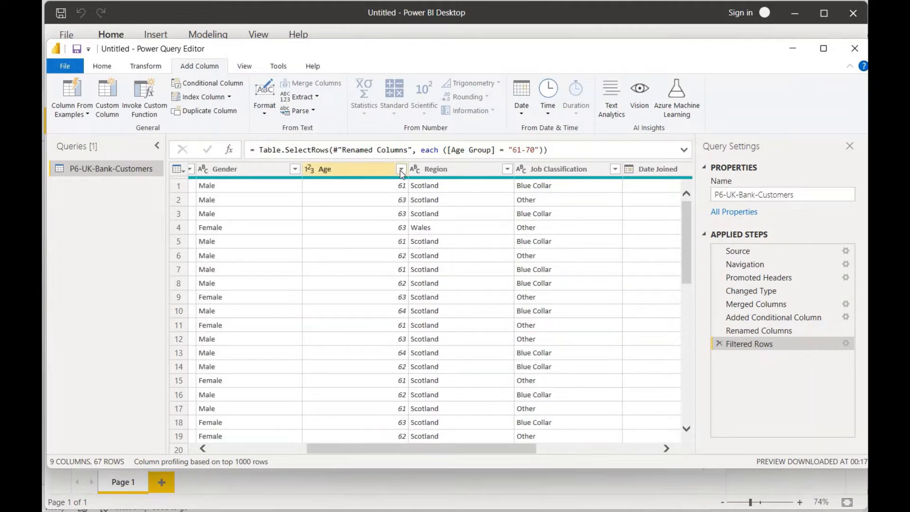
click(401, 170)
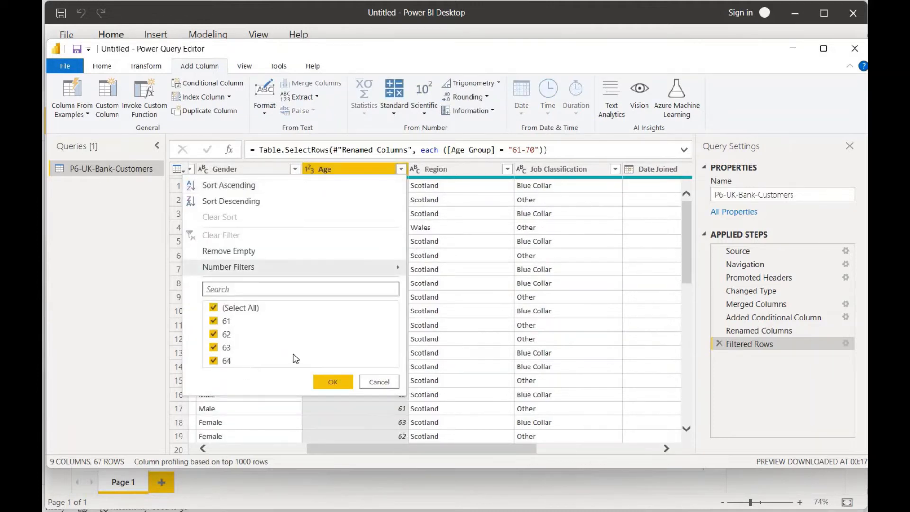
click(332, 382)
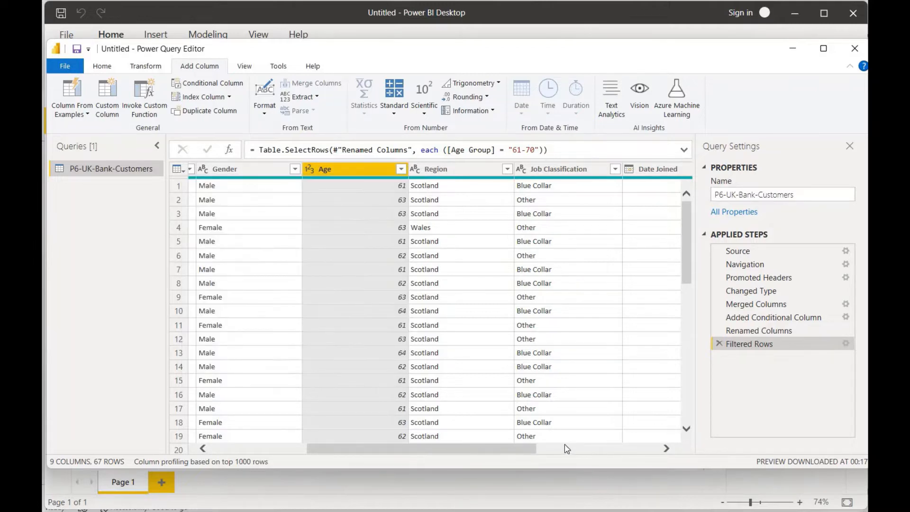
Switch the Age Group filter to show only the 15-20 range
drag(493, 448, 608, 448)
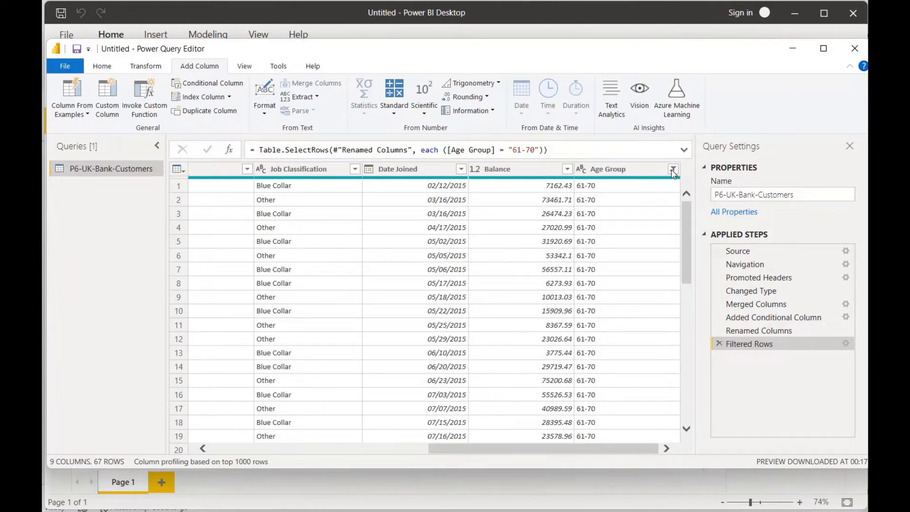
click(673, 170)
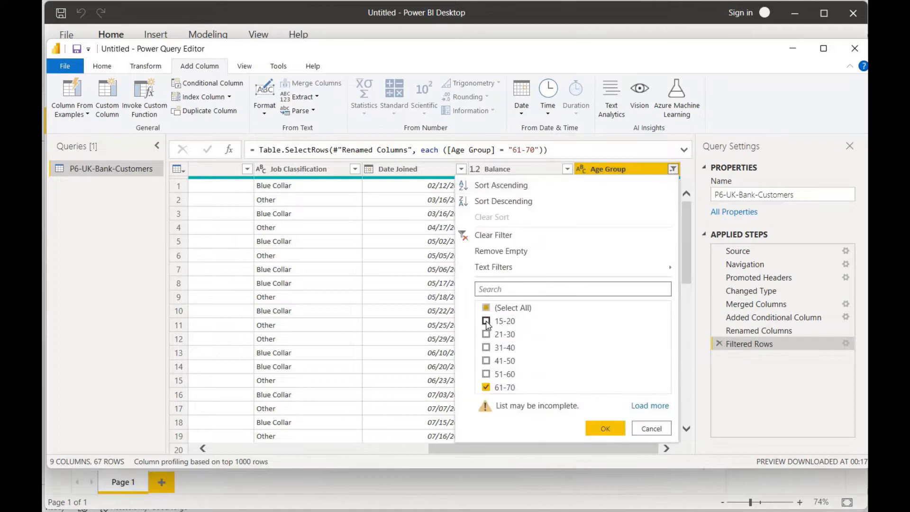
click(487, 322)
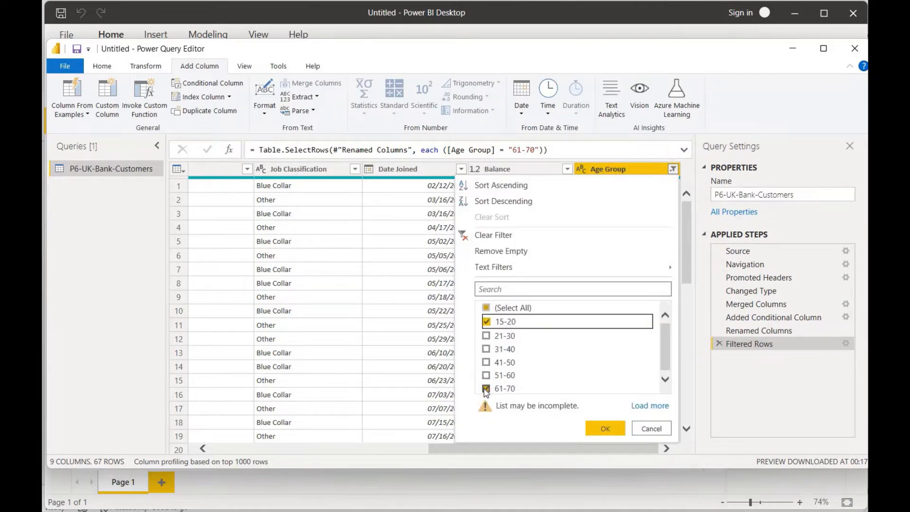
click(486, 389)
click(605, 425)
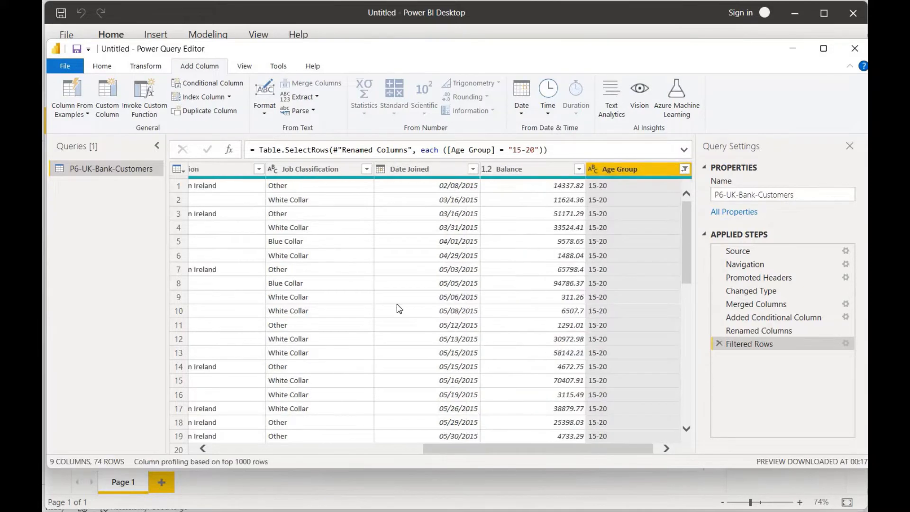
Check which distinct ages the Age column holds for the 15-20 group
click(407, 451)
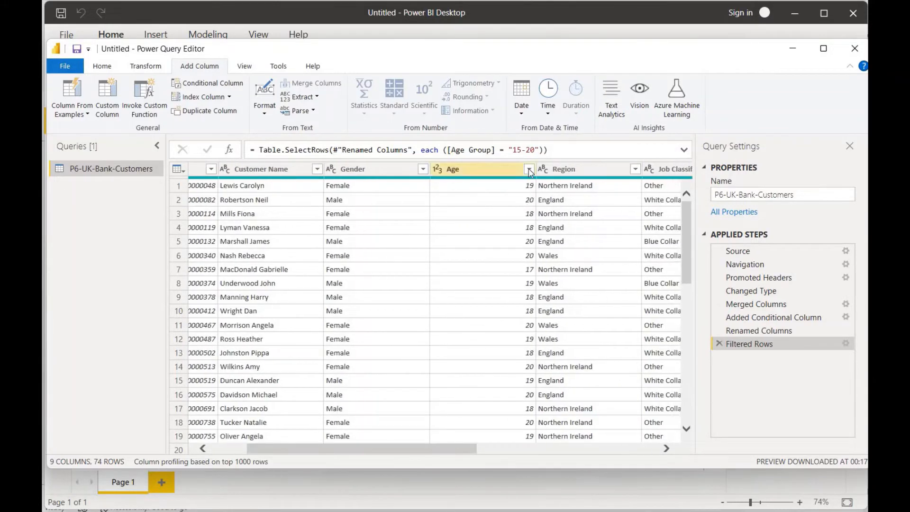
click(529, 169)
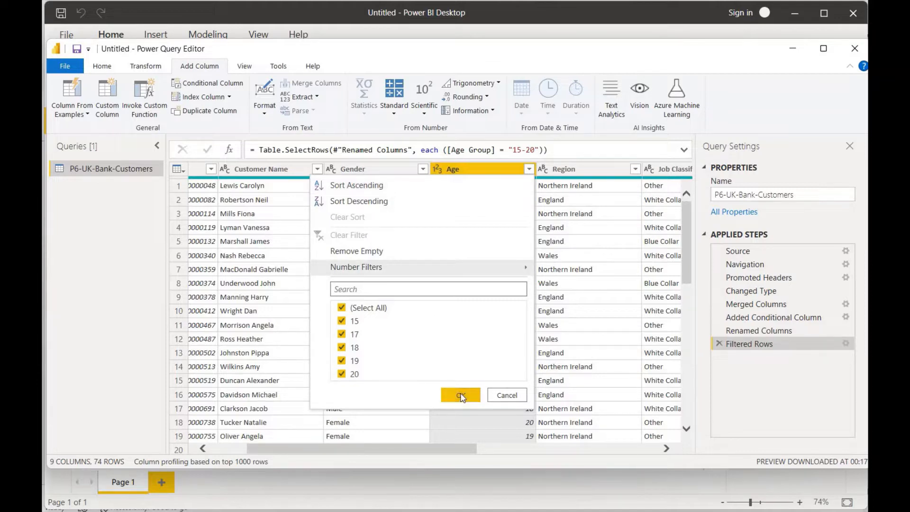
click(464, 452)
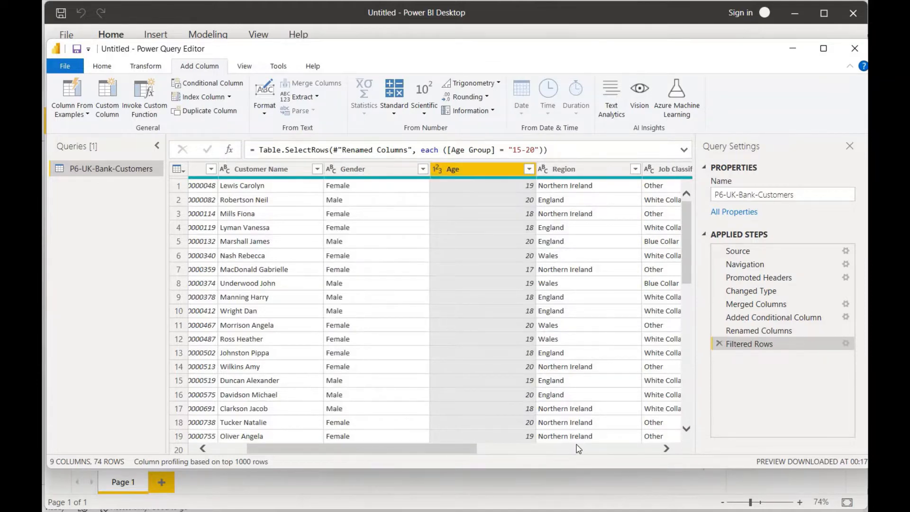
Clear the filter from the Age Group column
click(579, 450)
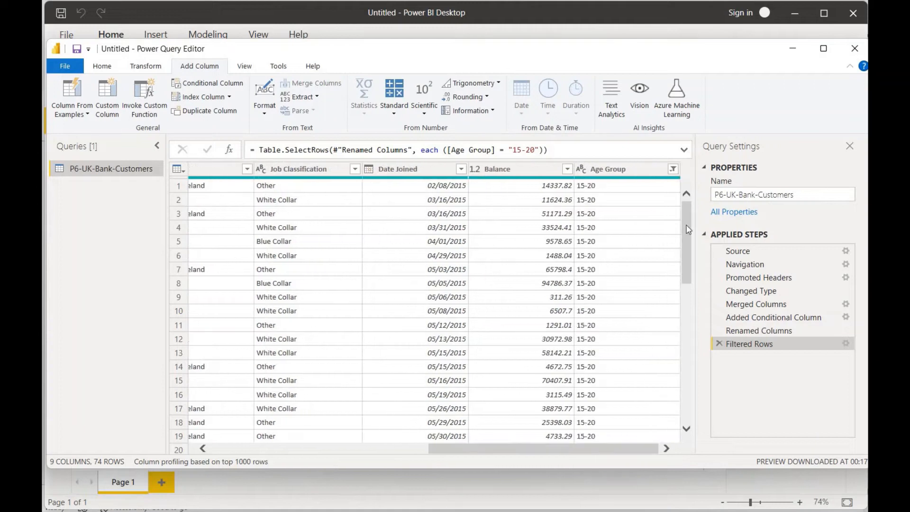
click(673, 169)
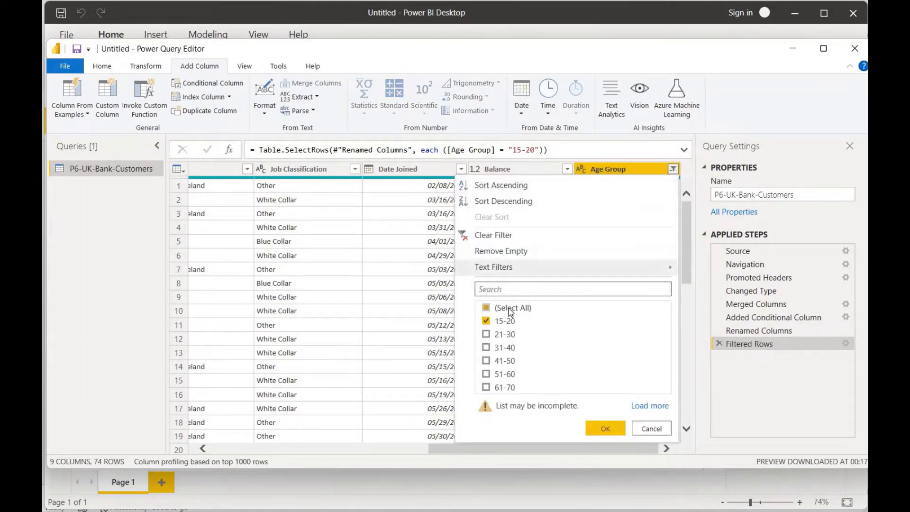
click(505, 237)
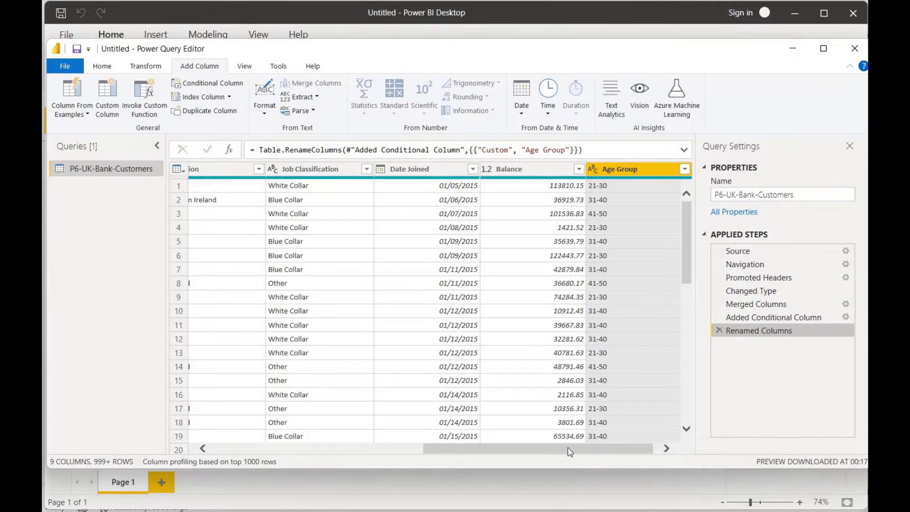
Apply the query changes, close Power Query Editor, and show the loaded customers table in Data view
drag(570, 451, 380, 436)
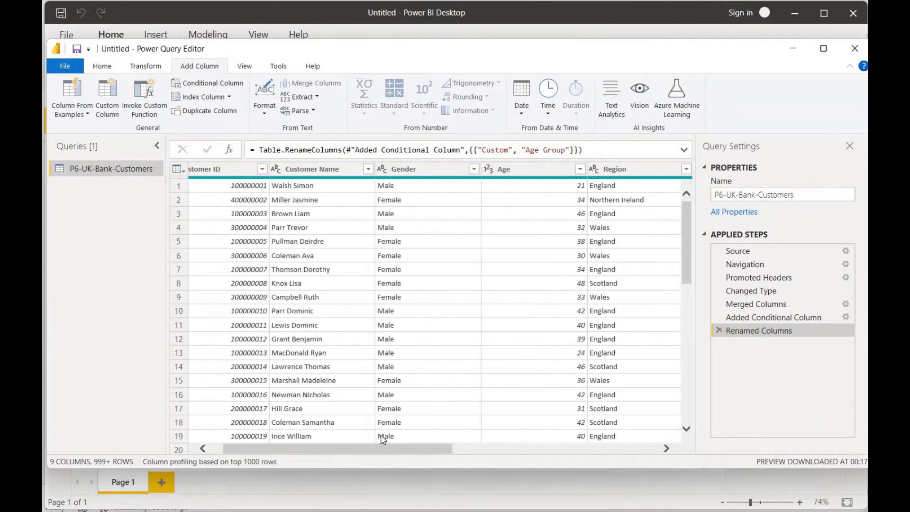
click(383, 437)
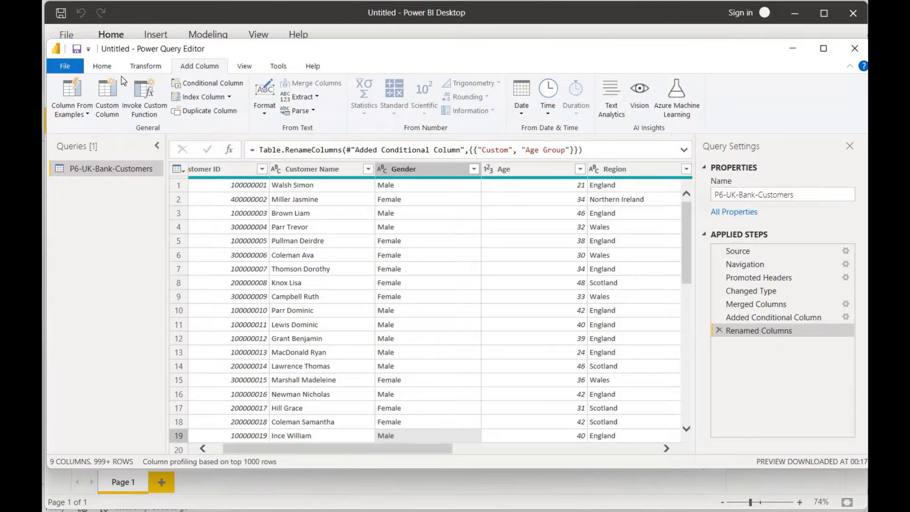
click(103, 68)
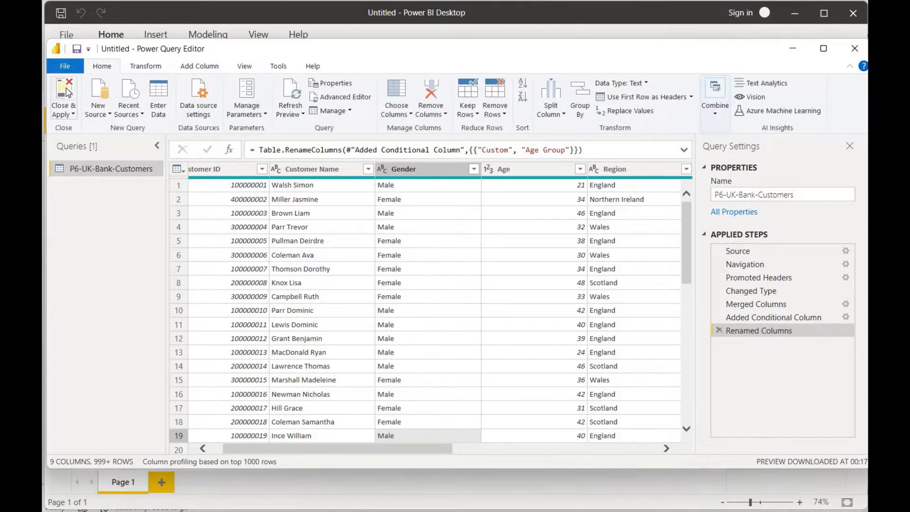
click(67, 91)
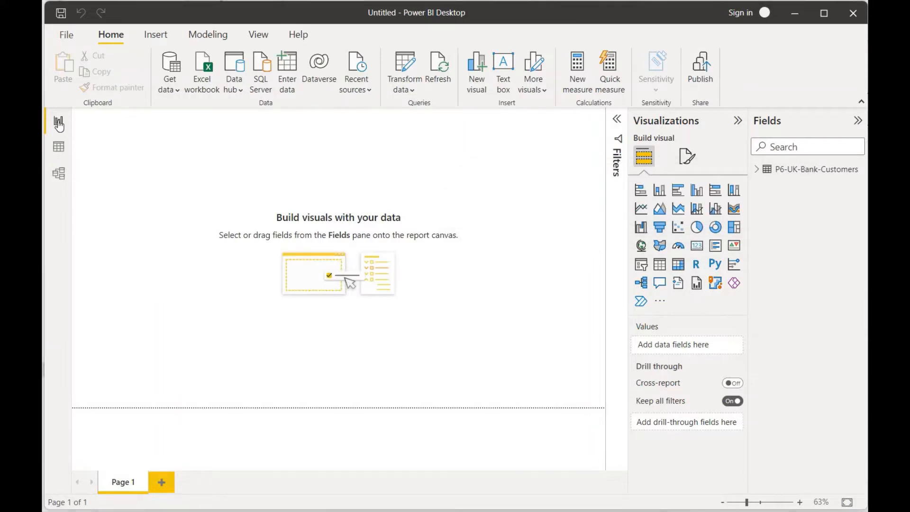
click(59, 148)
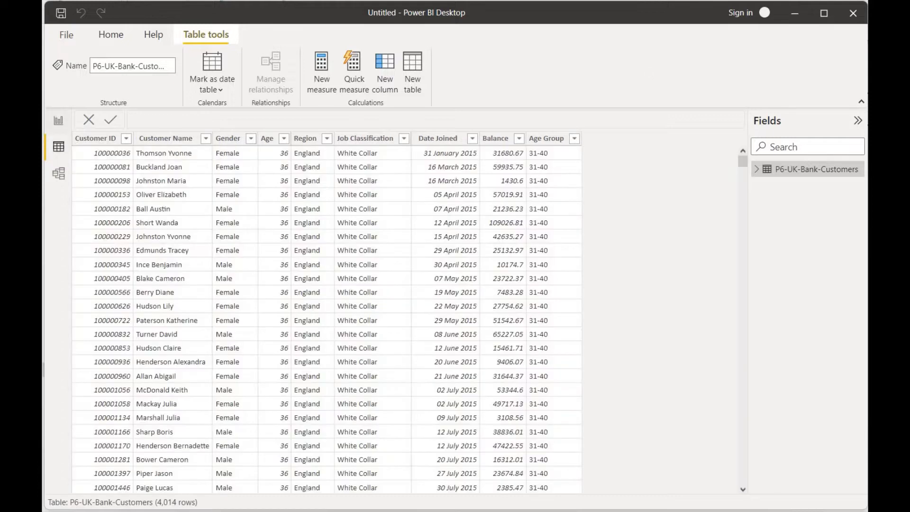
Return to Report view, add an empty line chart to Page 1 and move it to the middle of the page
click(58, 120)
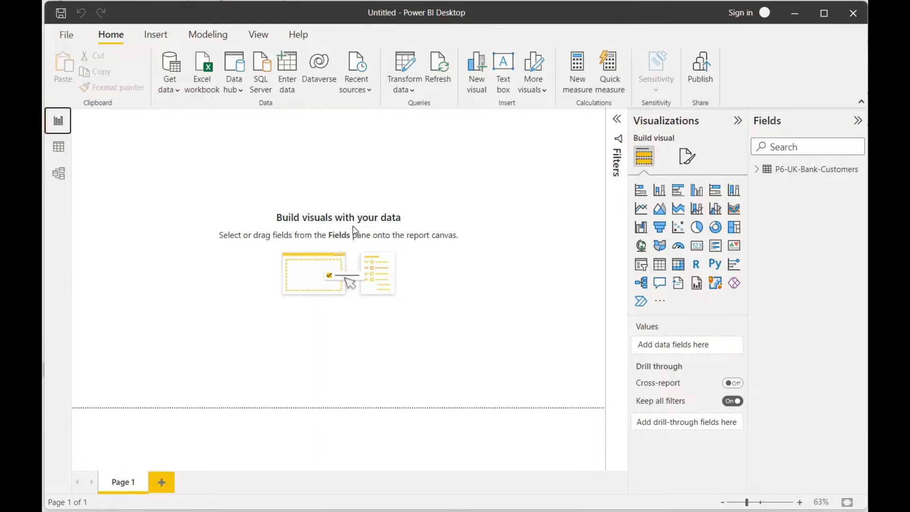
click(641, 209)
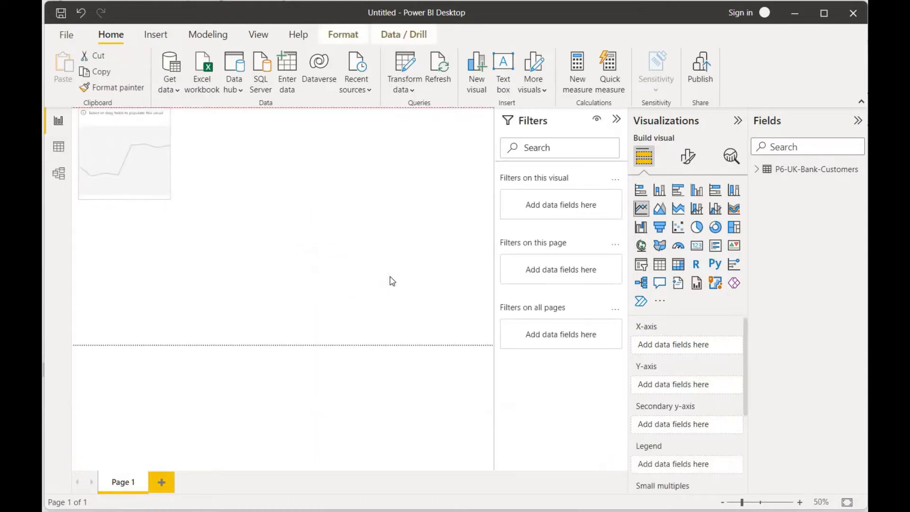
drag(162, 197, 390, 276)
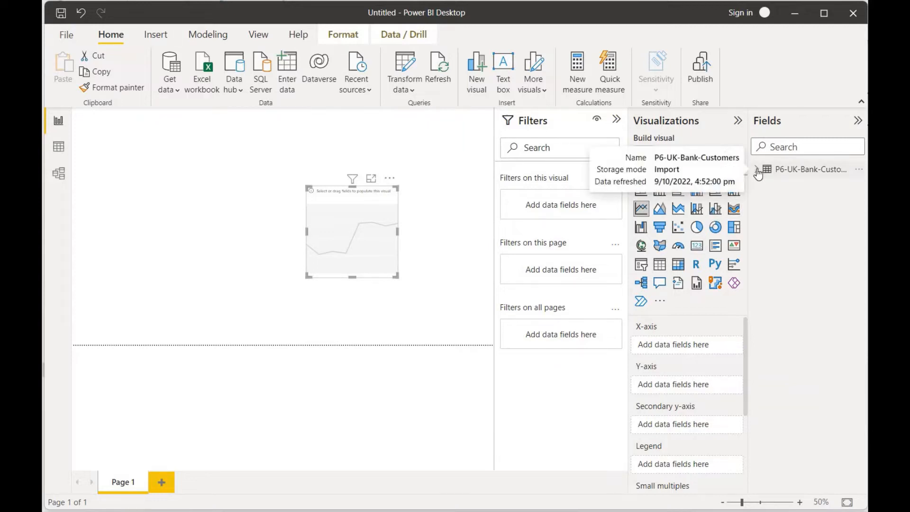
Expand the P6-UK-Bank-Customers table, rename it Bank Customers (UK), and widen the Fields pane
click(757, 171)
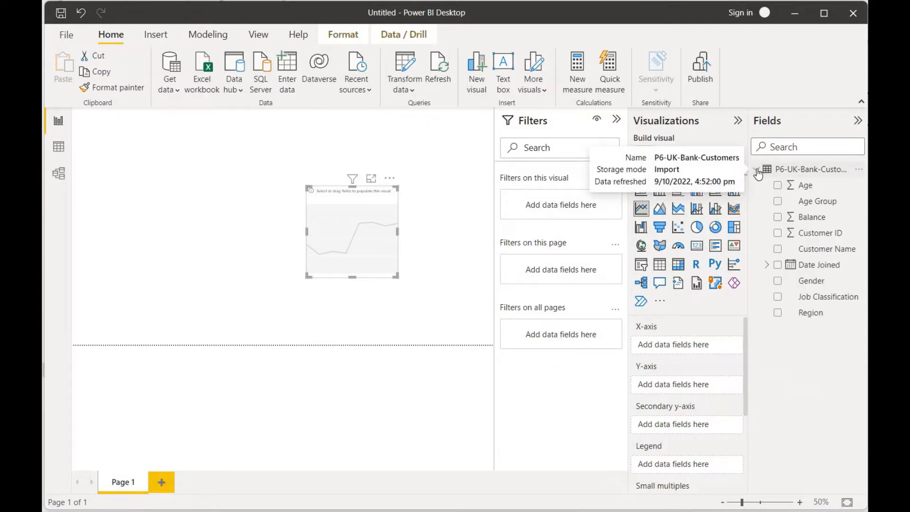
click(803, 174)
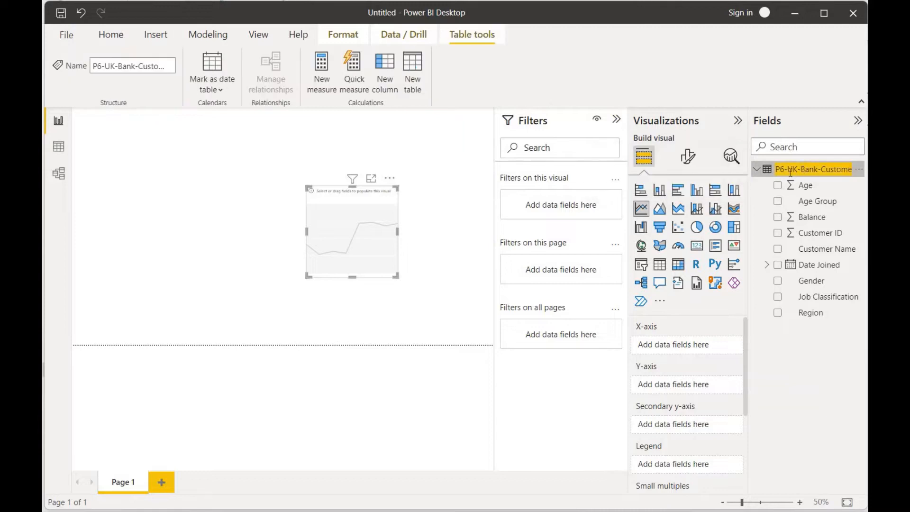
click(791, 170)
key(BackSpace)
key(BackSpace)
key(BackSpace)
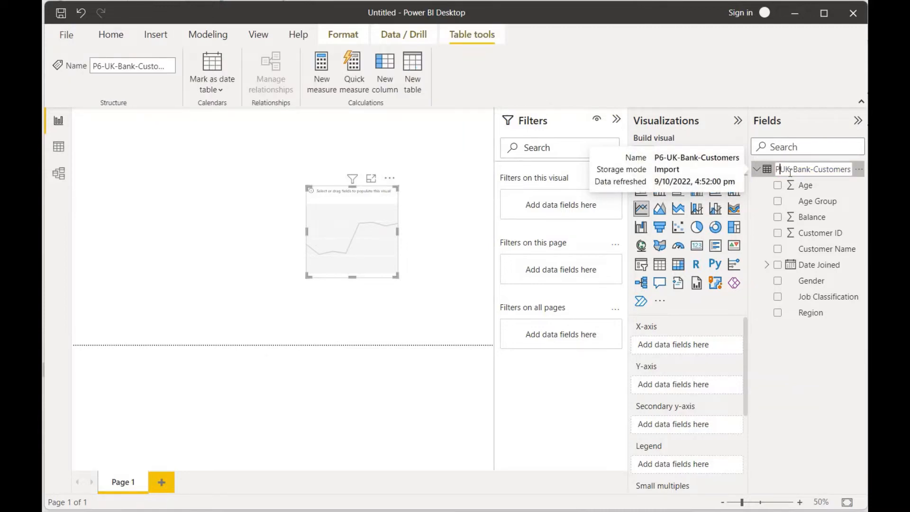
key(Delete)
key(Delete)
key(Delete)
click(777, 233)
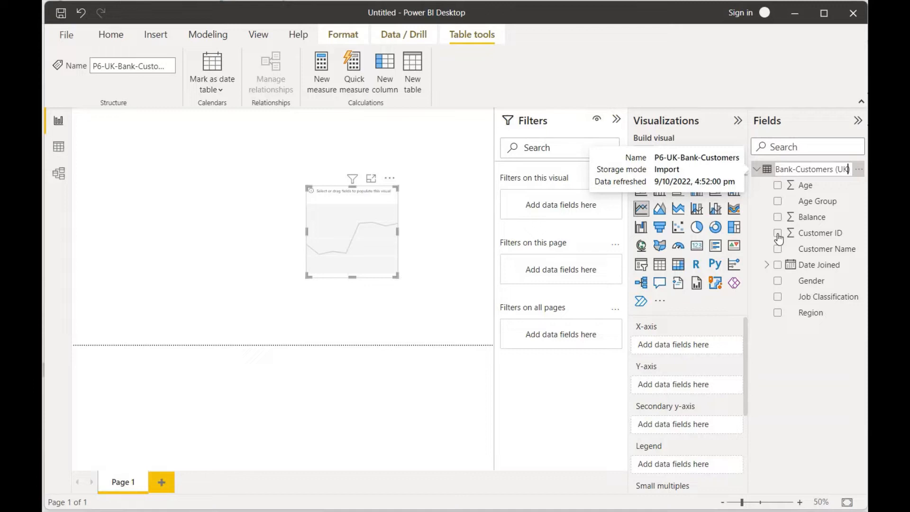
click(798, 171)
key(BackSpace)
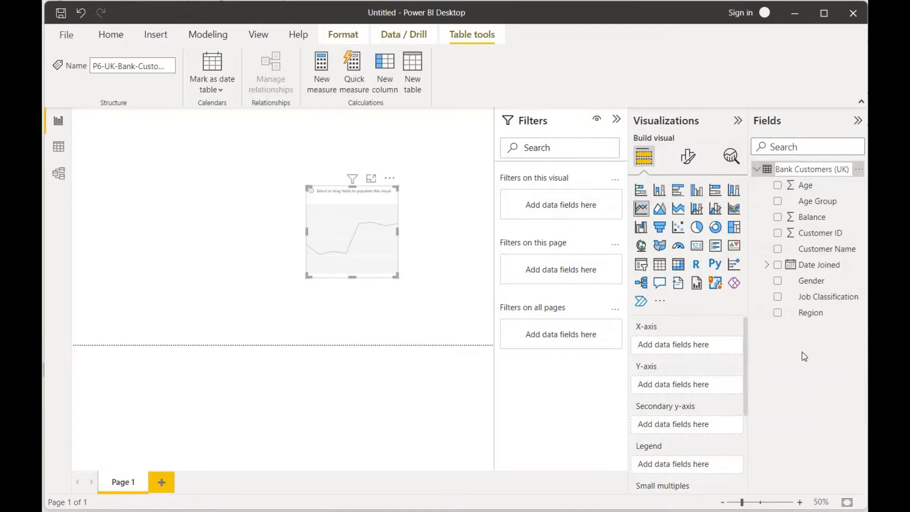
key(Return)
drag(750, 309, 730, 309)
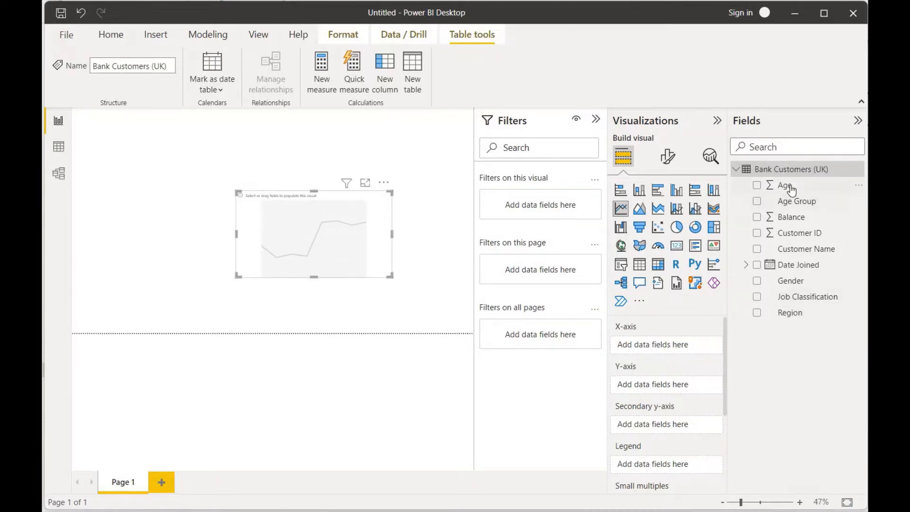
Plot Balance on the line chart's Y-axis against Age on the X-axis, with Gender as the legend
drag(787, 186, 666, 349)
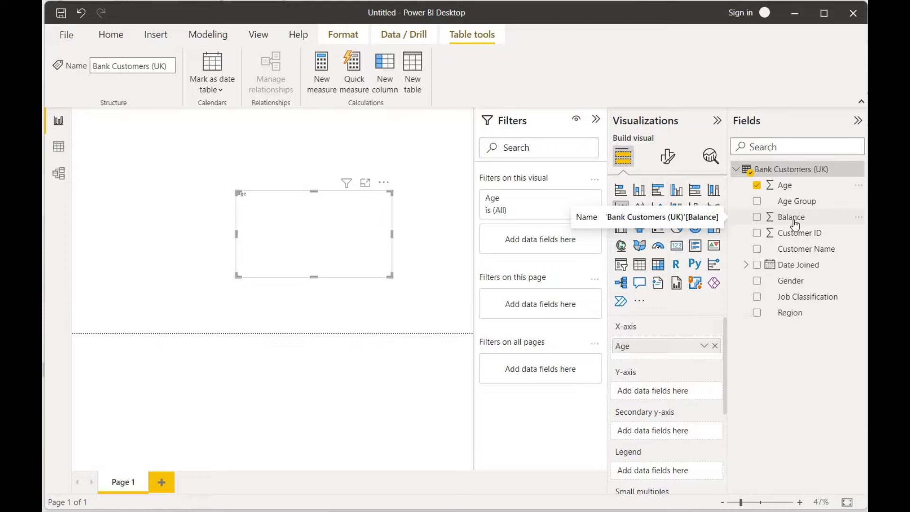
click(757, 185)
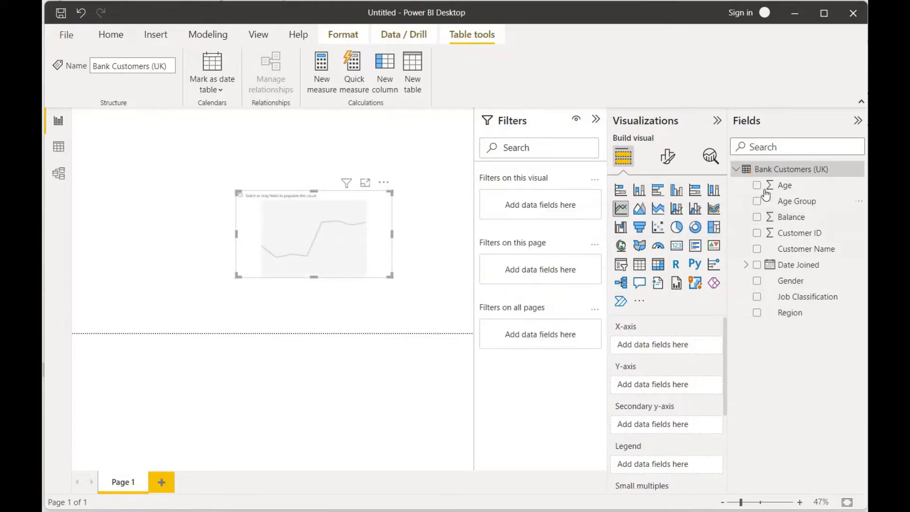
drag(798, 186, 670, 345)
drag(791, 284, 667, 450)
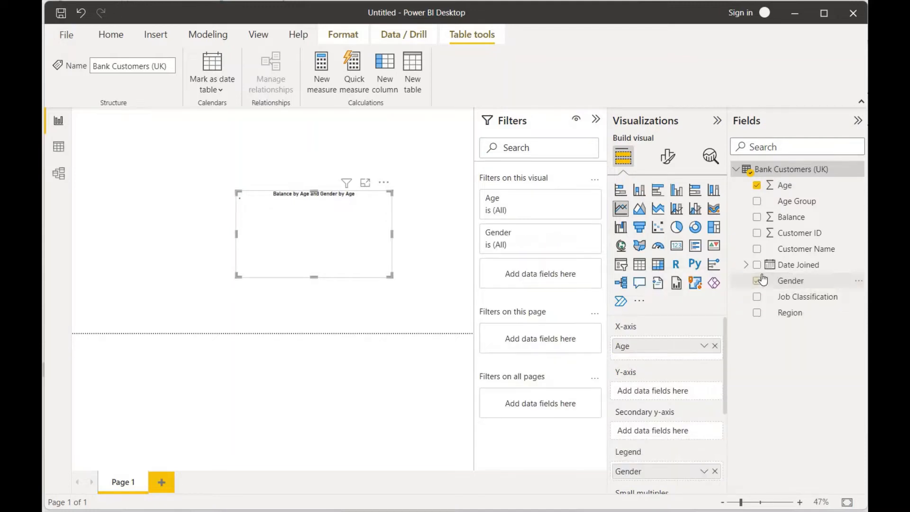
mouse_move(787, 217)
mouse_down()
mouse_move(665, 403)
mouse_move(666, 394)
mouse_up()
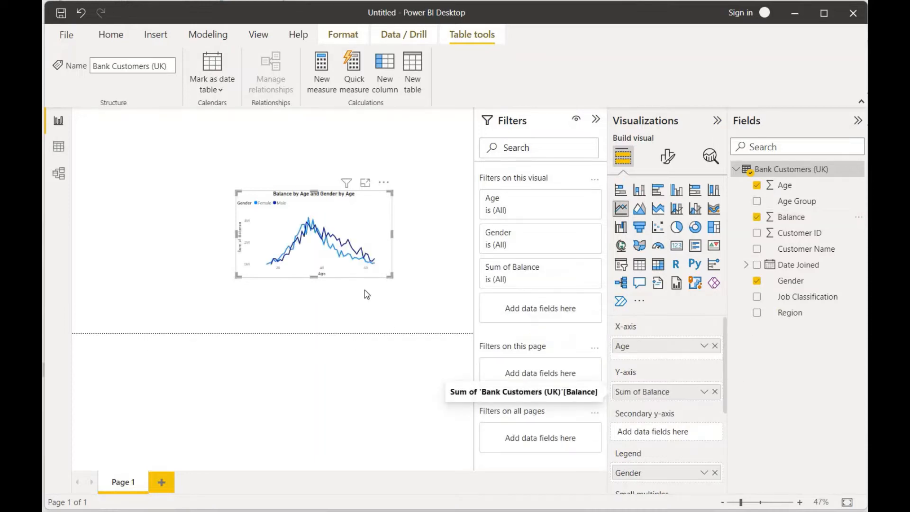
Show the line chart in focus mode and color its Female line red and its Male line black
click(365, 184)
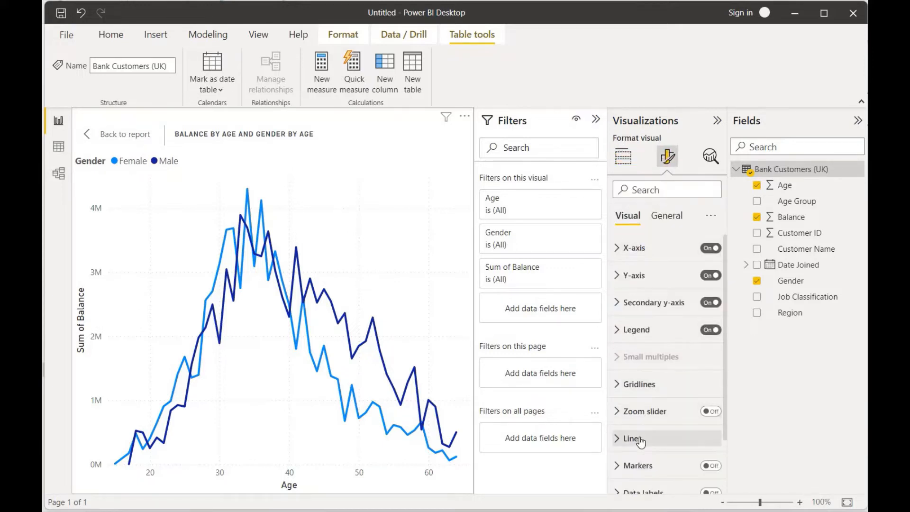
click(637, 437)
scroll(656, 428, down, 4)
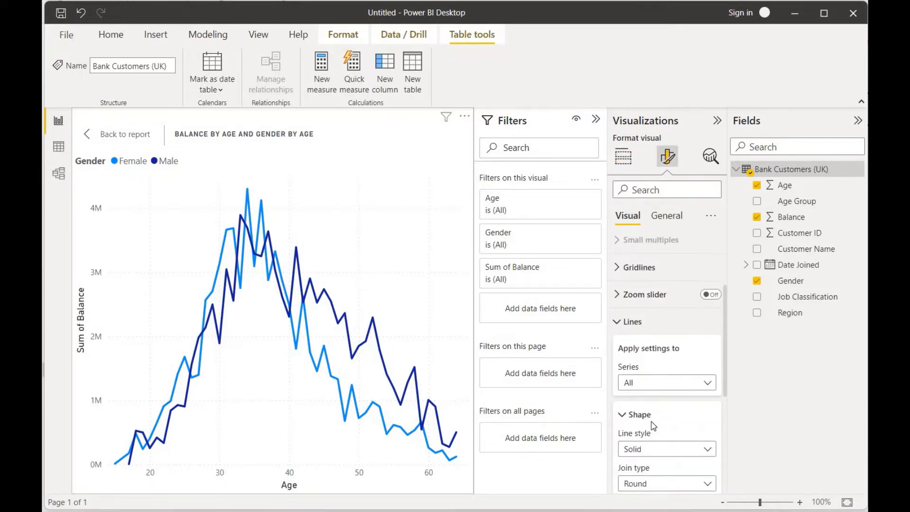
scroll(650, 417, up, 2)
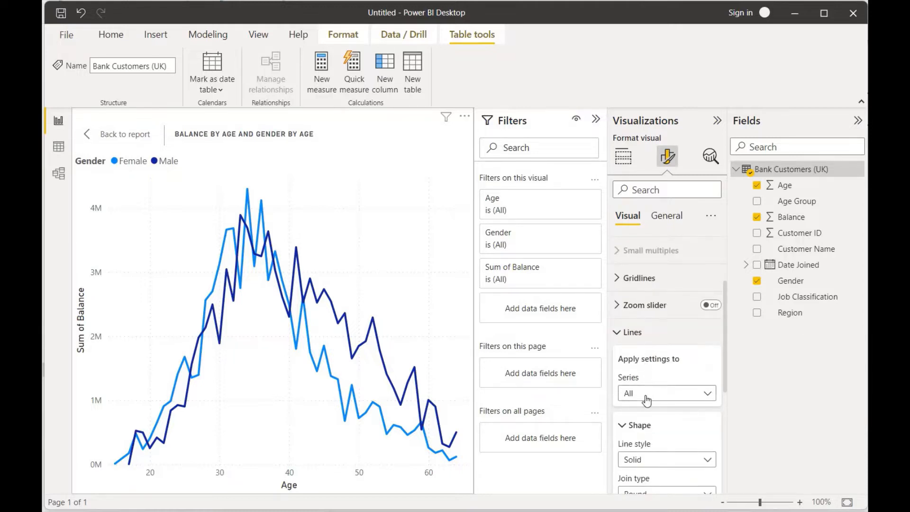
scroll(647, 403, down, 4)
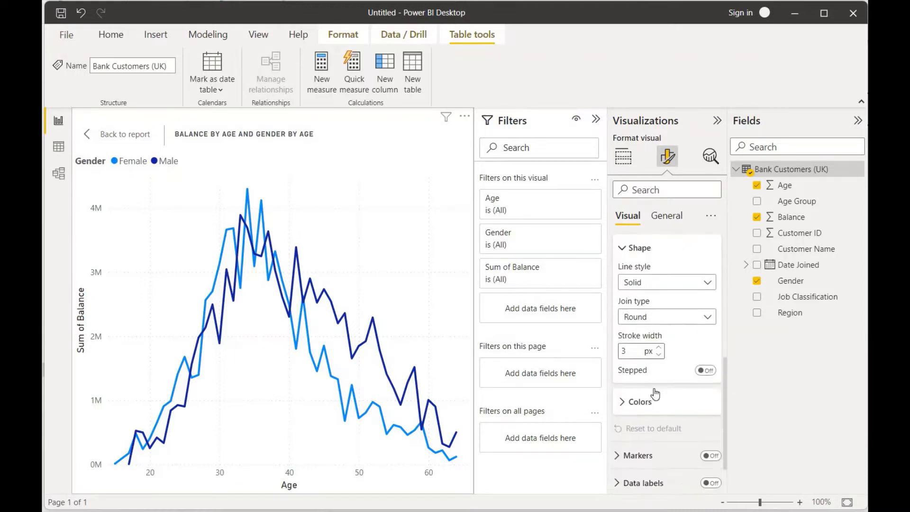
click(654, 392)
scroll(650, 356, down, 2)
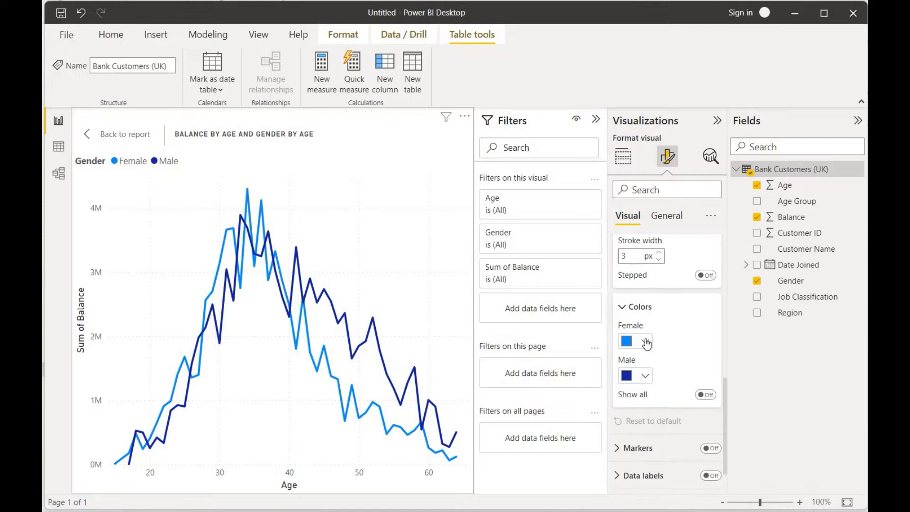
click(646, 342)
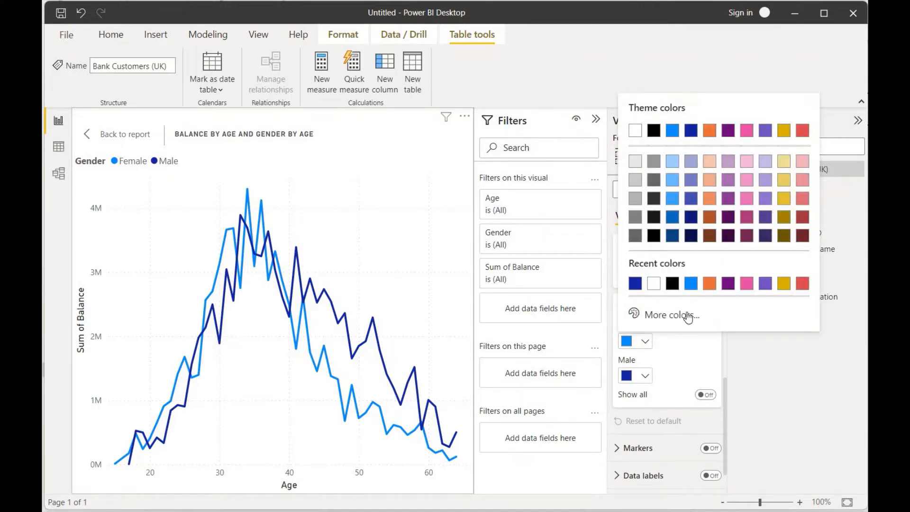
click(803, 284)
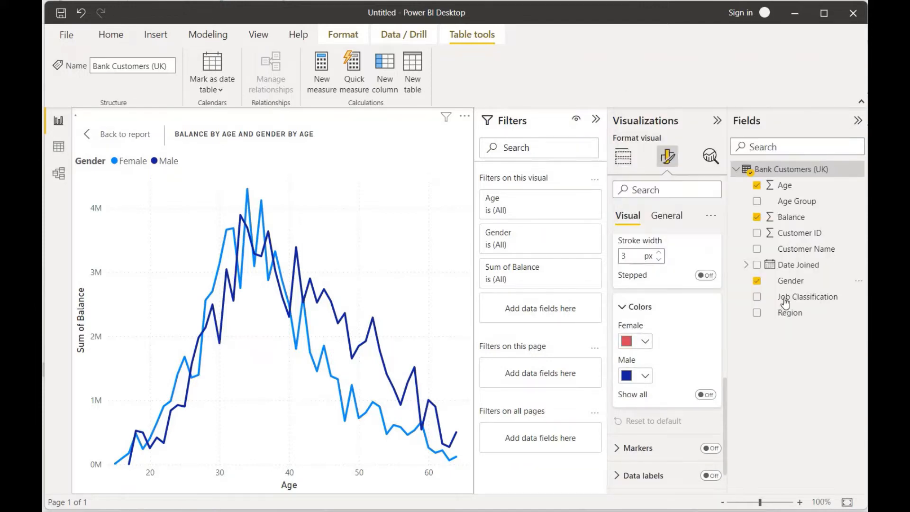
click(644, 377)
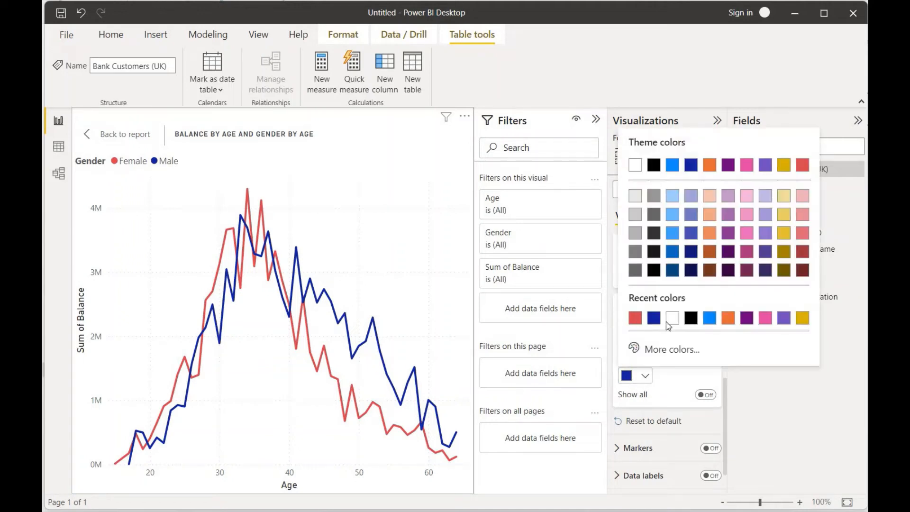
click(691, 318)
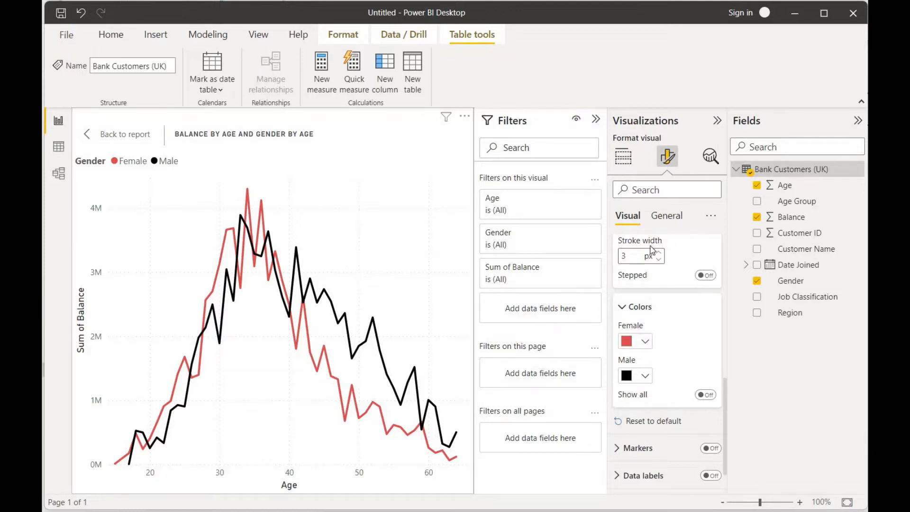
Change the line chart's title to "Balance by Age and Gender" and return to the report page
click(666, 217)
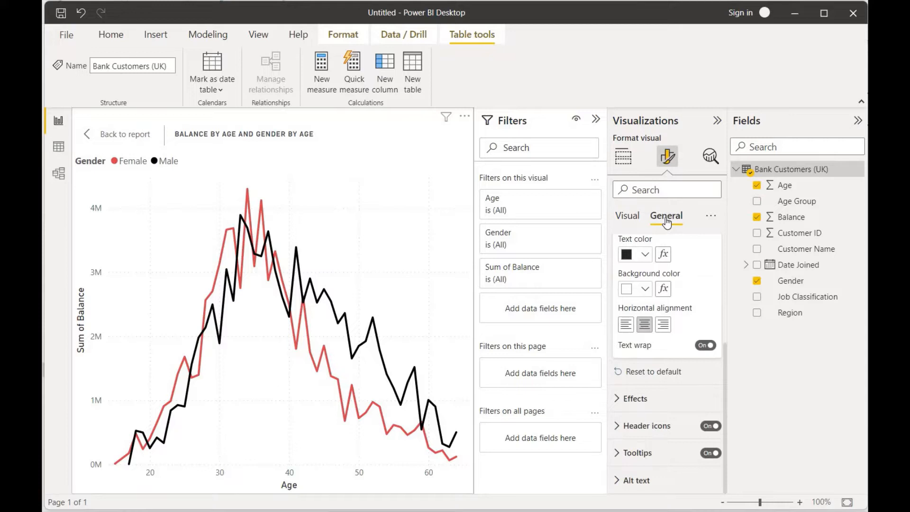
scroll(659, 332, up, 5)
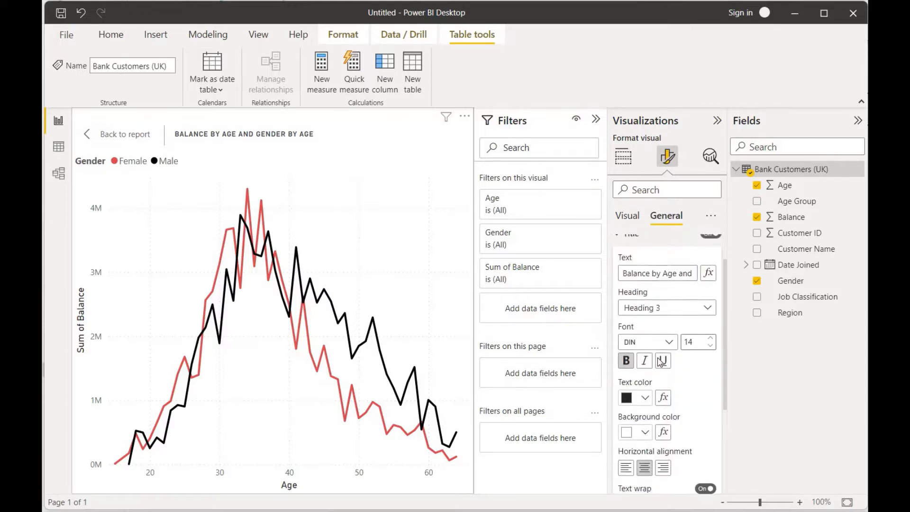
drag(660, 289, 755, 290)
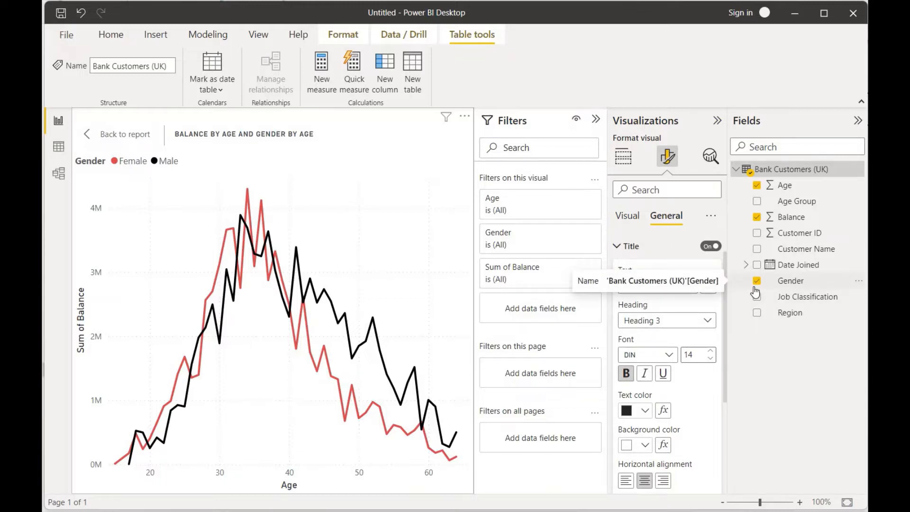
key(BackSpace)
text(BY)
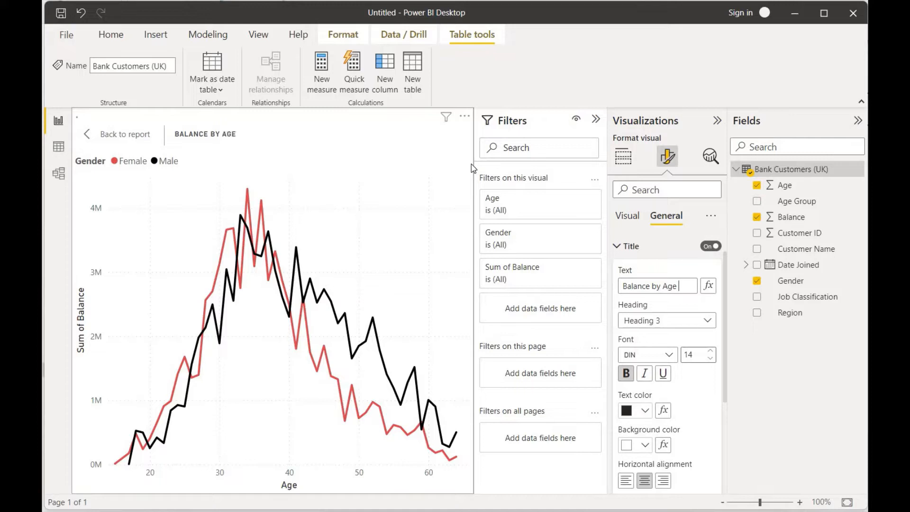
text(Gender)
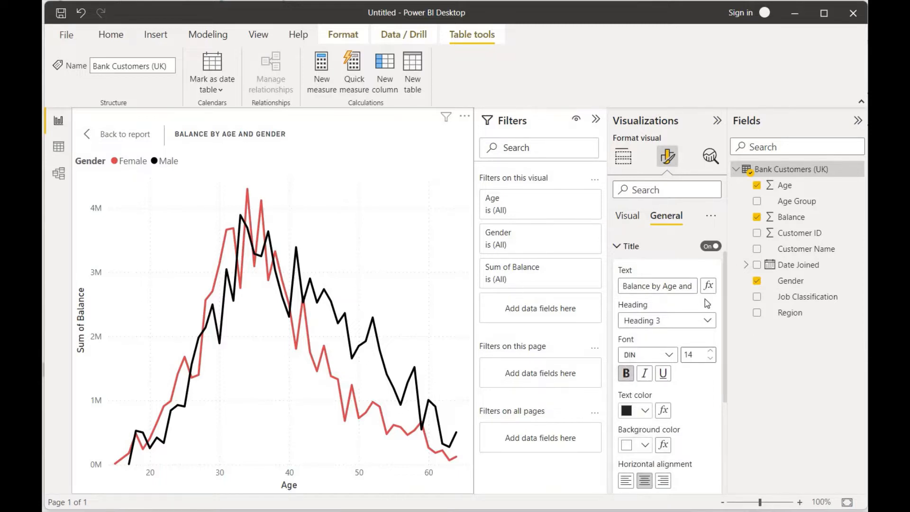
scroll(640, 303, up, 1)
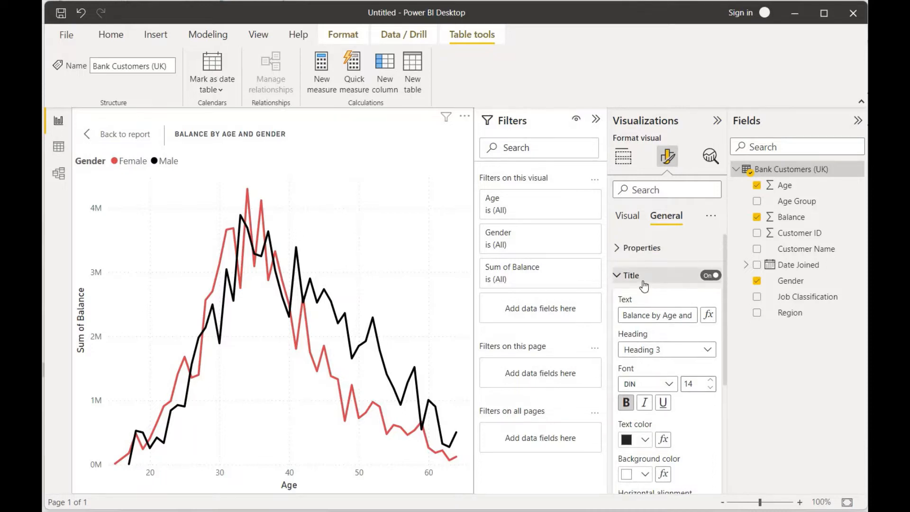
click(644, 284)
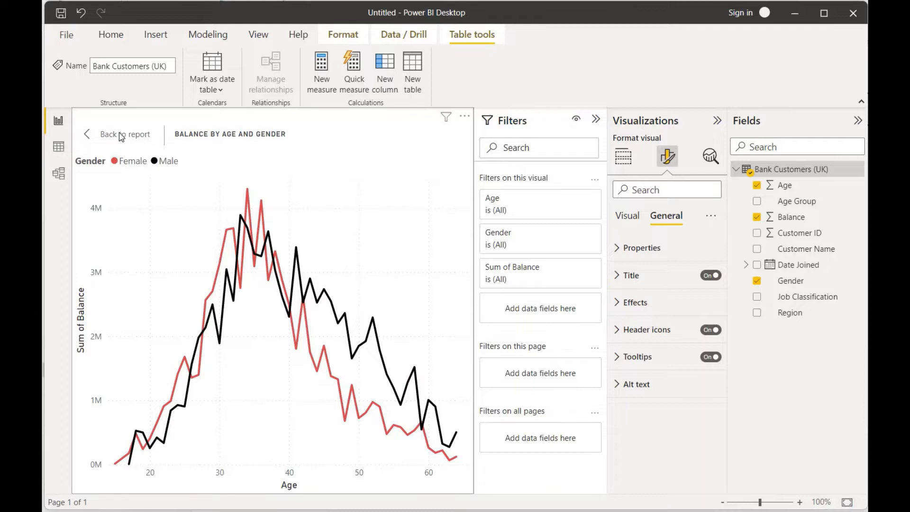
click(121, 135)
Set the transparency of the line chart's background effect to about 49%
click(628, 216)
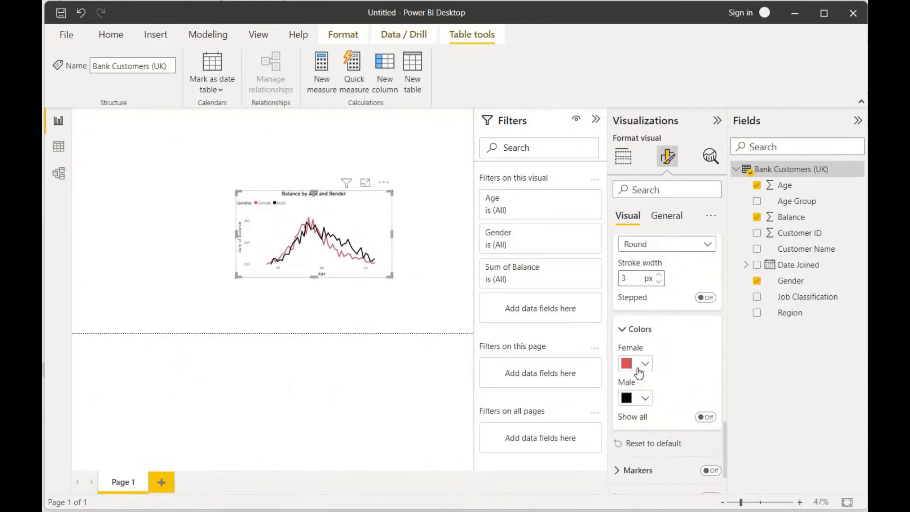
scroll(637, 375, up, 3)
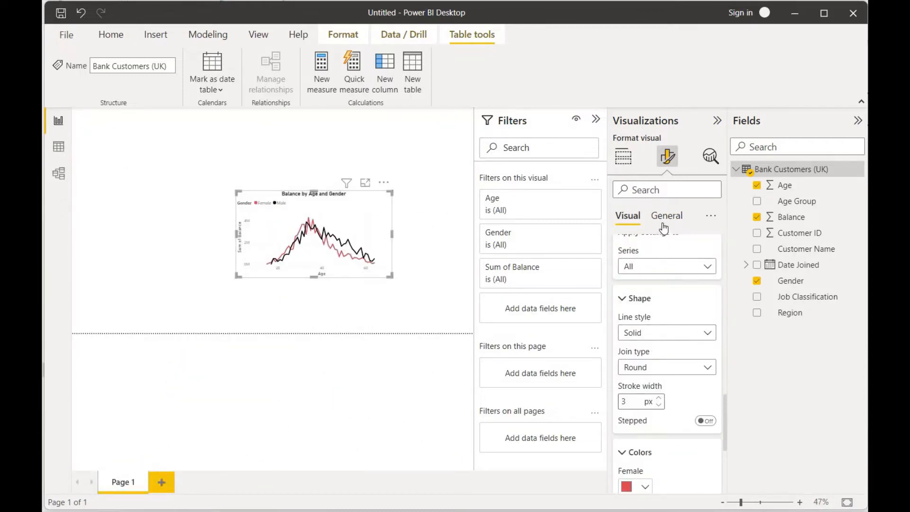
click(665, 227)
click(654, 303)
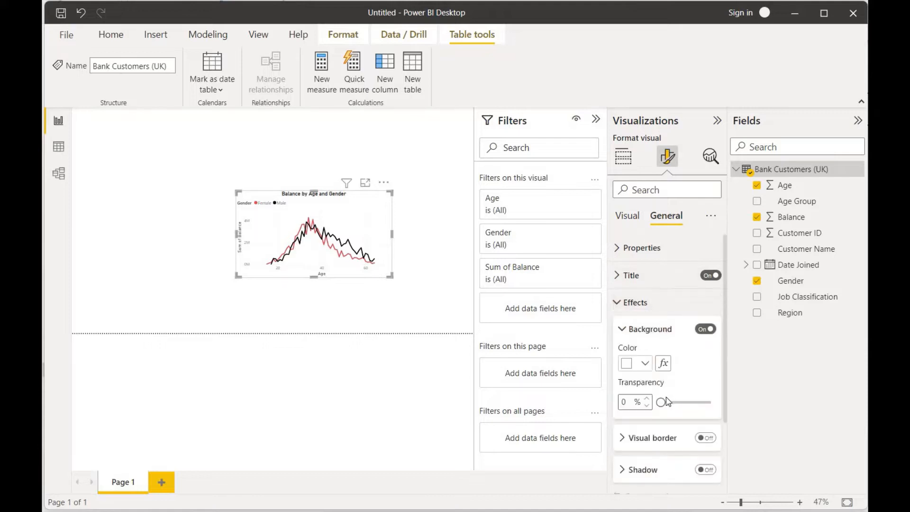
drag(666, 403, 686, 405)
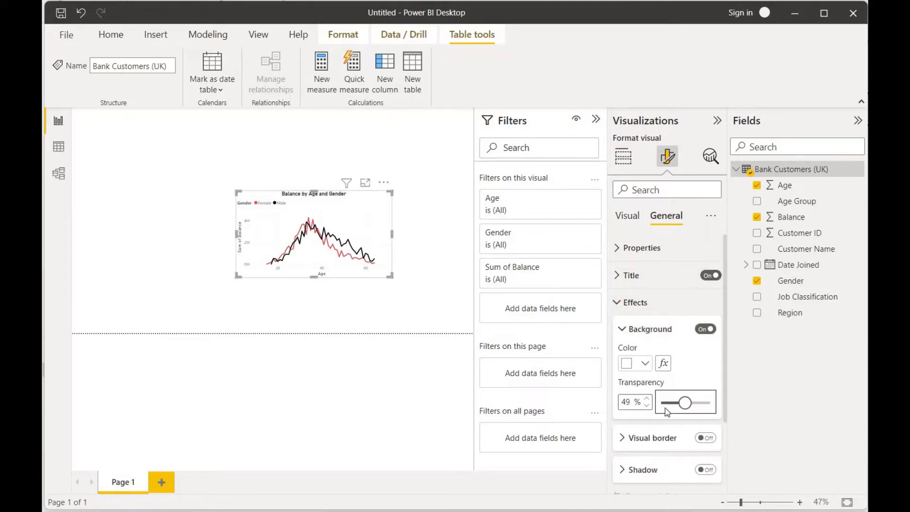
click(647, 399)
click(647, 399)
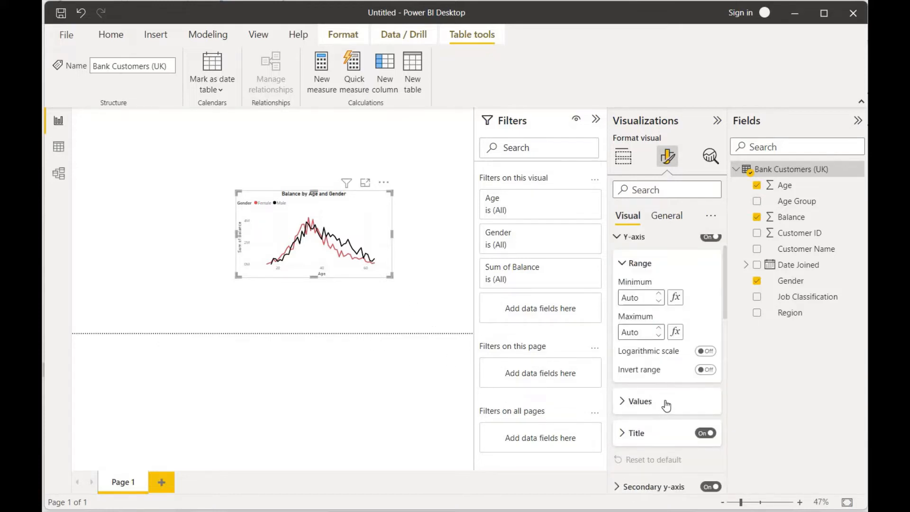
Make the line chart's Y-axis values bold at font size 12, and collapse the Y-axis settings
click(666, 404)
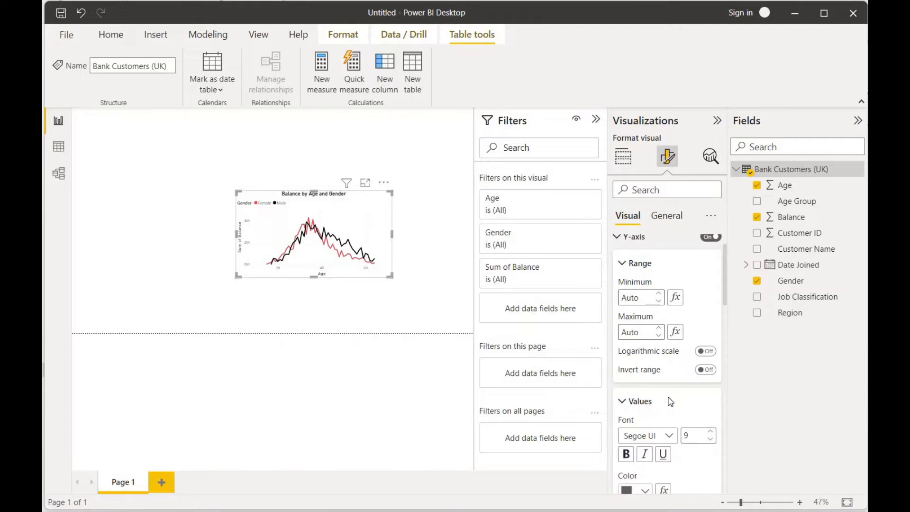
scroll(654, 370, down, 3)
click(626, 338)
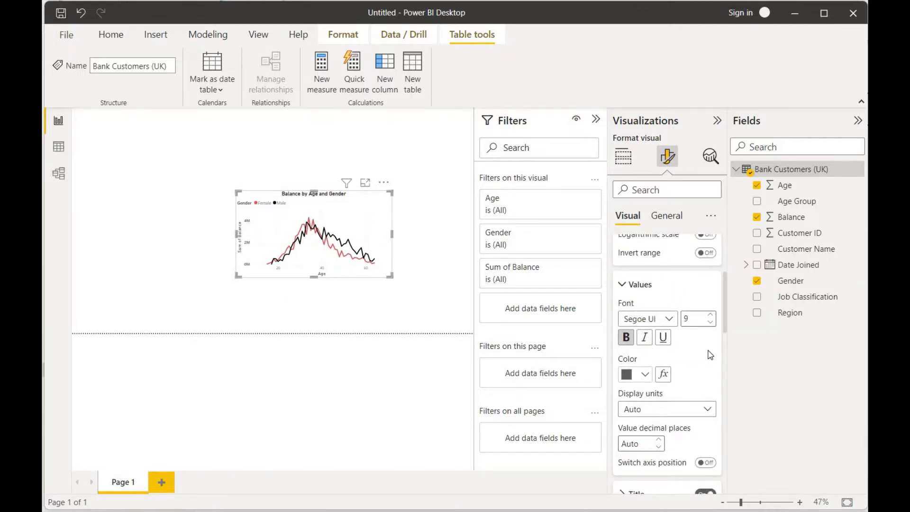
click(710, 315)
click(710, 315)
click(710, 315)
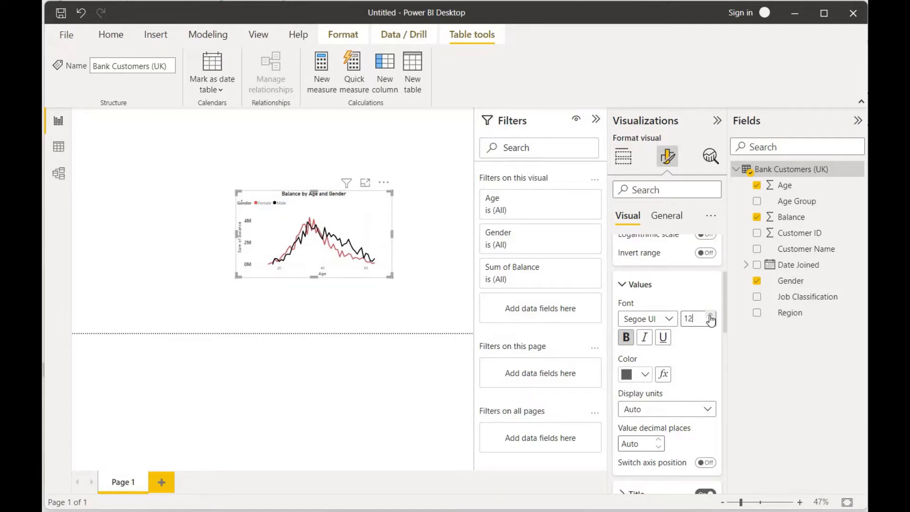
scroll(669, 396, down, 2)
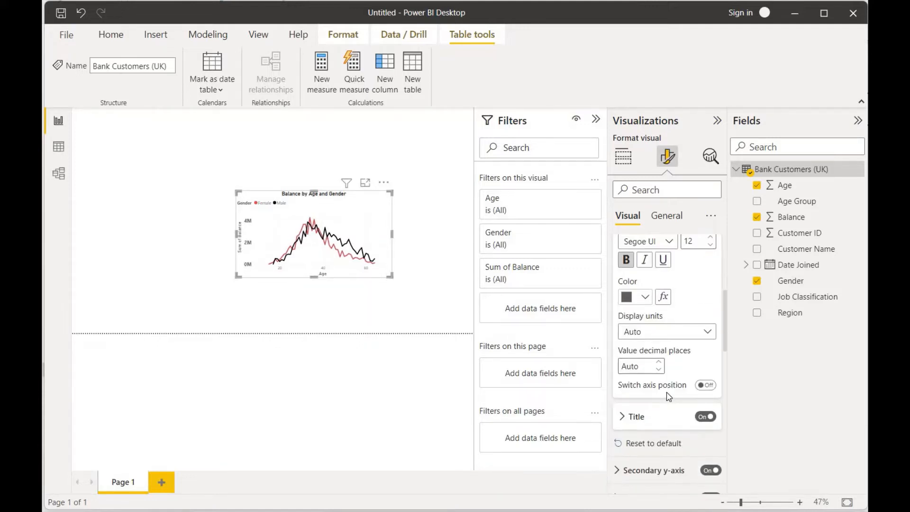
scroll(667, 391, up, 3)
click(646, 365)
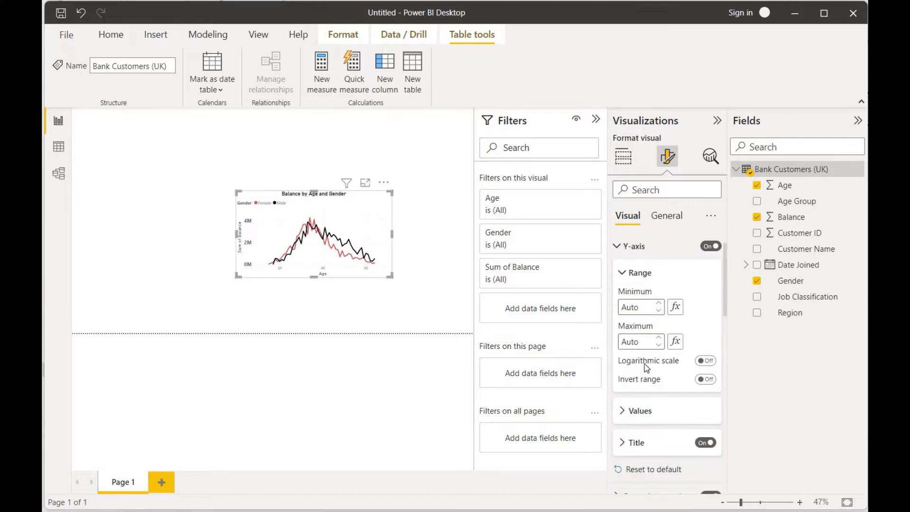
scroll(645, 365, up, 1)
click(640, 273)
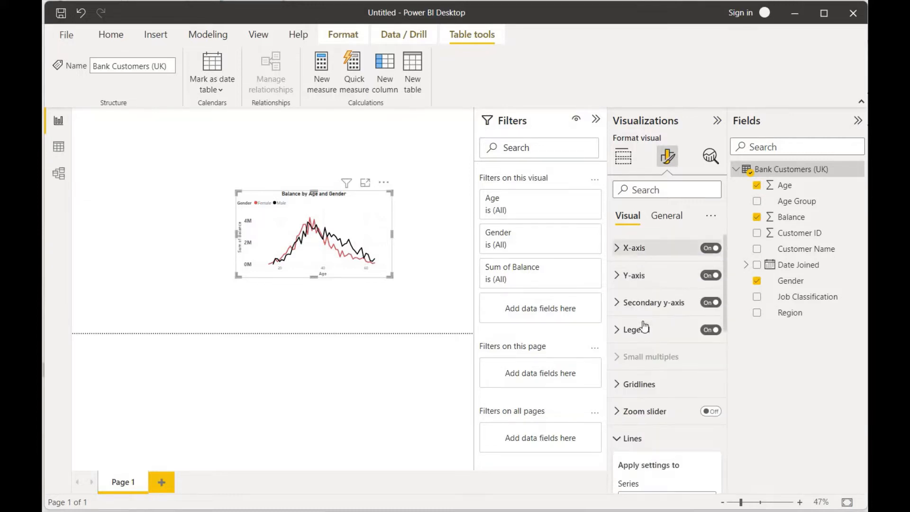
Make the line chart's X-axis values bold at font size 12
click(638, 249)
click(645, 355)
scroll(682, 353, down, 1)
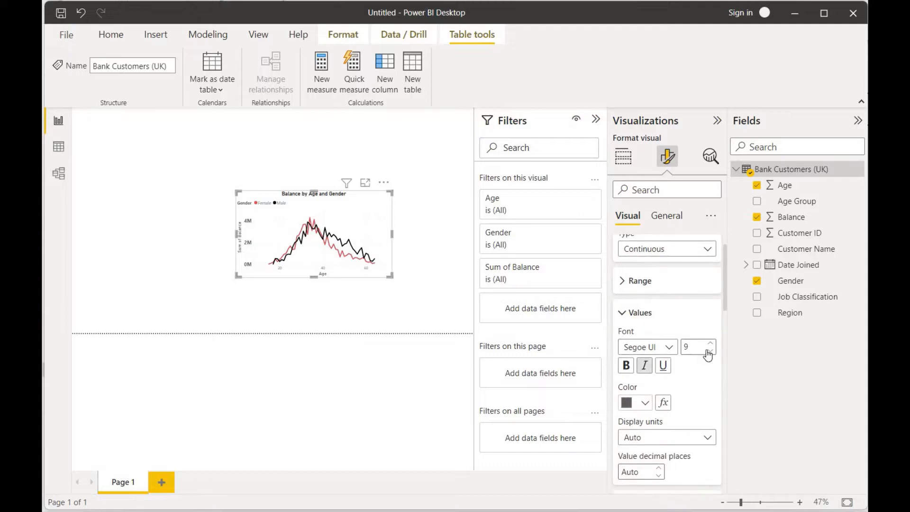
click(711, 345)
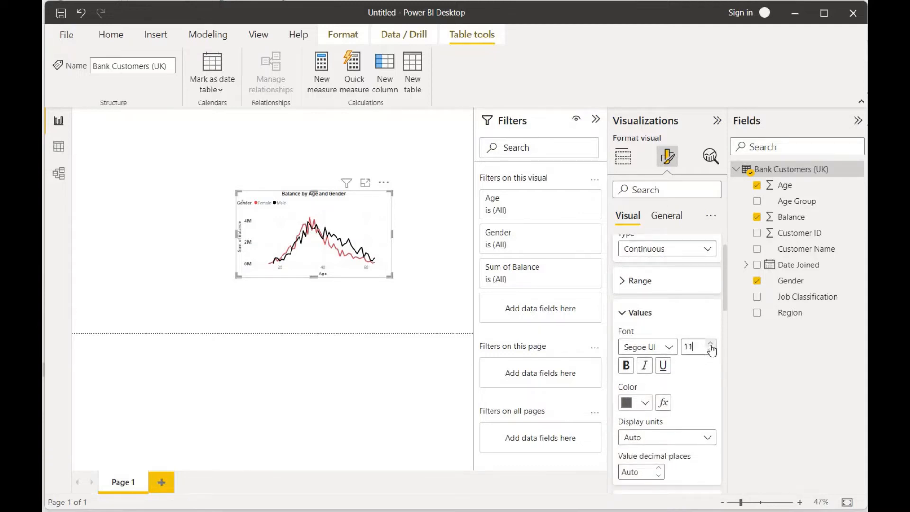
click(711, 344)
click(626, 366)
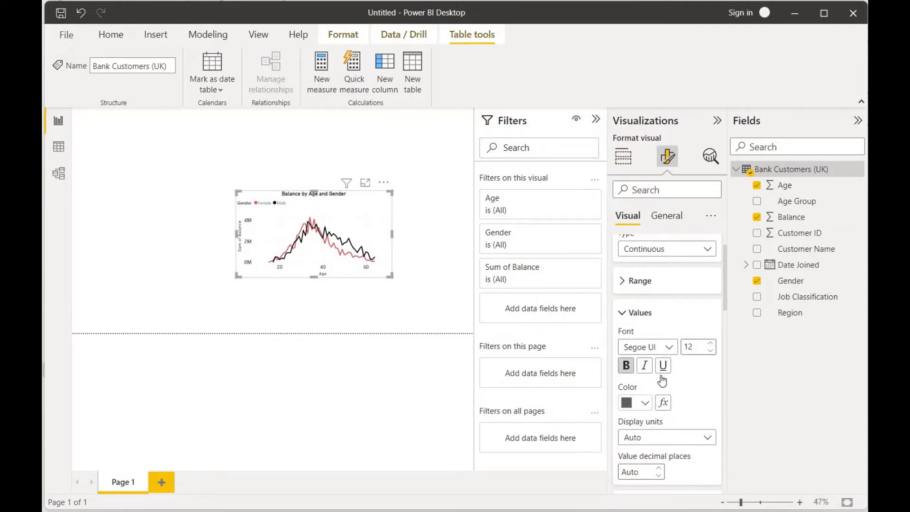
Color the line chart's X-axis values black and collapse the X-axis settings
scroll(644, 327, down, 2)
click(645, 325)
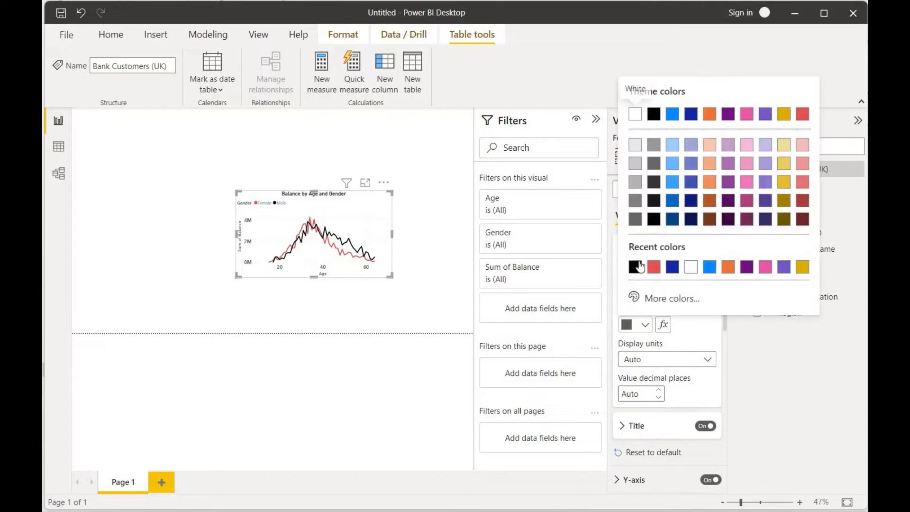
click(634, 264)
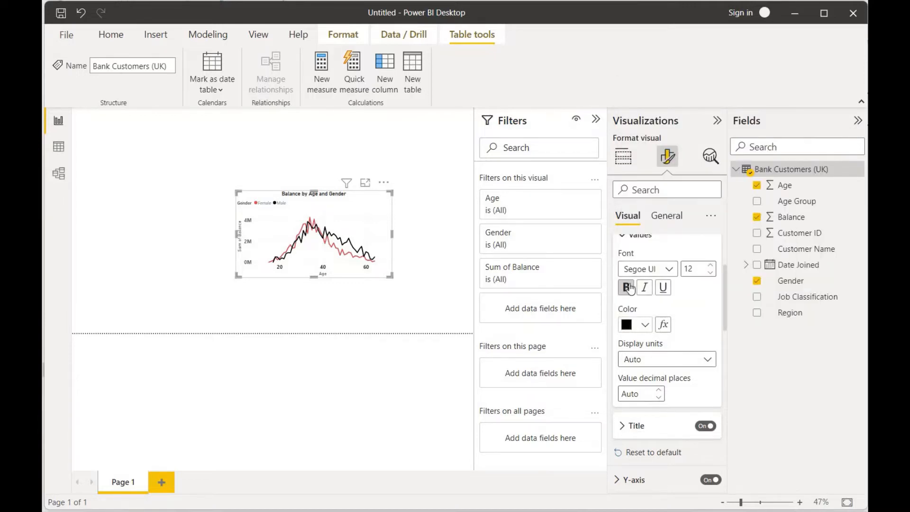
scroll(643, 331, up, 2)
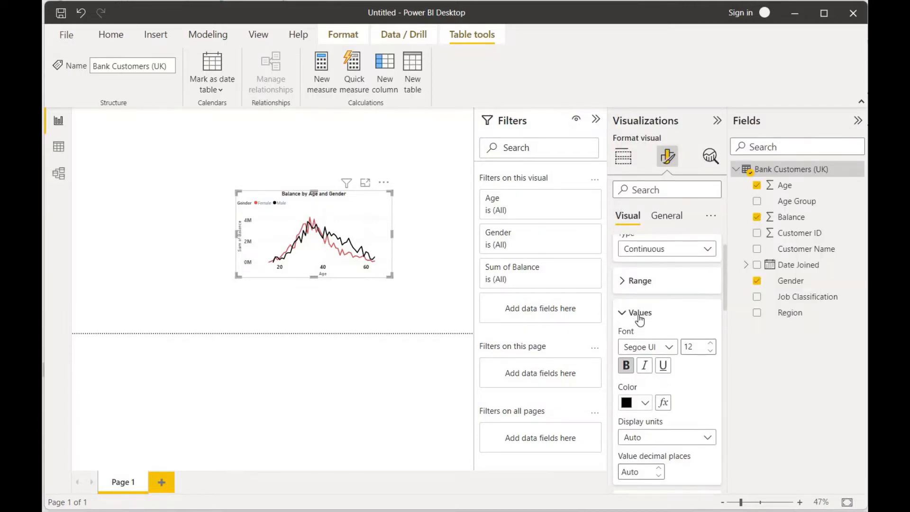
click(640, 314)
scroll(648, 259, up, 1)
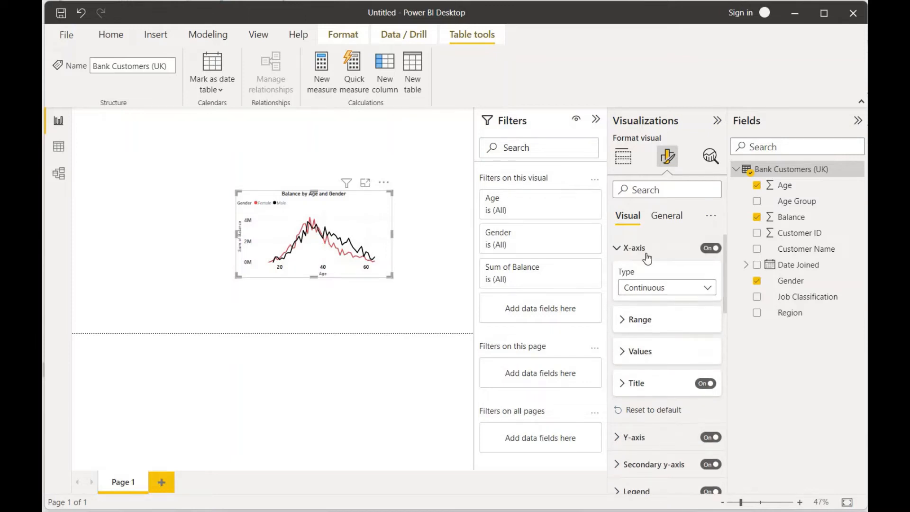
click(647, 256)
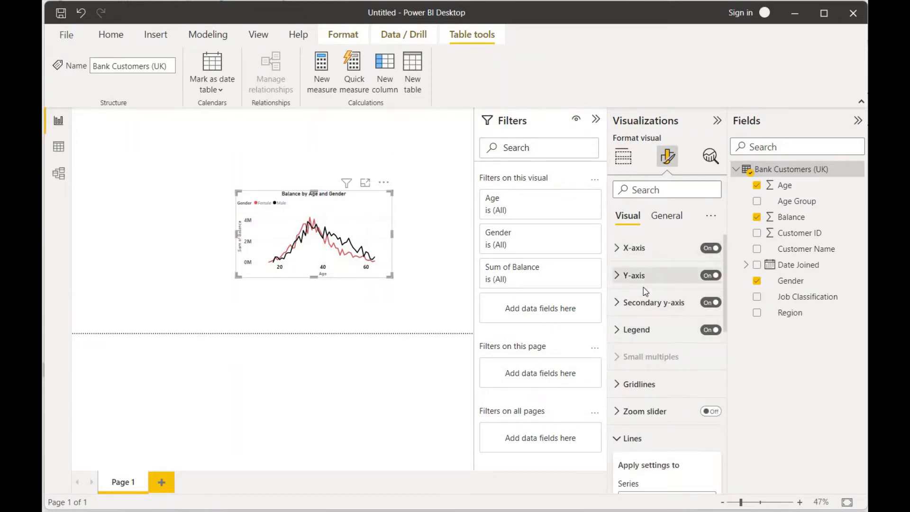
Color the line chart's Y-axis values black and collapse the Y-axis settings
click(638, 275)
scroll(648, 360, down, 1)
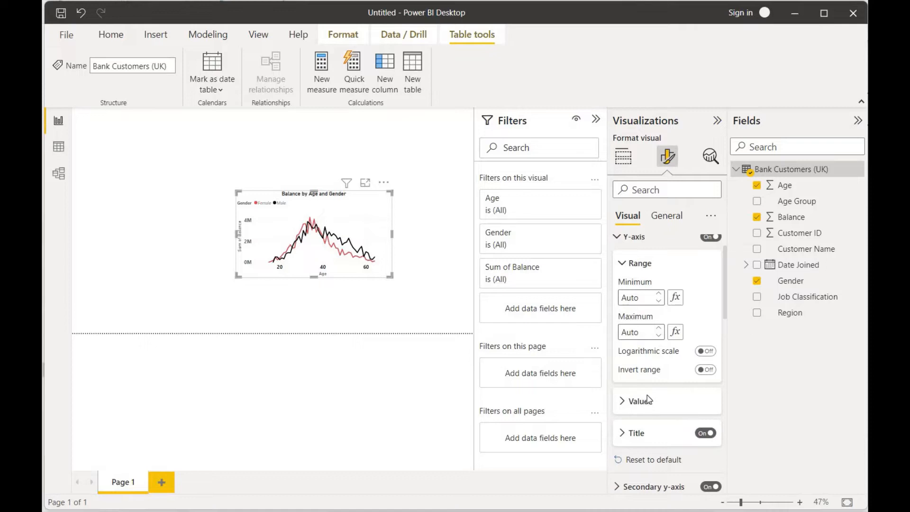
click(638, 402)
scroll(637, 404, down, 2)
click(635, 413)
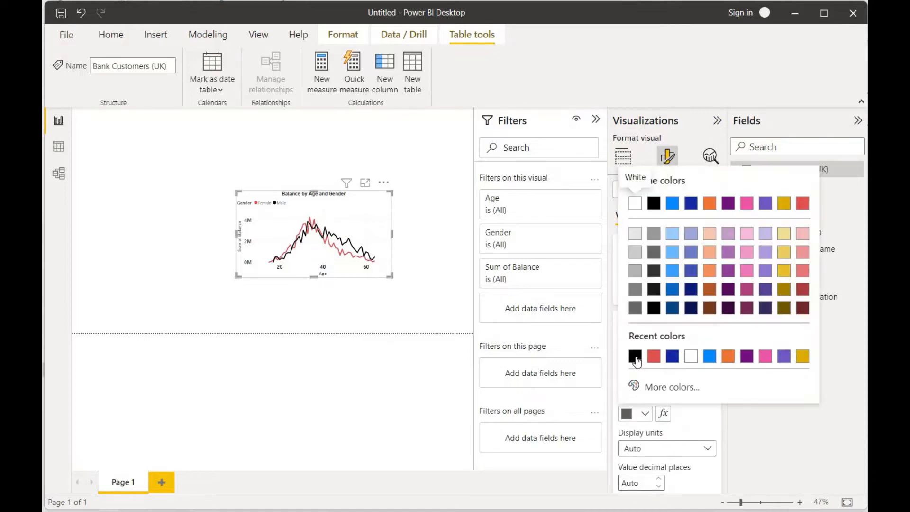
click(636, 357)
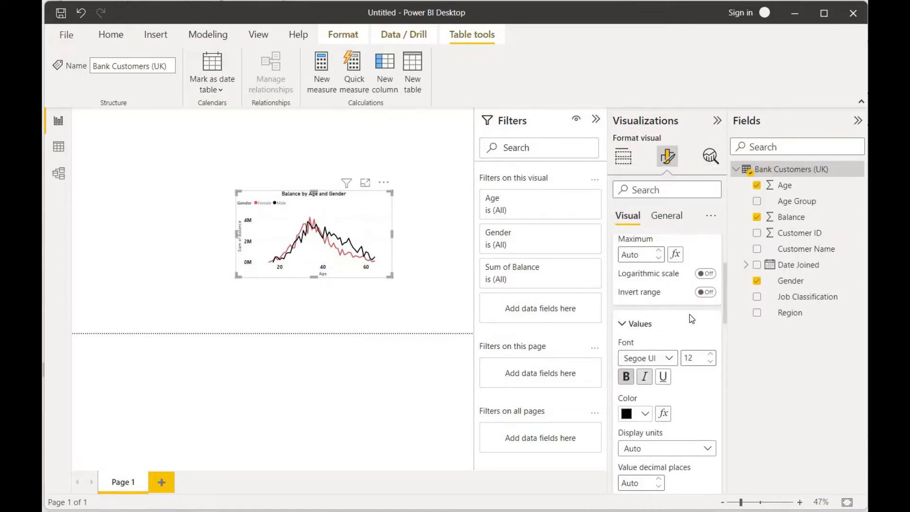
scroll(645, 285, up, 3)
click(633, 276)
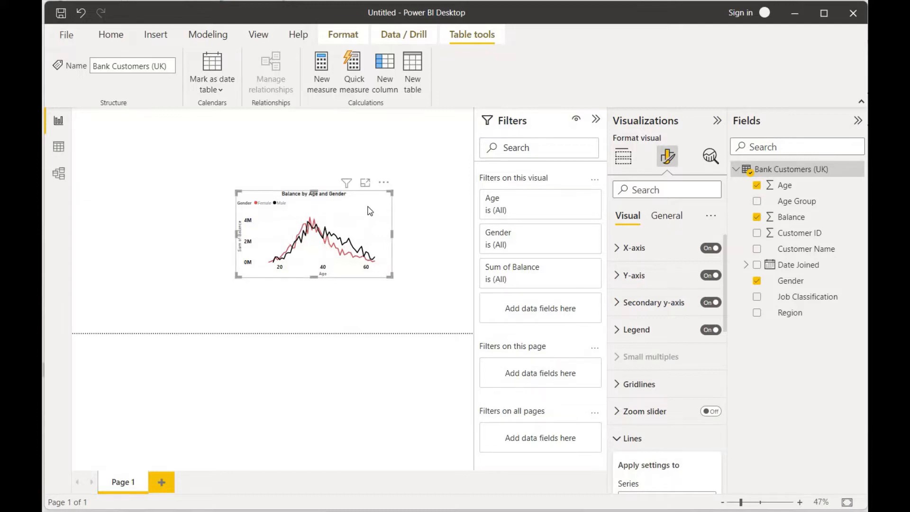
Enlarge the line chart and move it to the left side of the report page
drag(371, 213, 303, 200)
drag(371, 331, 369, 318)
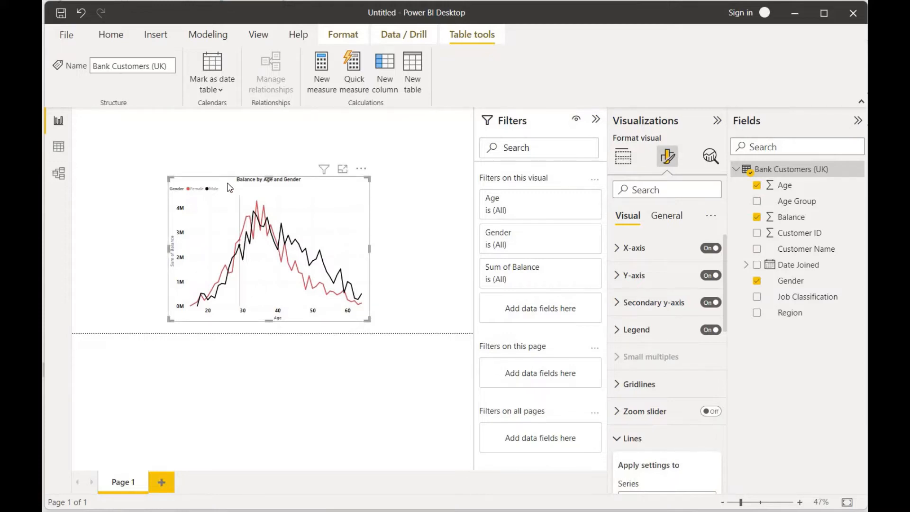
drag(230, 183, 153, 183)
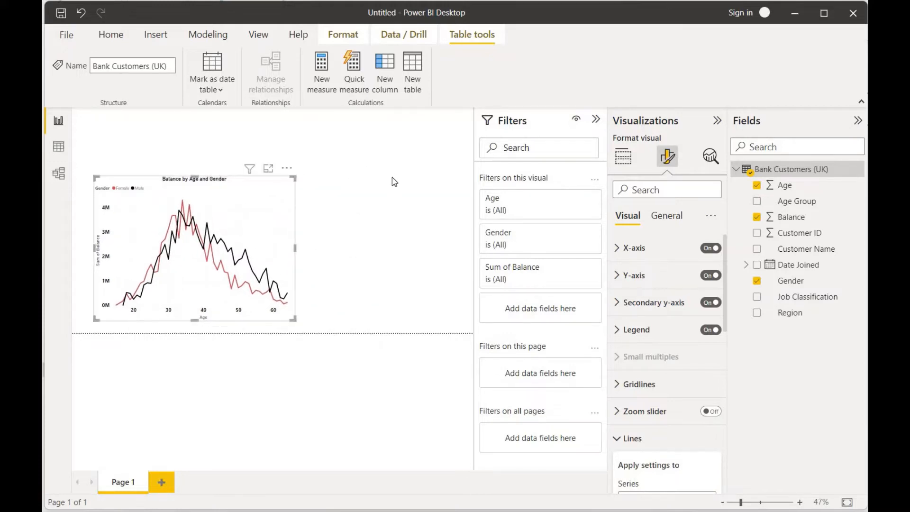
Add a stacked column chart and place it in the page's upper-right area, beside the line chart
click(402, 199)
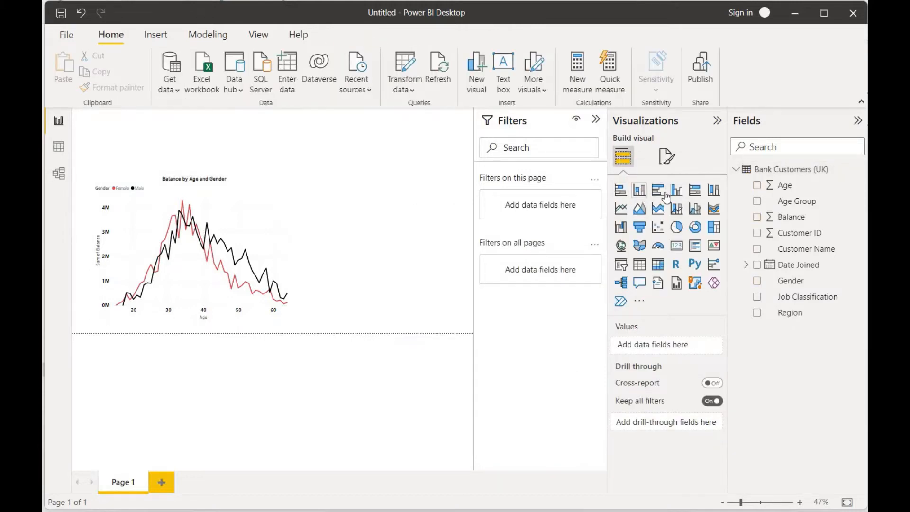
click(639, 192)
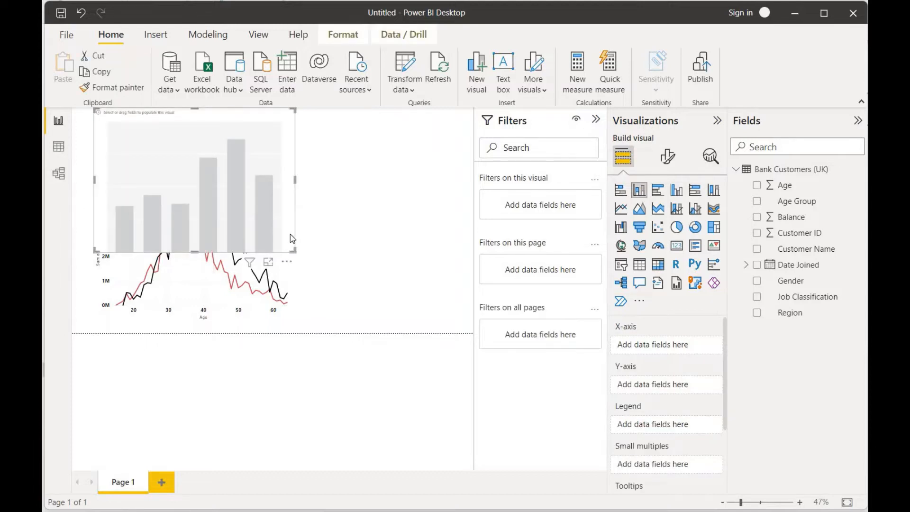
drag(252, 223, 504, 229)
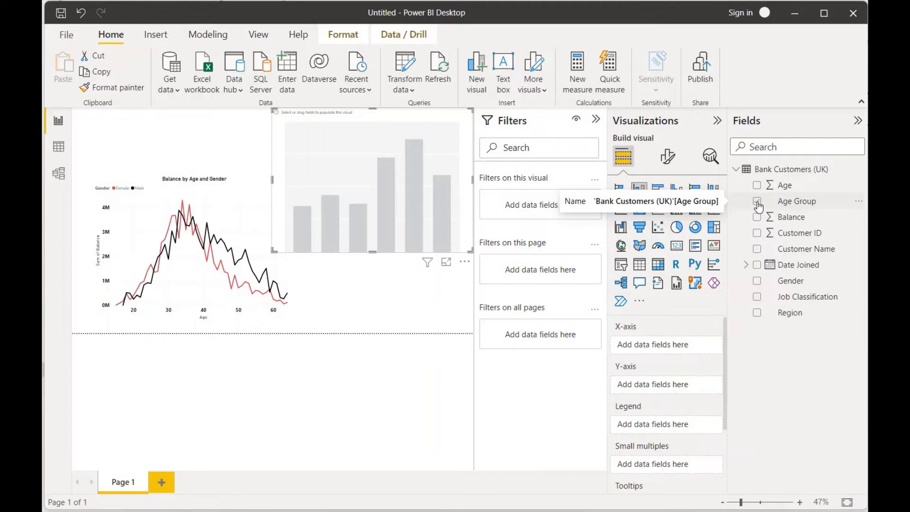
Assign Age Group to the column chart's X-axis and the count of Age Group to its Y-axis
drag(758, 207, 667, 343)
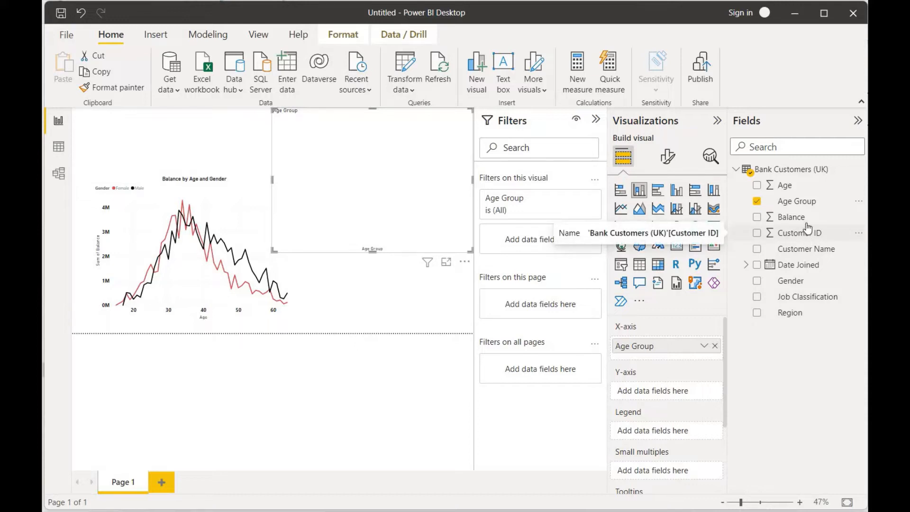
drag(807, 205, 701, 393)
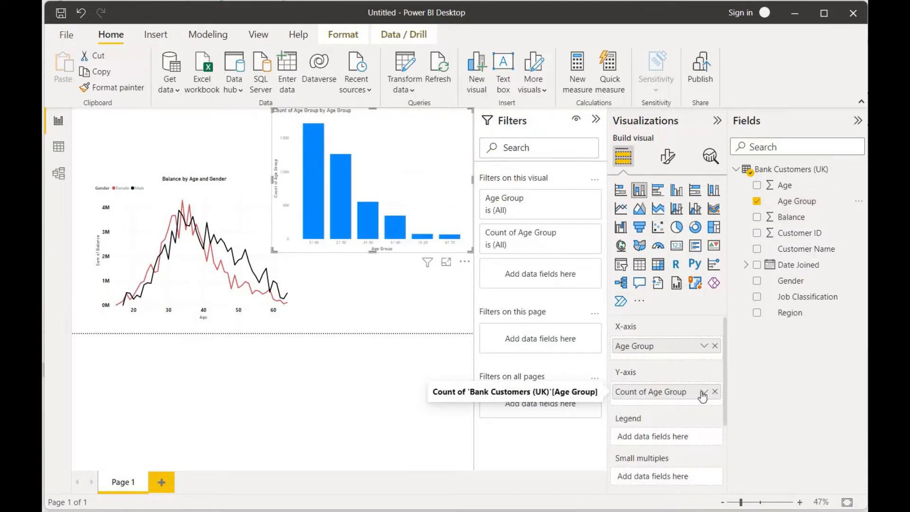
click(704, 392)
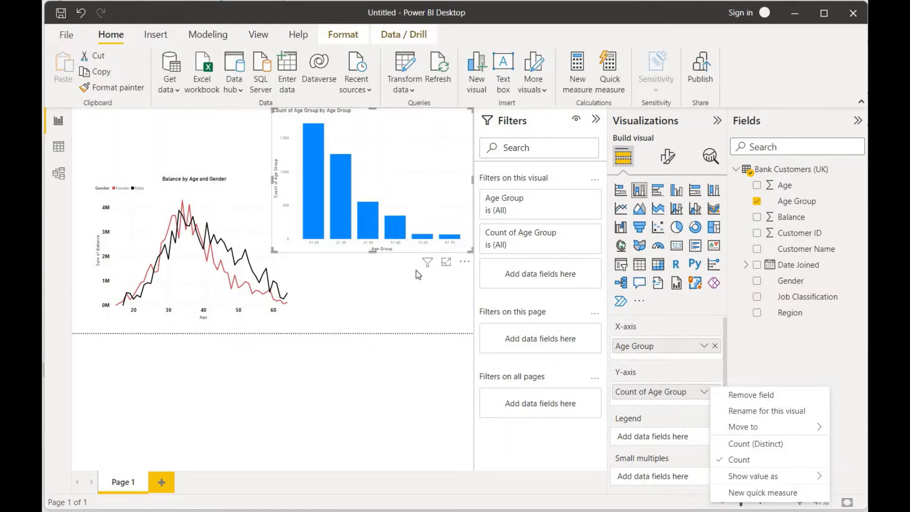
click(466, 262)
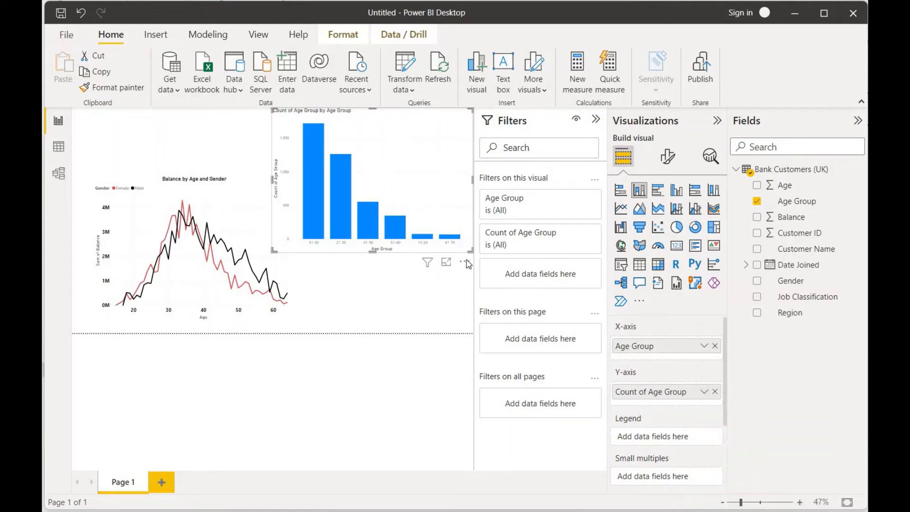
Sort the column chart's axis in ascending order by Age Group
click(465, 261)
mouse_move(525, 346)
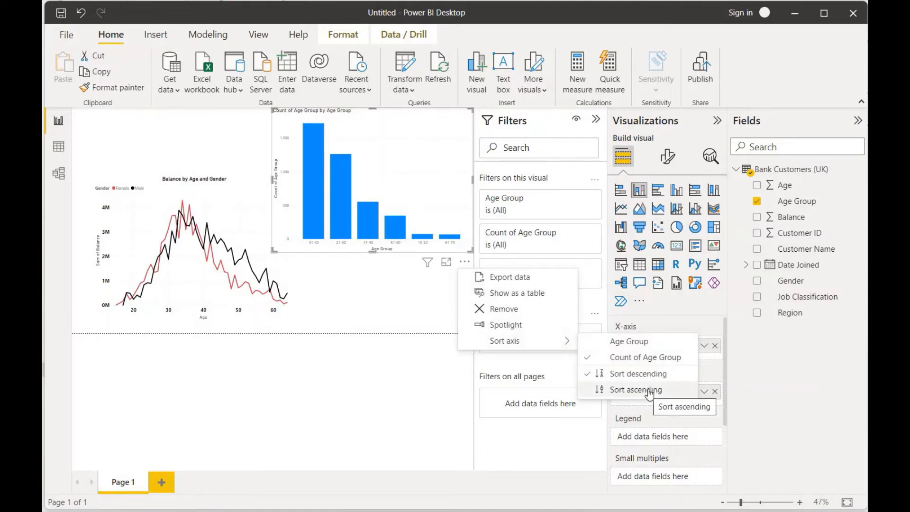
click(649, 390)
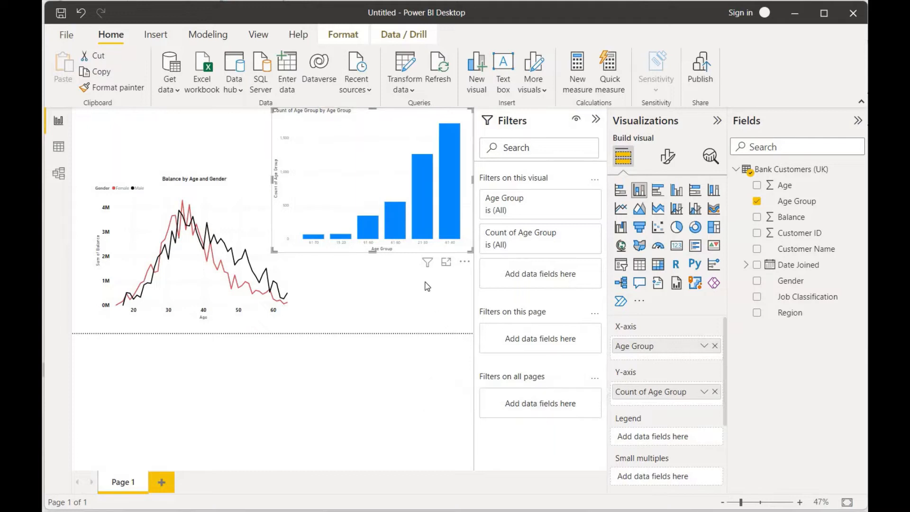
click(465, 262)
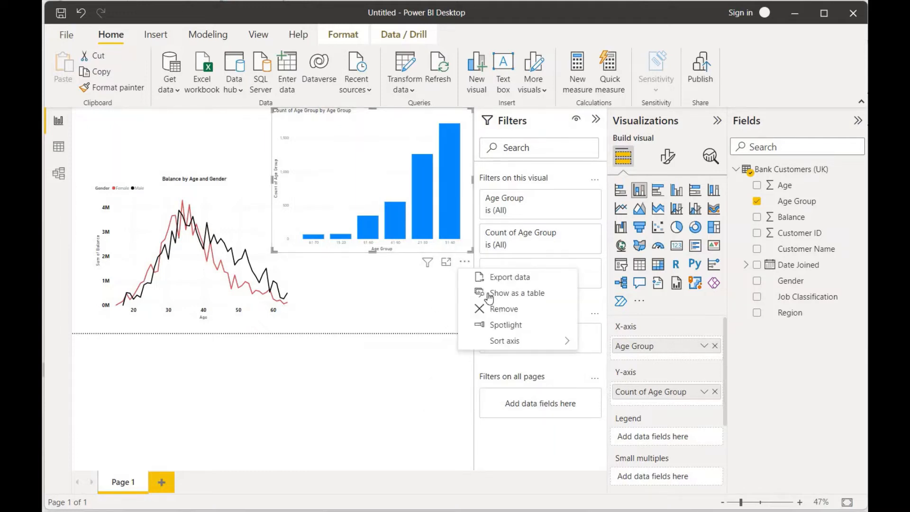
mouse_move(543, 343)
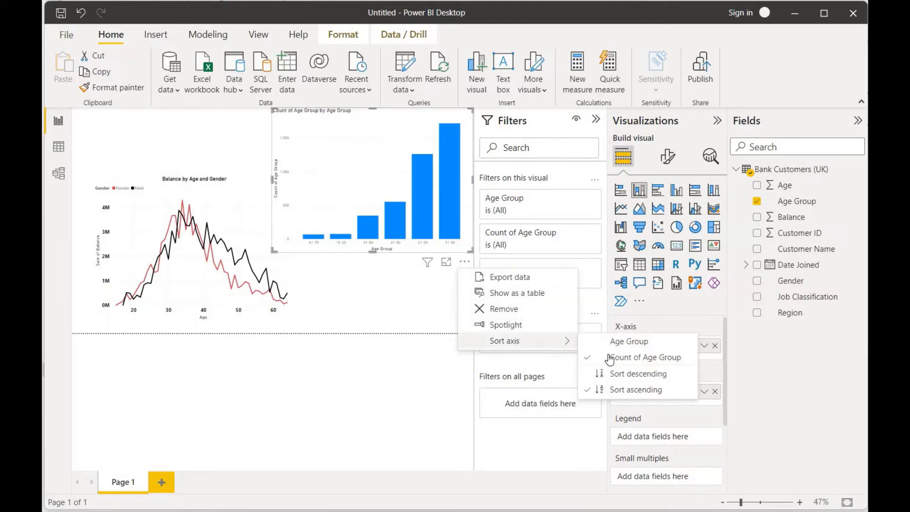
click(633, 343)
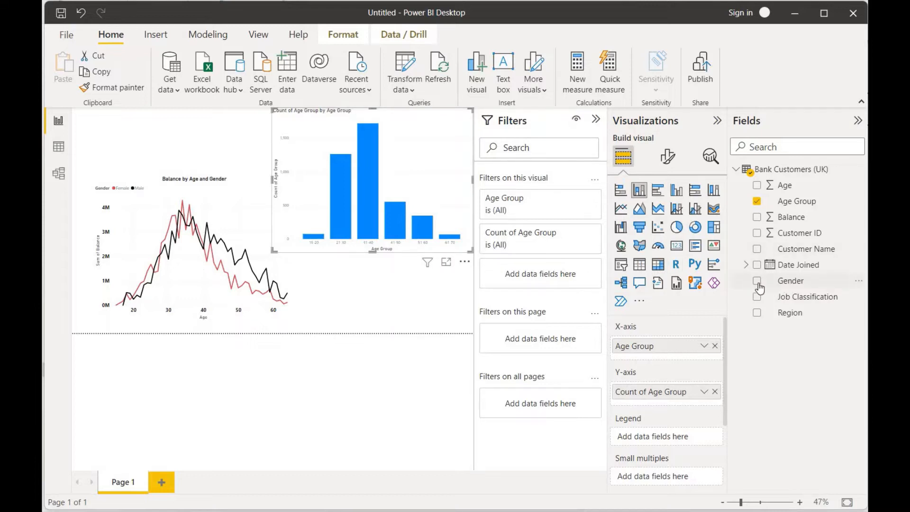
Add Gender as the column chart's legend and turn on its data labels
drag(786, 285, 662, 441)
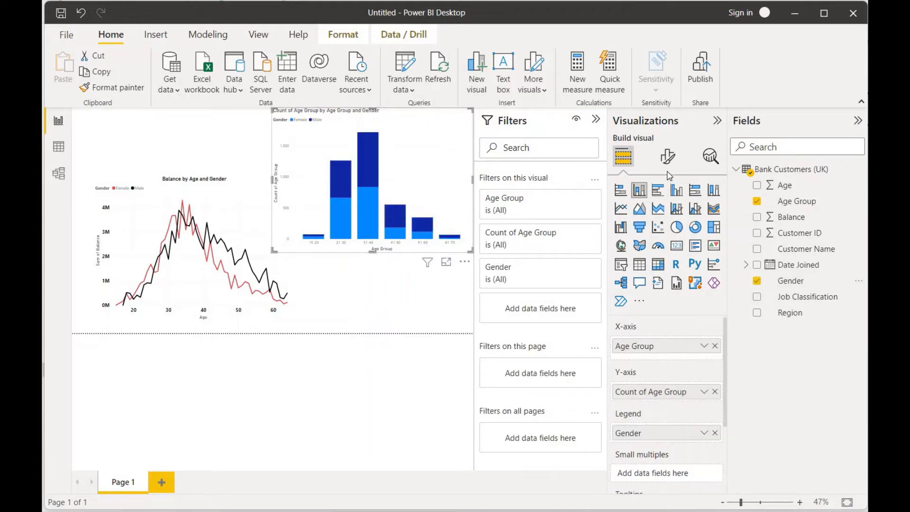
scroll(721, 410, down, 3)
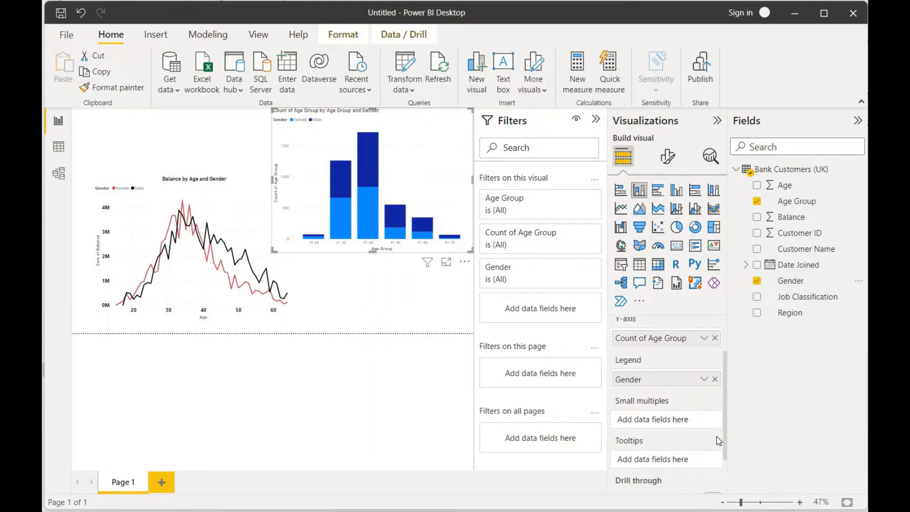
click(667, 161)
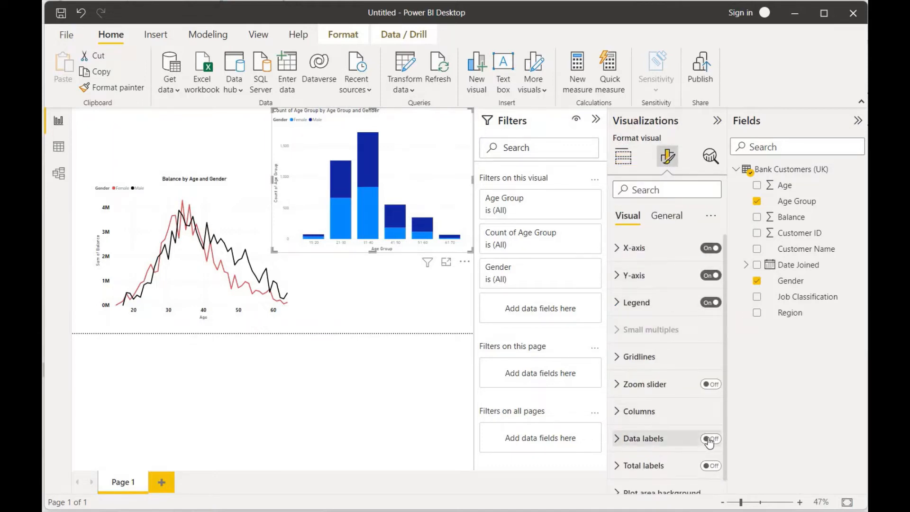
click(710, 440)
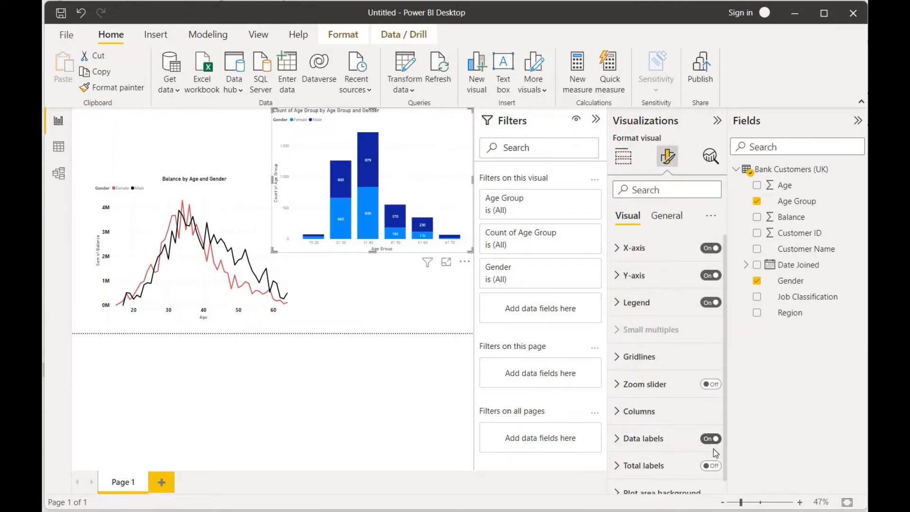
Make the column chart's data label values bold at font size 12
click(659, 439)
scroll(659, 436, down, 3)
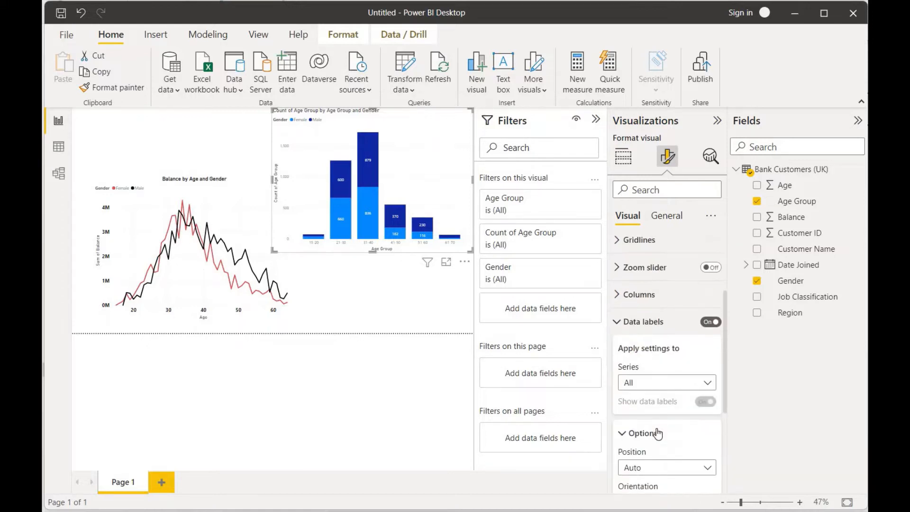
scroll(658, 434, down, 2)
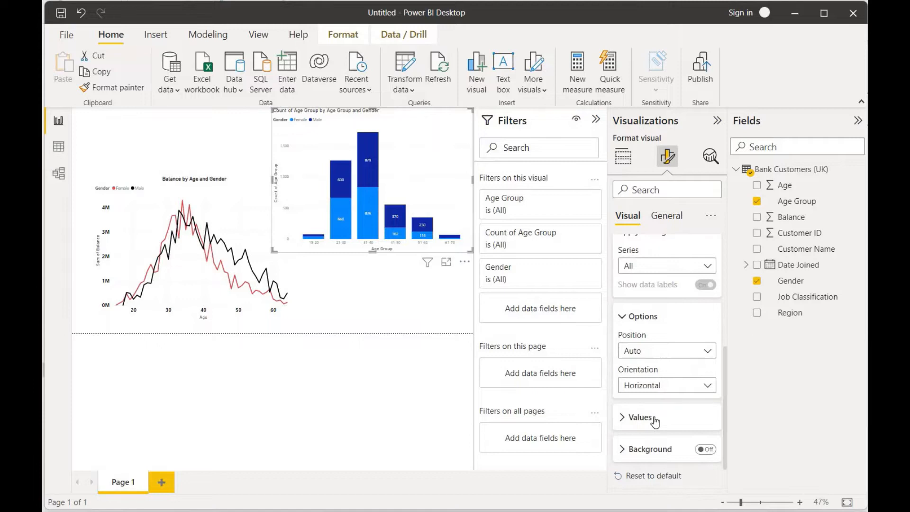
click(640, 417)
scroll(656, 420, down, 2)
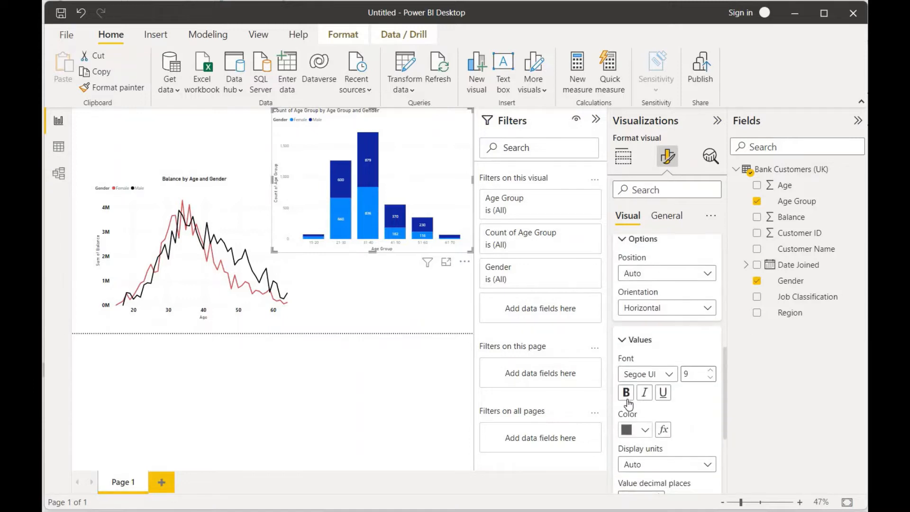
click(712, 373)
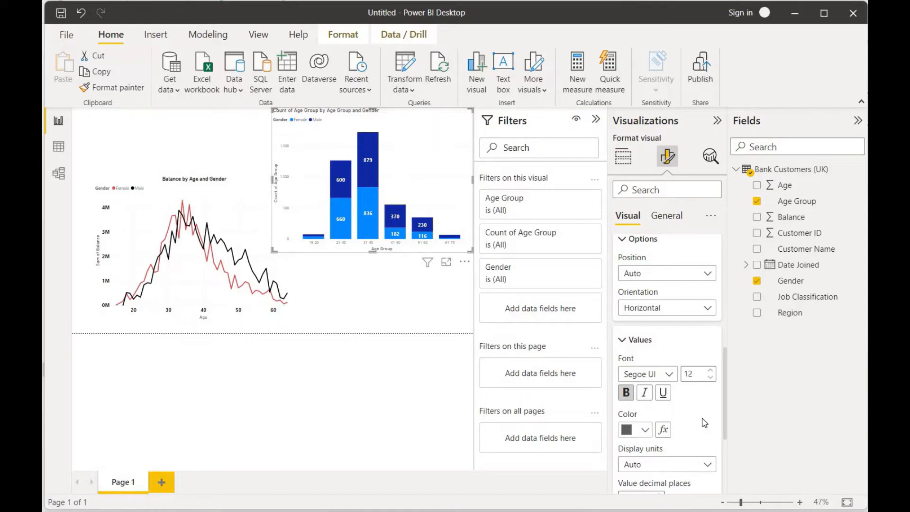
scroll(705, 422, down, 4)
scroll(679, 386, up, 6)
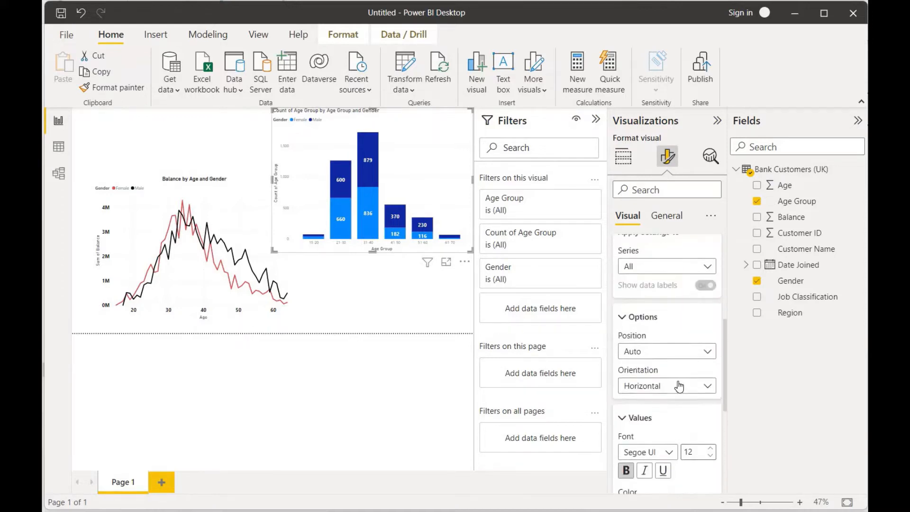
Change the column chart's title text to "Count of Age Group Gender Ratio"
scroll(679, 386, up, 3)
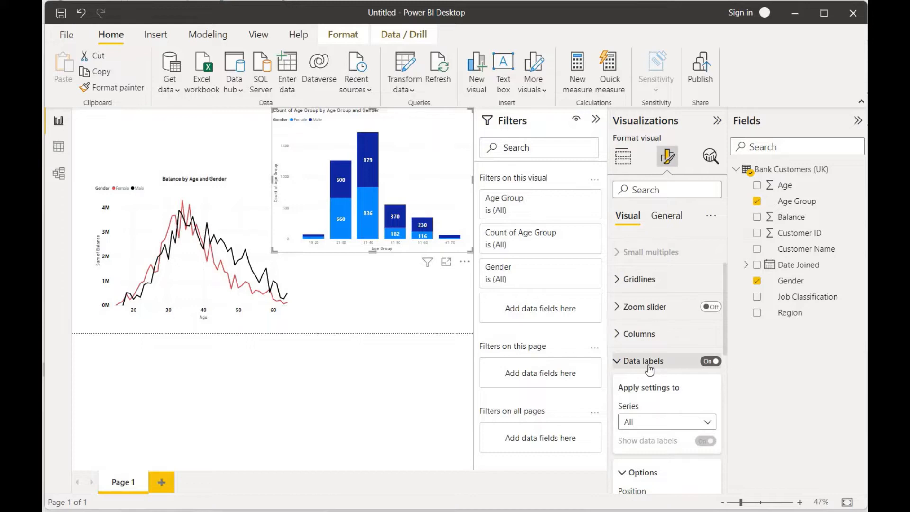
click(649, 370)
click(666, 216)
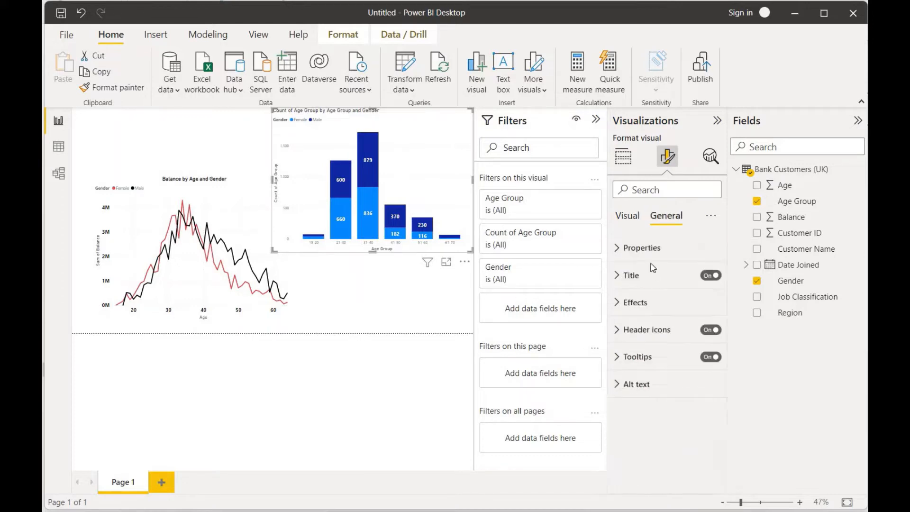
click(647, 277)
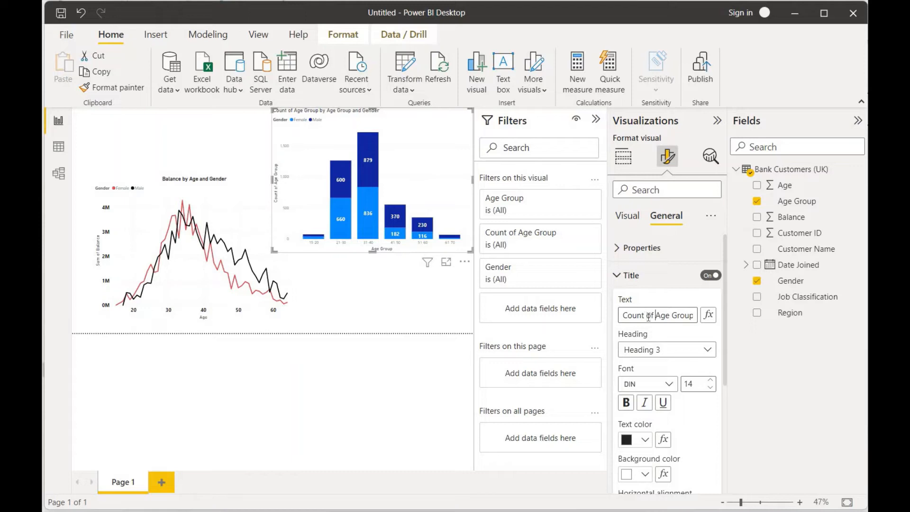
key(End)
text(by)
key(shift+Right)
key(shift+Right)
key(shift+Right)
key(shift+Right)
key(shift+Right)
key(shift+Right)
key(shift+Right)
key(shift+Right)
key(shift+Right)
key(shift+Right)
key(shift+Right)
key(shift+Right)
key(shift+Right)
key(shift+Right)
key(shift+Right)
key(shift+Right)
key(shift+Right)
key(shift+Right)
key(shift+Right)
key(shift+Right)
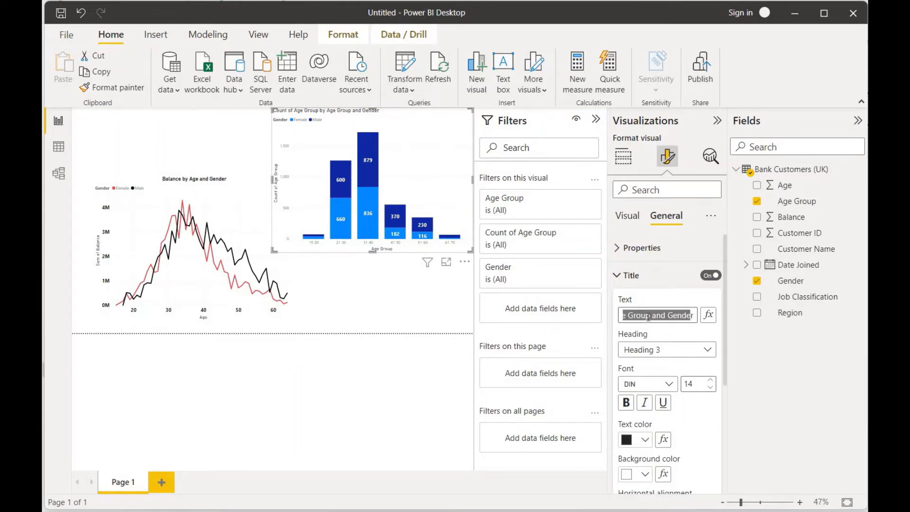
key(BackSpace)
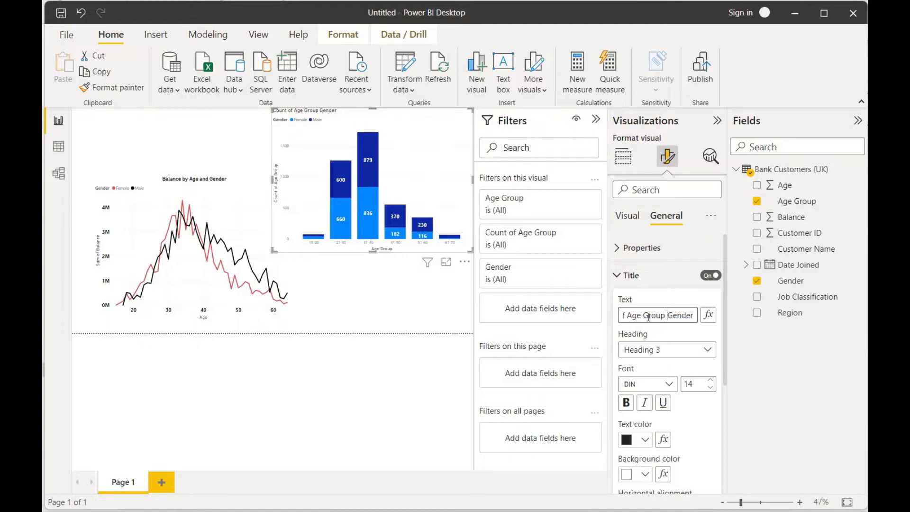
text(Ratio)
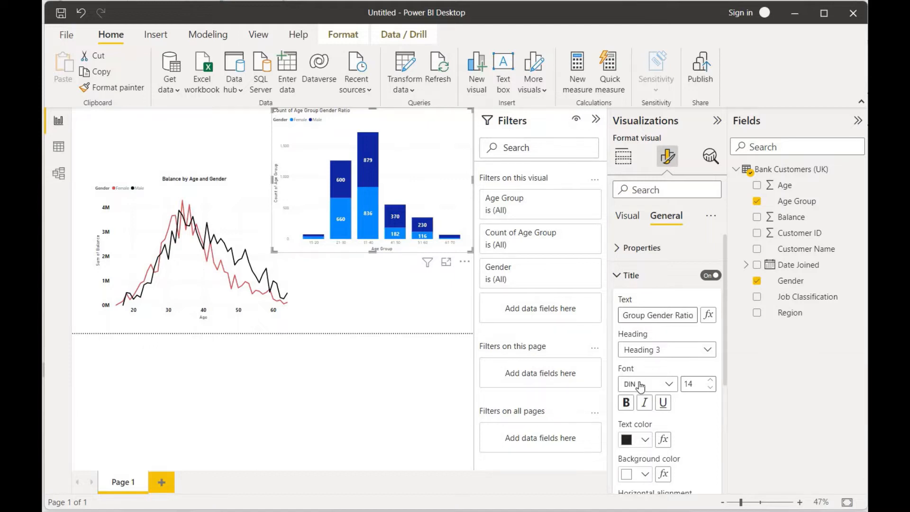
Make the column chart's title bold and center it horizontally
click(632, 405)
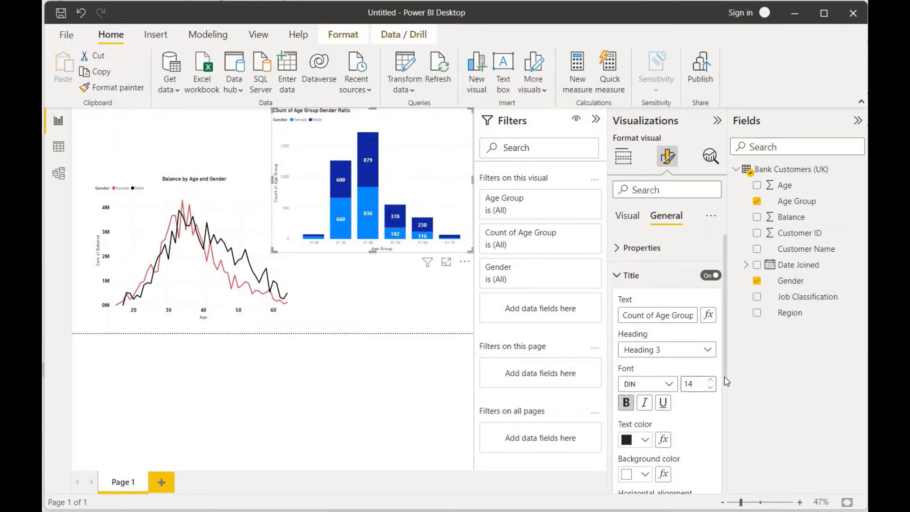
drag(728, 391, 725, 410)
scroll(655, 455, down, 1)
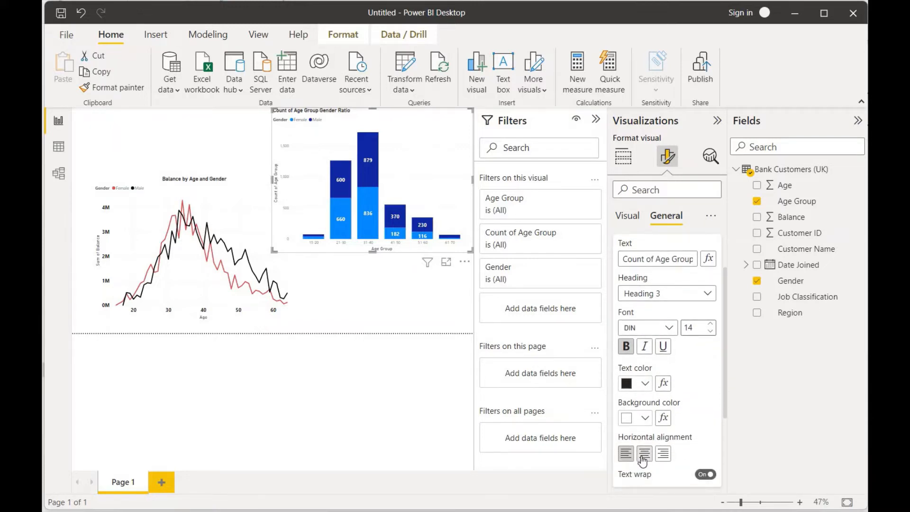
click(643, 455)
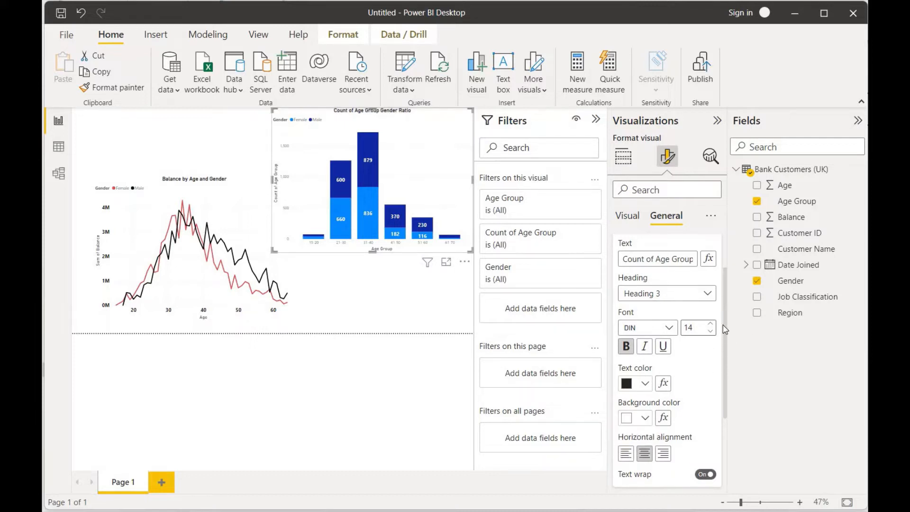
scroll(724, 325, up, 3)
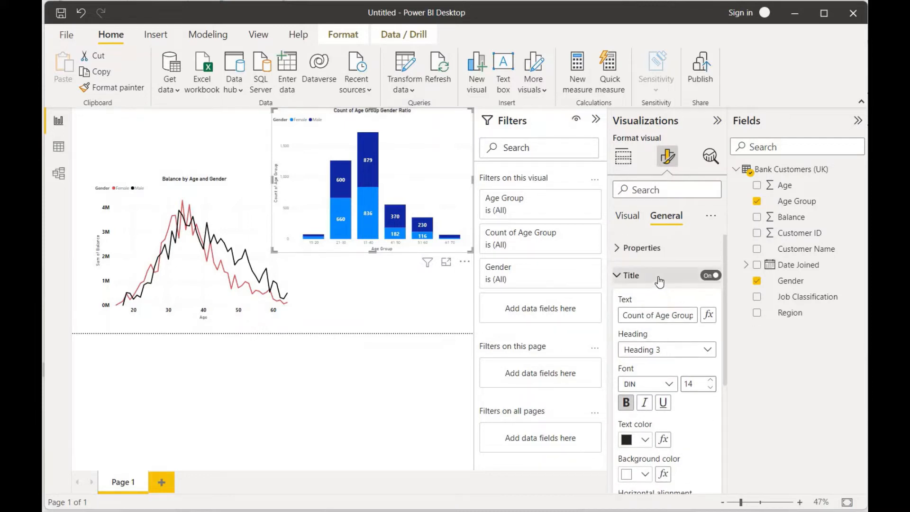
click(659, 282)
Set the column chart's Female series color to red and its Male series color to black
click(627, 218)
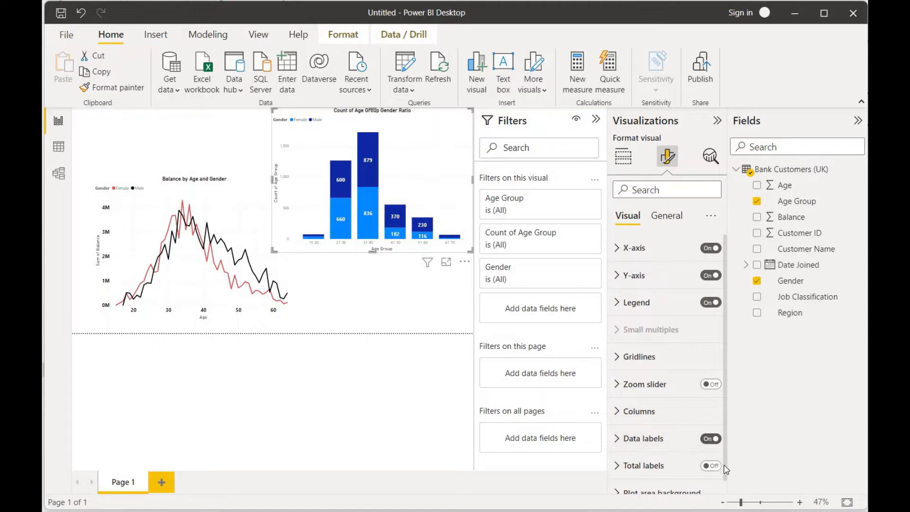
scroll(727, 472, down, 1)
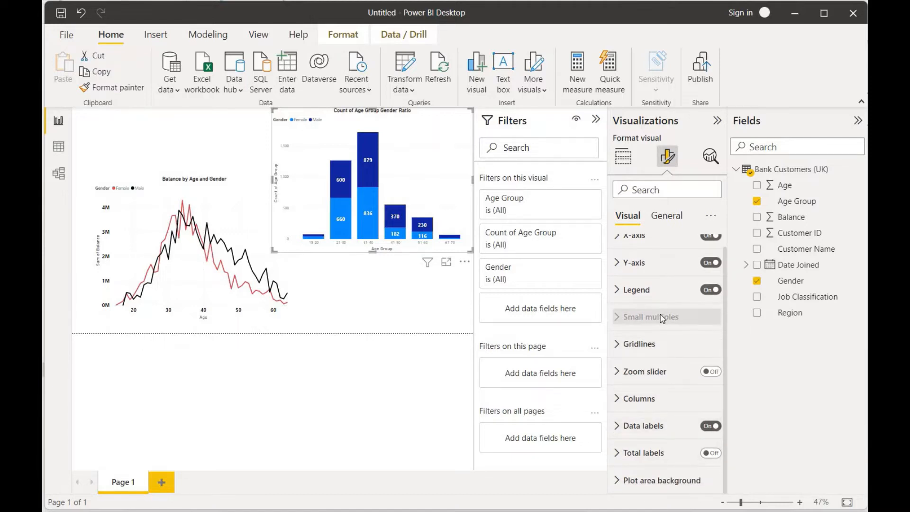
click(662, 405)
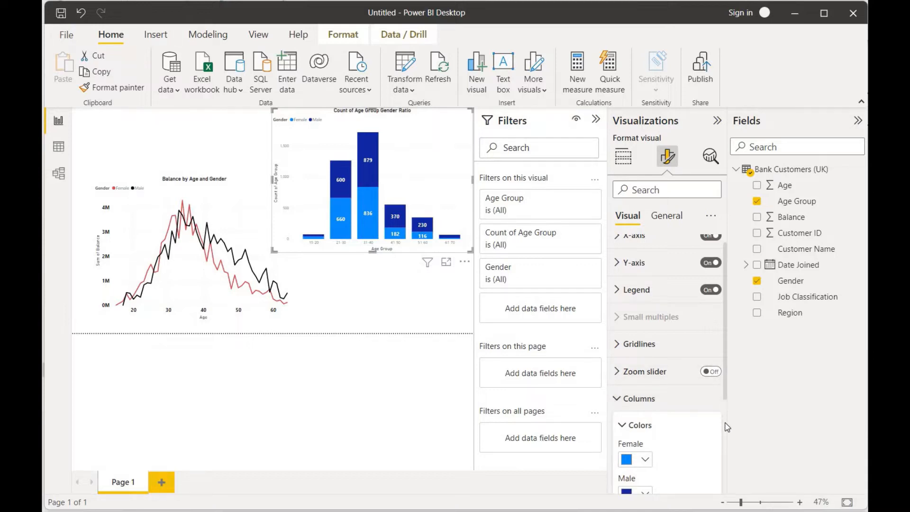
scroll(666, 404, down, 3)
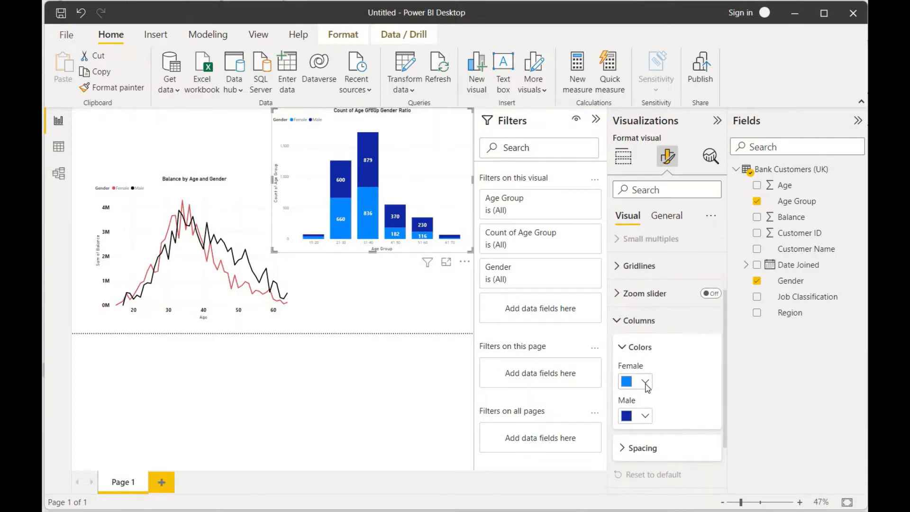
click(647, 385)
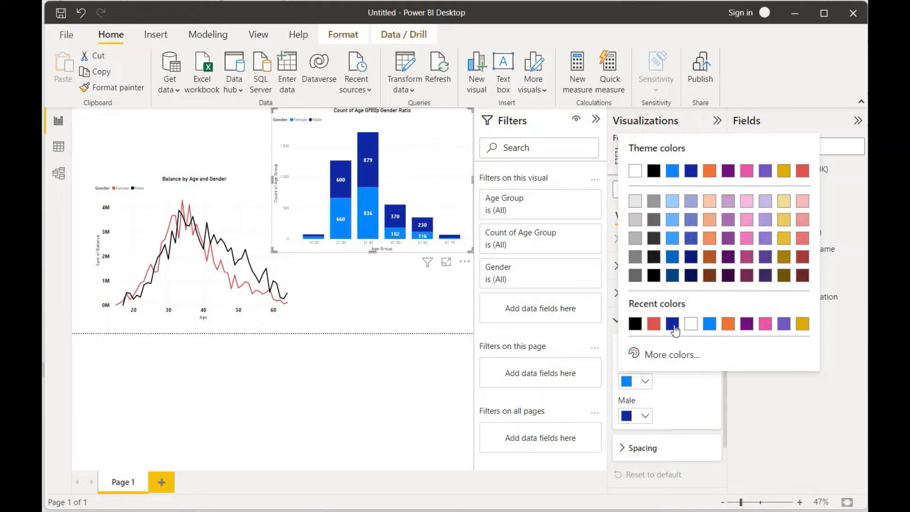
click(654, 325)
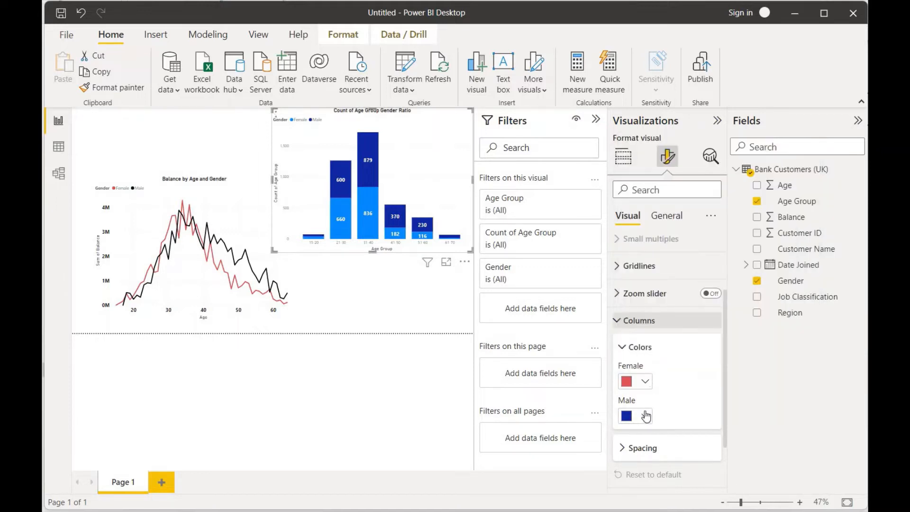
click(646, 417)
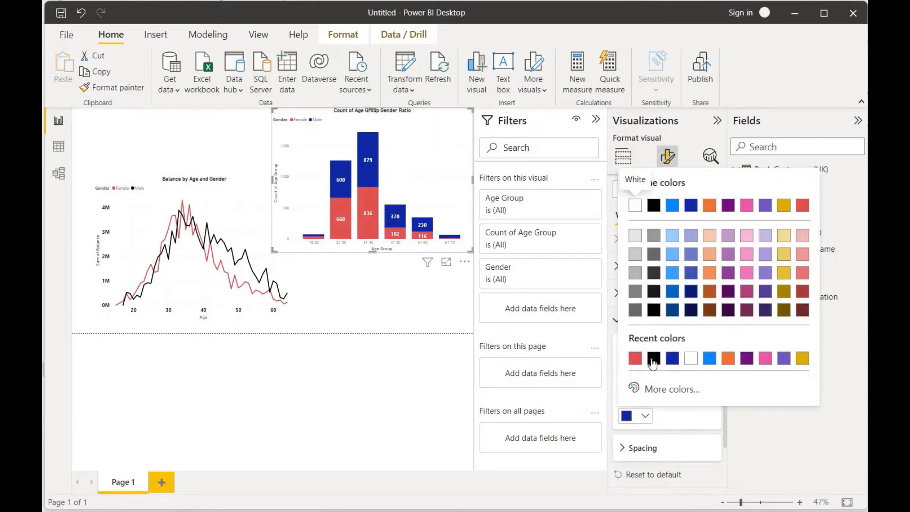
click(654, 359)
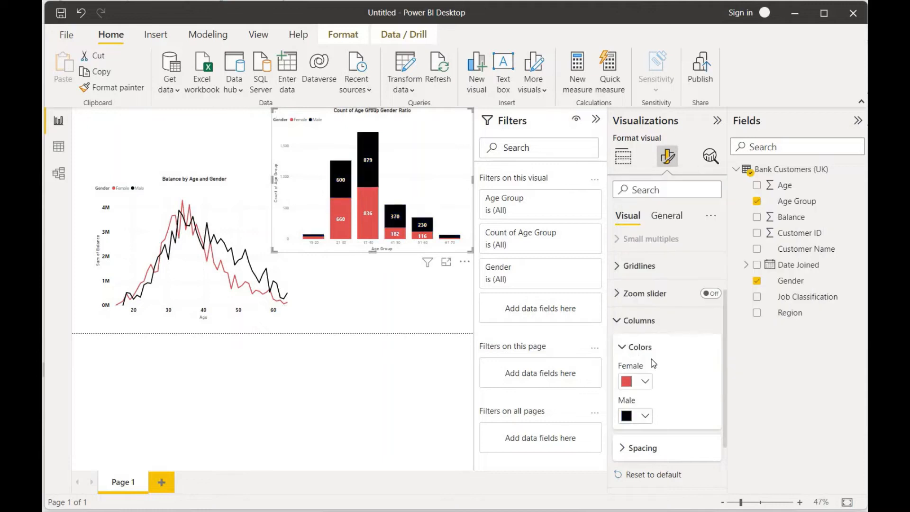
click(636, 319)
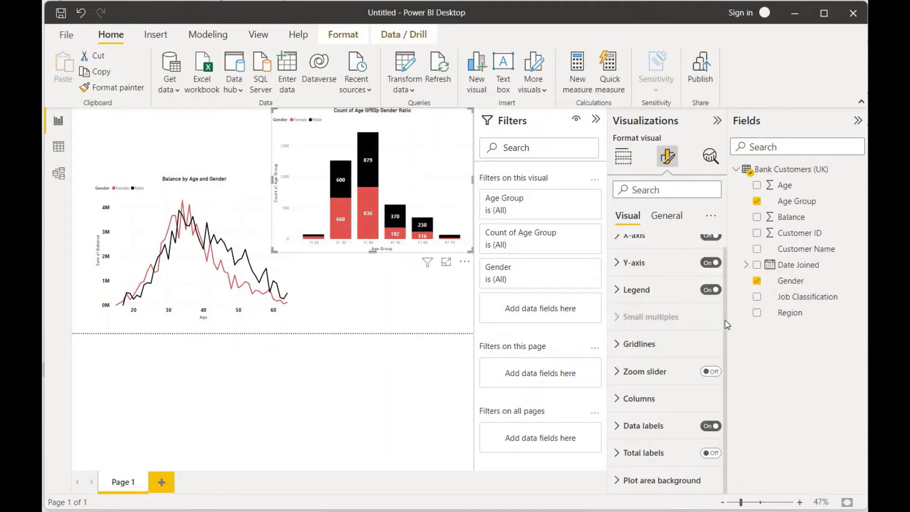
scroll(728, 281, up, 1)
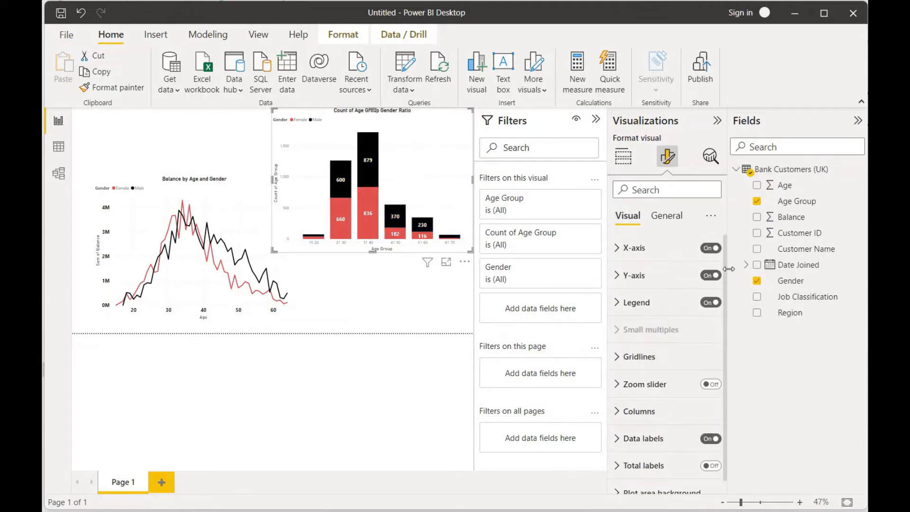
Turn off the horizontal and vertical gridlines of the Balance by Age and Gender line chart
click(623, 156)
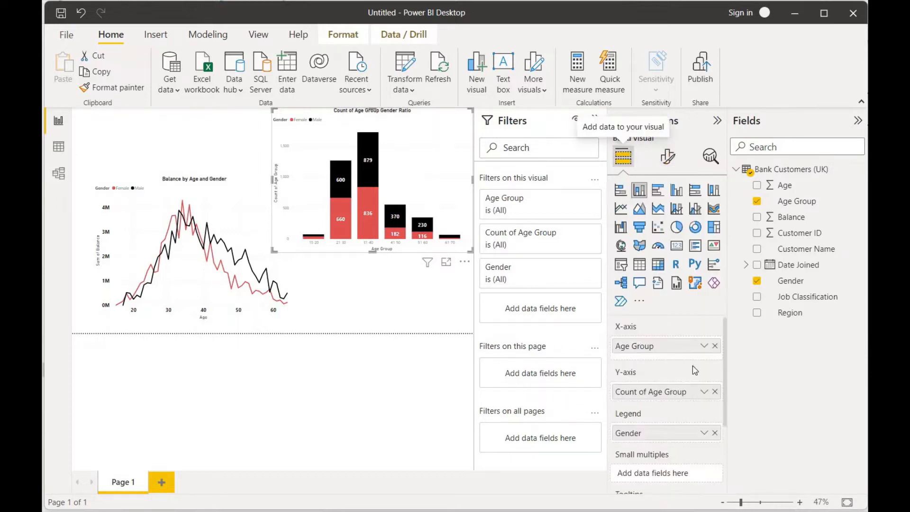
click(250, 186)
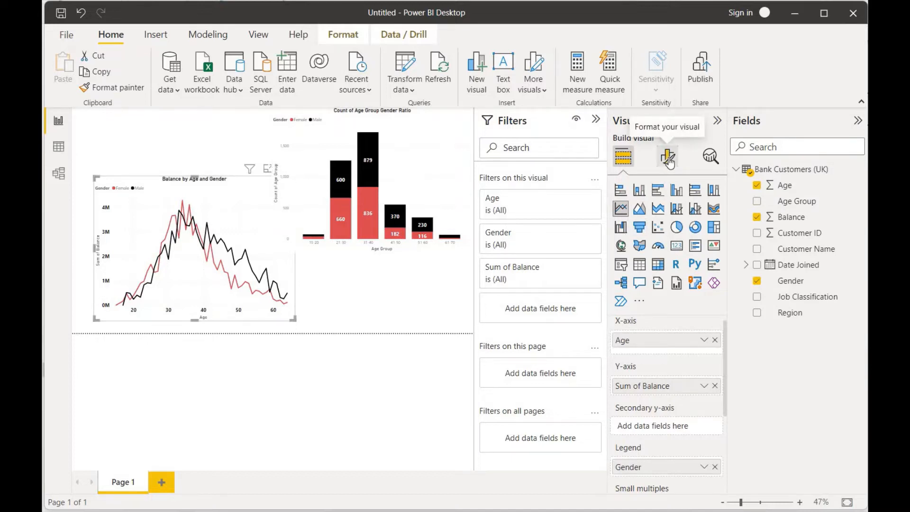
click(669, 159)
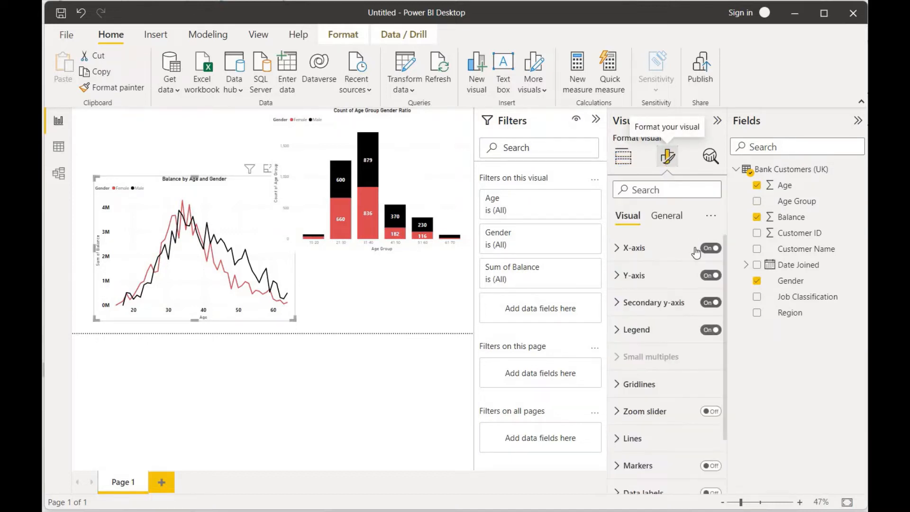
click(669, 216)
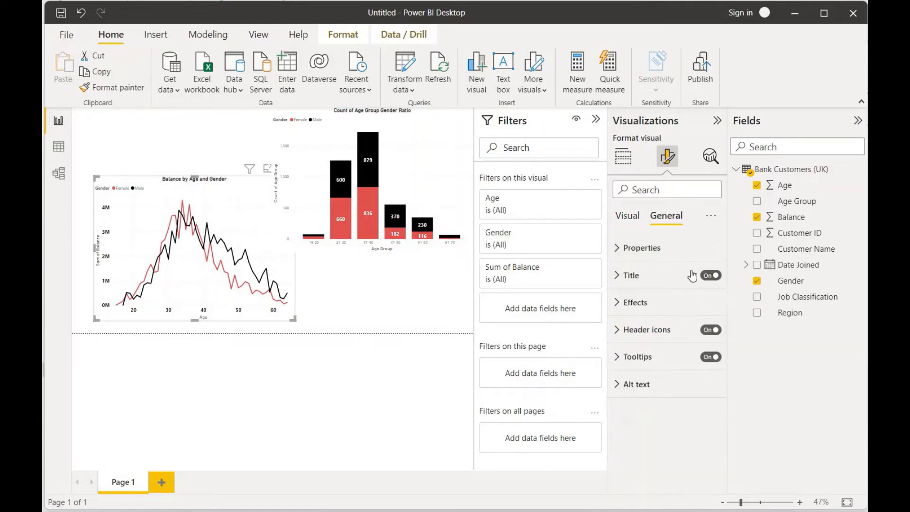
click(627, 218)
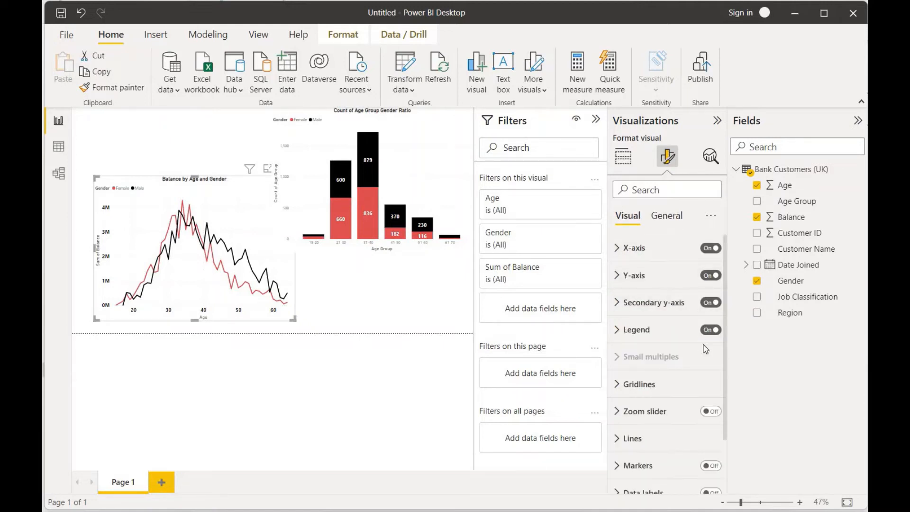
click(688, 389)
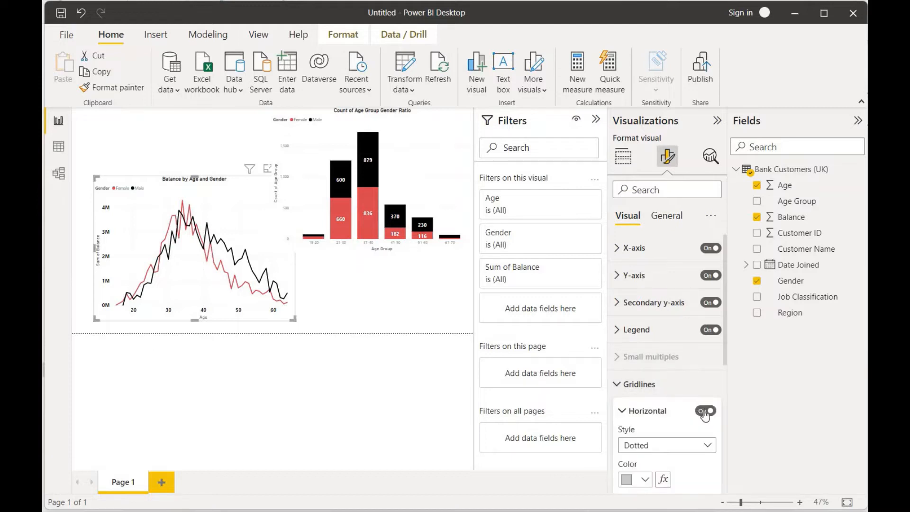
click(706, 411)
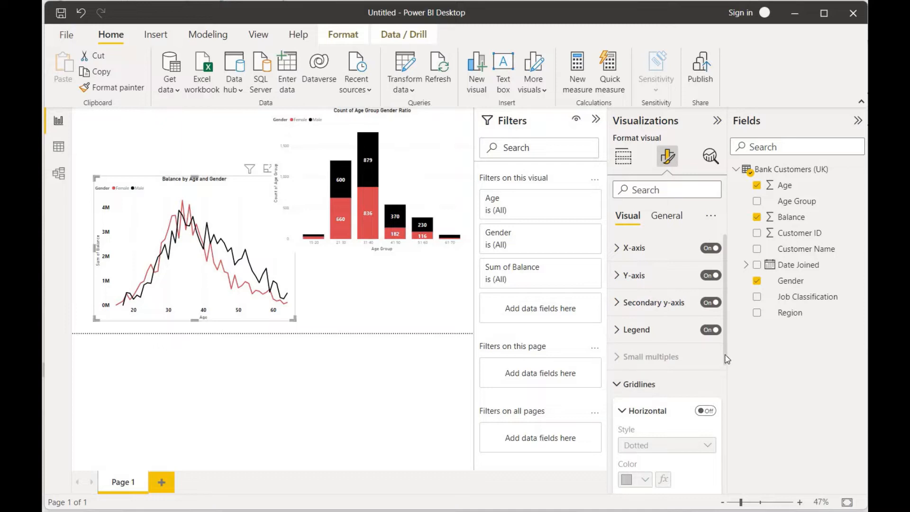
scroll(688, 374, down, 2)
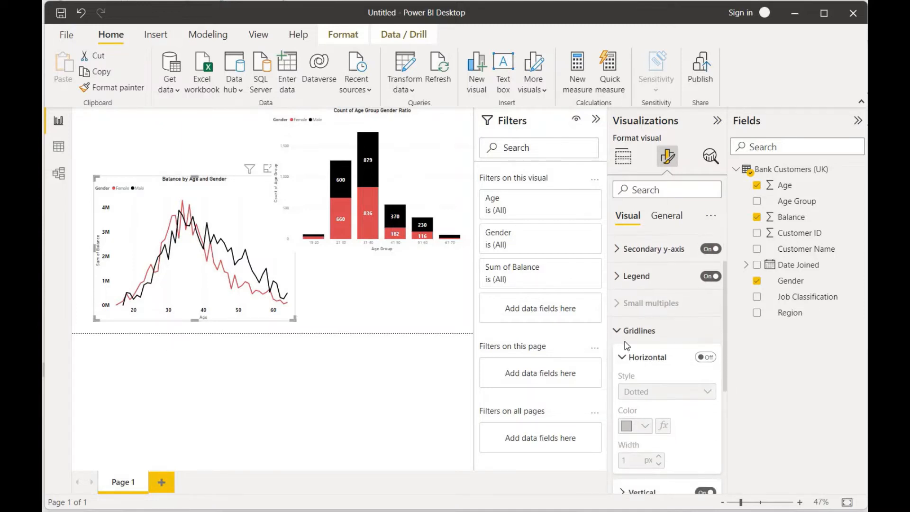
click(630, 335)
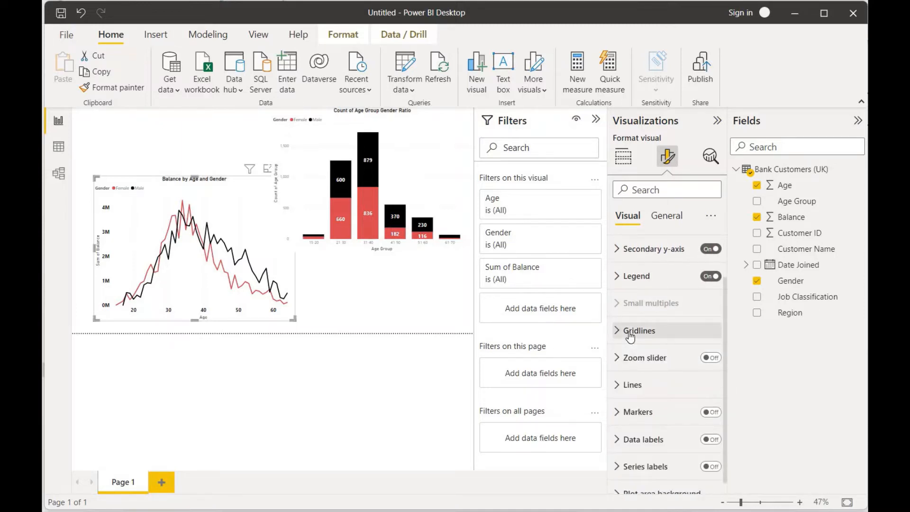
click(630, 335)
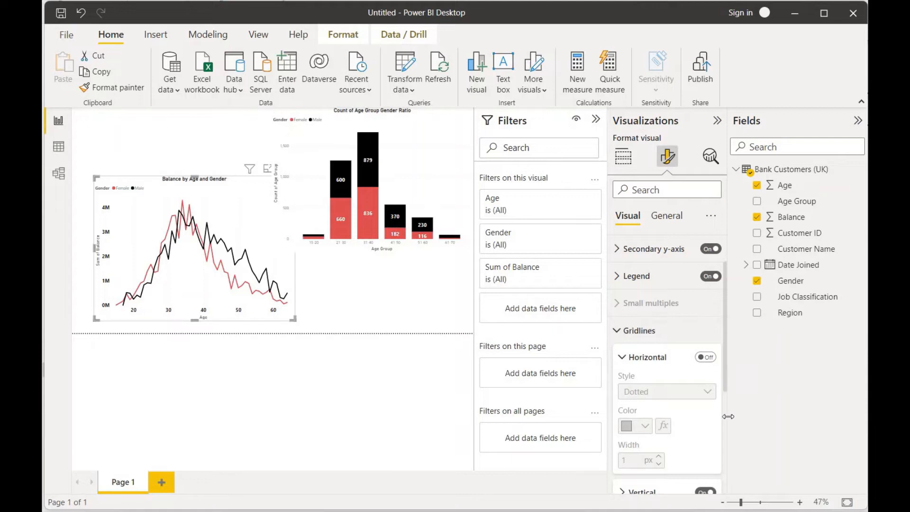
scroll(726, 417, down, 3)
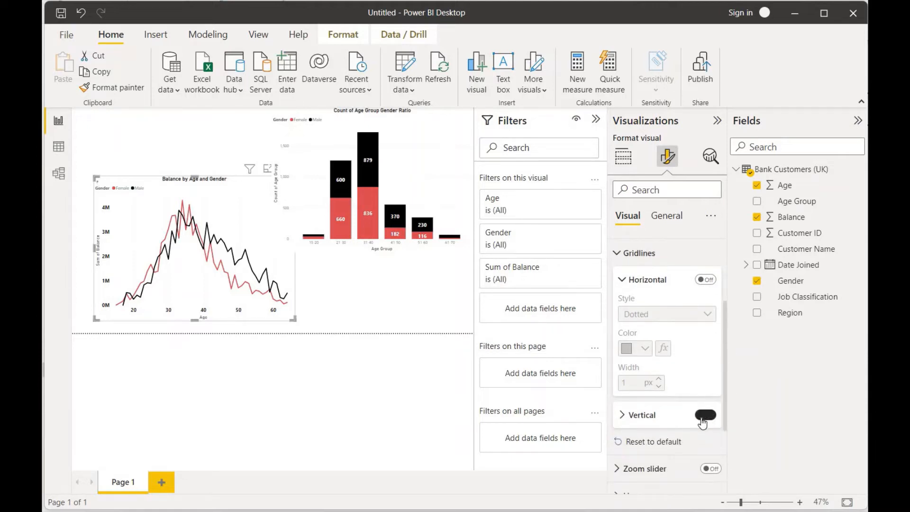
click(703, 416)
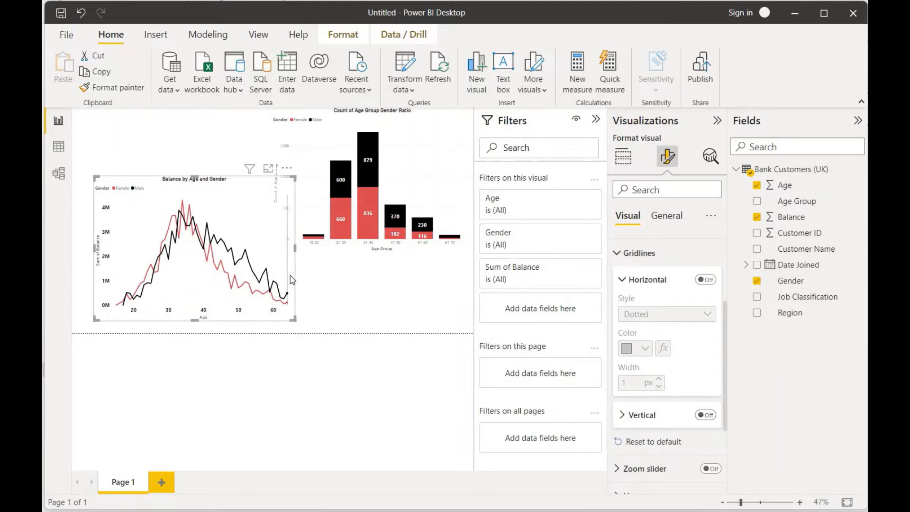
Copy the line chart's formatting onto the Age Group column chart with the Format painter
click(111, 87)
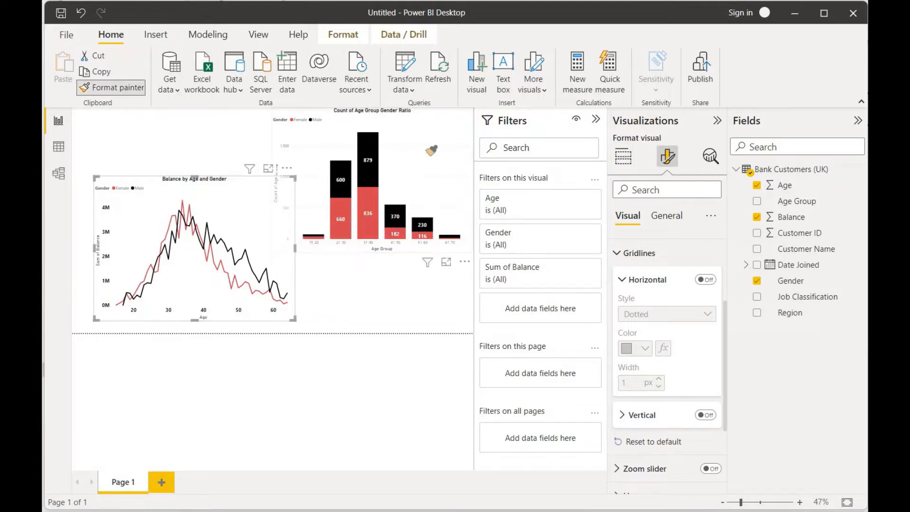
click(429, 151)
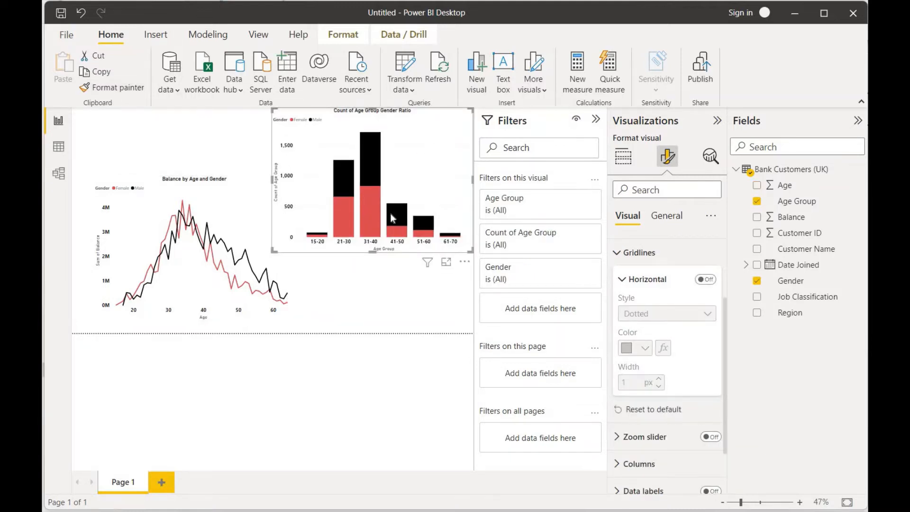
mouse_move(390, 214)
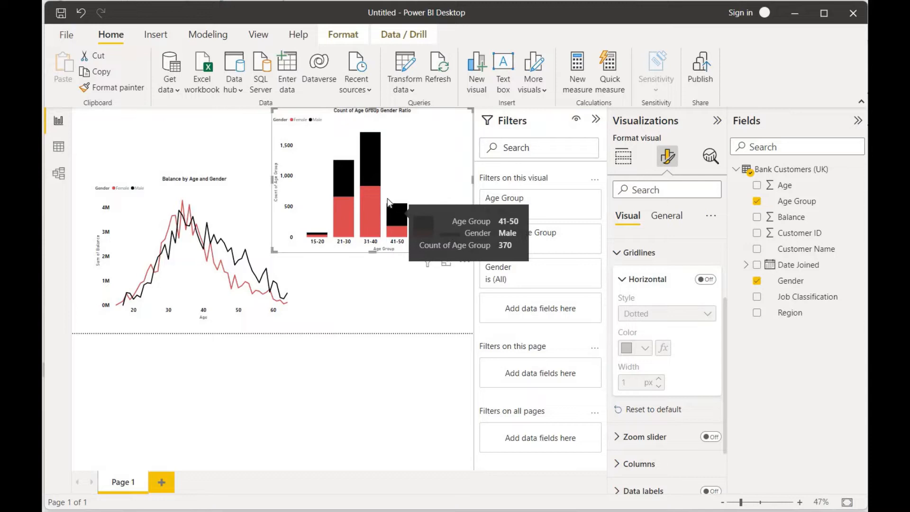
Turn on data labels for the Age Group column chart and slightly reduce the chart's size
scroll(678, 427, down, 2)
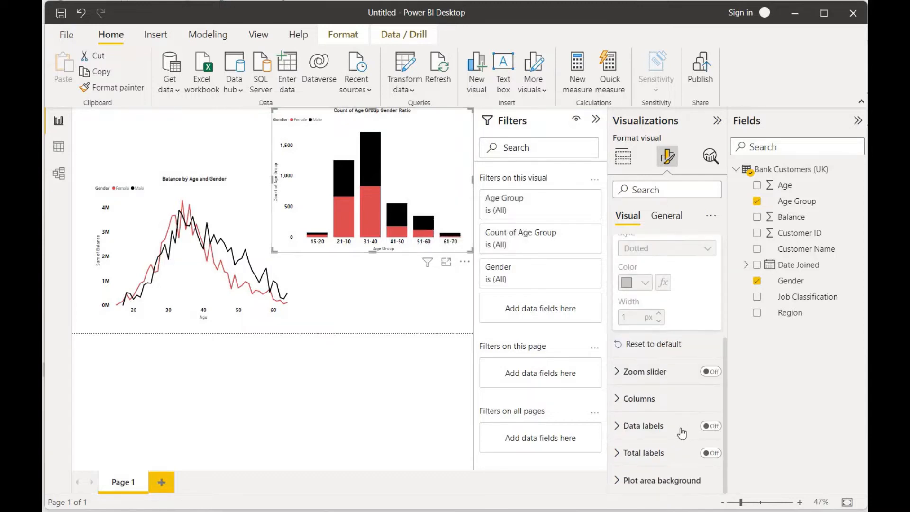
click(678, 435)
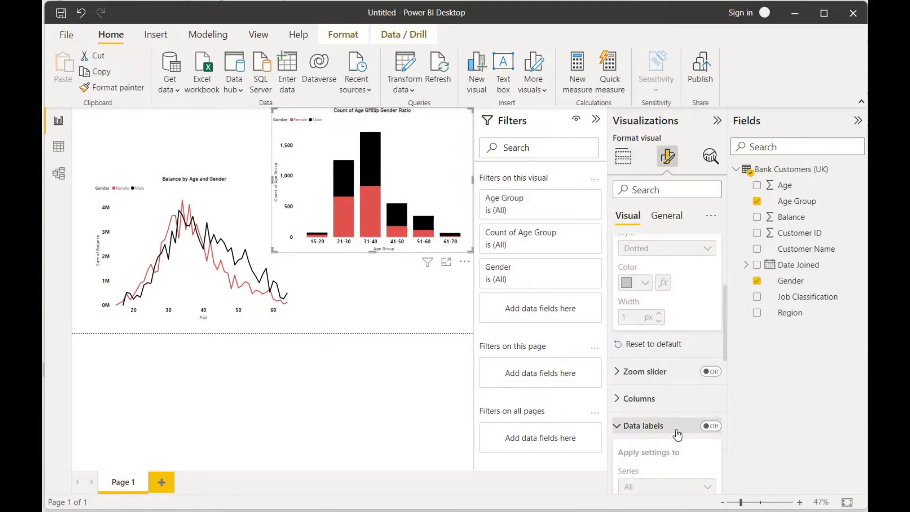
click(711, 427)
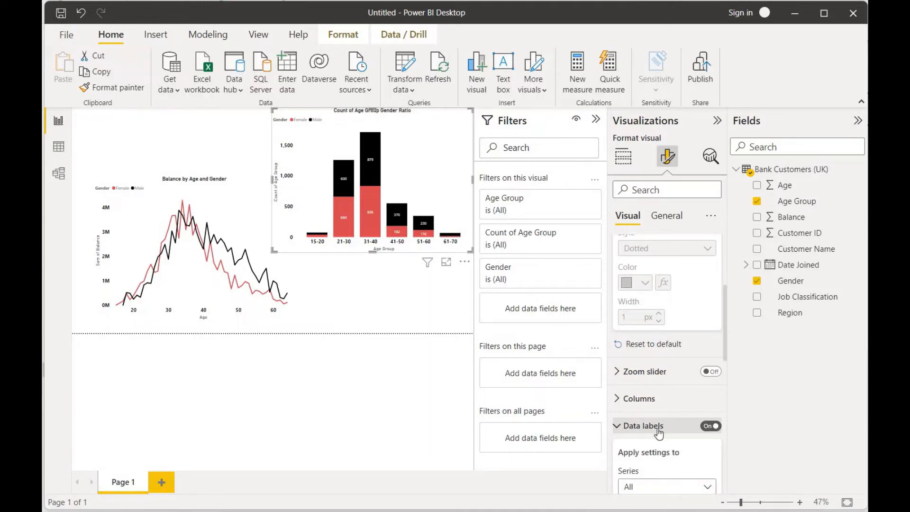
click(427, 293)
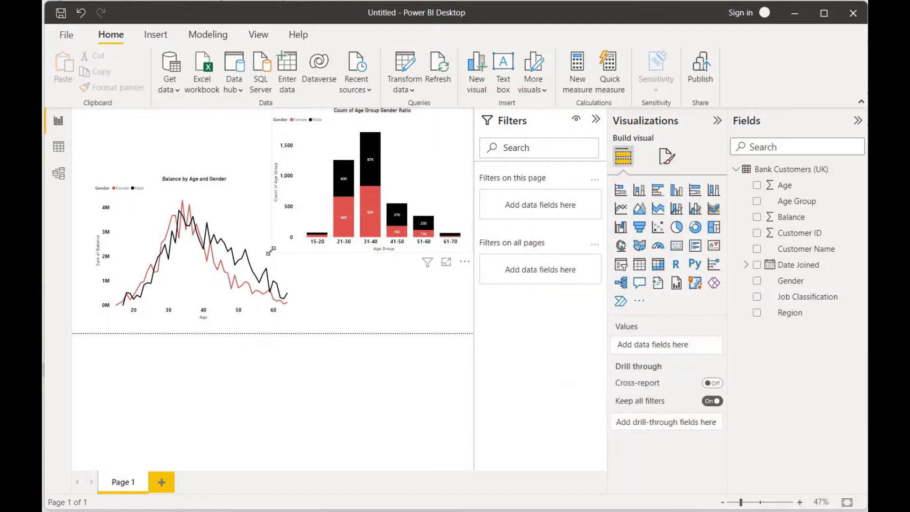
drag(271, 251, 279, 231)
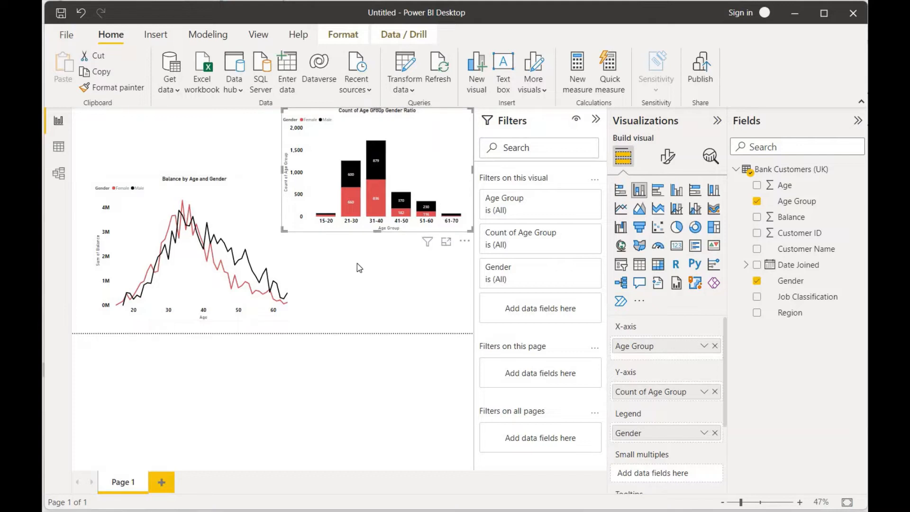
click(361, 276)
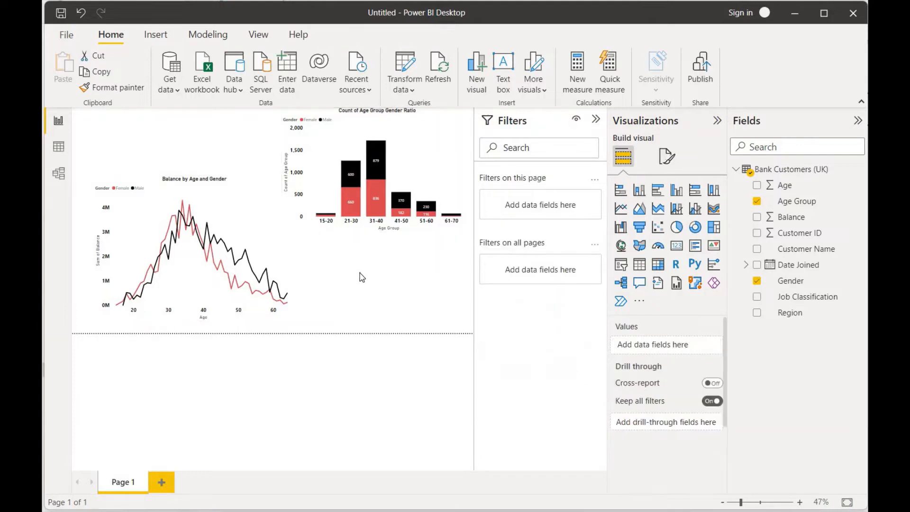
Insert a line chart with Date Joined on the X-axis and the count of Customer Name on the Y-axis
click(621, 208)
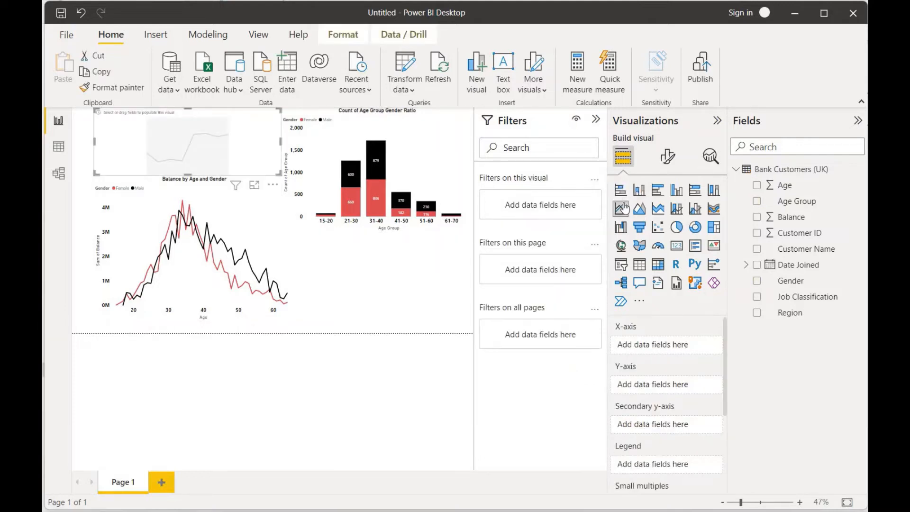
click(757, 250)
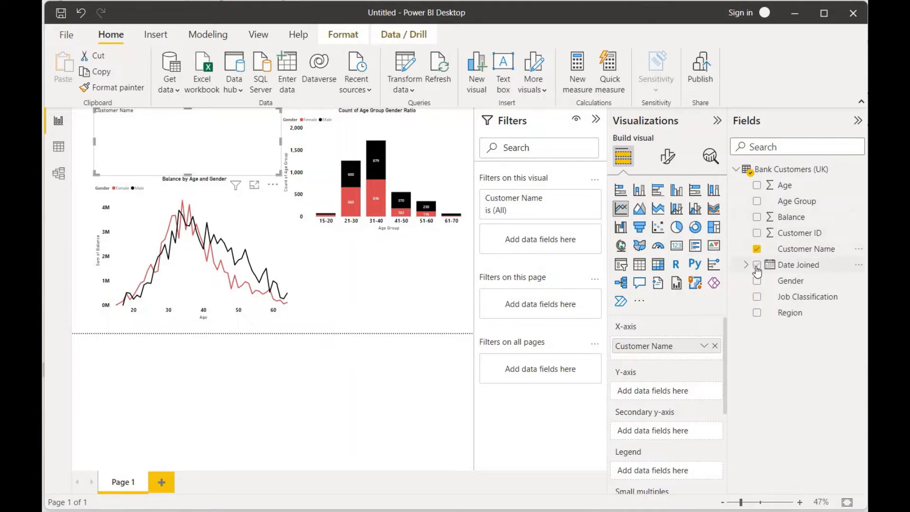
click(757, 266)
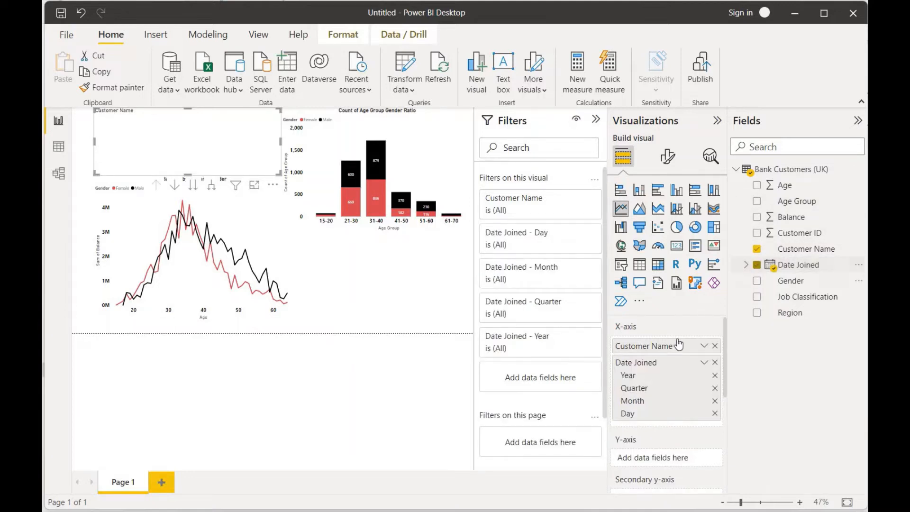
mouse_move(665, 450)
mouse_down()
mouse_move(709, 457)
mouse_move(677, 461)
mouse_up()
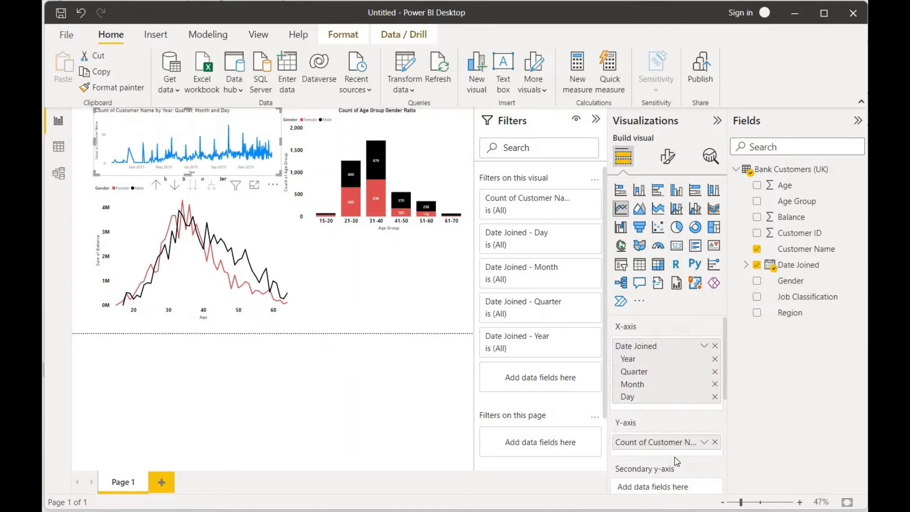
Change the new line chart's title to "Count of Customer Joined by Dae"
click(667, 158)
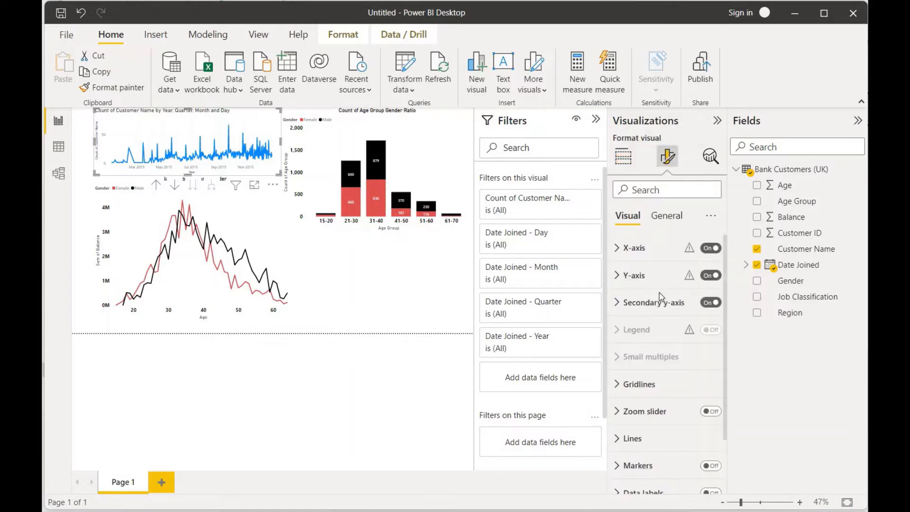
click(669, 217)
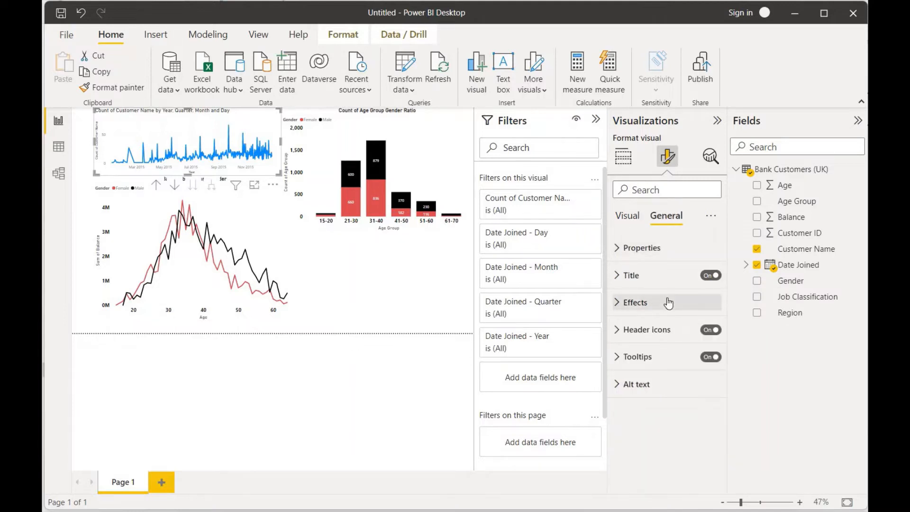
click(654, 276)
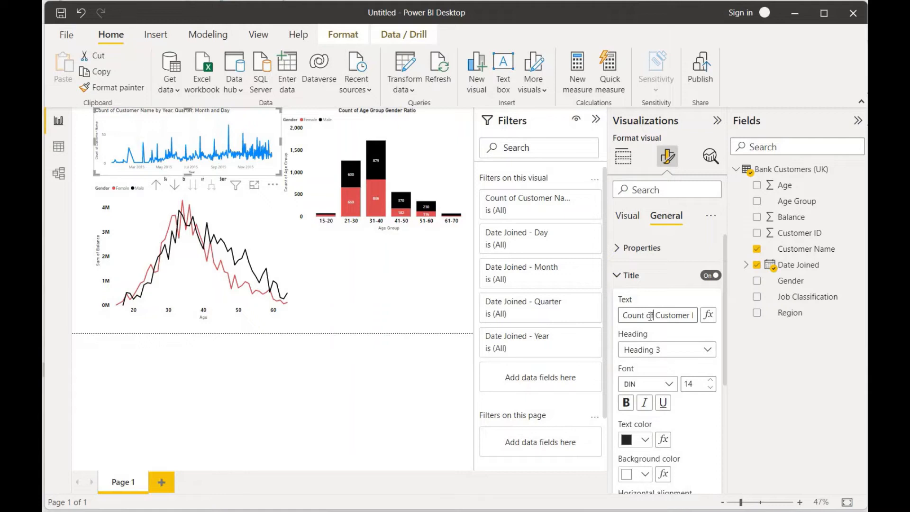
key(Right)
key(Right)
key(Right)
key(shift+Right)
key(shift+Right)
key(shift+Right)
key(shift+Right)
key(shift+Right)
key(shift+Right)
key(shift+Right)
key(shift+Right)
key(shift+Right)
key(shift+Right)
key(shift+Right)
key(shift+Right)
key(shift+Right)
key(shift+Right)
key(shift+Right)
key(shift+Right)
key(shift+Right)
key(shift+Right)
key(shift+Right)
key(shift+Right)
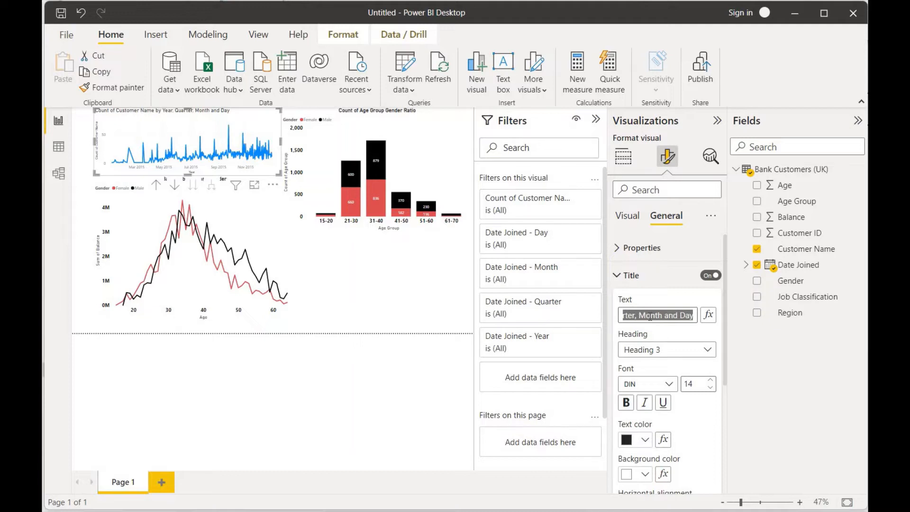
text(Joined)
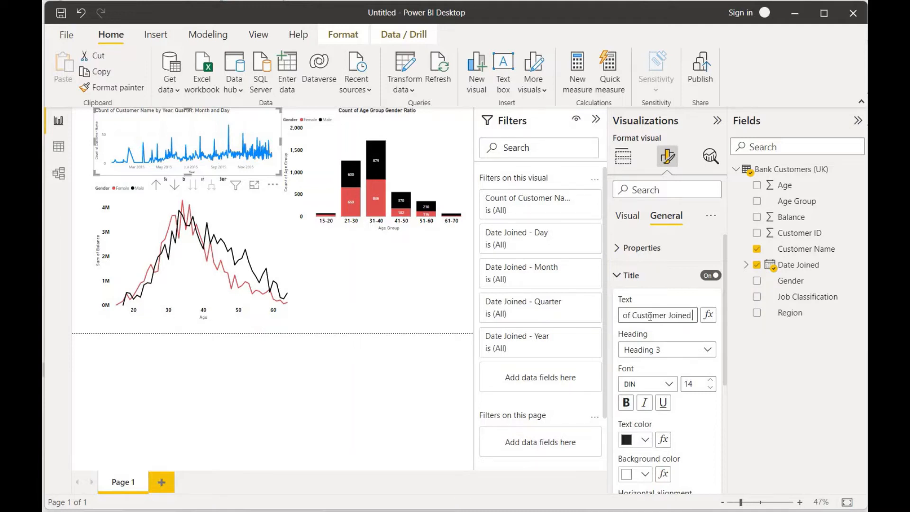
text( by)
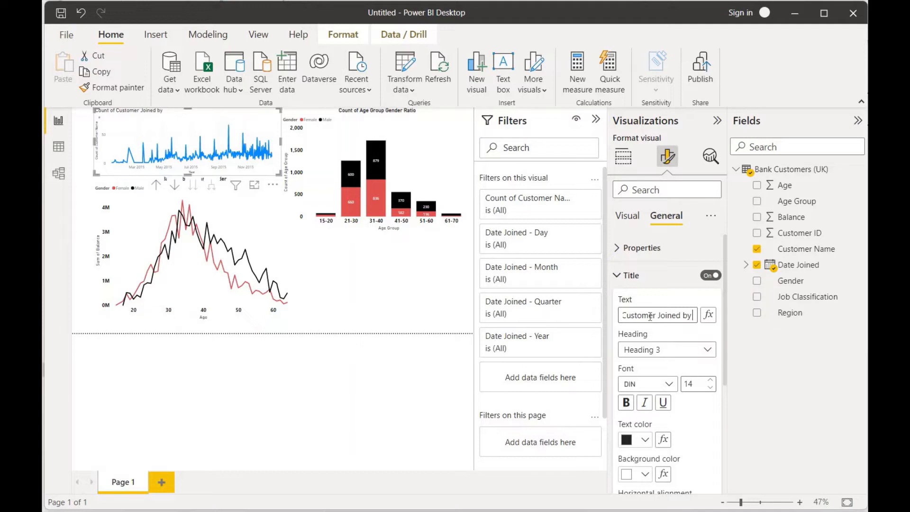
text( Dae)
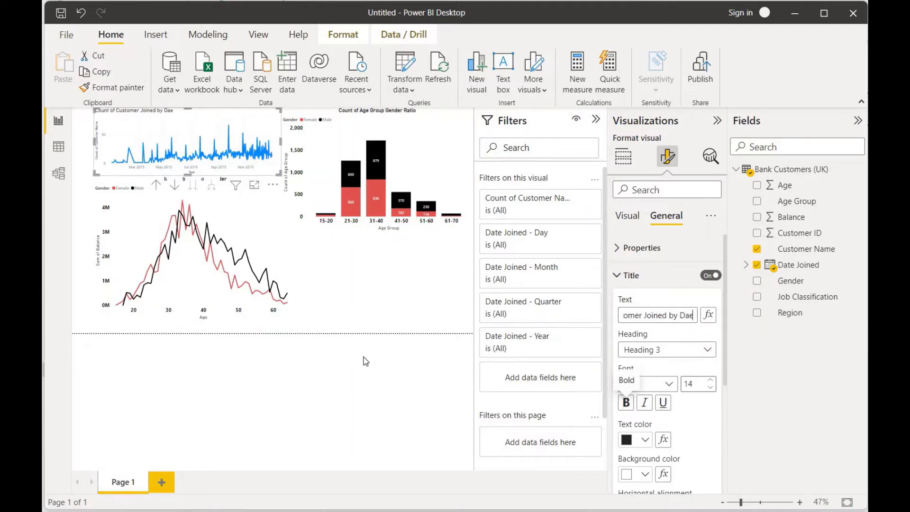
click(394, 283)
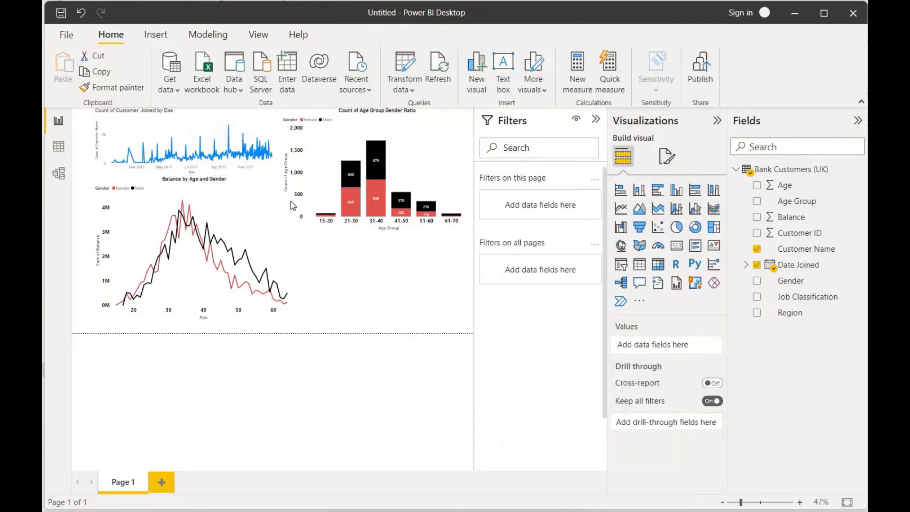
Check the customers-joined line chart enlarged in focus mode and move it directly below the Age Group column chart
click(281, 175)
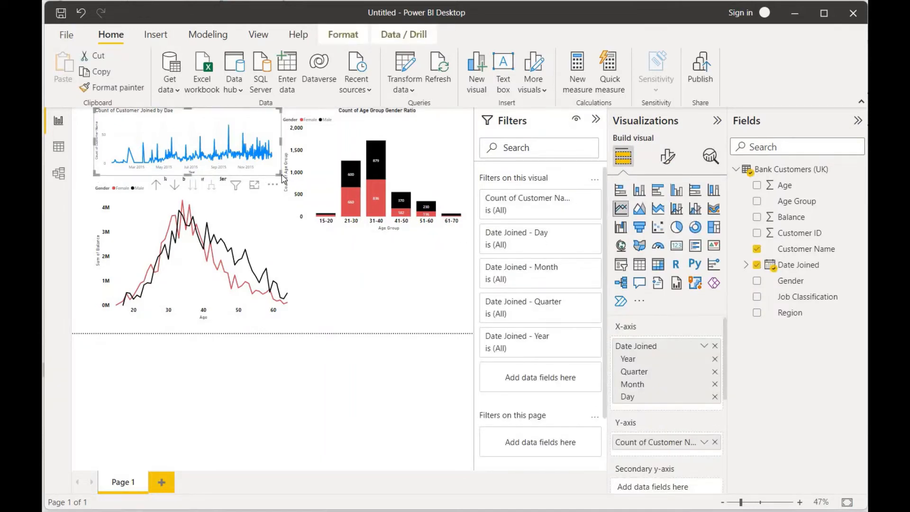
click(284, 178)
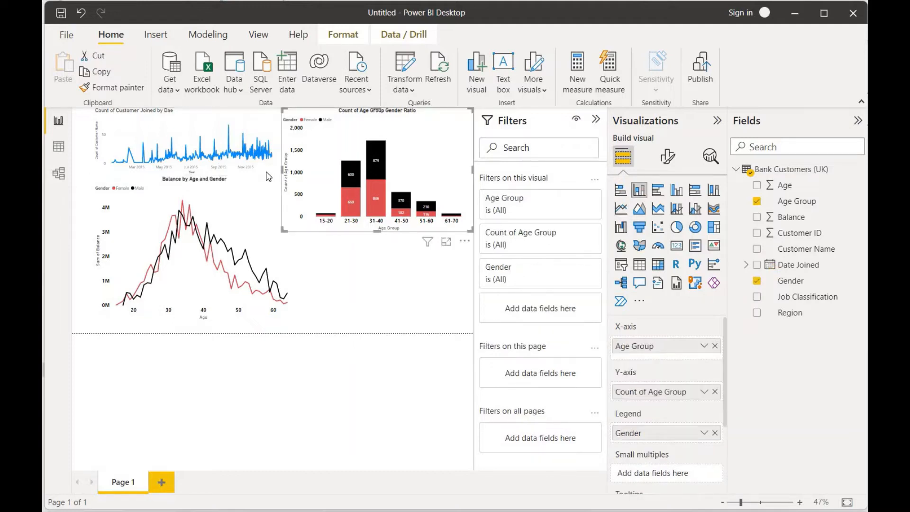
click(270, 177)
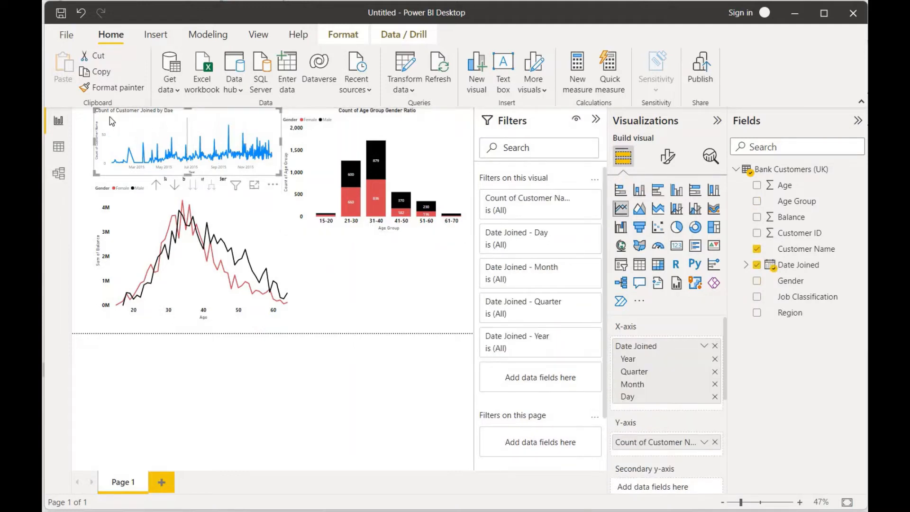
click(253, 188)
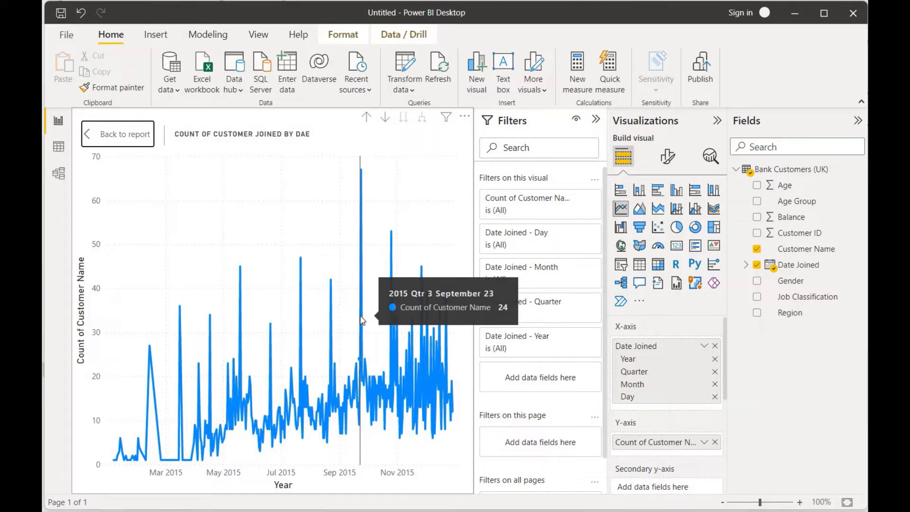
click(133, 138)
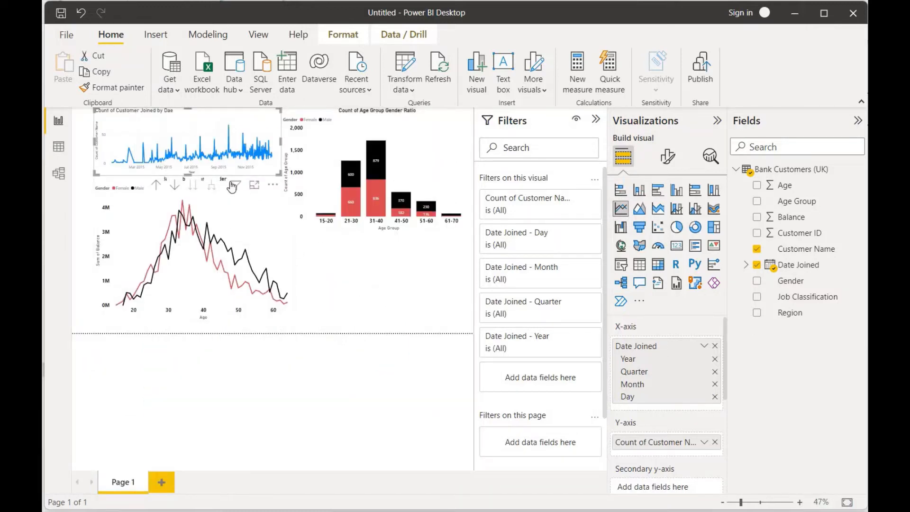
drag(283, 194, 505, 310)
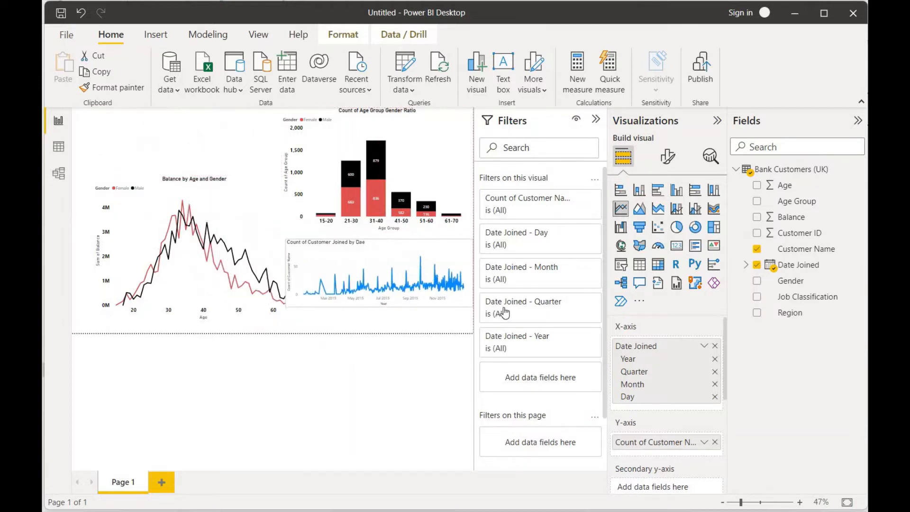
click(231, 148)
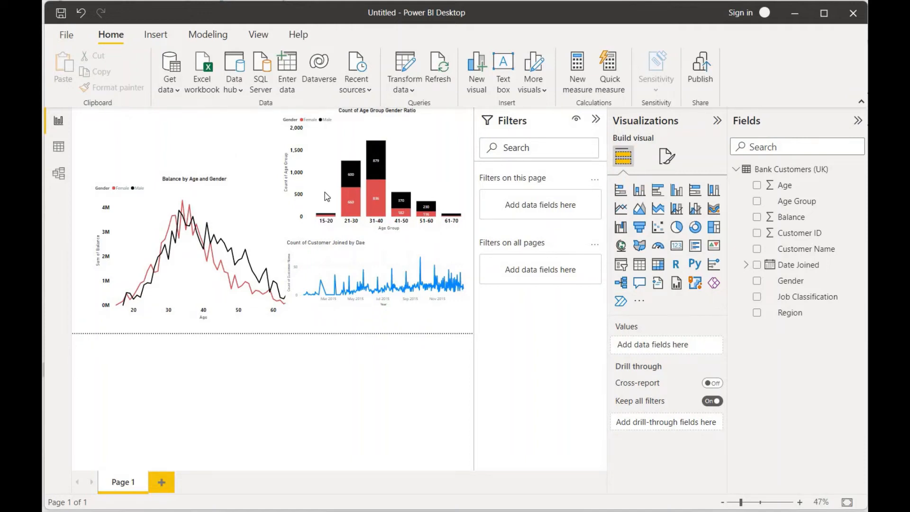
Insert a slightly narrowed donut chart showing the sum of Balance by Region above the Balance by Age and Gender chart
click(695, 227)
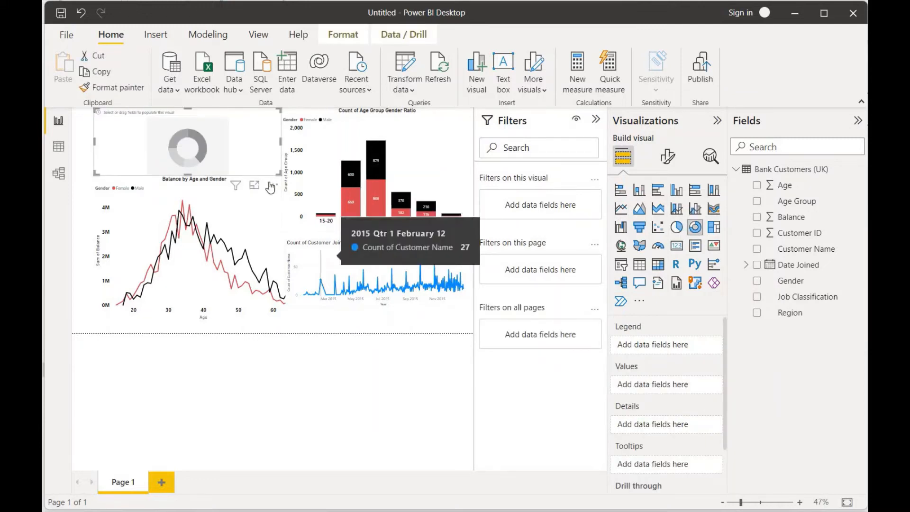
drag(279, 172, 250, 182)
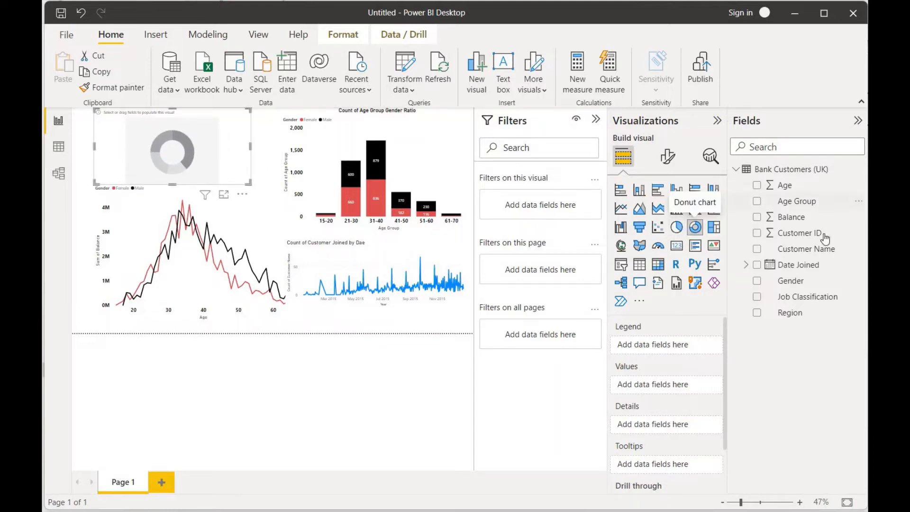
click(757, 217)
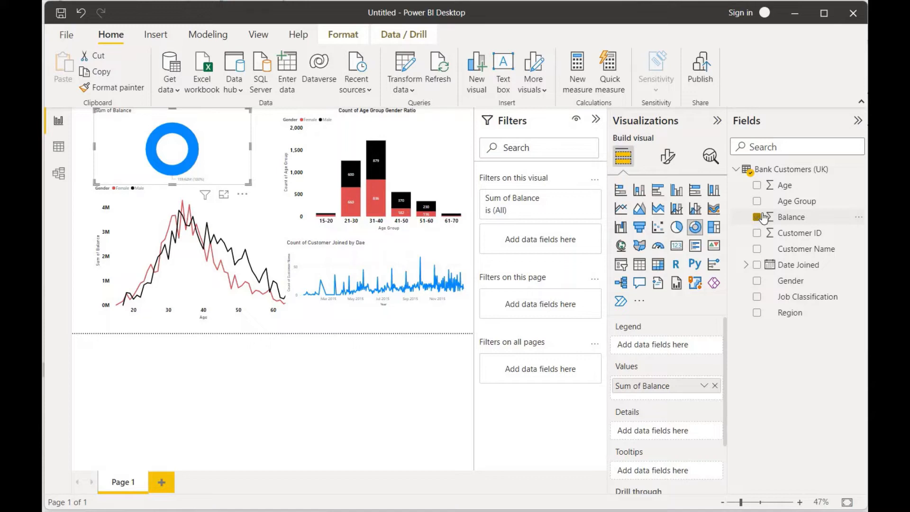
click(757, 297)
click(756, 314)
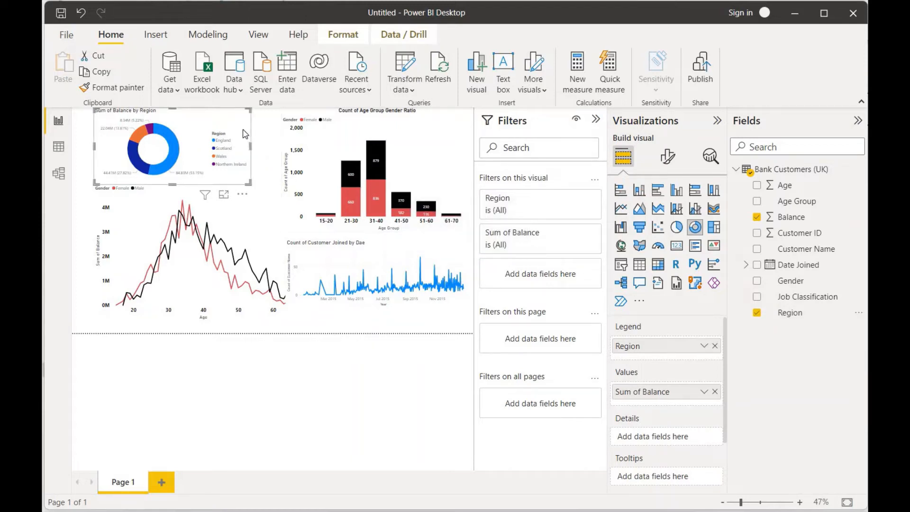
Add a second report page, move the Balance by Region donut chart from Page 1 onto it and enlarge the chart
click(162, 482)
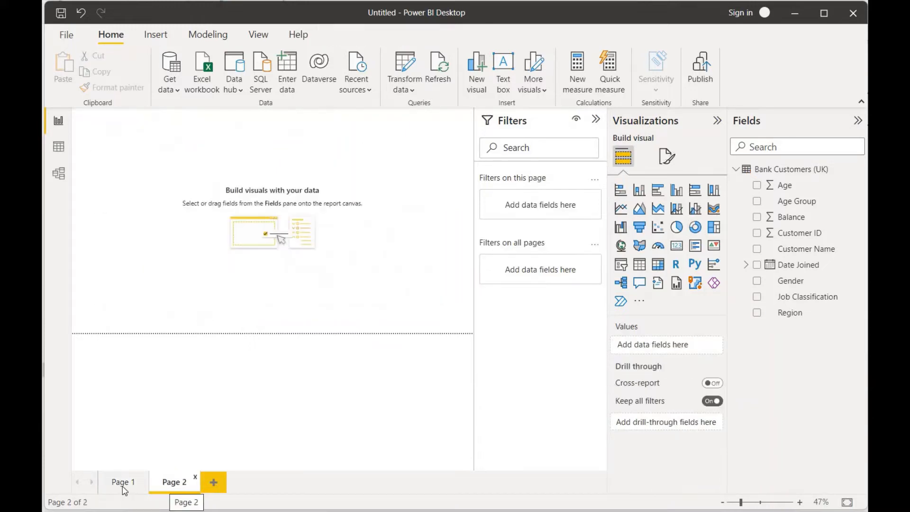
click(122, 483)
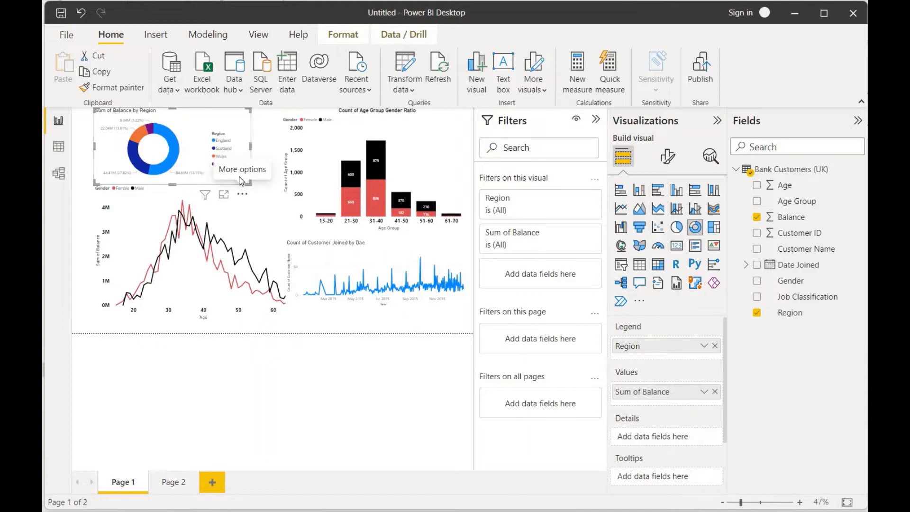
key(ctrl+x)
click(182, 487)
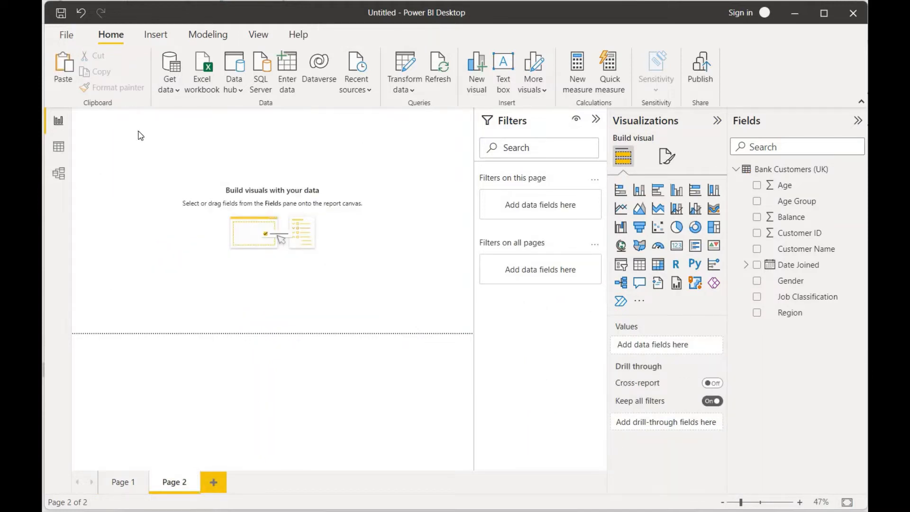
key(ctrl+v)
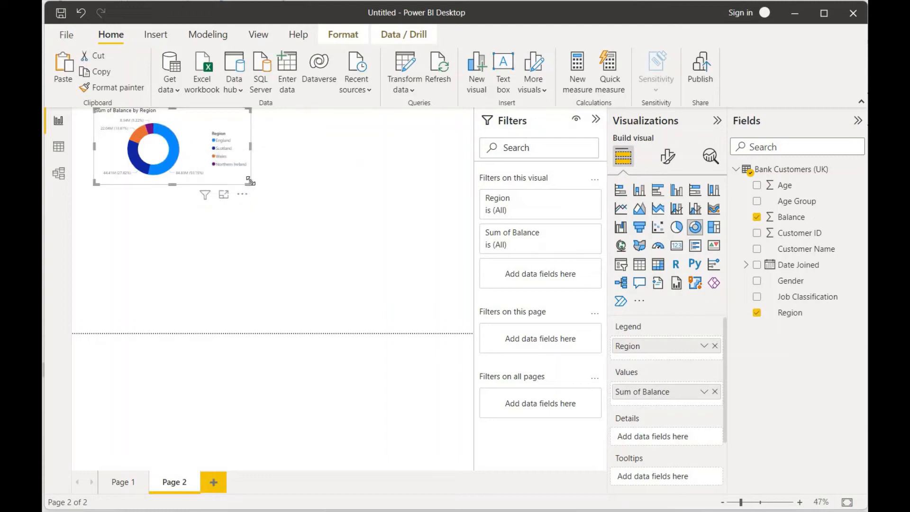
drag(250, 181, 301, 251)
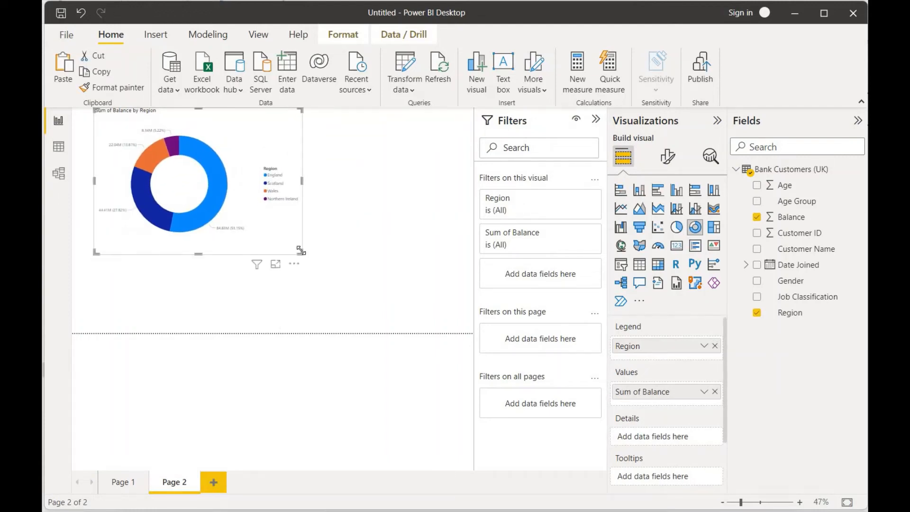
Insert a second donut chart on Page 2 with Region as the legend and the count of Region as its values
click(380, 247)
click(695, 227)
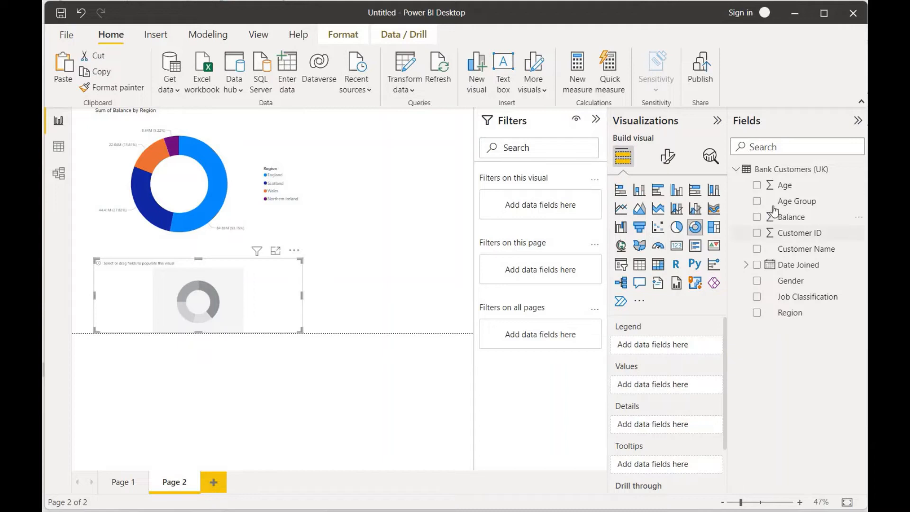
click(757, 313)
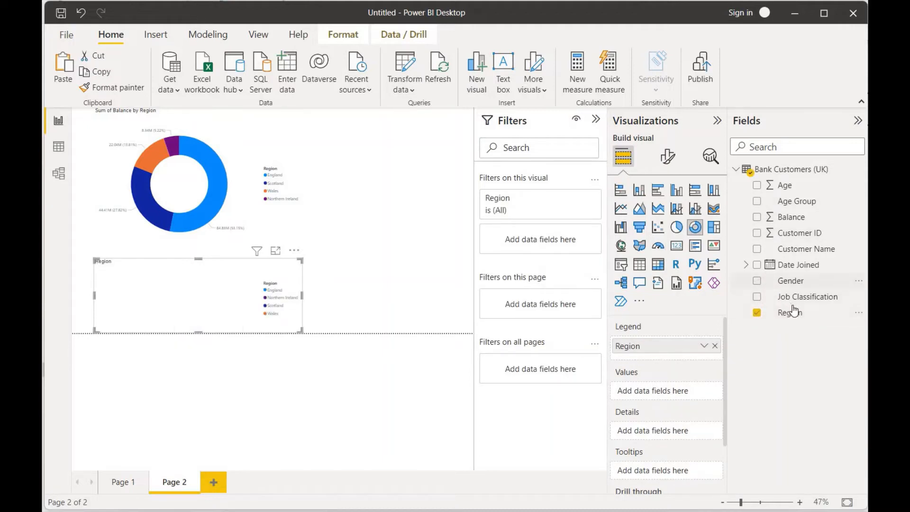
drag(790, 313, 653, 391)
click(703, 392)
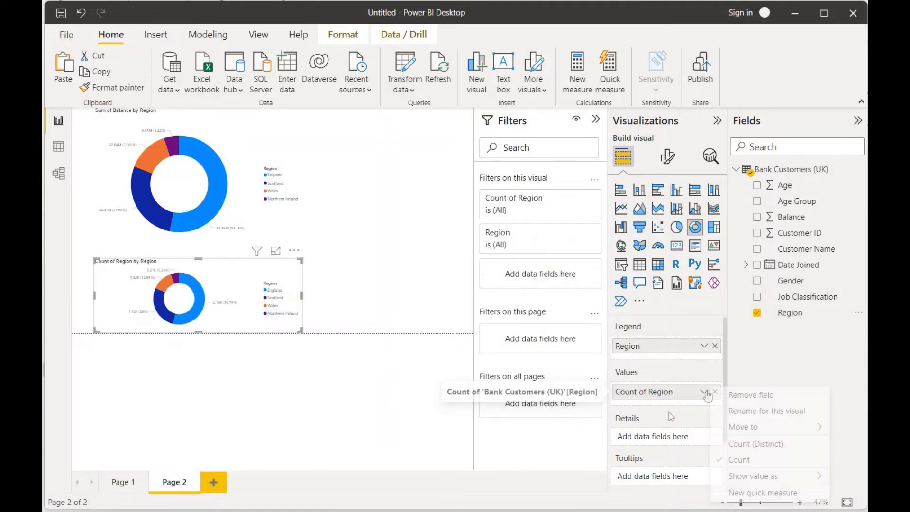
Shorten the title of the Sum of Balance by Region donut chart to "Balance by Region"
click(250, 212)
click(250, 215)
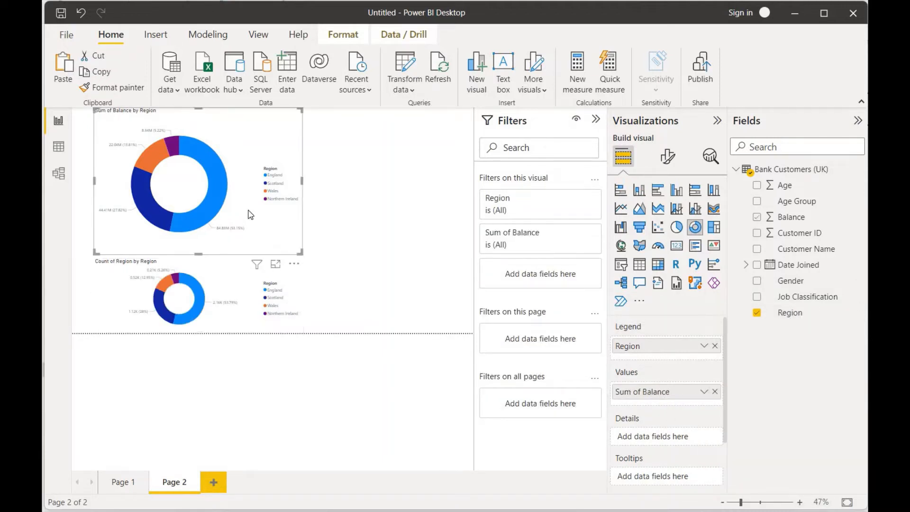
click(669, 160)
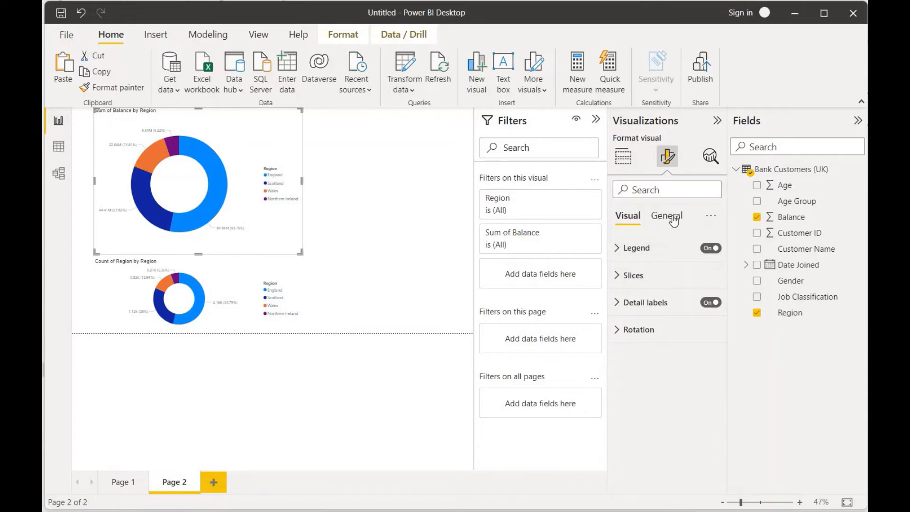
click(666, 216)
click(648, 275)
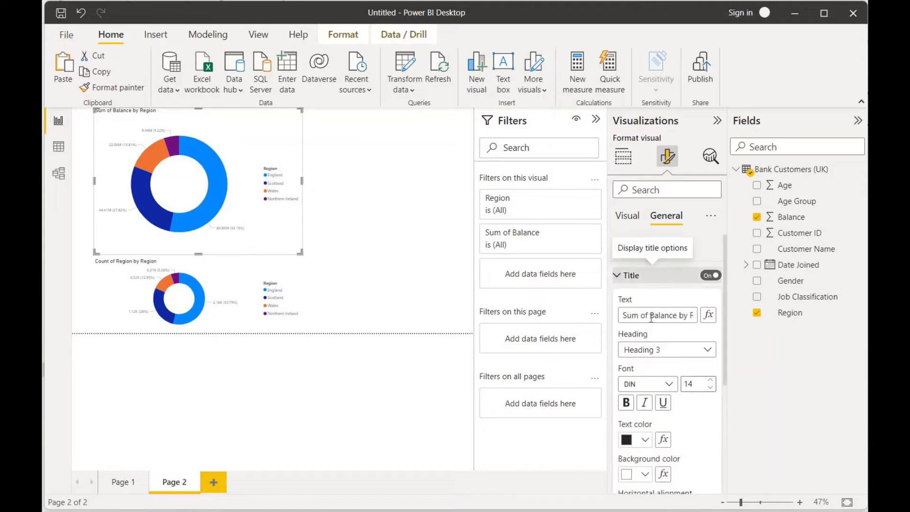
click(651, 318)
key(shift+Home)
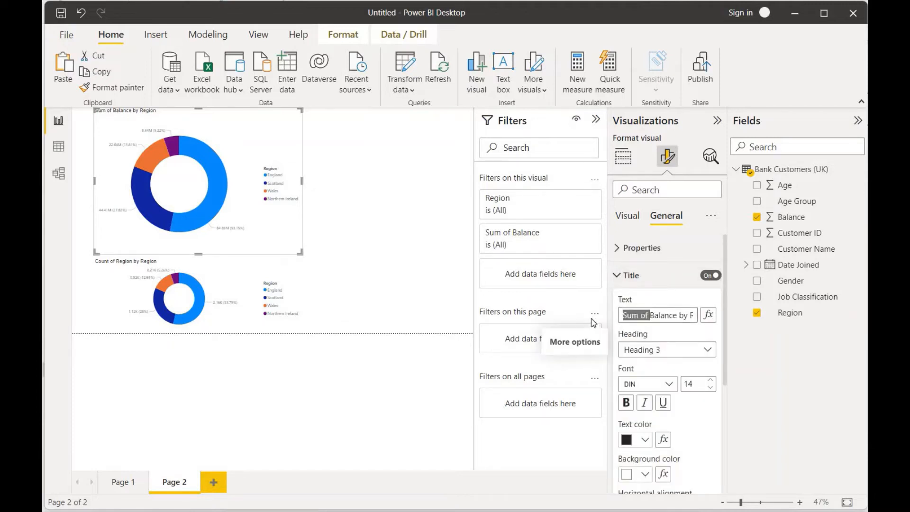
key(BackSpace)
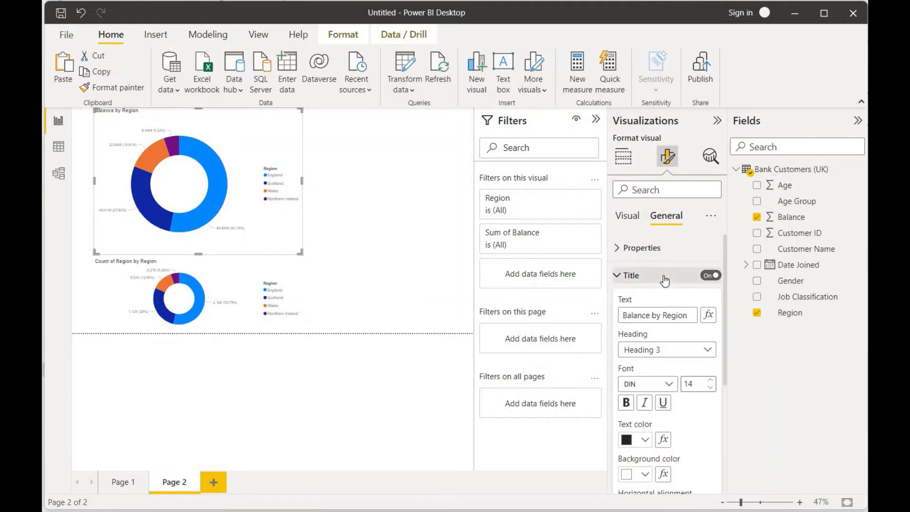
click(663, 277)
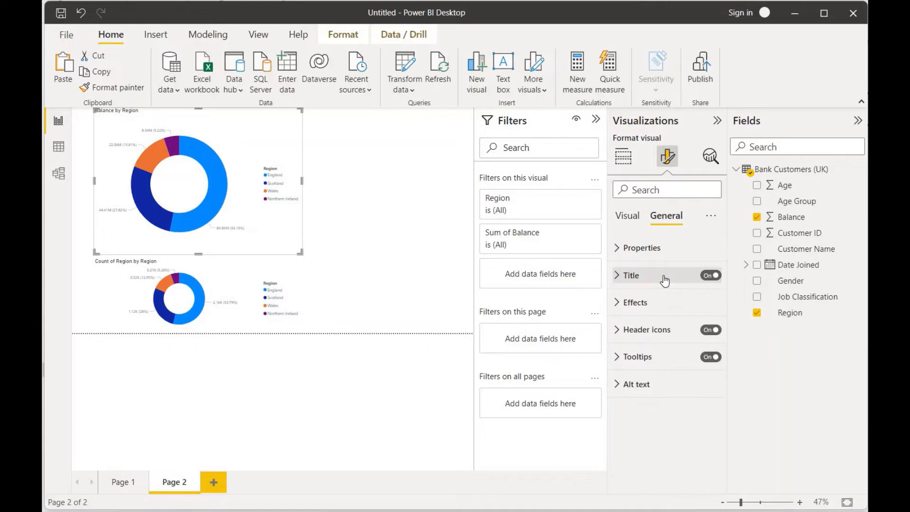
Change the title of the Count of Region donut chart to "Customers by Region"
click(232, 286)
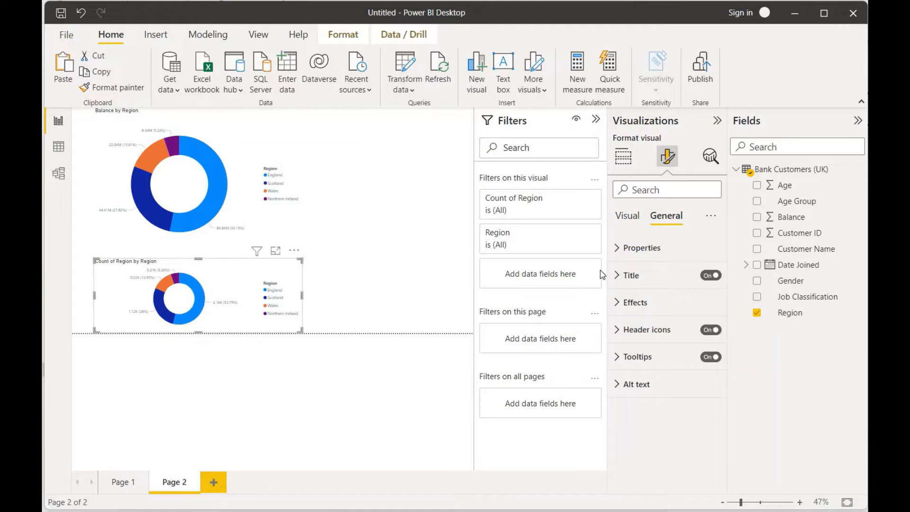
click(650, 276)
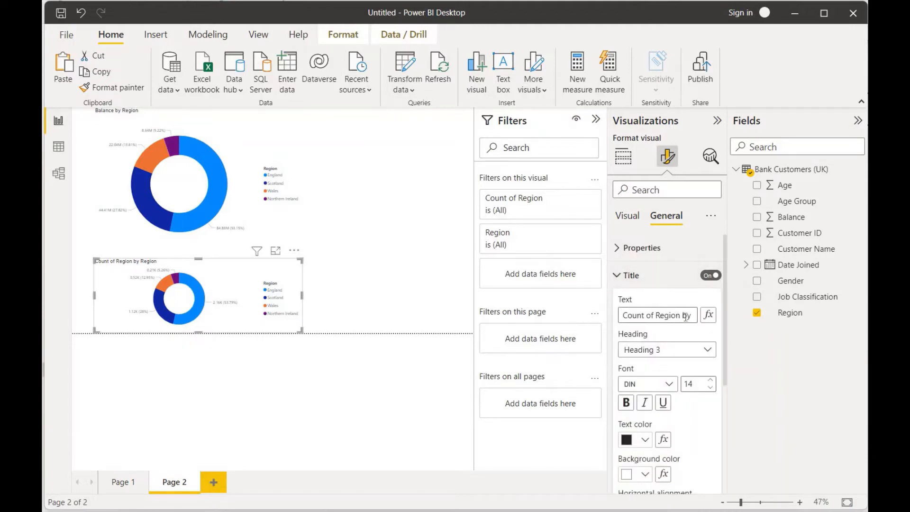
drag(681, 315, 631, 323)
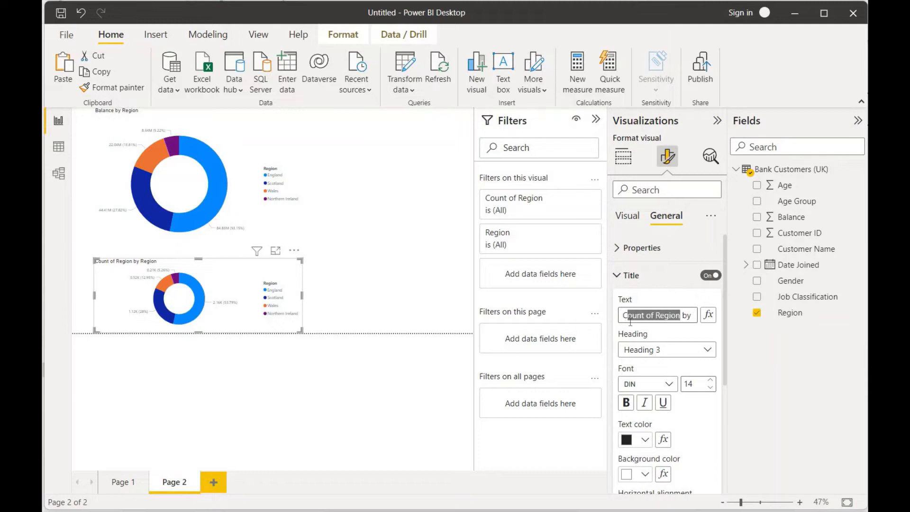
text(ustome)
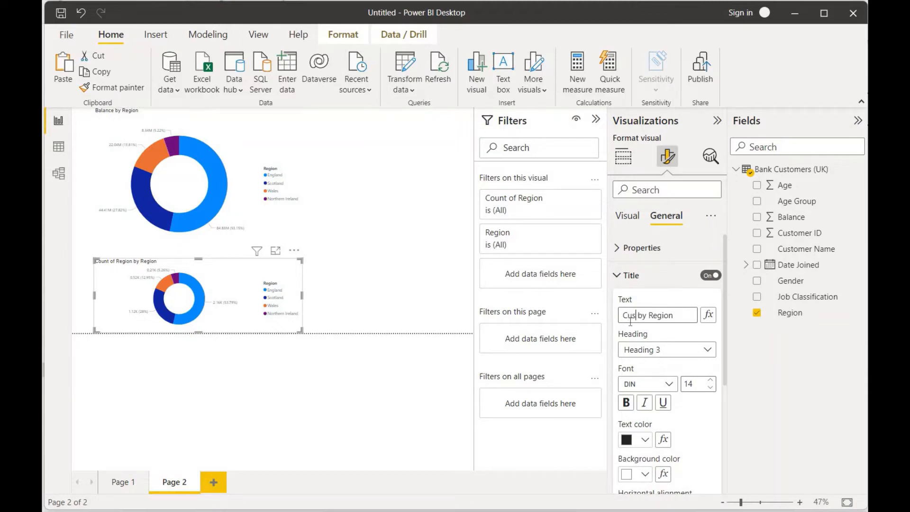
text(rs)
click(323, 280)
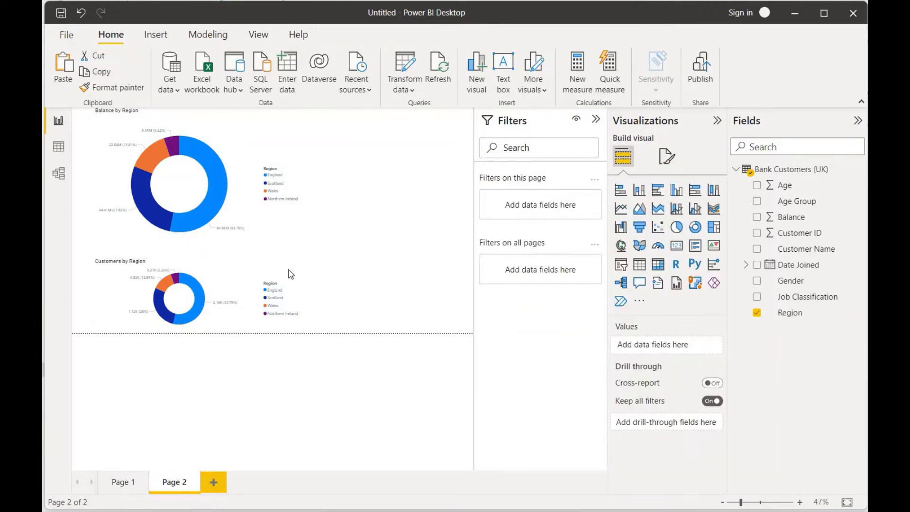
Place the Customers by Region donut beside the Balance by Region donut, resized to equal height without overlap, and turn off its legend
click(267, 278)
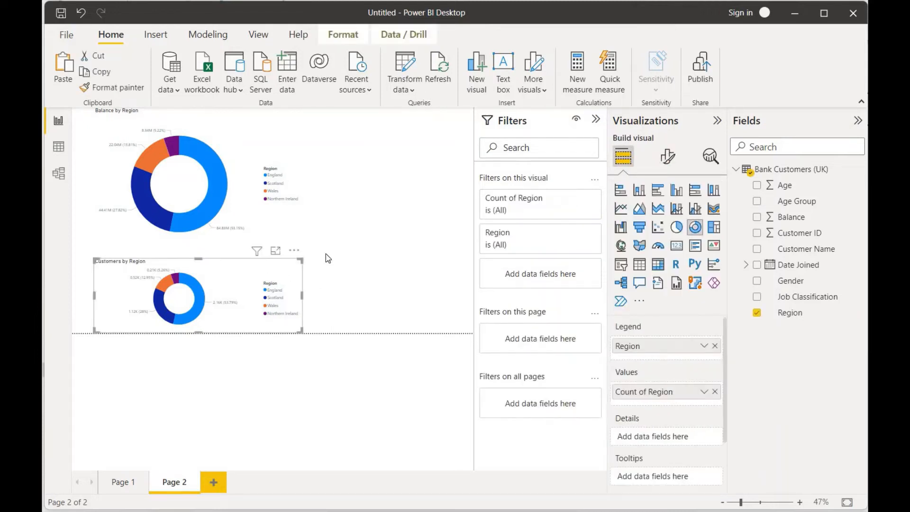
drag(437, 171, 449, 86)
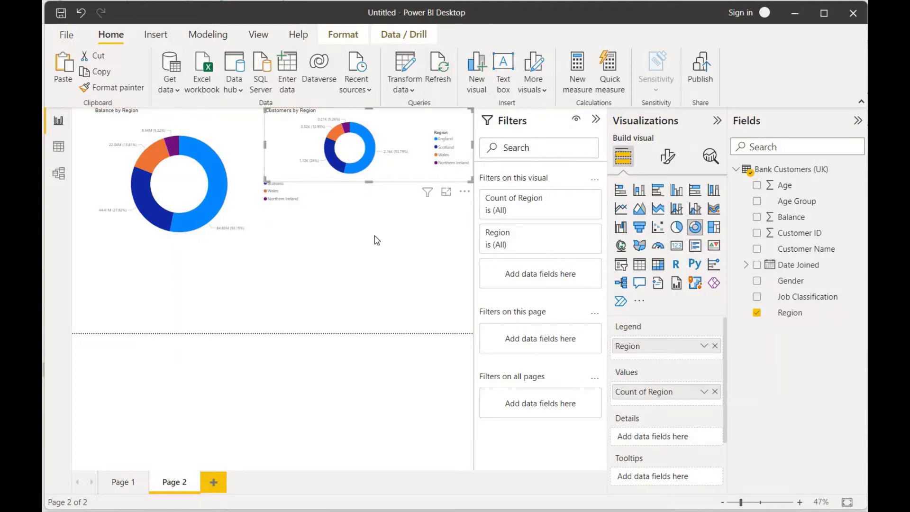
drag(374, 235, 375, 255)
drag(265, 183, 304, 182)
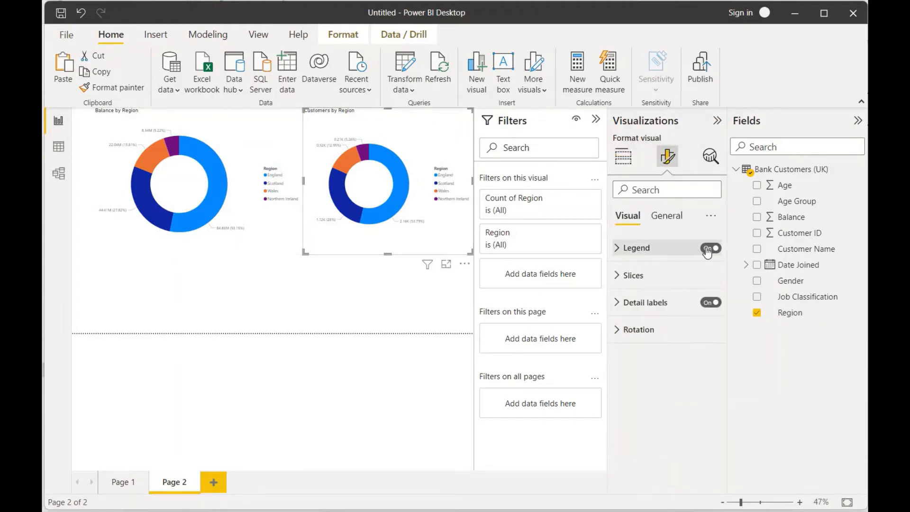
click(710, 250)
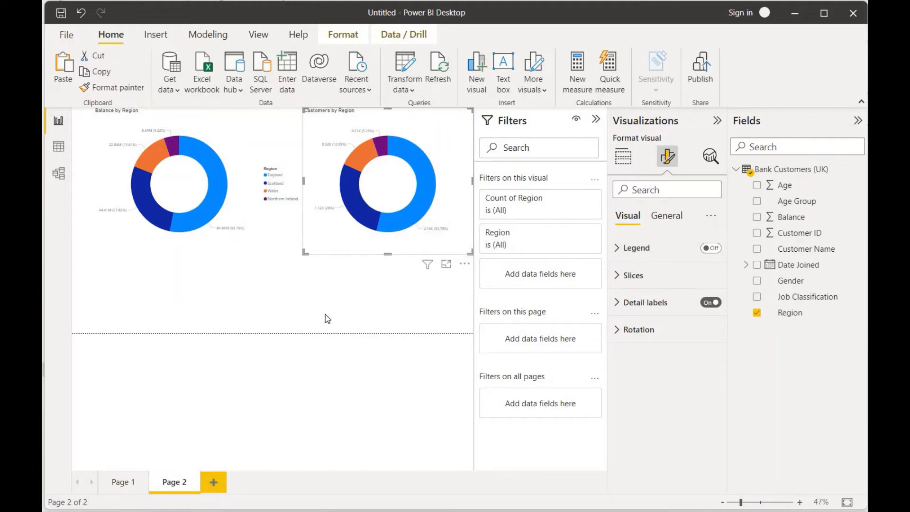
Deselect the Customers by Region chart and add a third page to the report
click(255, 467)
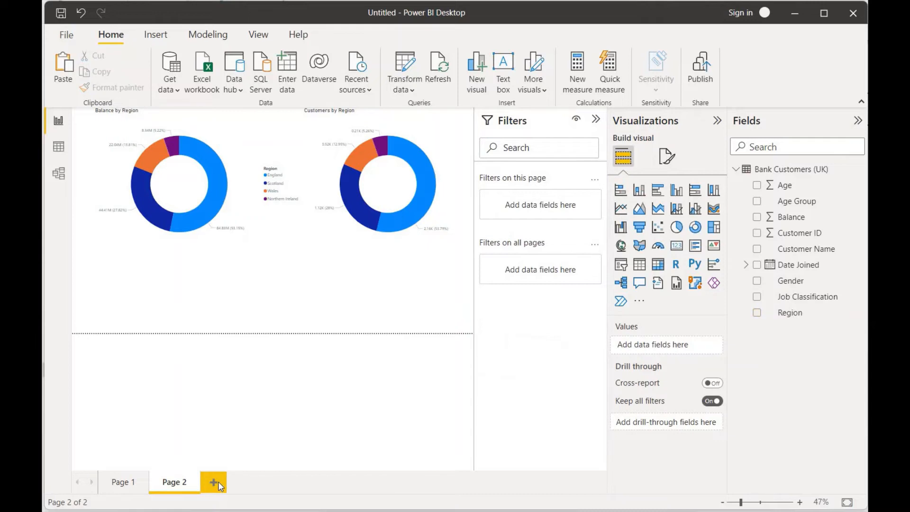
click(214, 483)
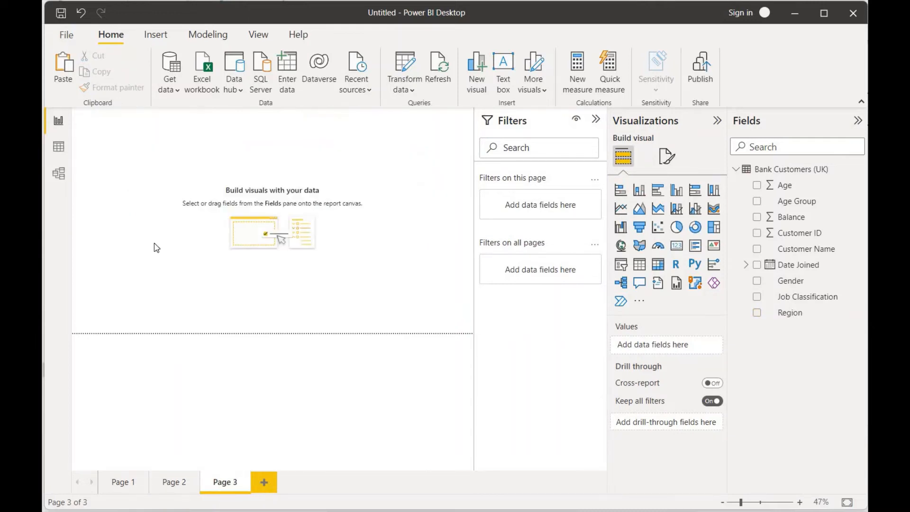
Add a donut chart showing sum of Balance by Job Classification and enlarge it on the report canvas
click(695, 229)
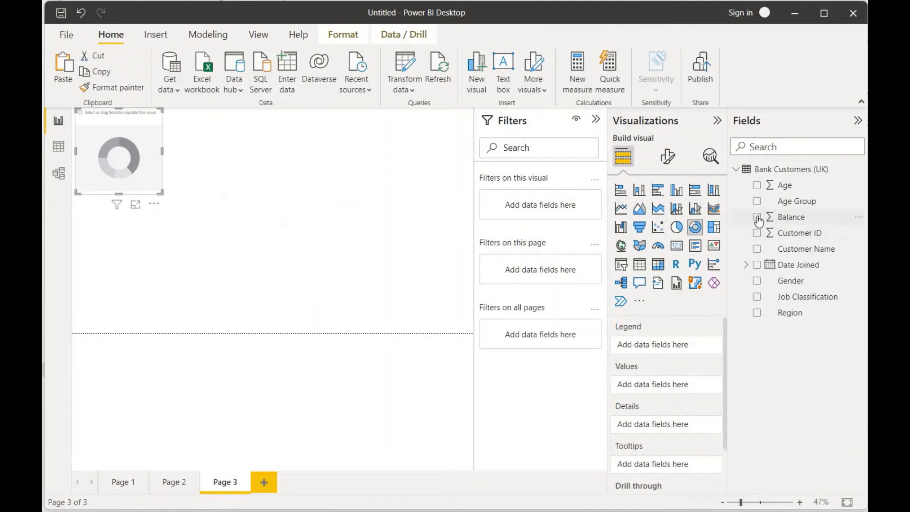
click(757, 299)
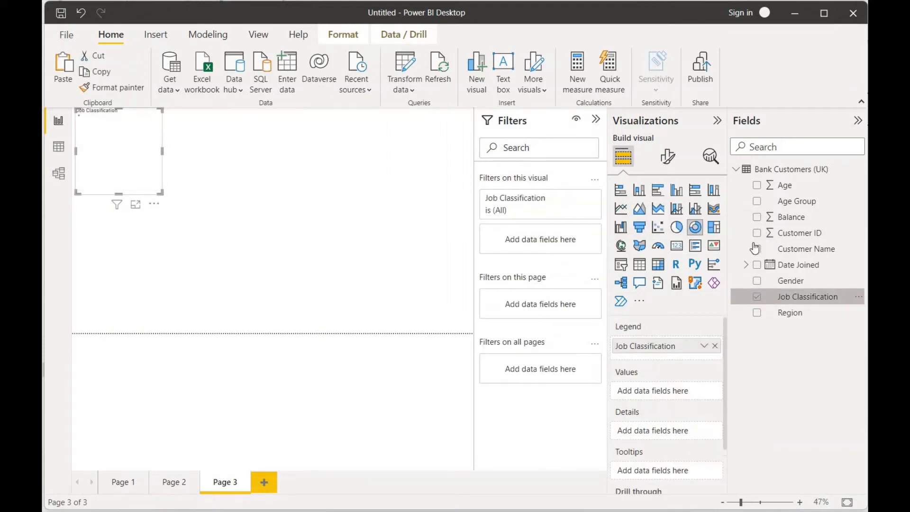
click(757, 219)
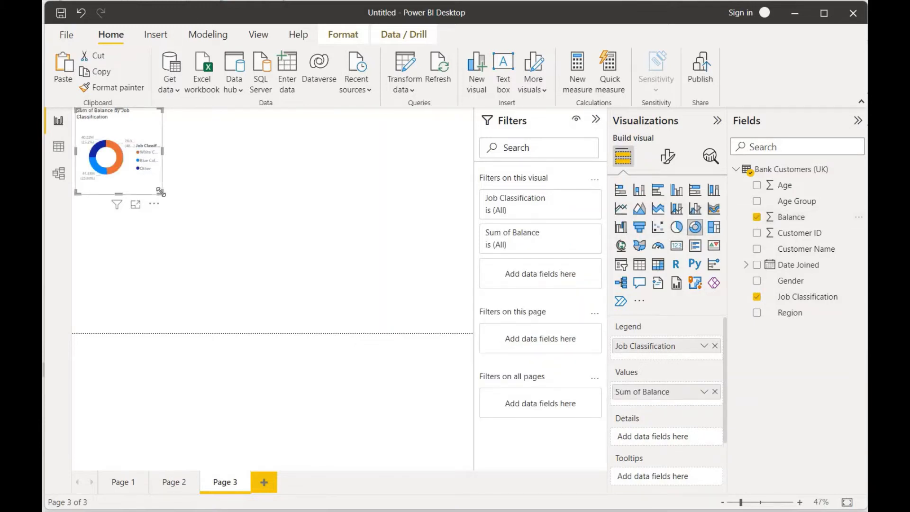
drag(207, 215, 302, 294)
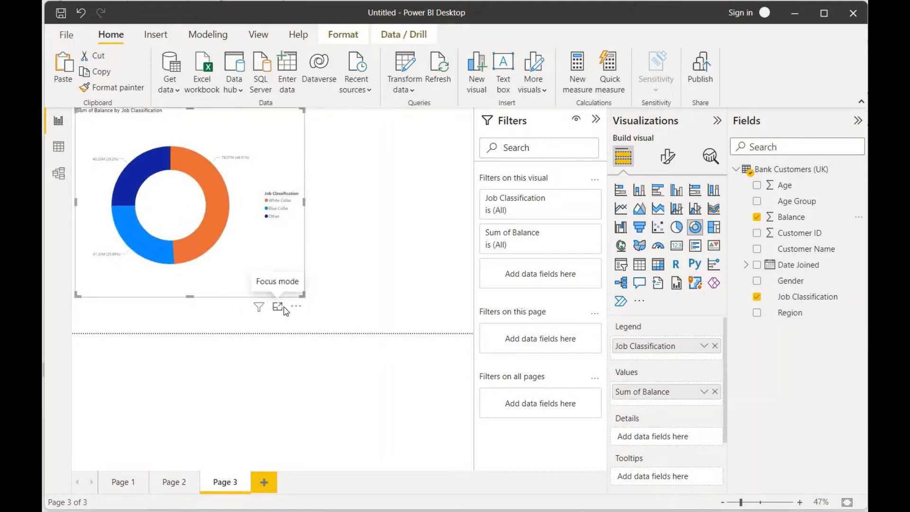
View the Job Classification donut chart in focus mode and return to the report
click(281, 308)
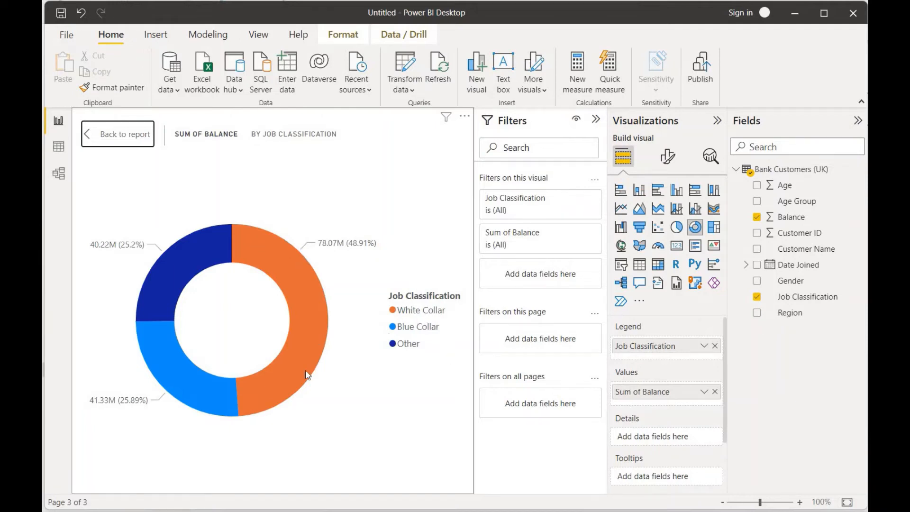
mouse_move(261, 397)
click(124, 135)
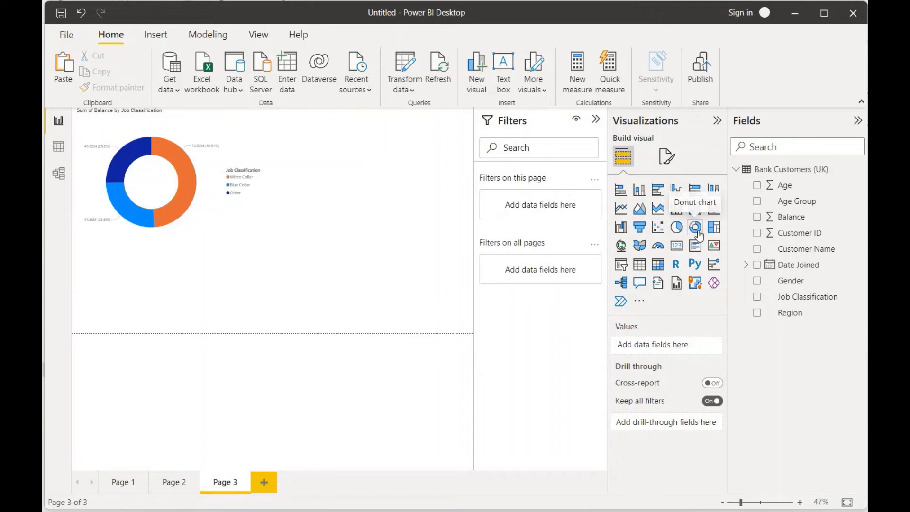
Add a second donut chart with Gender as the legend and count of Gender as the values
click(695, 228)
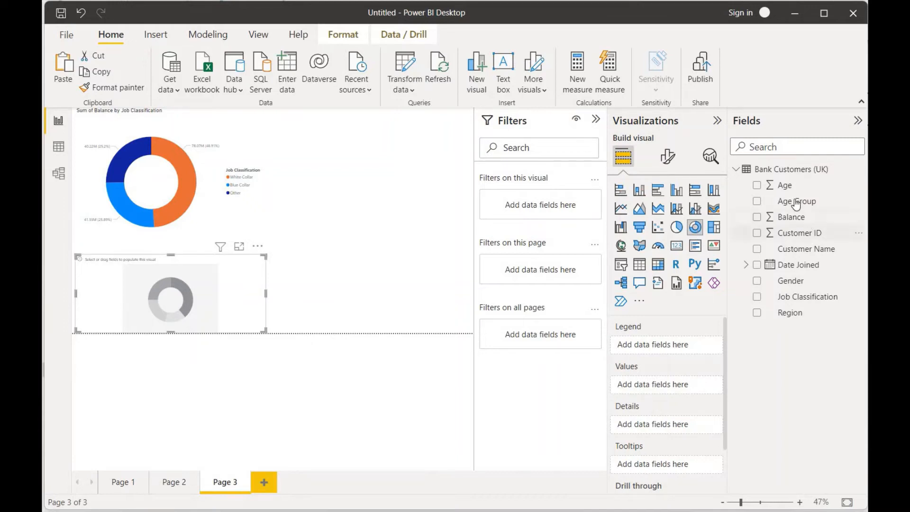
click(757, 282)
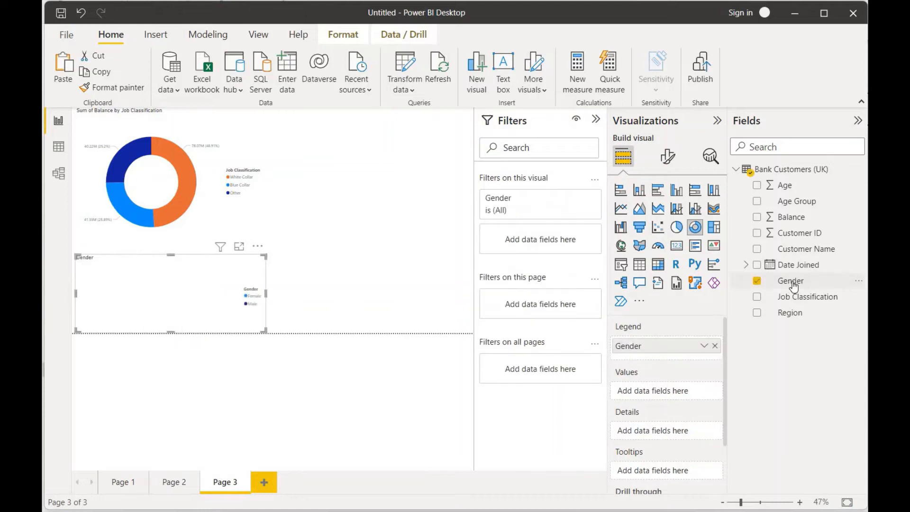
drag(791, 283, 695, 396)
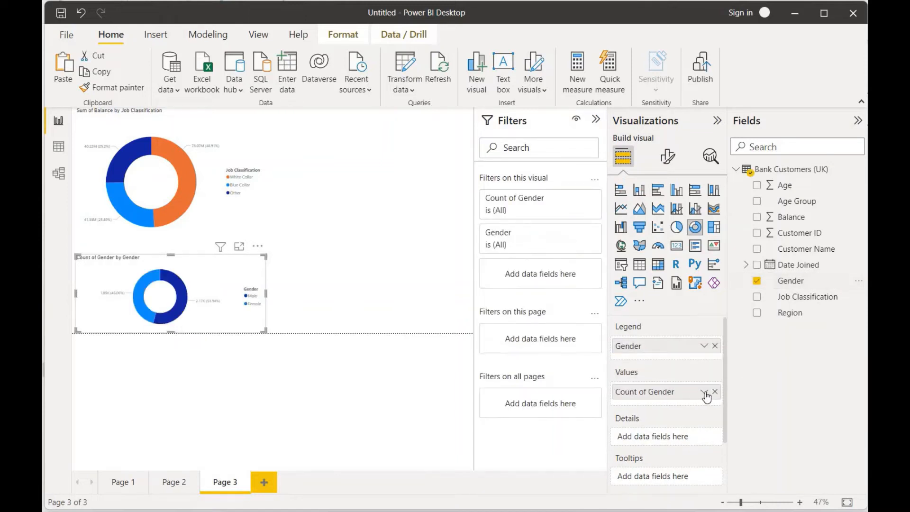
Change the gender count donut chart's title to "Count of Male and Female"
click(669, 157)
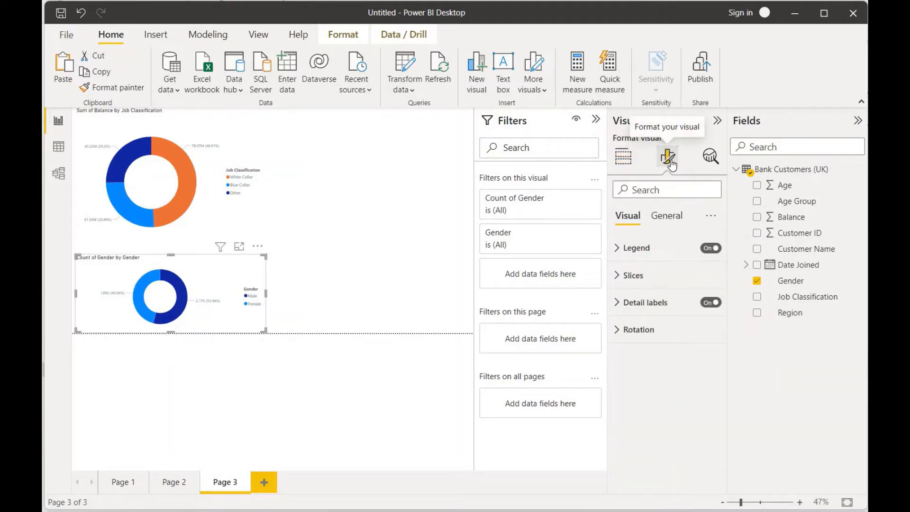
click(667, 216)
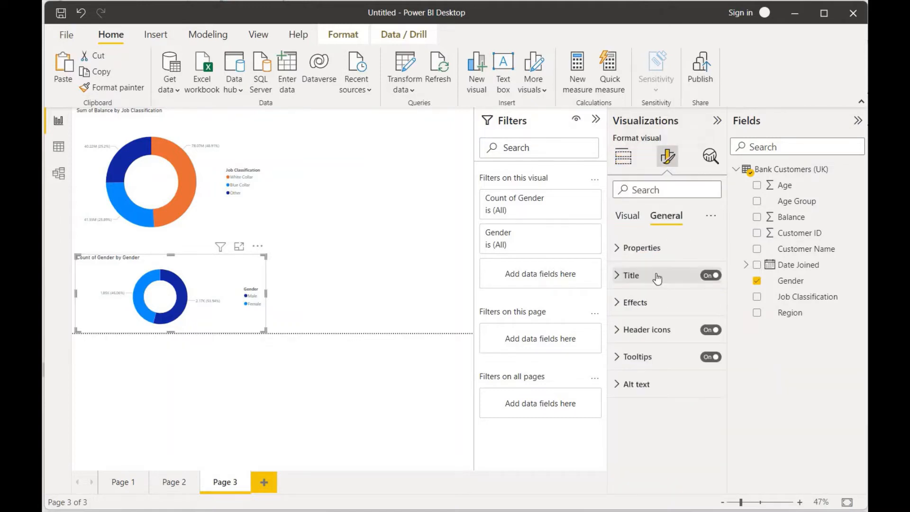
click(655, 275)
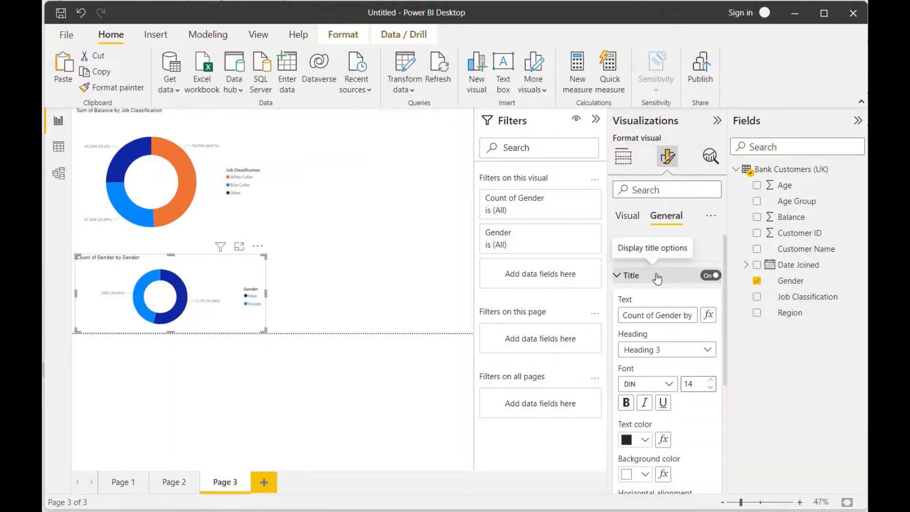
click(655, 317)
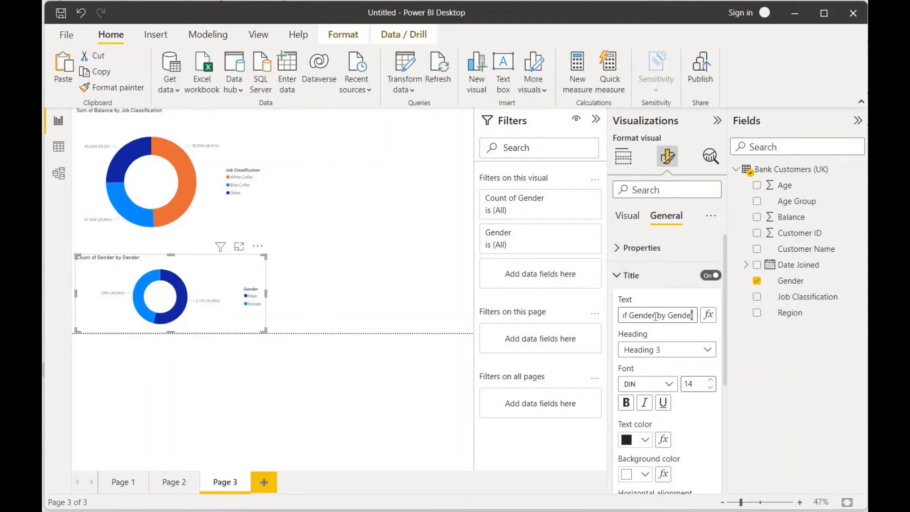
key(ctrl+shift+Left)
key(ctrl+shift+Left)
key(ctrl+shift+Left)
text(Male and Female)
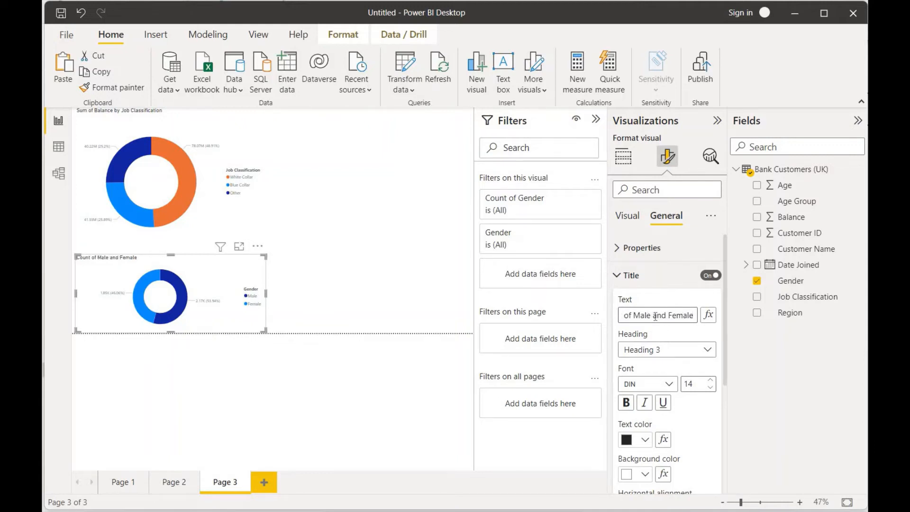
click(692, 415)
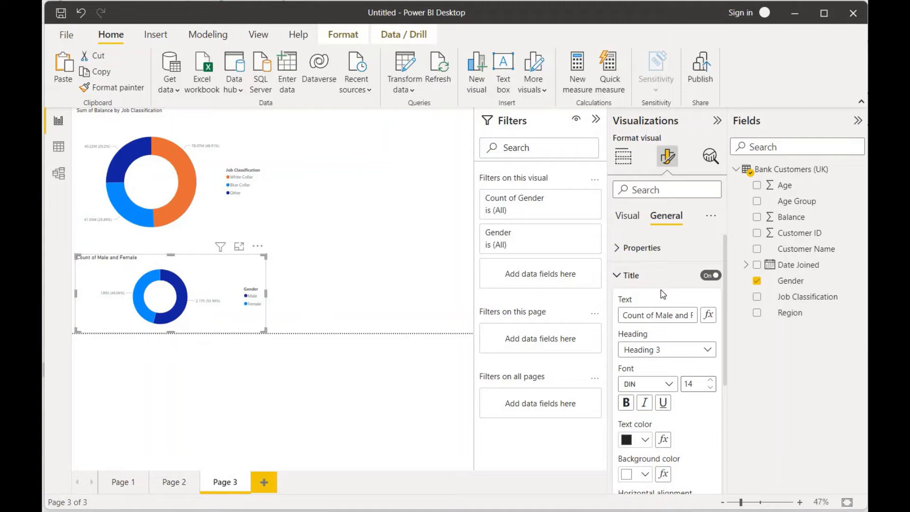
click(641, 277)
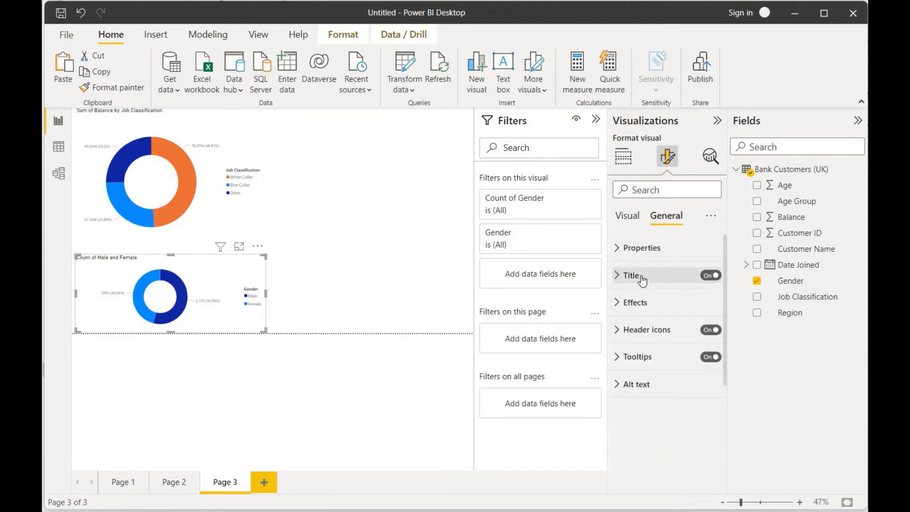
click(631, 219)
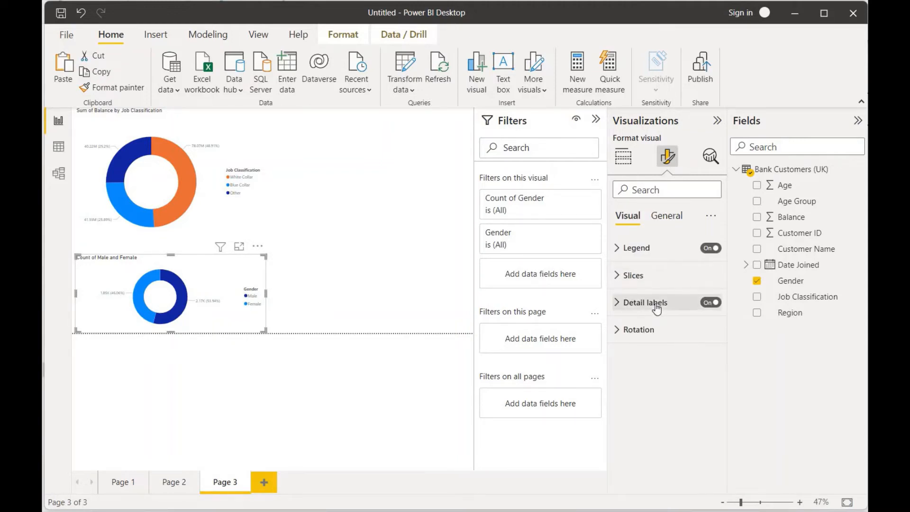
click(656, 307)
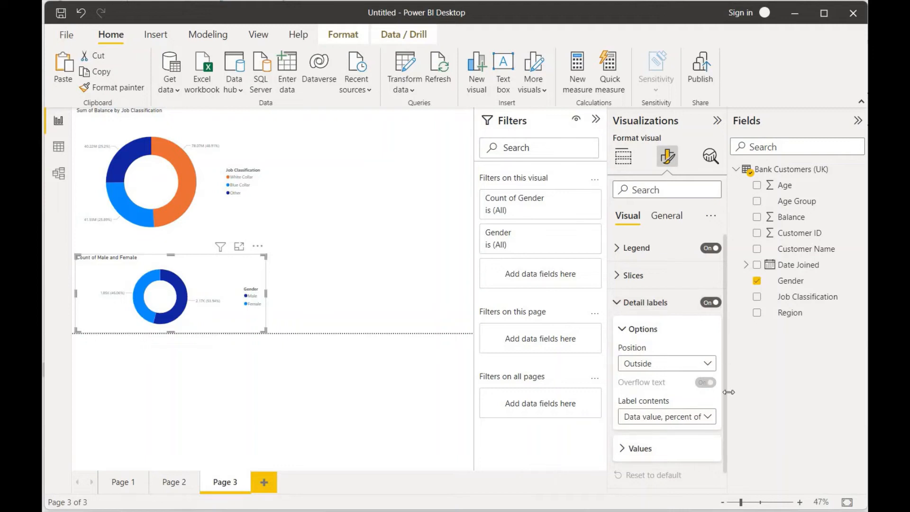
scroll(720, 417, down, 1)
scroll(676, 326, up, 1)
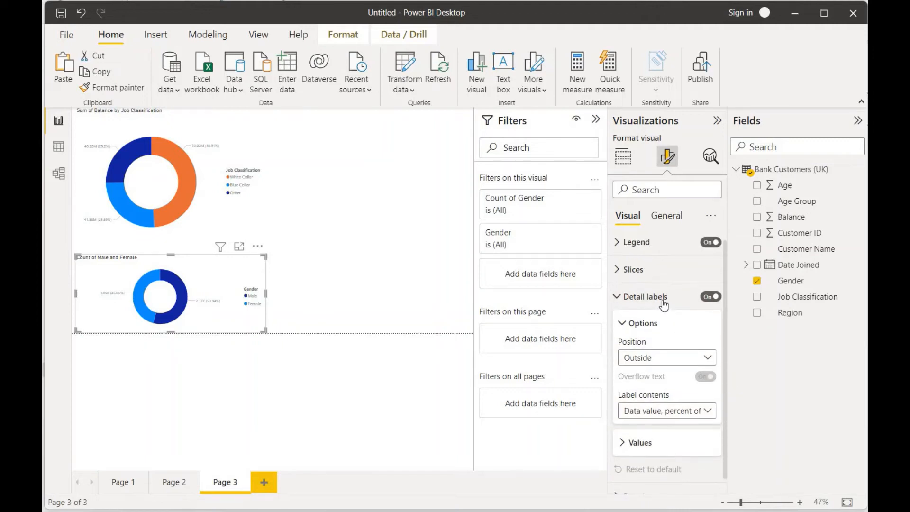
click(663, 304)
Color the Male slice black and the Female slice red in the Count of Male and Female chart
click(634, 272)
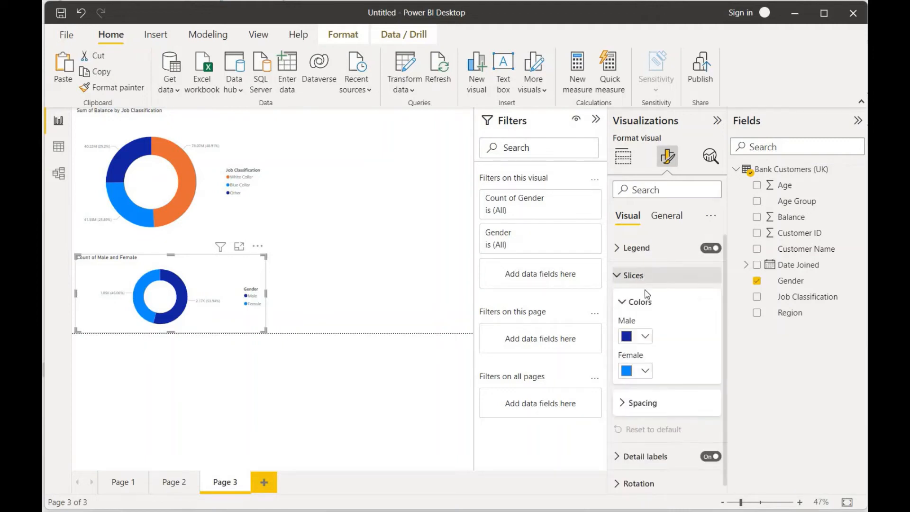
click(646, 336)
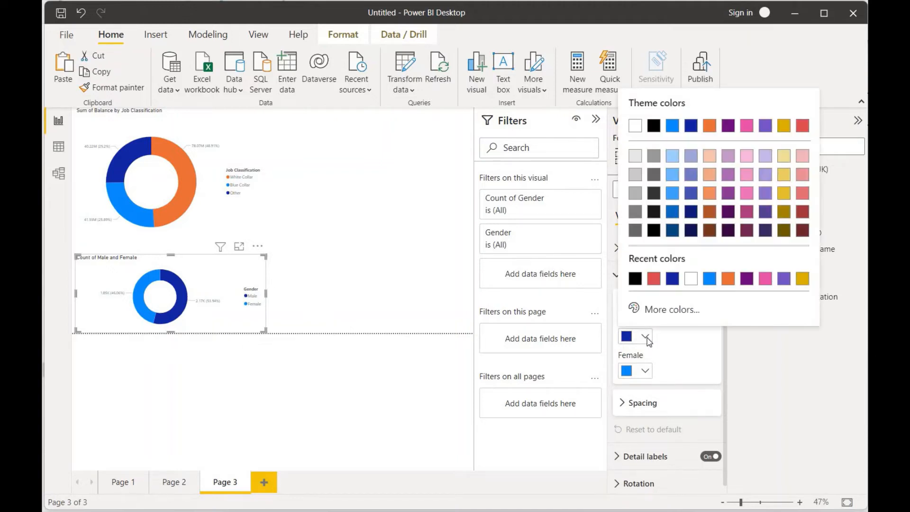
click(636, 279)
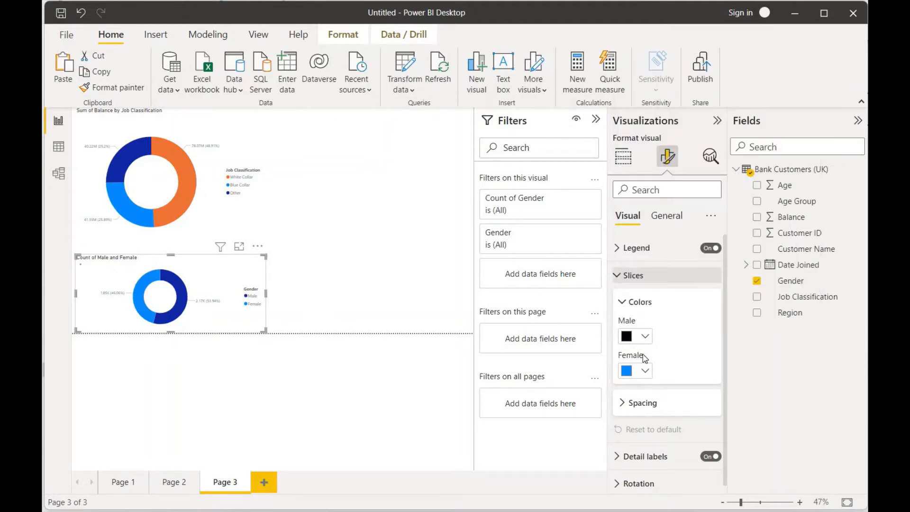
click(646, 371)
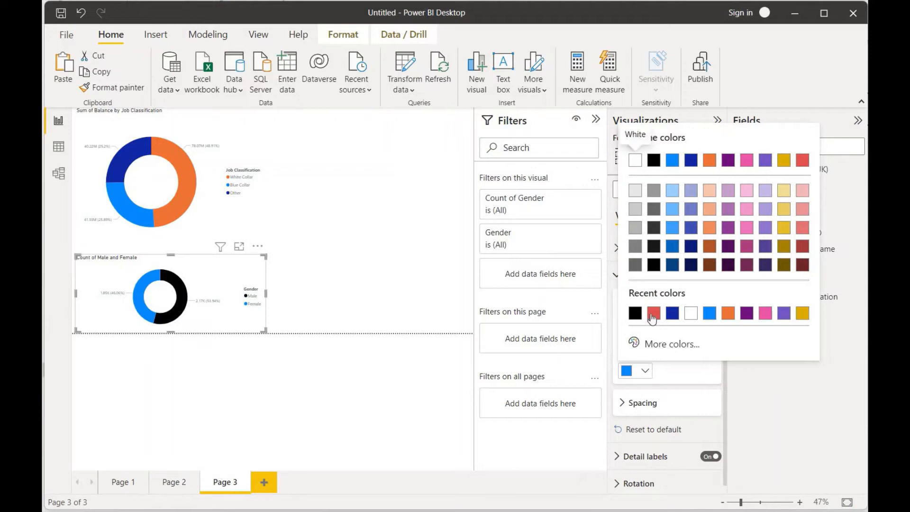
click(653, 313)
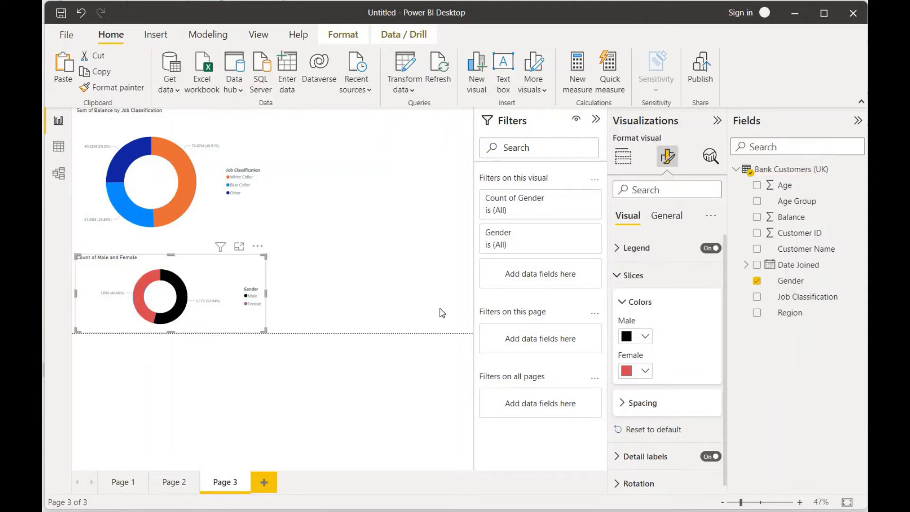
Add a third, separate donut chart showing sum of Balance by Gender
click(377, 293)
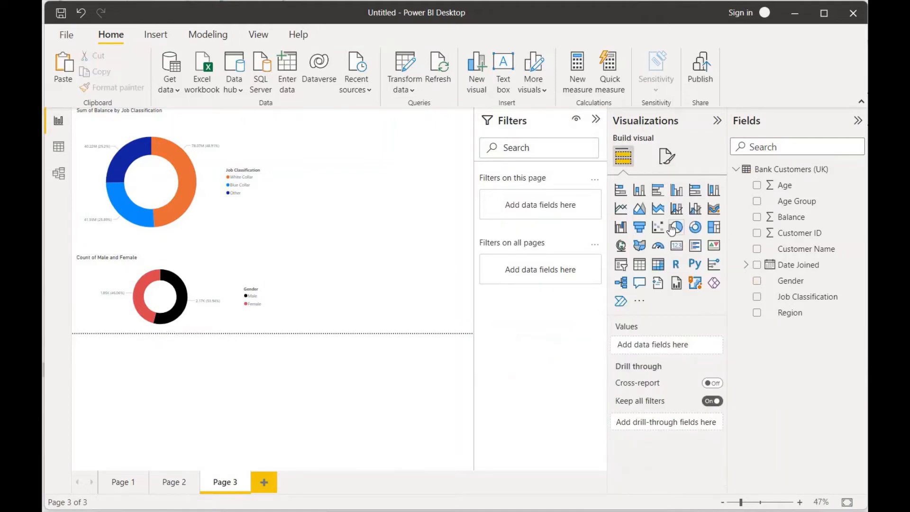
click(695, 227)
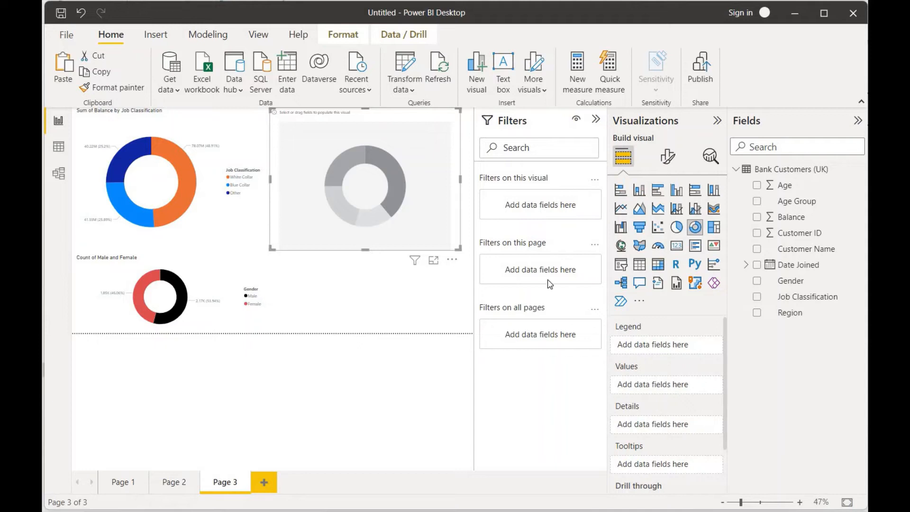
click(756, 281)
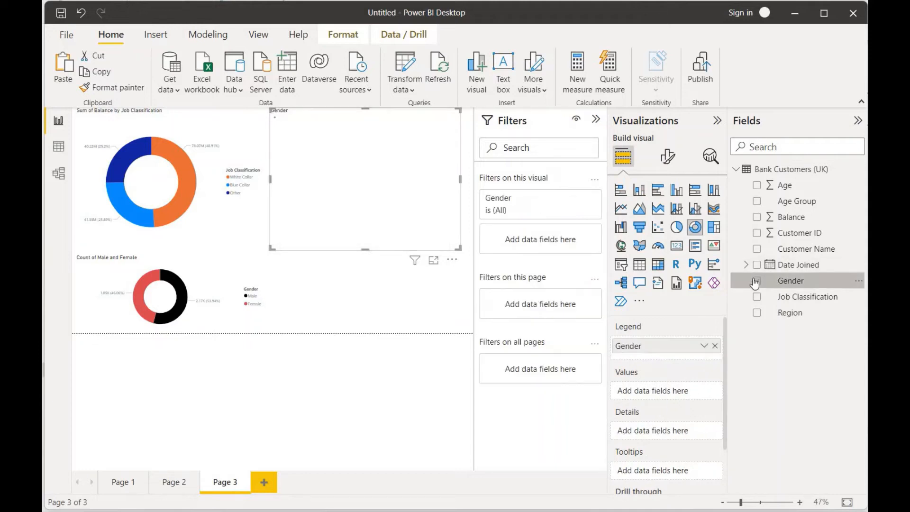
click(756, 217)
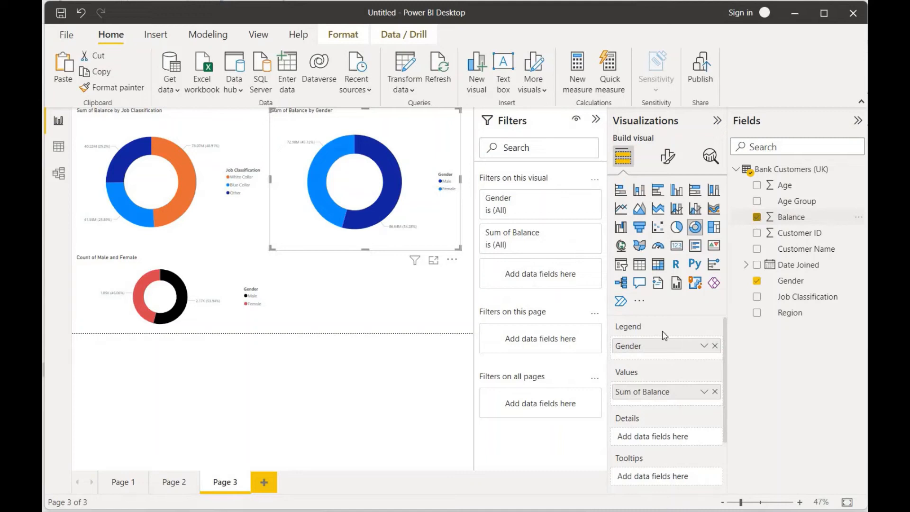
Color the Male slice black and the Female slice red (#D64550) in the Sum of Balance by Gender chart
click(667, 160)
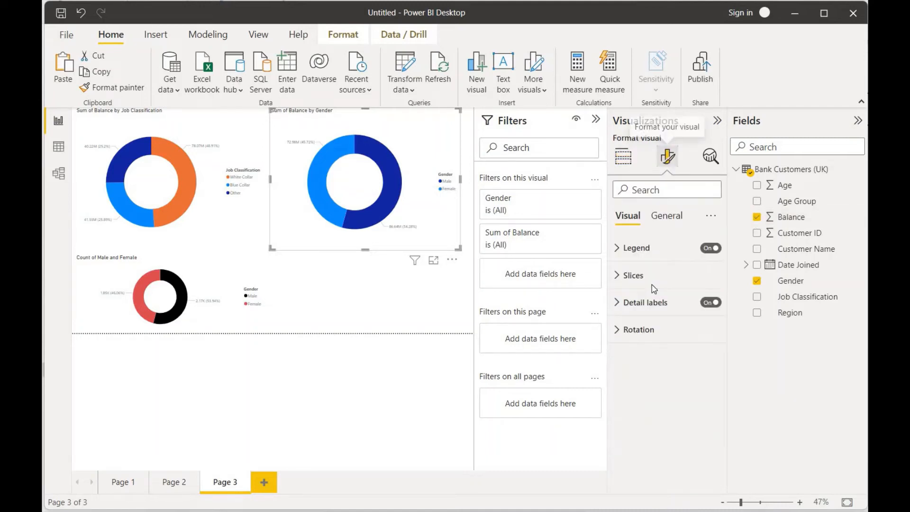
click(647, 280)
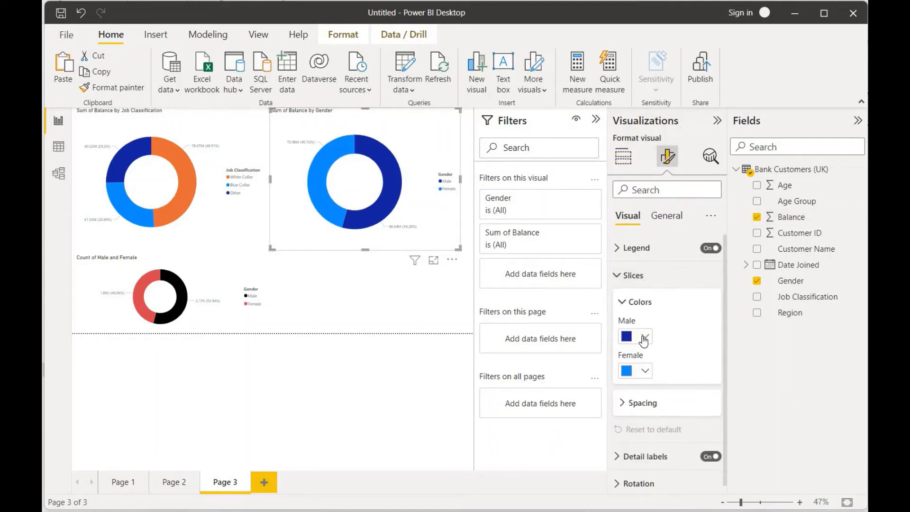
click(645, 337)
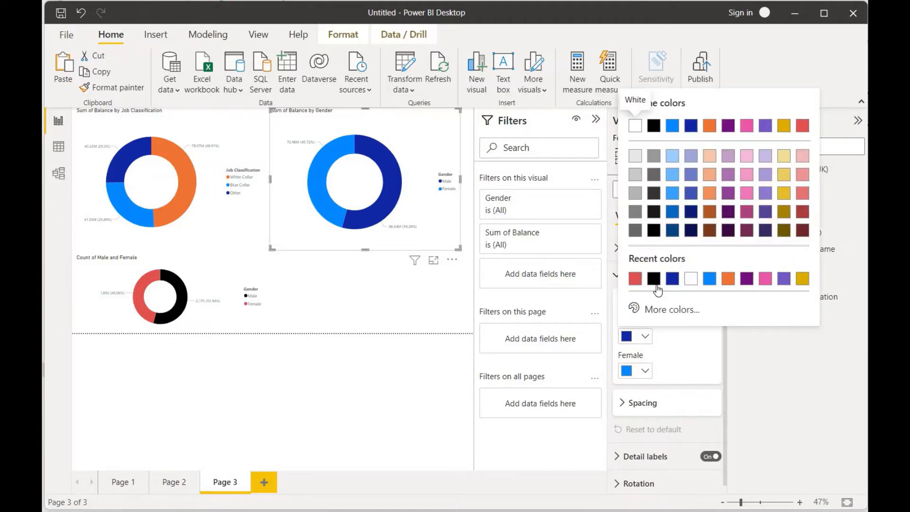
click(654, 278)
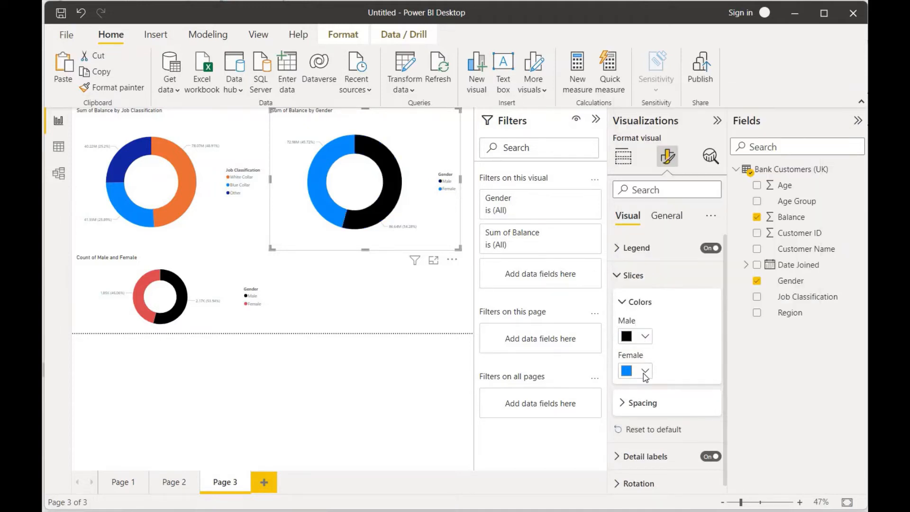
click(644, 372)
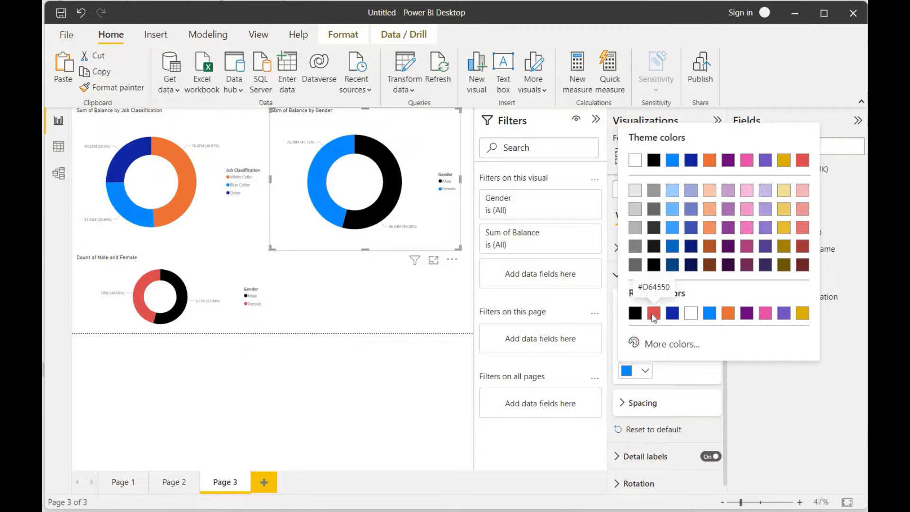
click(654, 313)
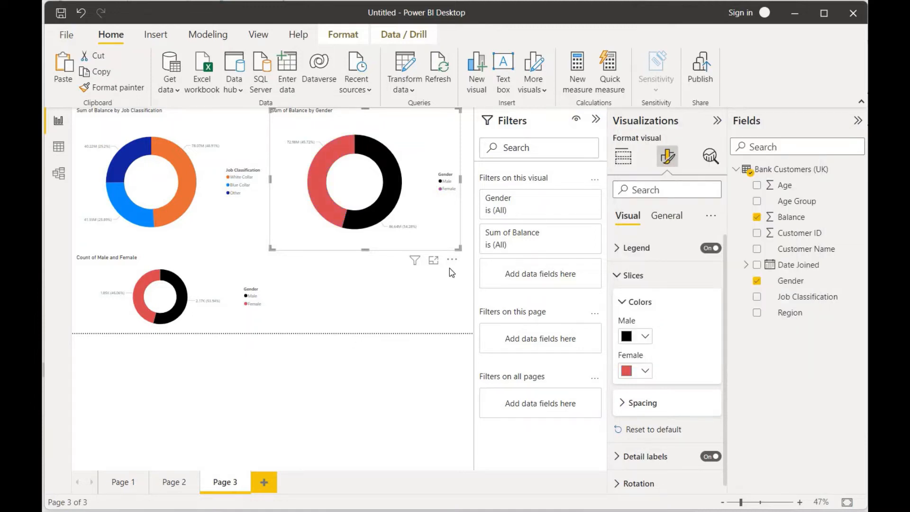
Shorten the title of the Sum of Balance by Gender donut chart to "Balance by Gender"
click(667, 218)
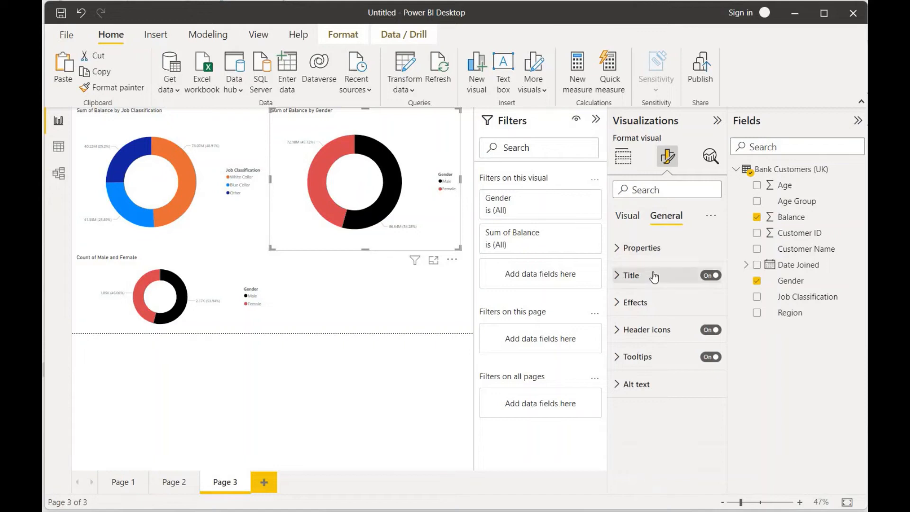
click(654, 274)
drag(652, 317, 579, 316)
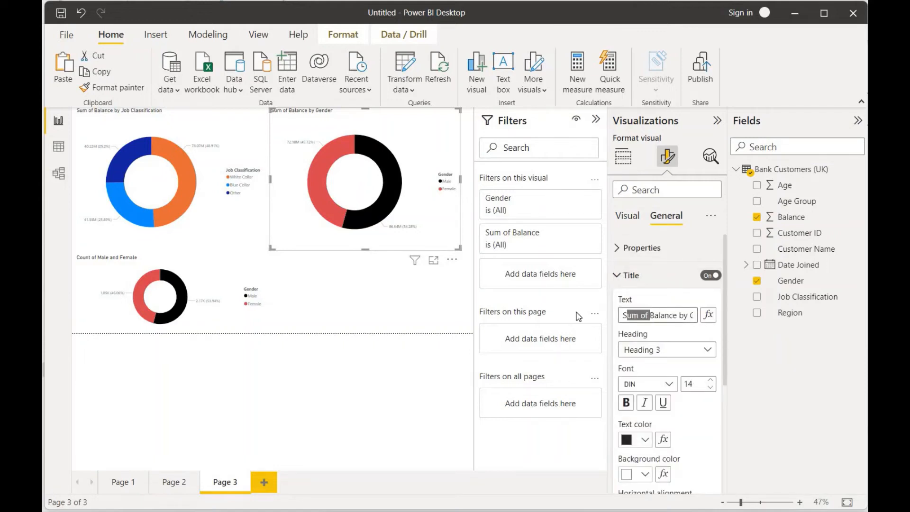
key(BackSpace)
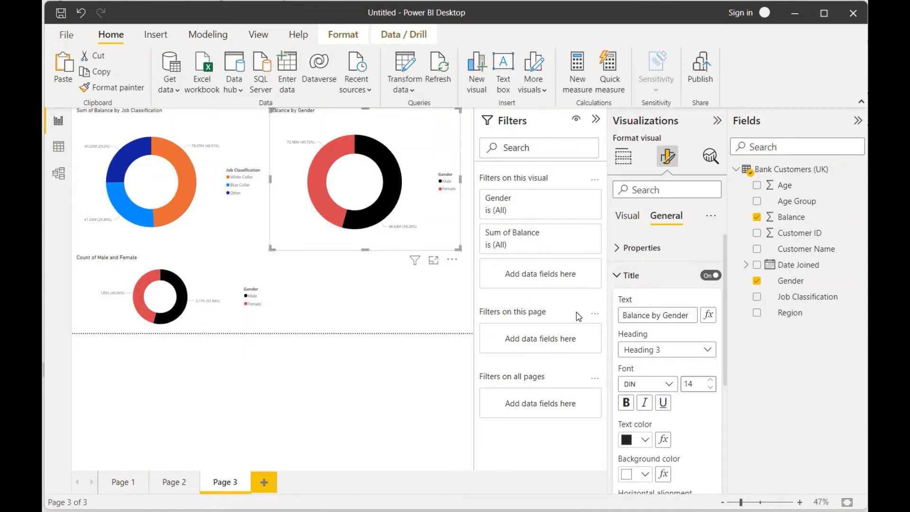
Show the gender count in the Count of Male and Female chart as percent of grand total
click(222, 277)
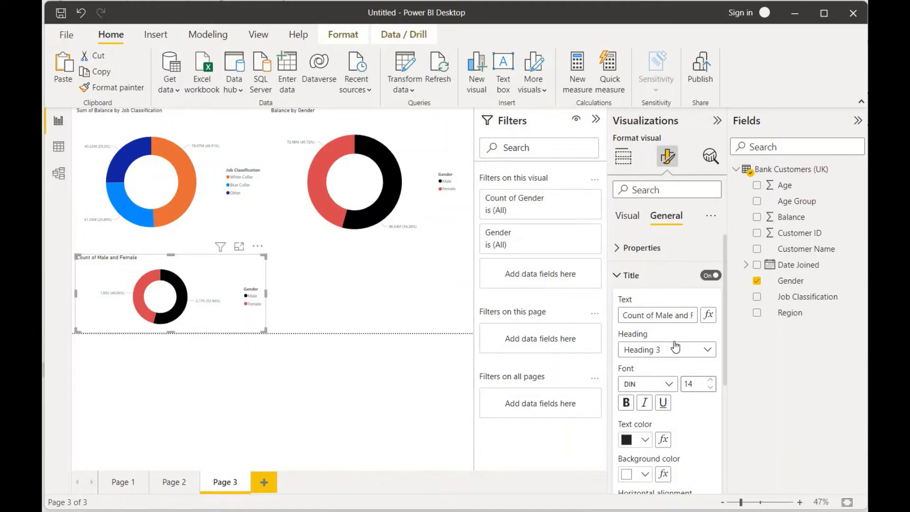
click(644, 280)
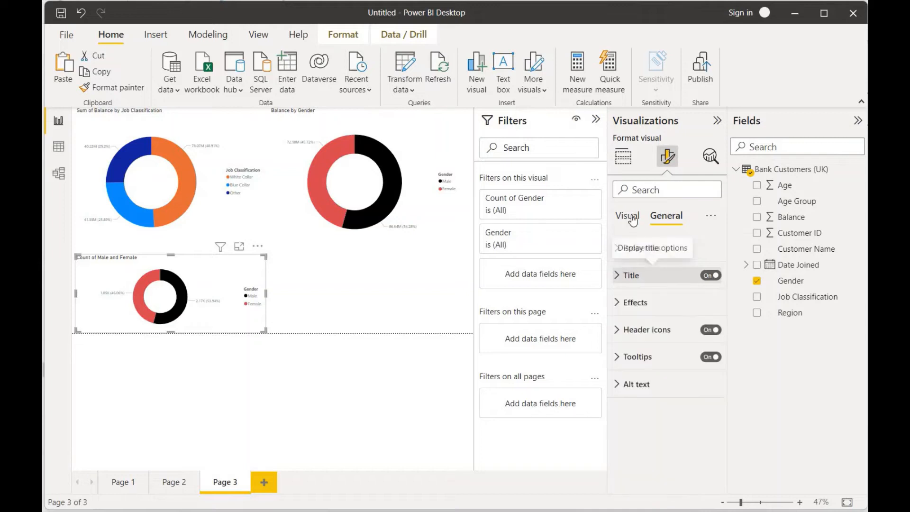
click(630, 216)
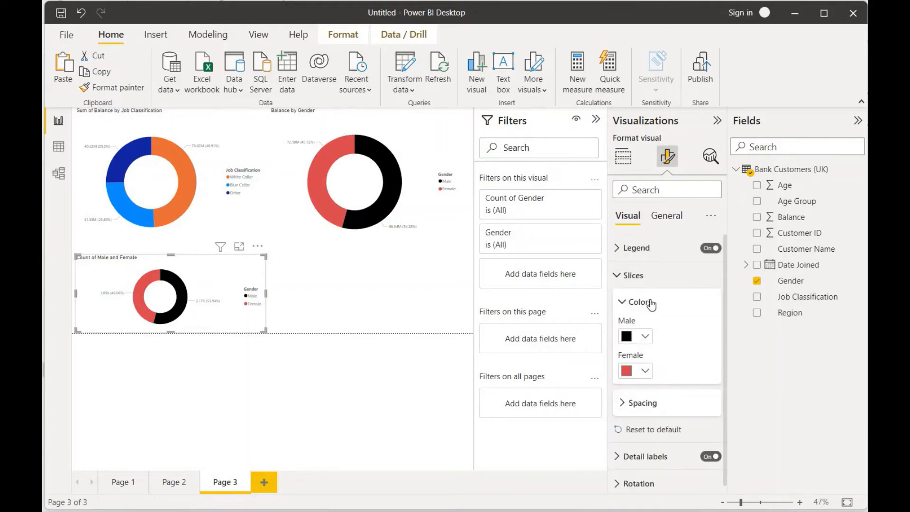
click(640, 281)
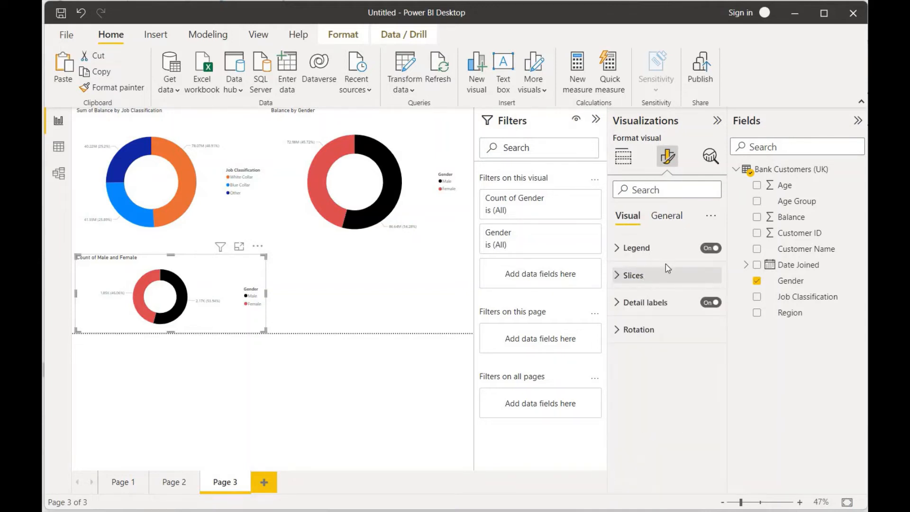
click(625, 156)
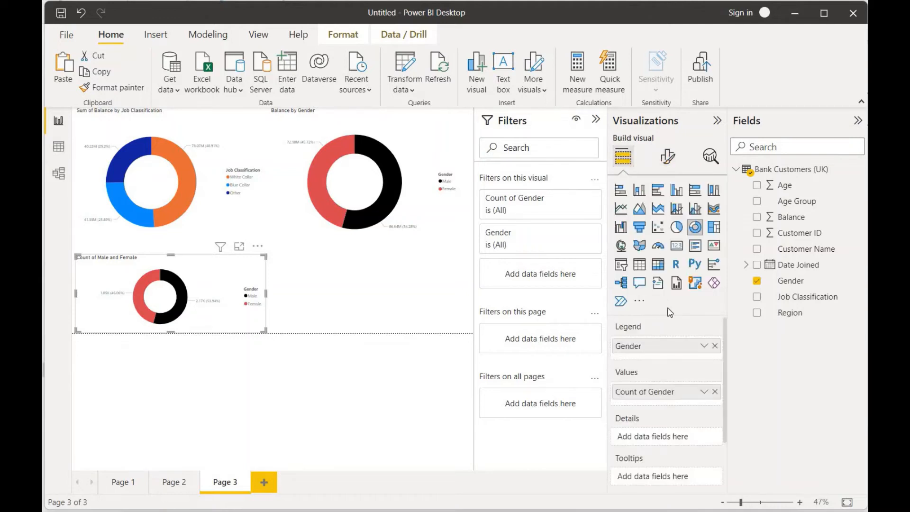
click(705, 394)
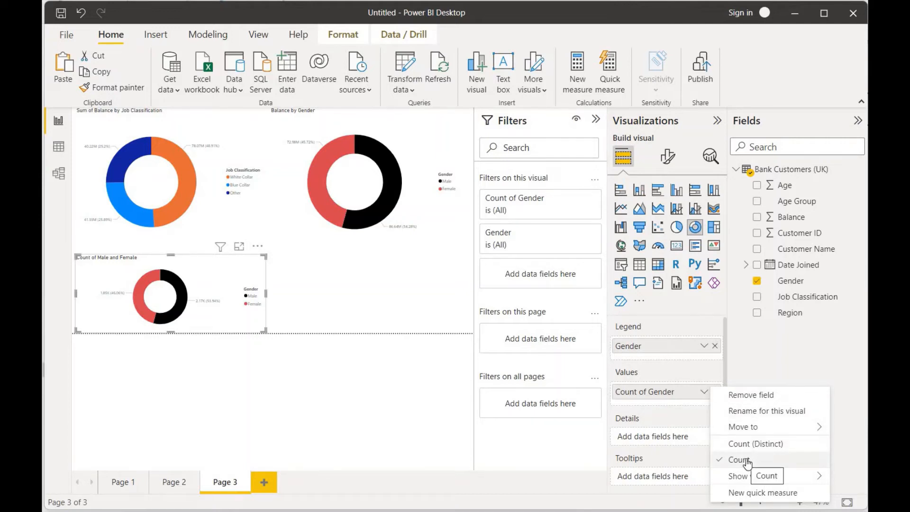
mouse_move(742, 479)
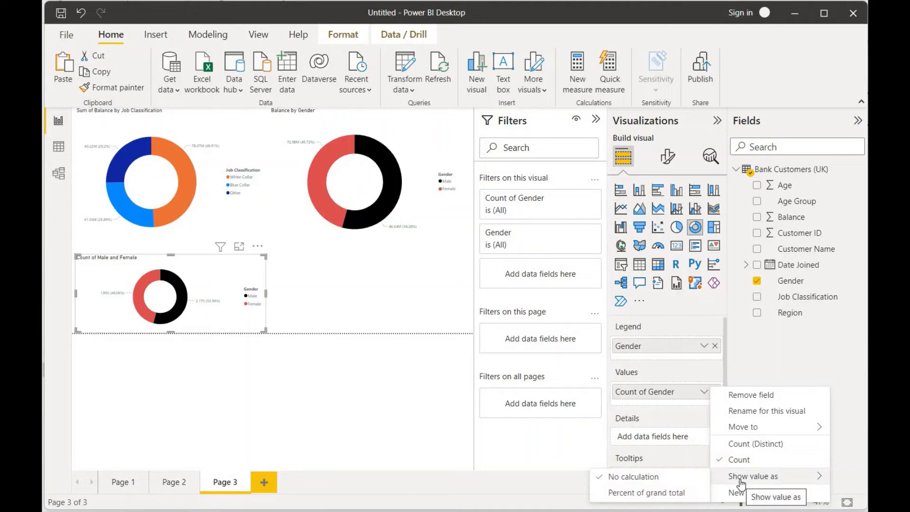
click(670, 493)
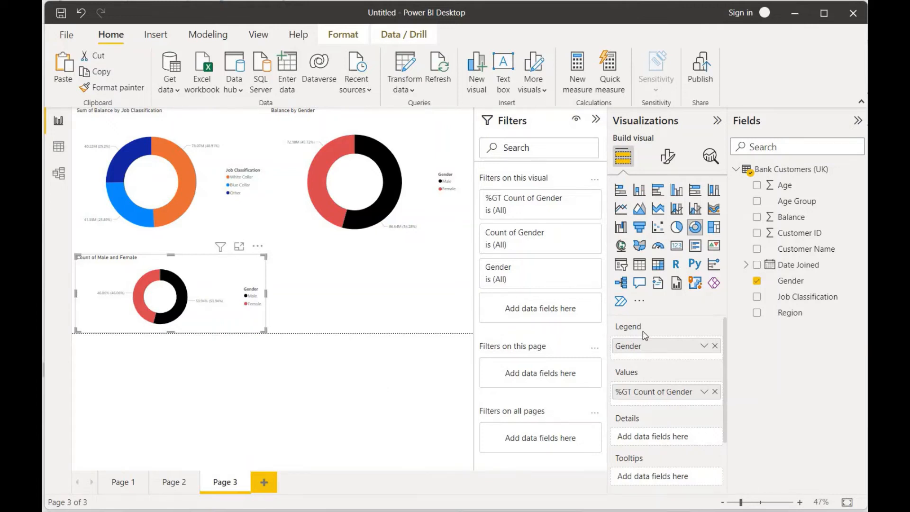
Turn the detail labels of the Count of Male and Female chart off and back on
click(667, 159)
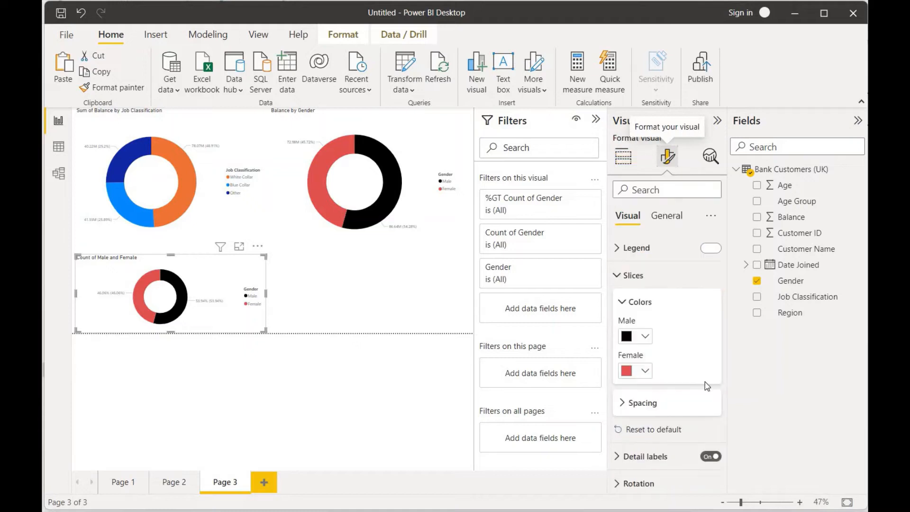
click(712, 458)
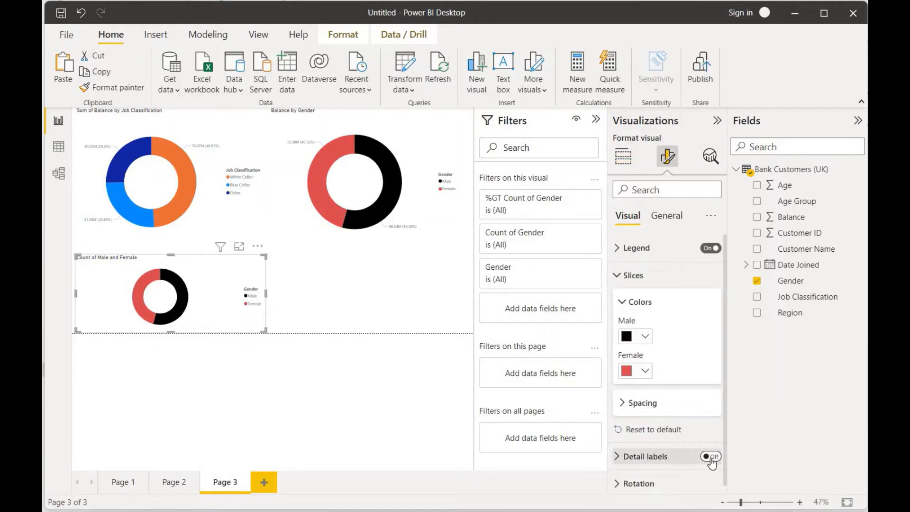
click(637, 276)
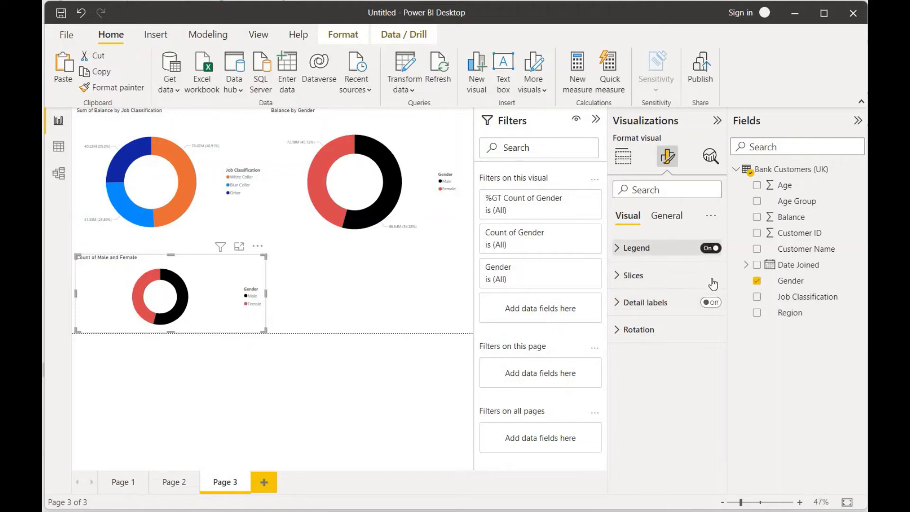
click(711, 303)
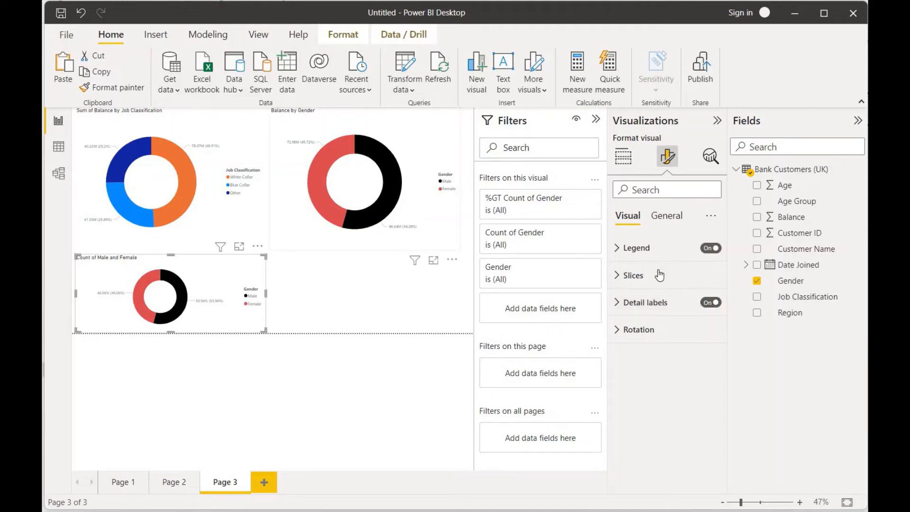
Examine the Balance by Gender chart in focus mode and return to the report
click(427, 240)
click(433, 261)
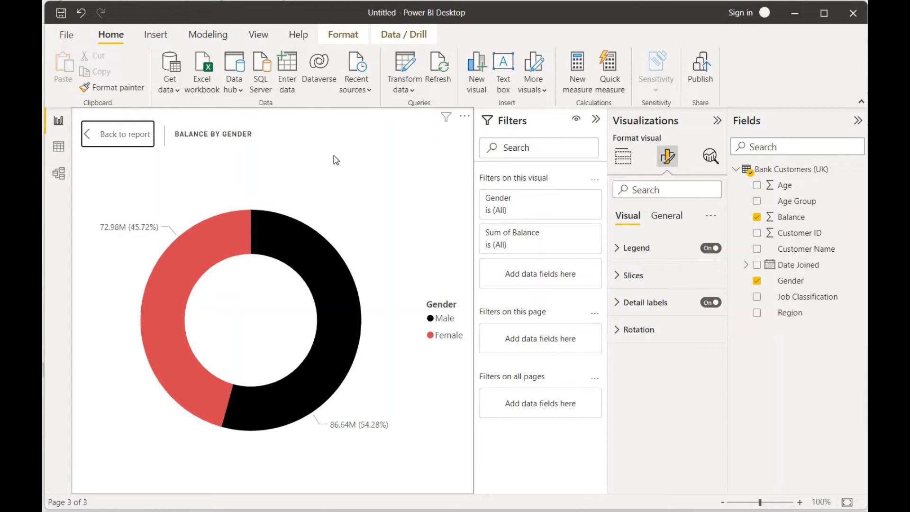
click(129, 136)
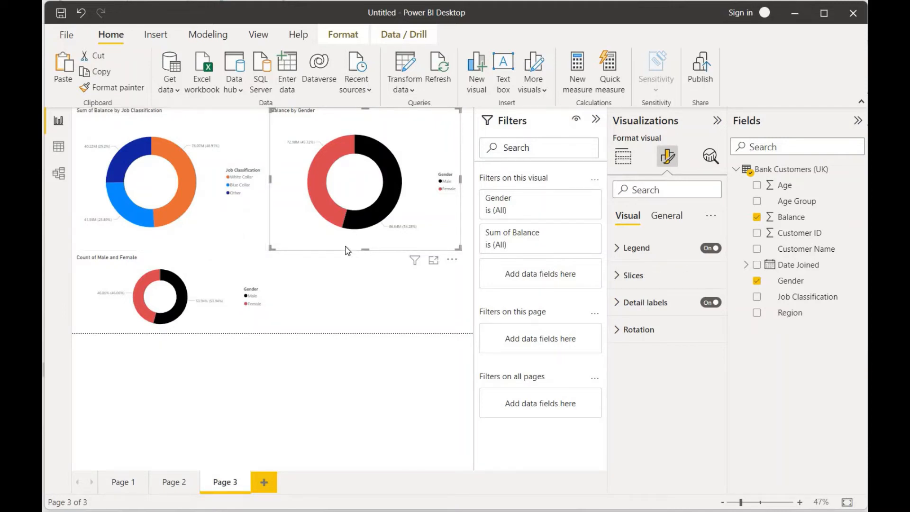
Move the Balance by Gender chart to the lower right corner of the page and reduce its height
drag(348, 308, 351, 326)
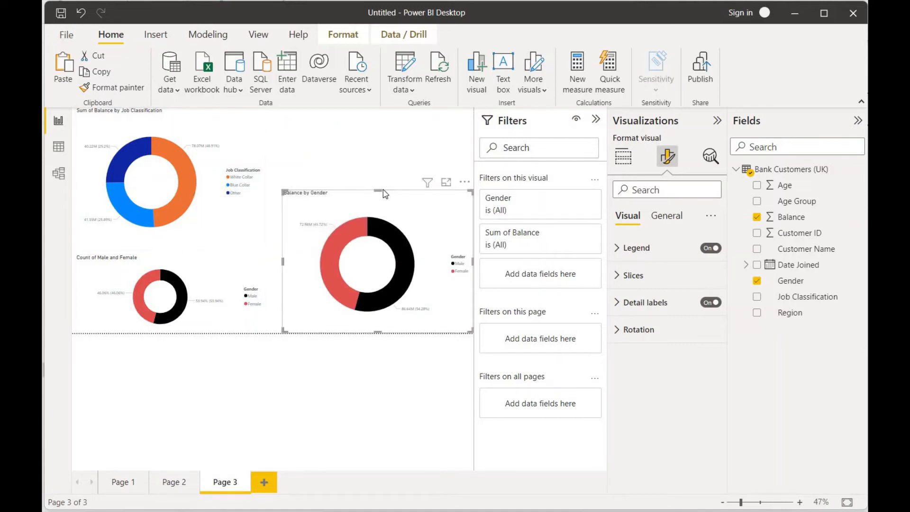
drag(375, 213, 373, 243)
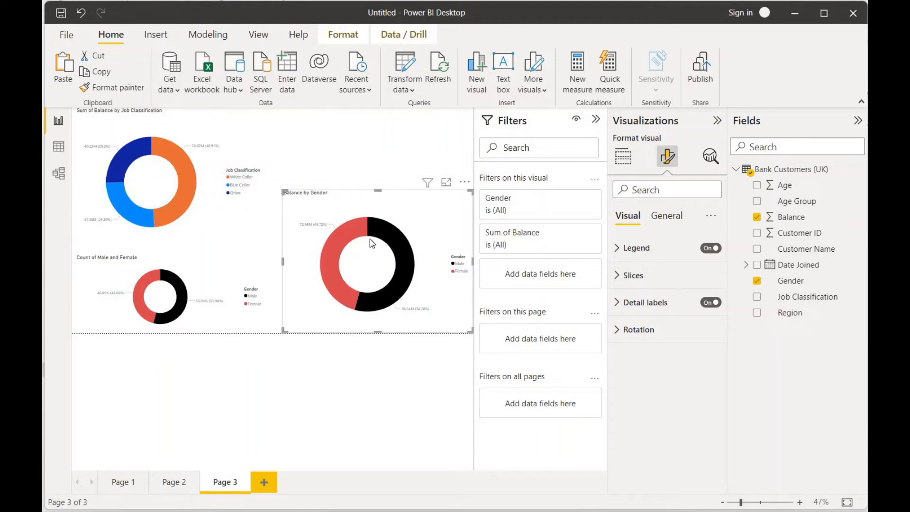
Add a card visual in the free space above the Balance by Gender chart and shrink it
click(362, 174)
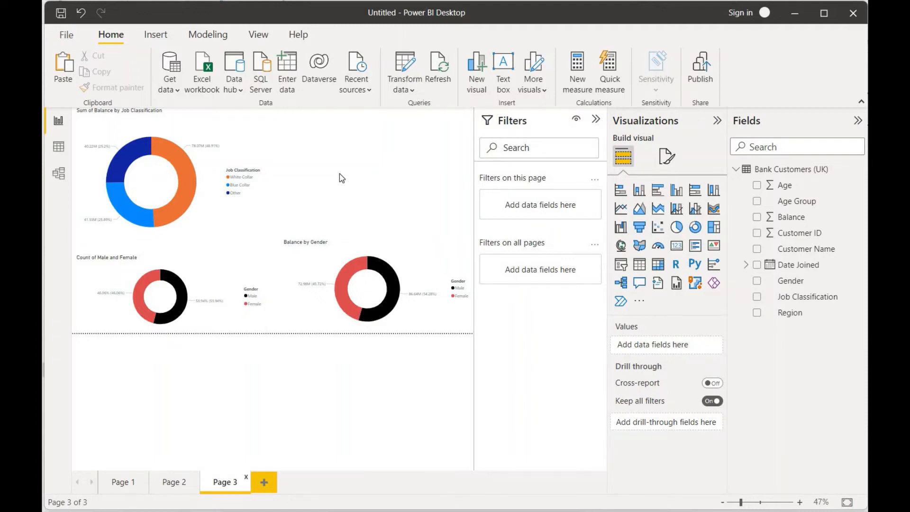
click(677, 246)
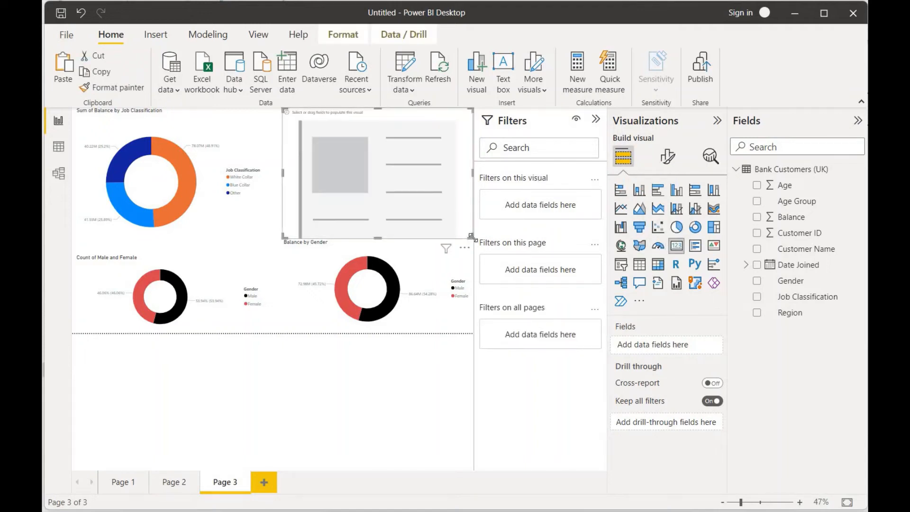
drag(472, 236, 388, 184)
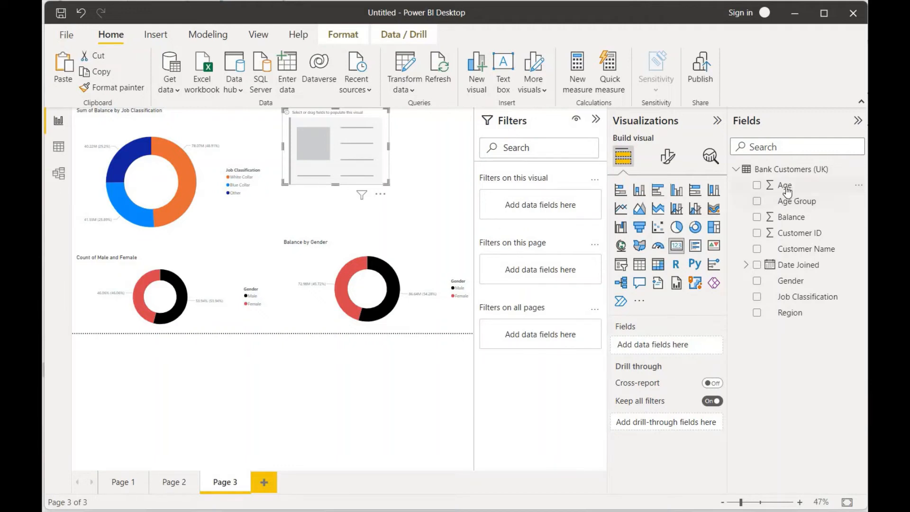
Filter the card by Age with a Top N filter showing the top 1 by Sum of Balance
drag(787, 190, 533, 205)
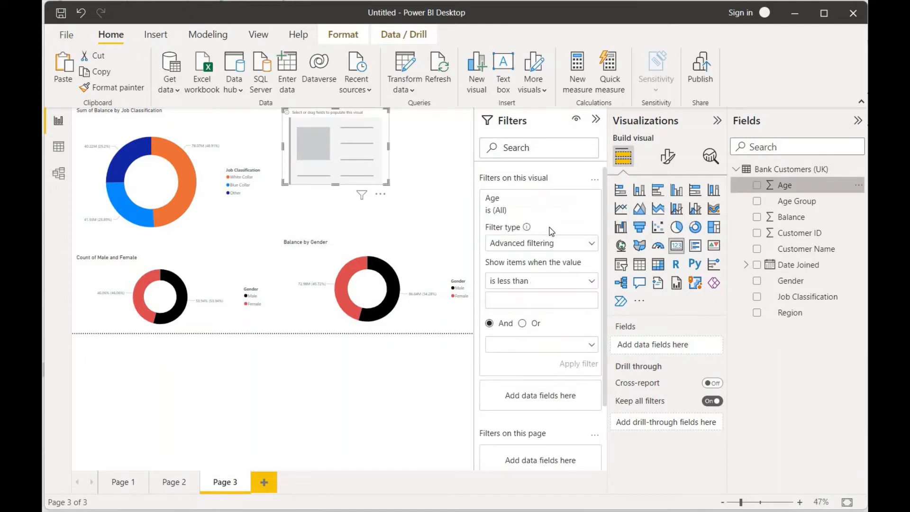
click(592, 245)
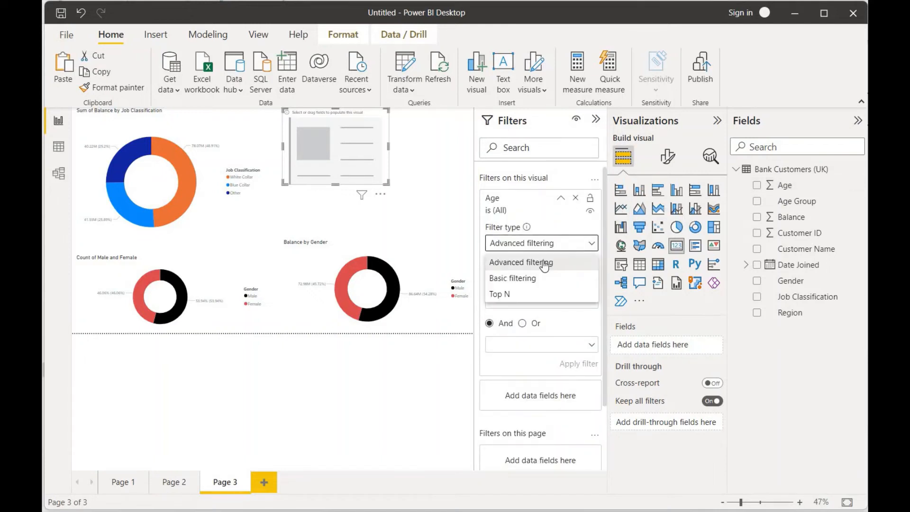
click(498, 295)
click(557, 276)
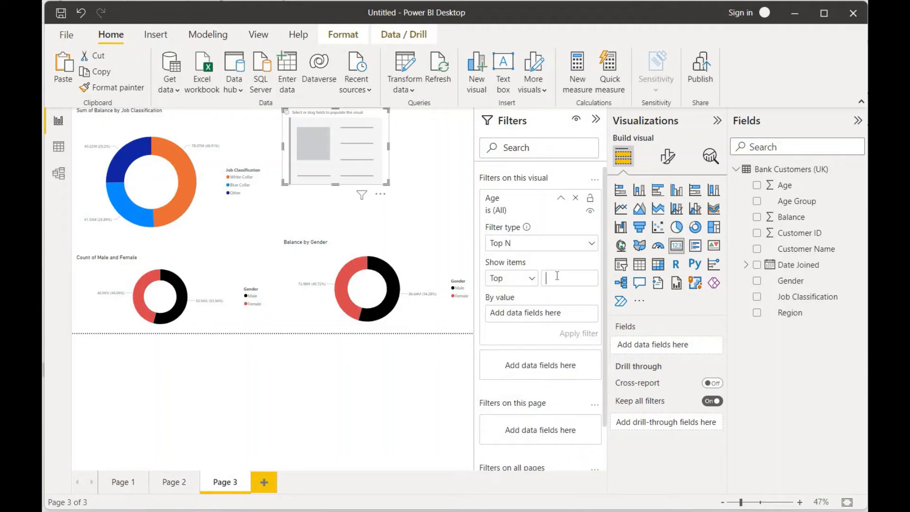
text(1)
drag(754, 221, 544, 315)
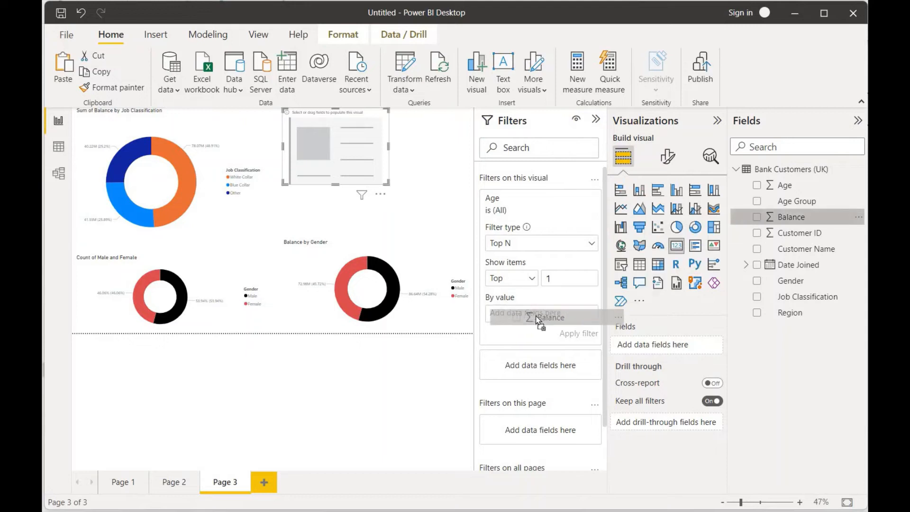
click(575, 332)
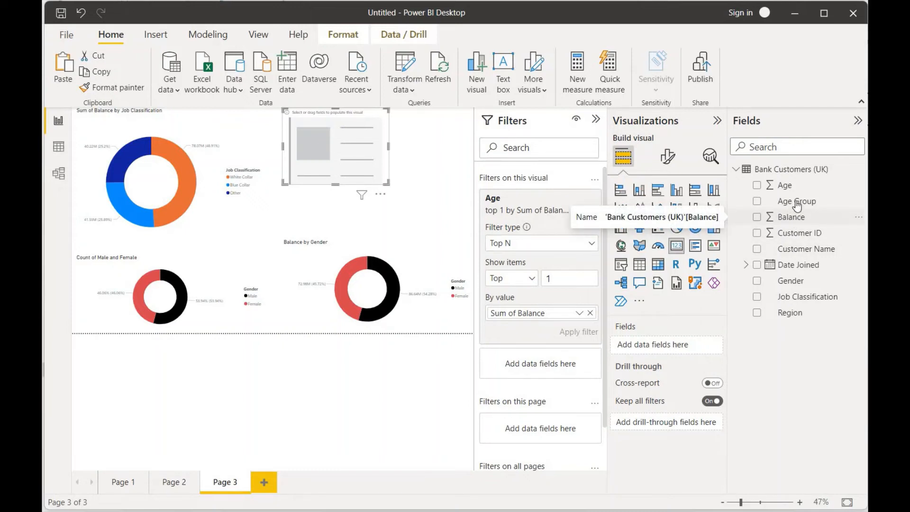
Put the Age field on the card and summarize it as Maximum
drag(786, 186, 675, 346)
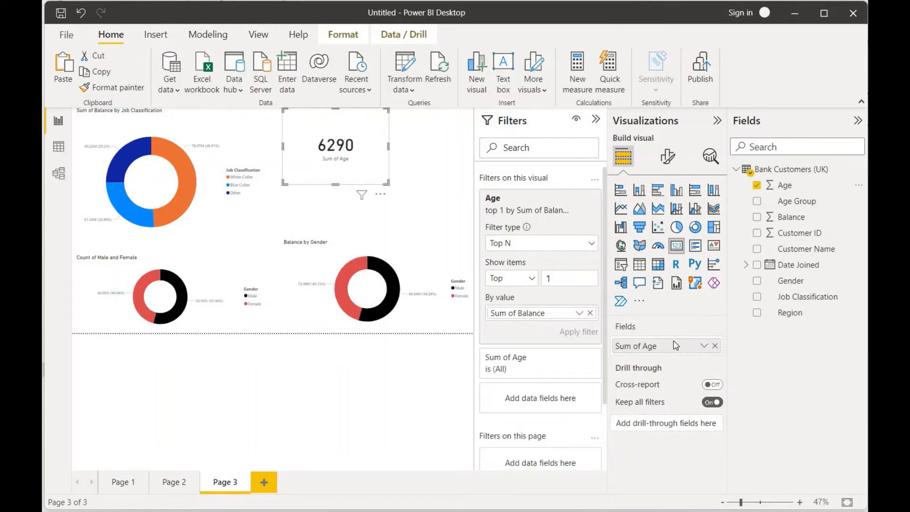
click(705, 347)
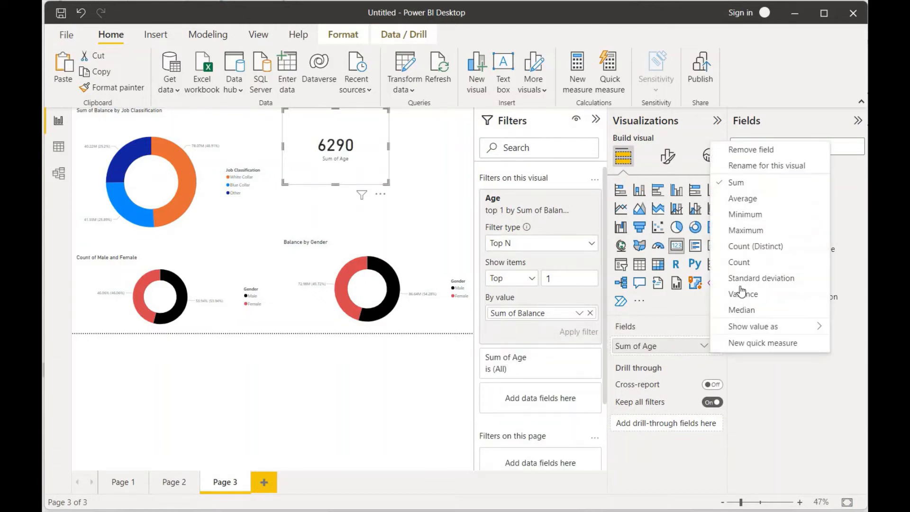
click(746, 231)
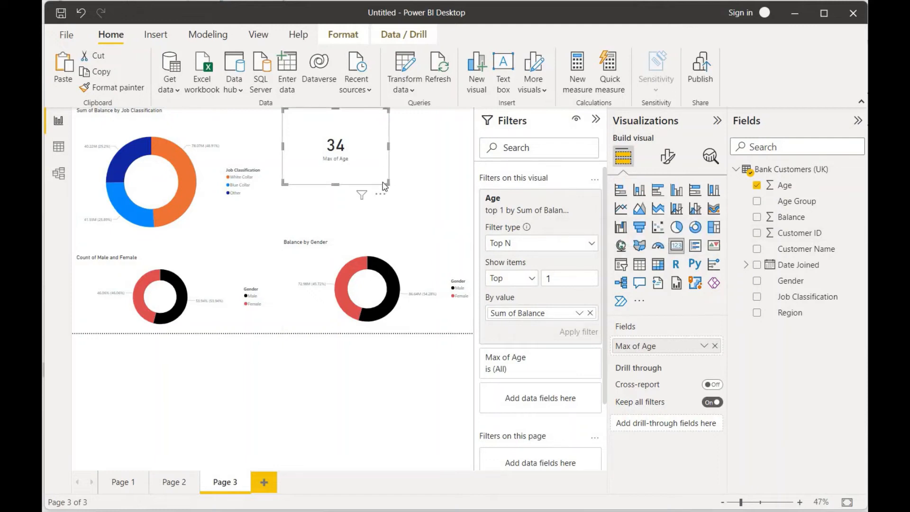
Duplicate the Max of Age card and place the copy to the right of the original
click(301, 217)
drag(335, 170, 435, 165)
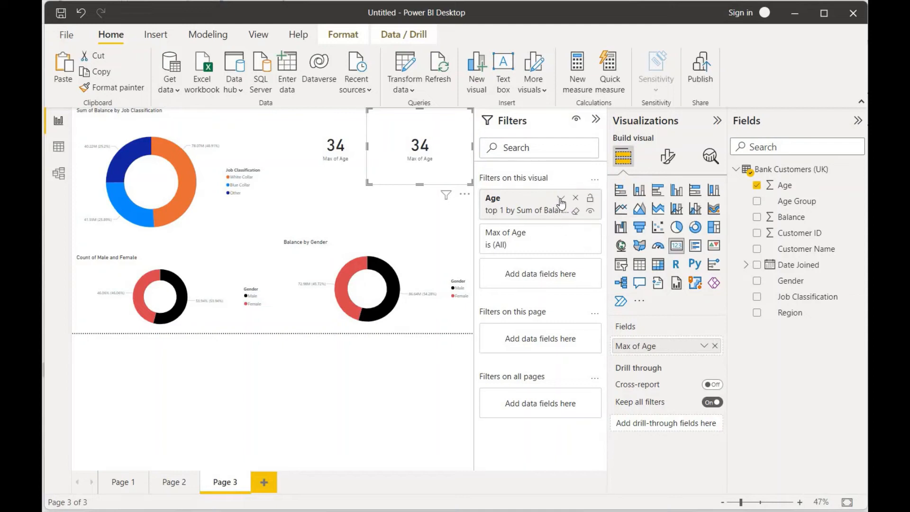
Change the copied Max of Age card's Age filter to show the bottom 1 by Sum of Balance
click(562, 198)
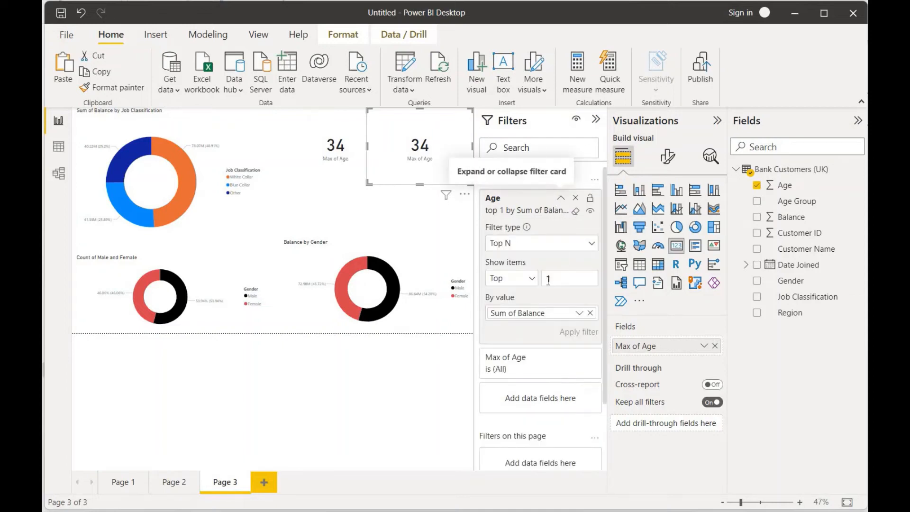
click(531, 282)
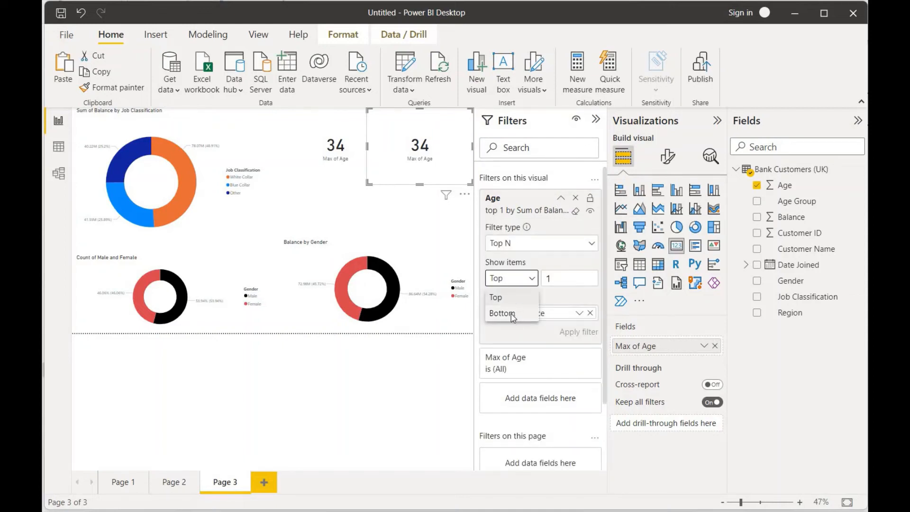
click(512, 315)
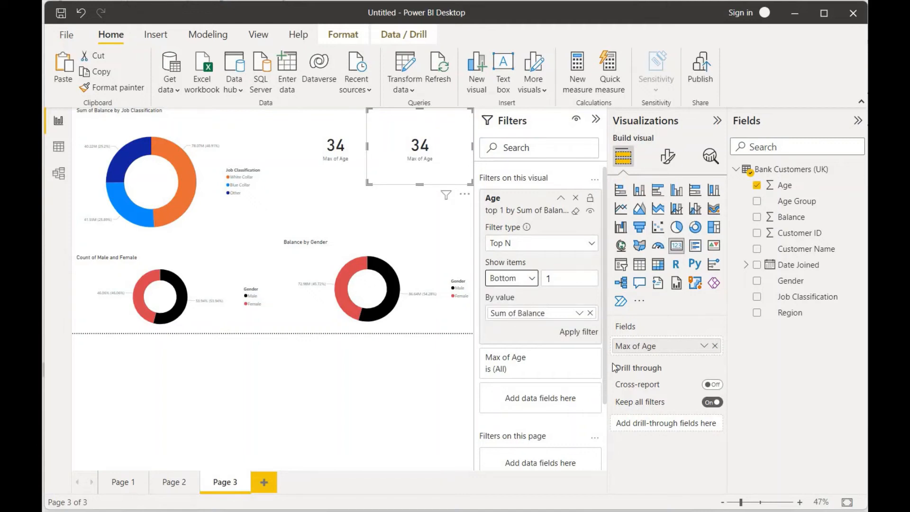
click(704, 347)
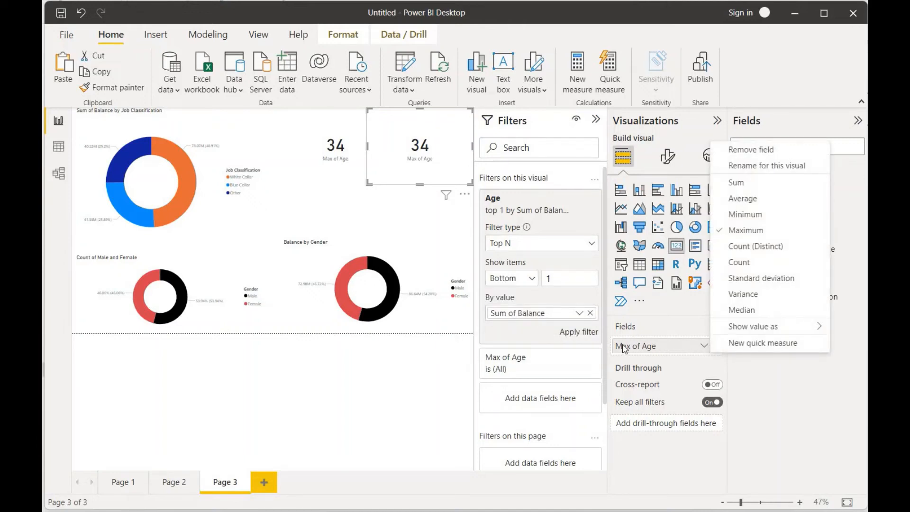
click(577, 333)
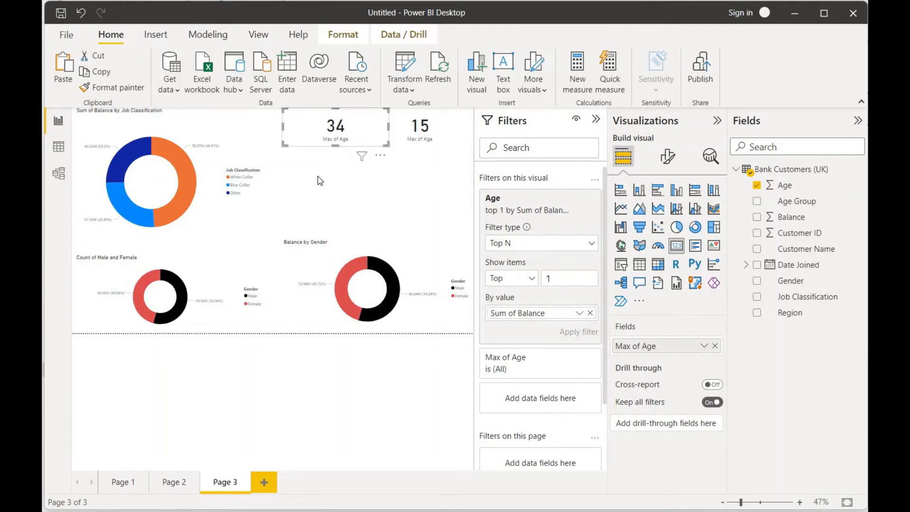
Add a new card visual below the Max of Age cards and filter it by Gender to Female
click(318, 179)
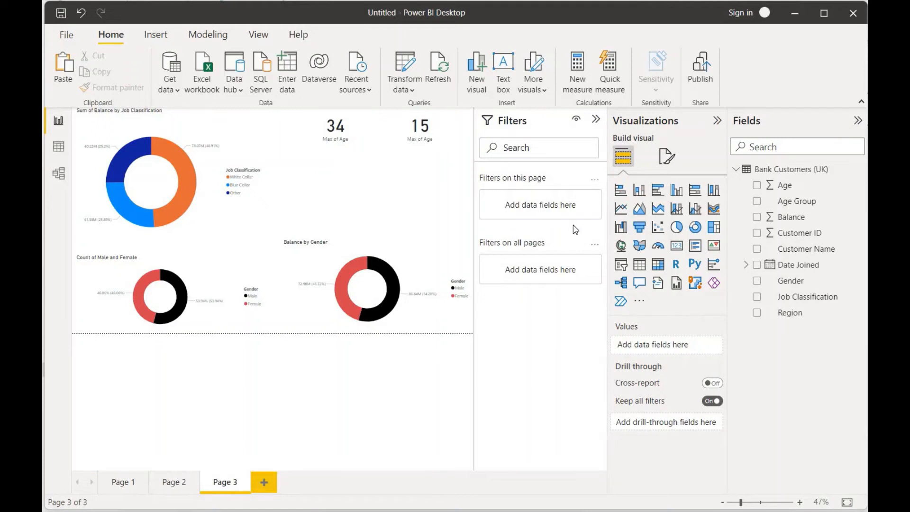
click(677, 251)
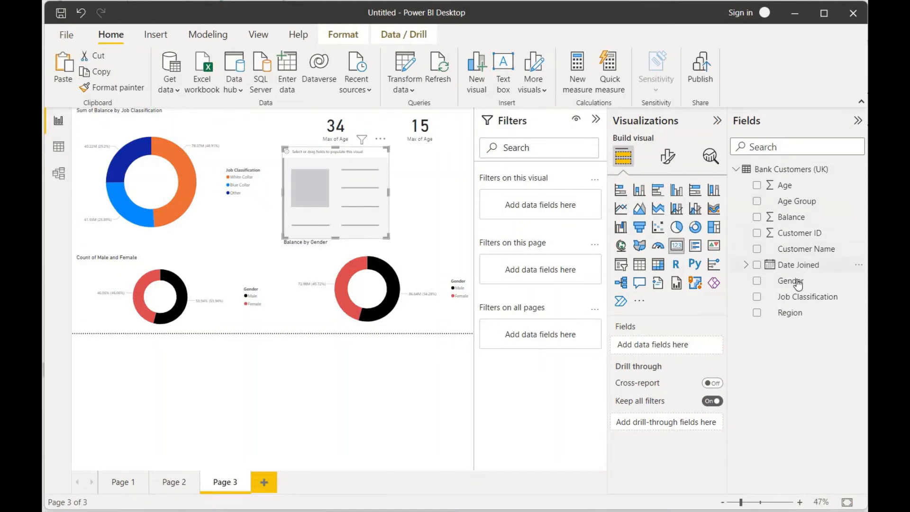
drag(797, 286, 550, 207)
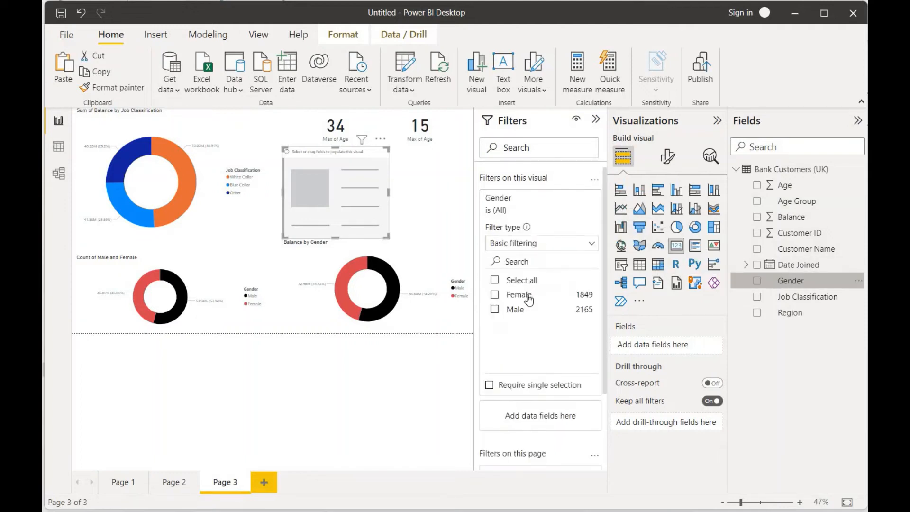
click(495, 296)
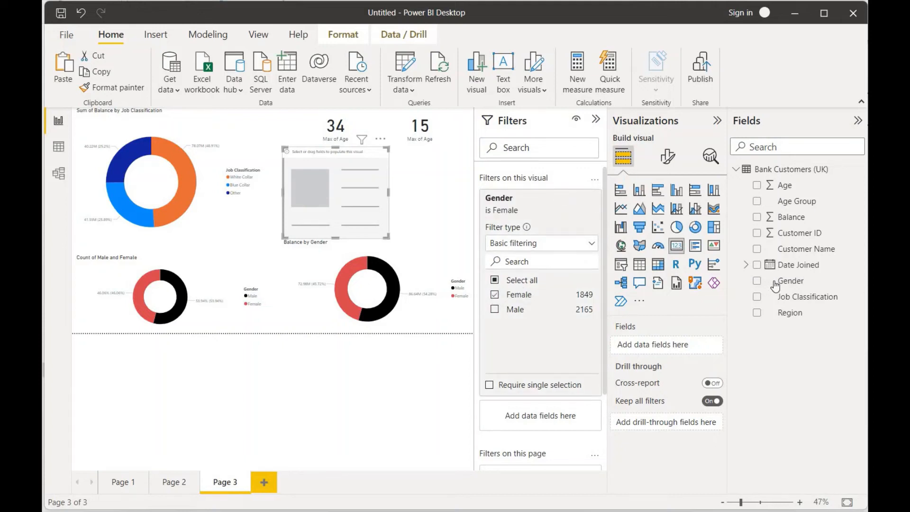
Put the Gender field on the new card and summarize it as Count
drag(789, 284, 668, 345)
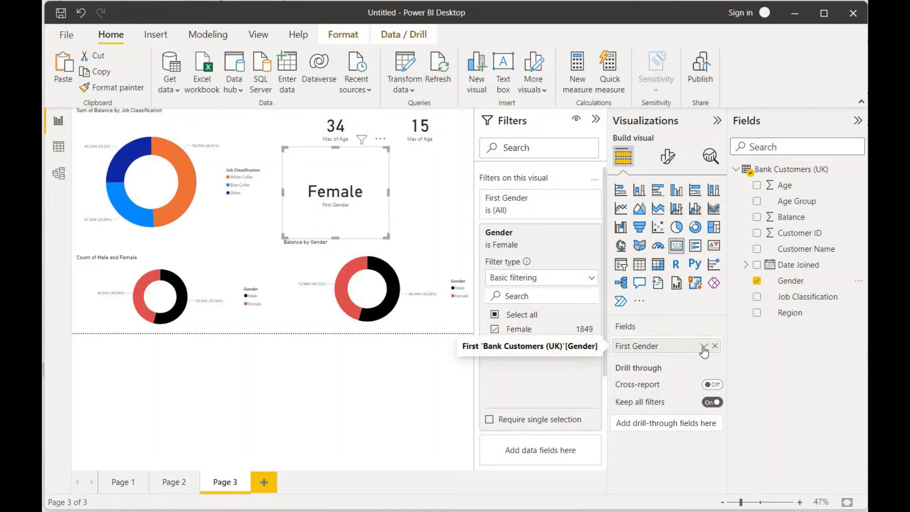
click(703, 348)
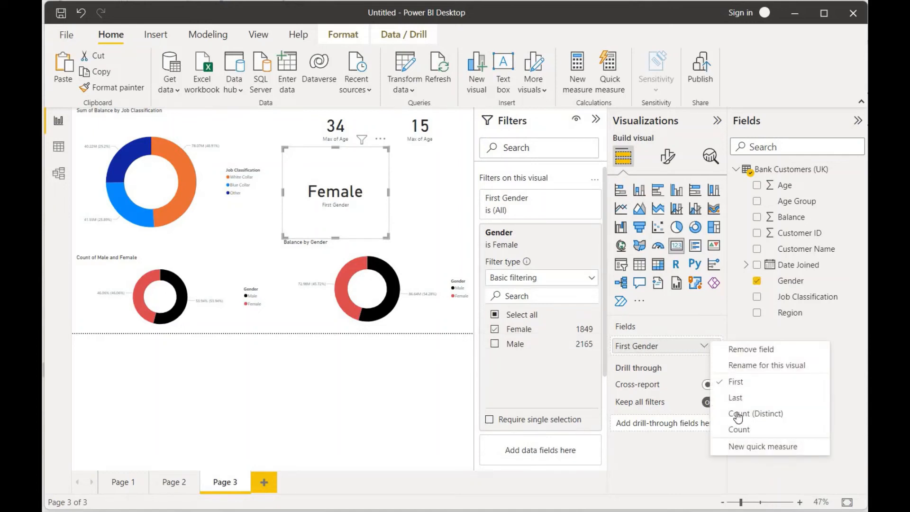
click(739, 429)
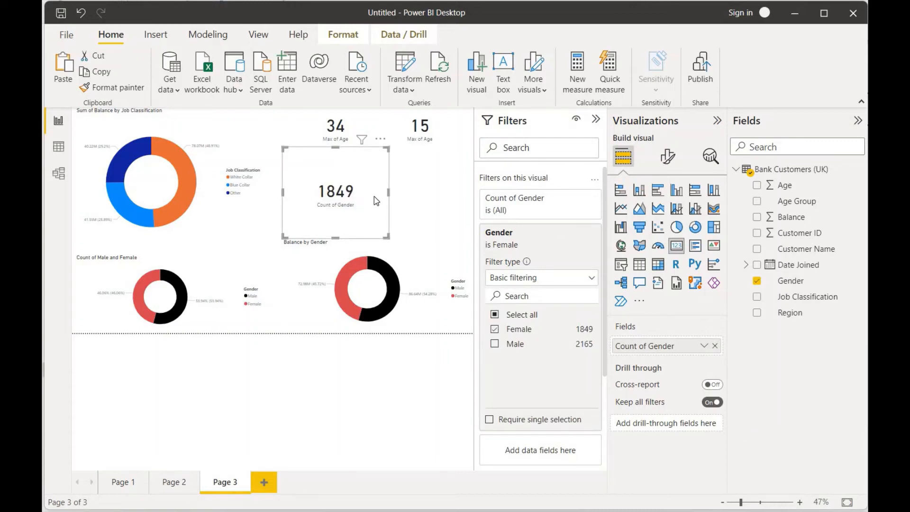
Place a shortened copy of the female Count of Gender card beside the original, with its Gender filter set to Male only
click(410, 197)
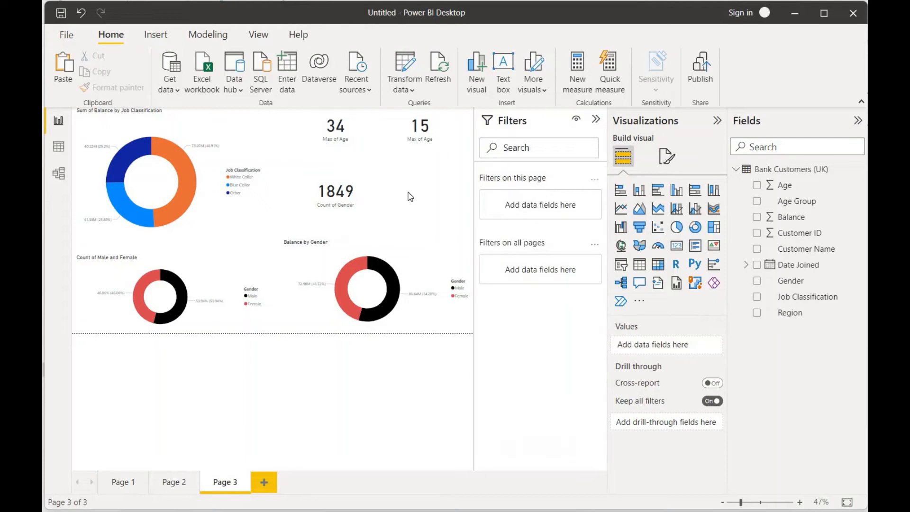
drag(393, 192, 445, 209)
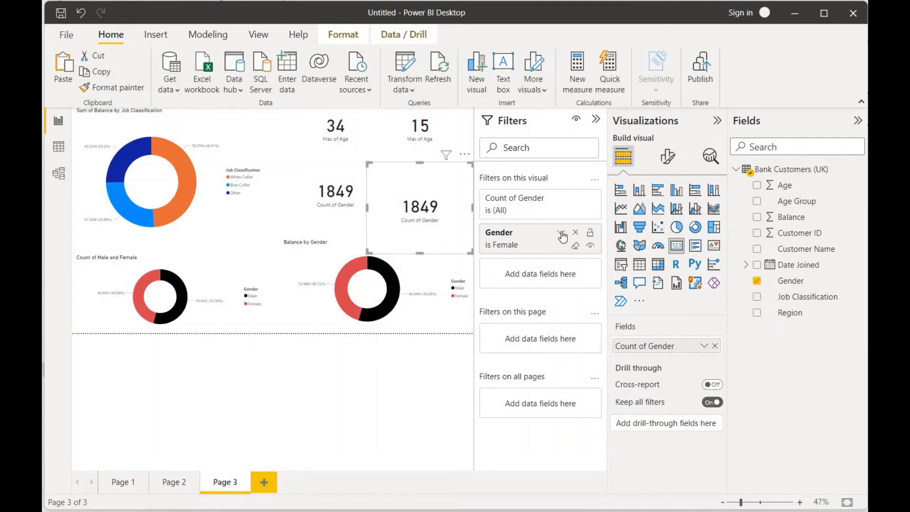
click(562, 233)
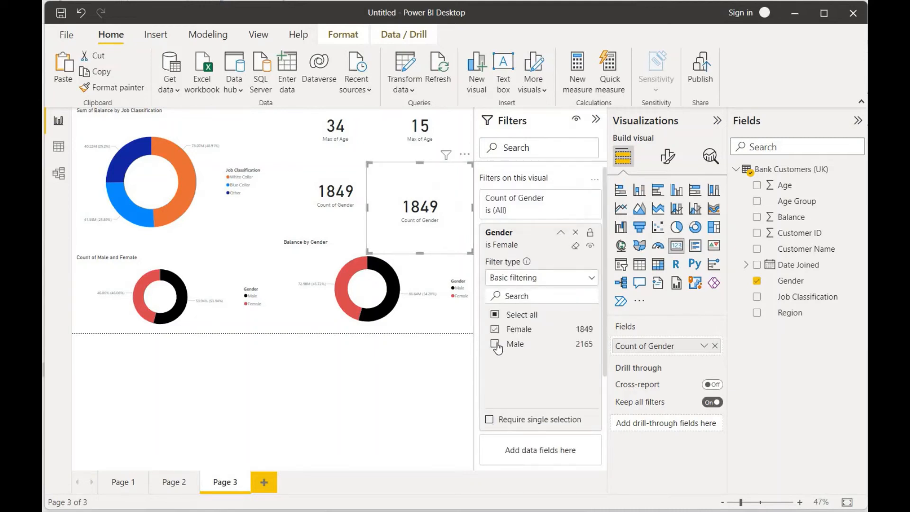
click(495, 344)
click(495, 330)
drag(421, 252, 429, 222)
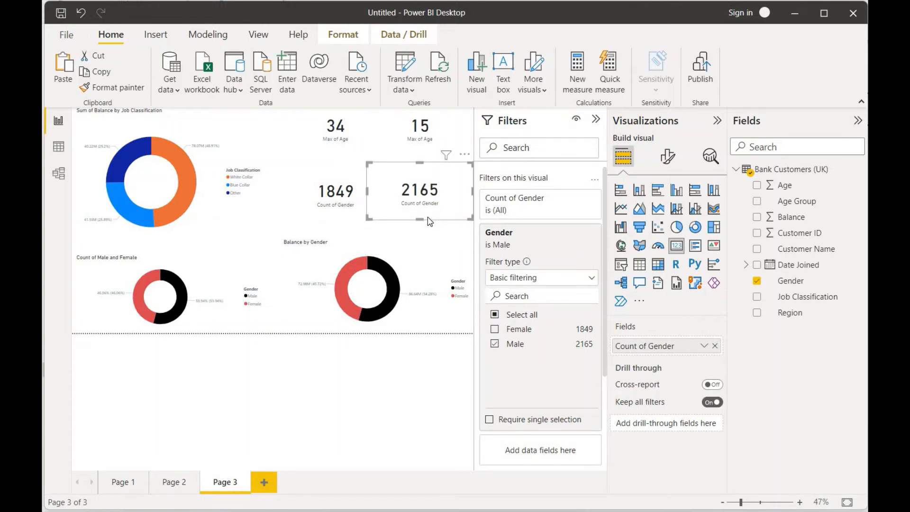
click(290, 444)
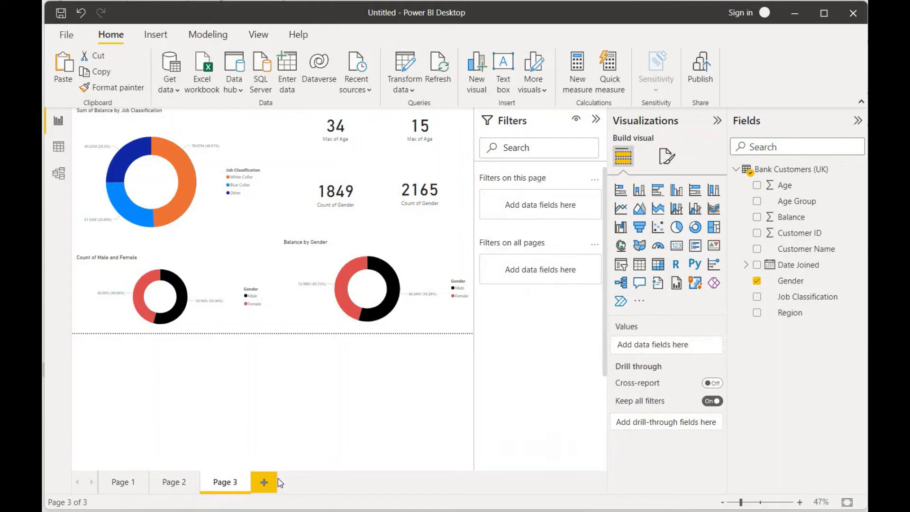
Add a new report page and name it Dashboard
click(264, 482)
double_click(274, 481)
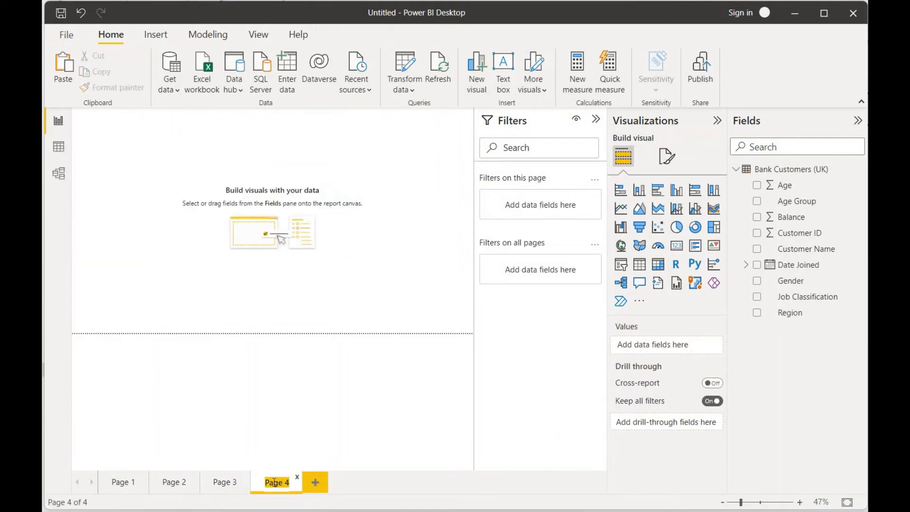
text(Dashb)
text(oard)
key(Return)
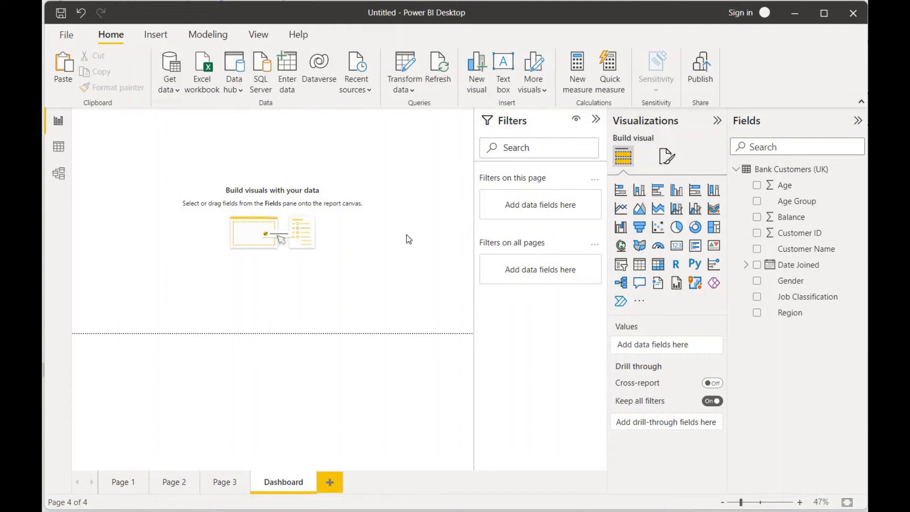
Set pexels-alesia-kozik-6778650.jpg from the Downloads folder as the Dashboard page's canvas background image
click(667, 159)
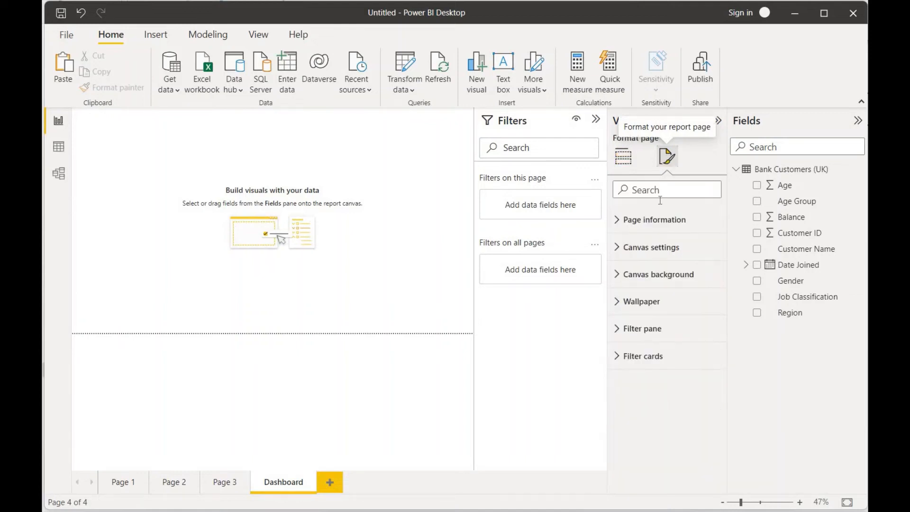
click(650, 277)
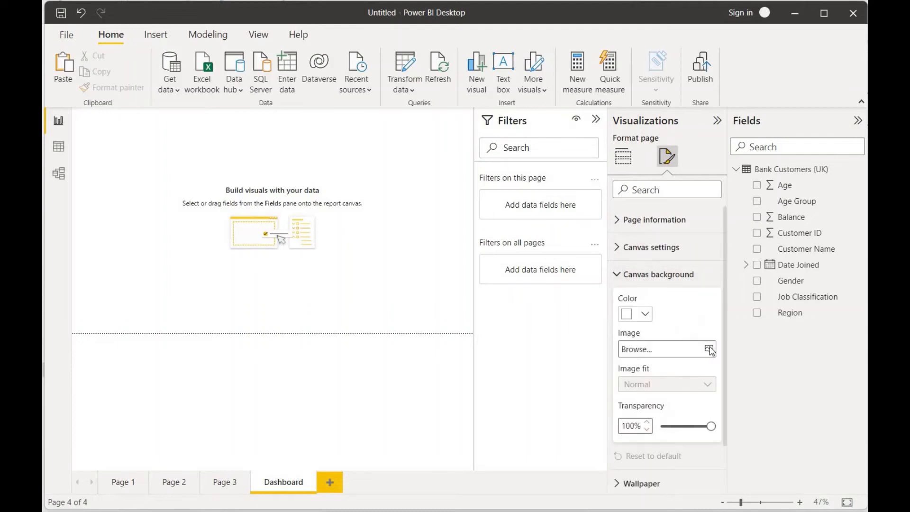
click(709, 350)
click(116, 184)
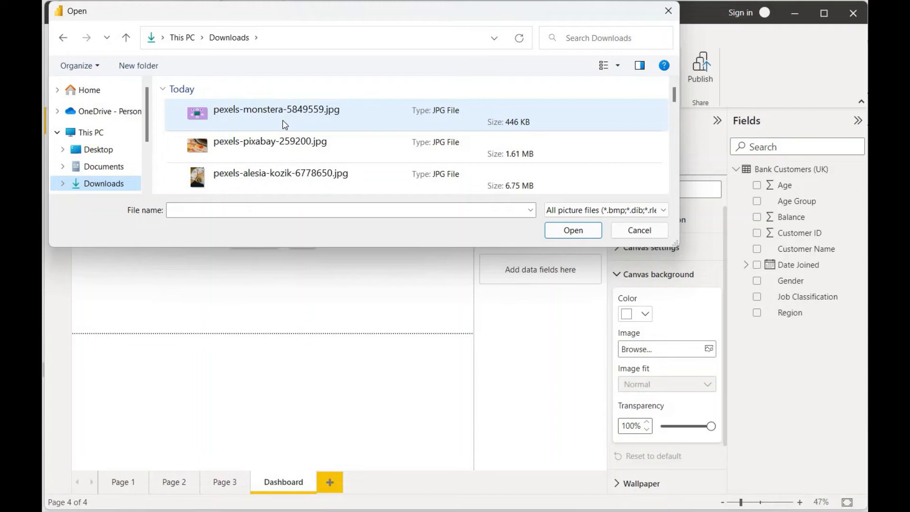
double_click(284, 186)
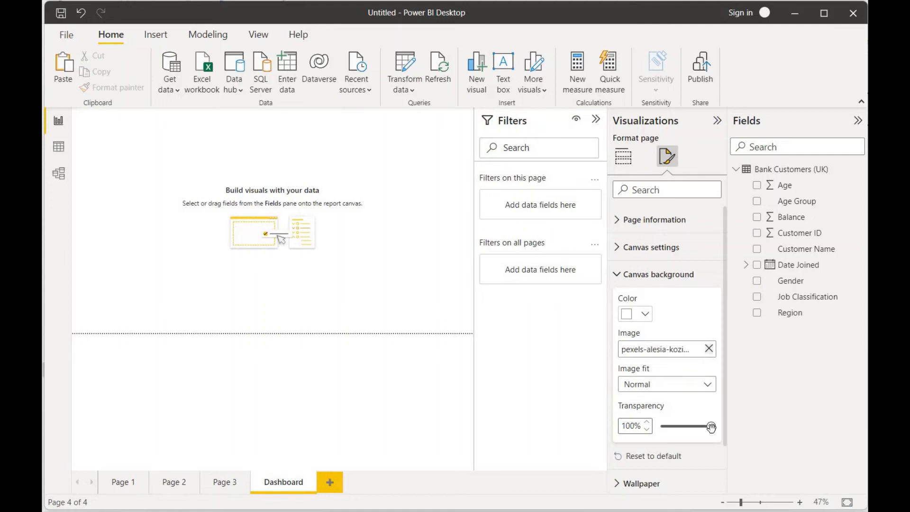
Set the canvas background's transparency to 50%
drag(712, 428, 688, 428)
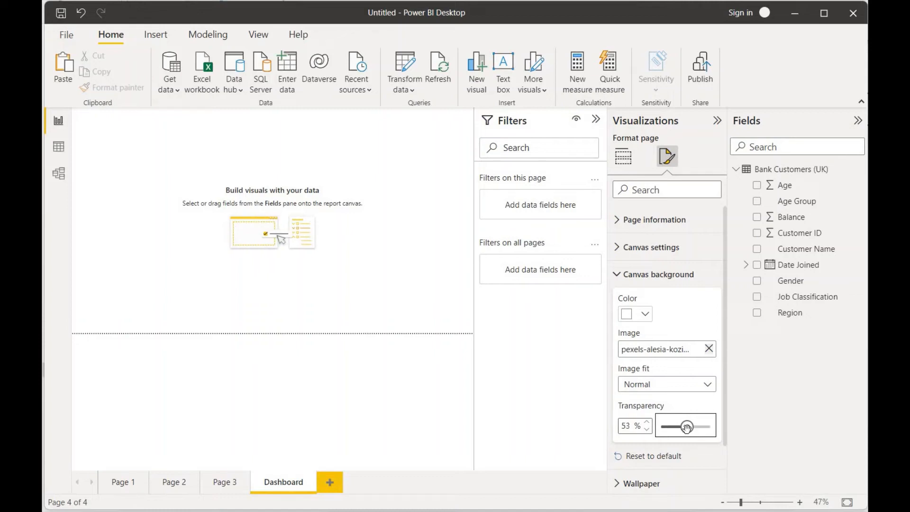
click(648, 430)
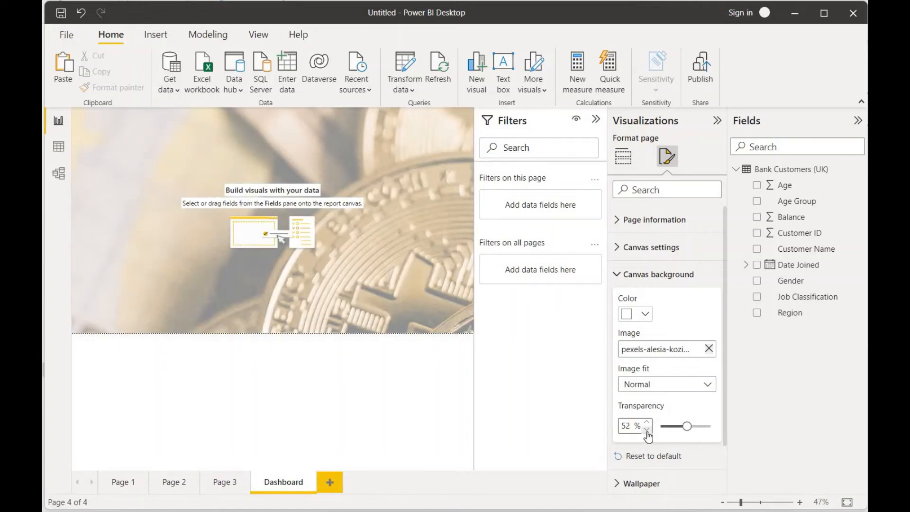
click(648, 431)
click(648, 431)
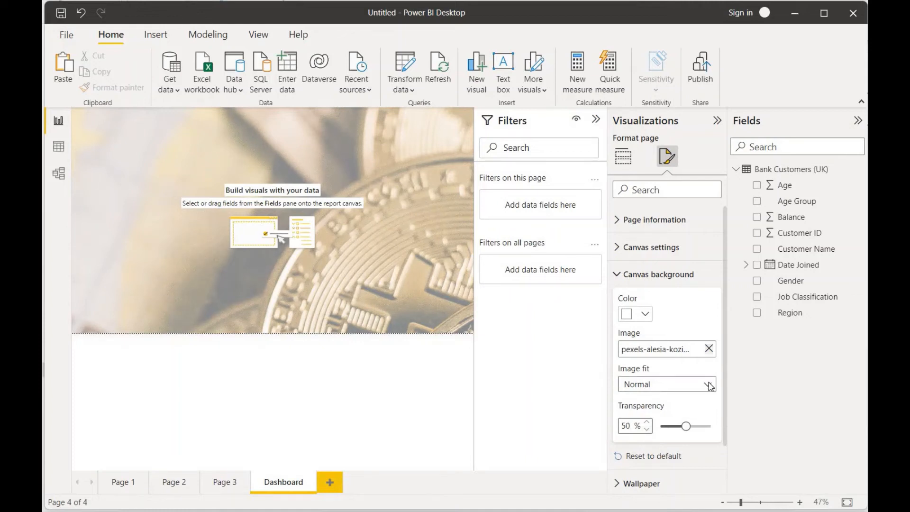
Set the background image fit to Fit and its transparency to 29%
click(709, 385)
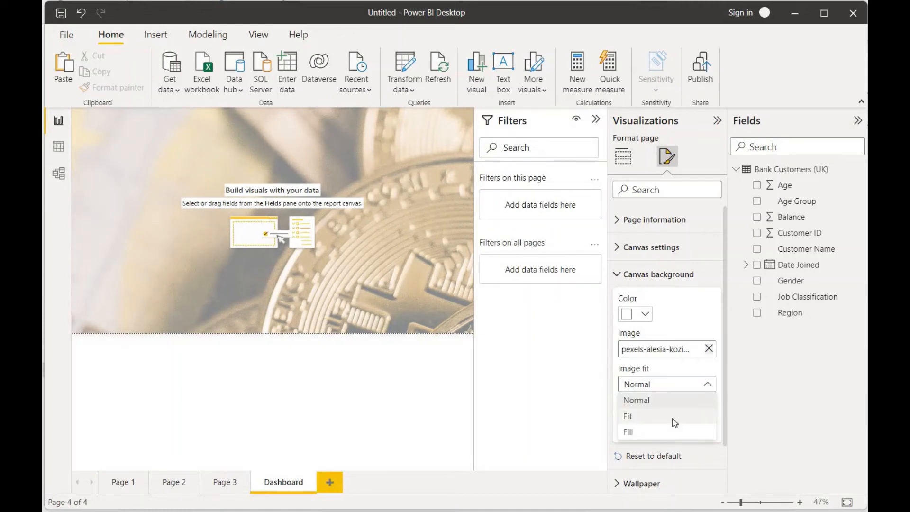
click(675, 417)
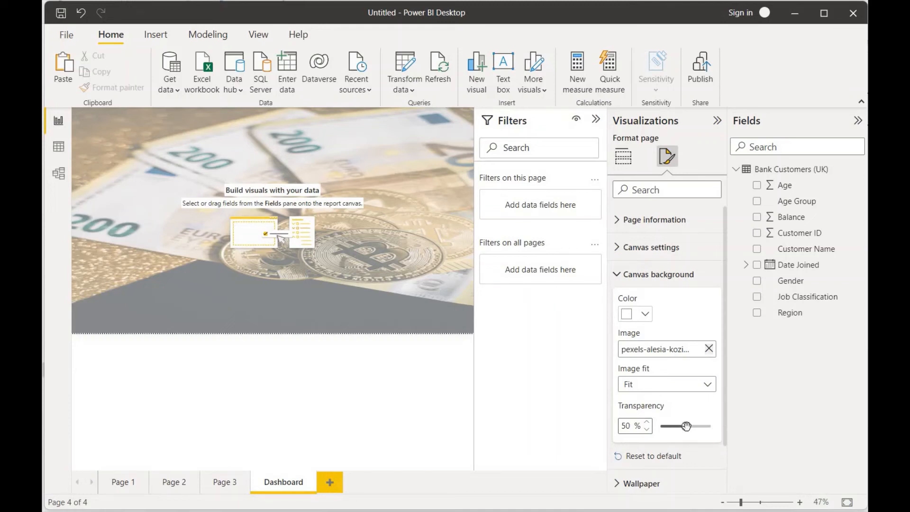
drag(687, 426, 676, 426)
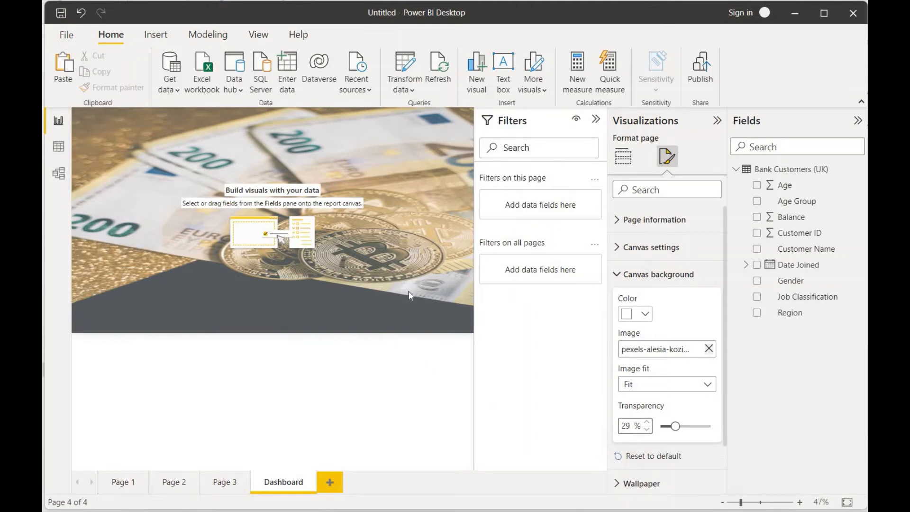
Copy the Balance by Age and Gender, Age Group Gender Ratio and Customer Joined charts from Page 1 onto the Dashboard page
click(122, 482)
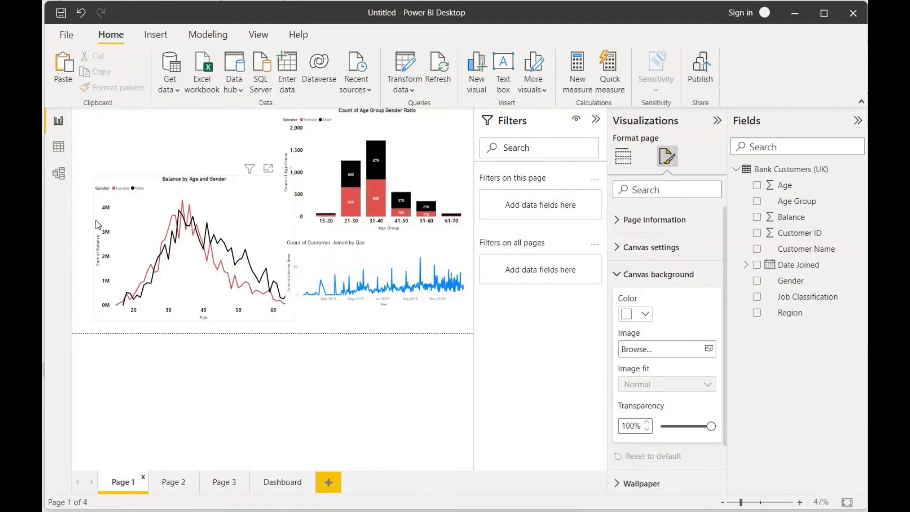
click(98, 224)
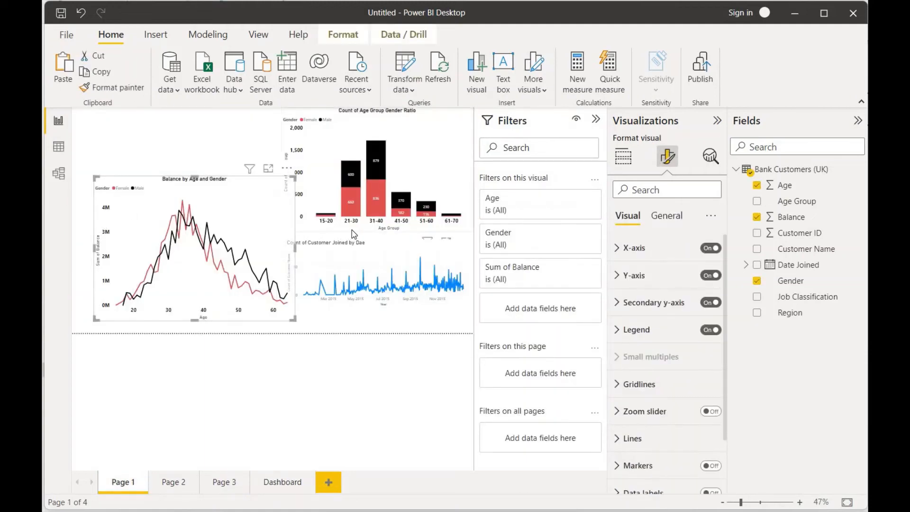
ctrl+click(352, 229)
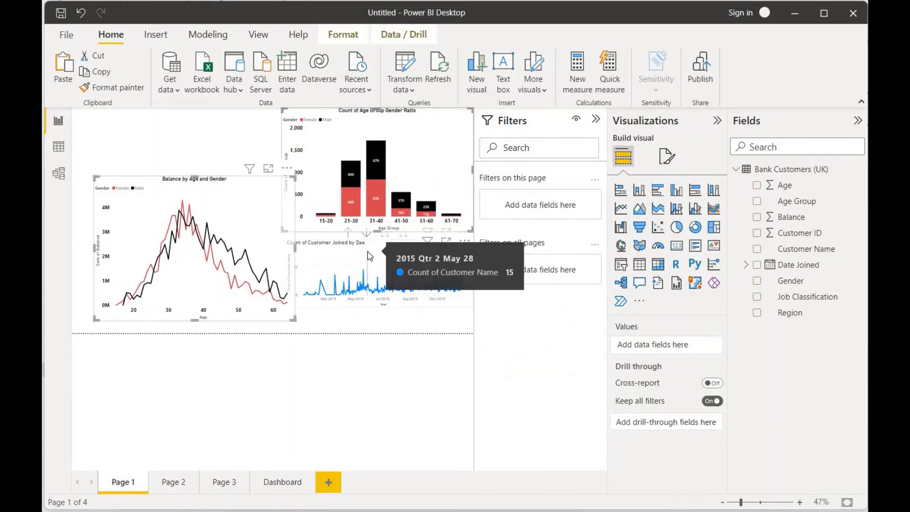
ctrl+click(369, 256)
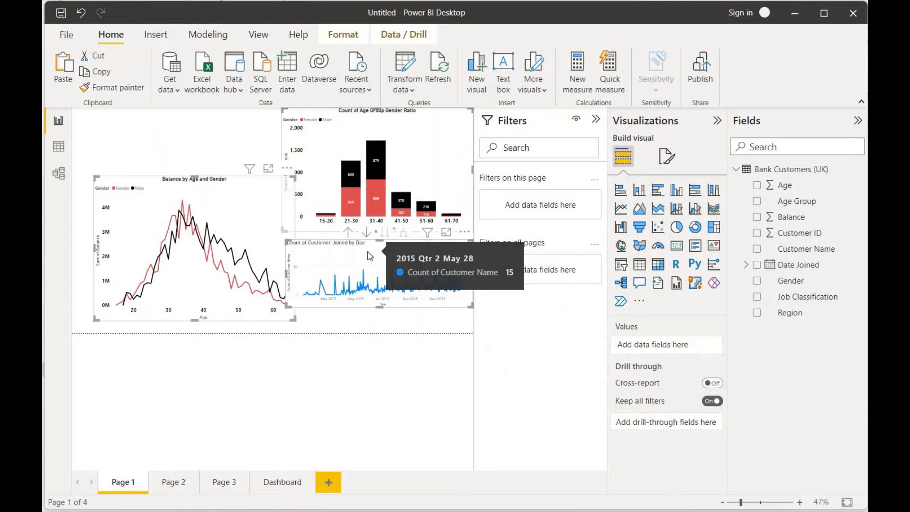
click(285, 489)
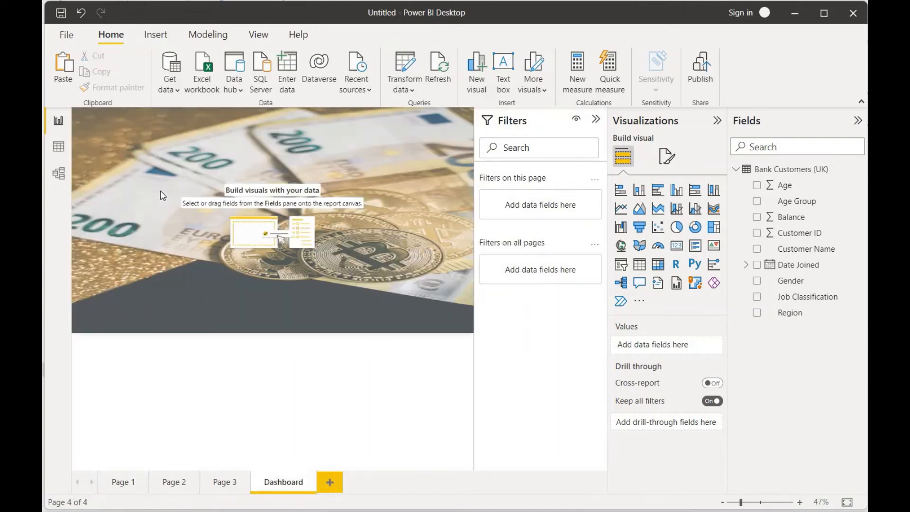
key(ctrl+v)
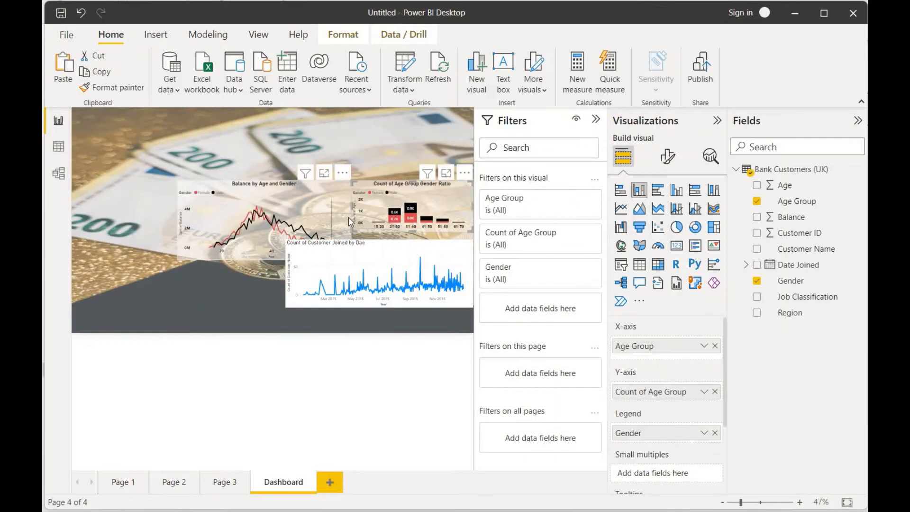
Narrow the Balance by Age and Gender chart slightly and move the Customer Joined chart down to the page's lower edge
click(340, 219)
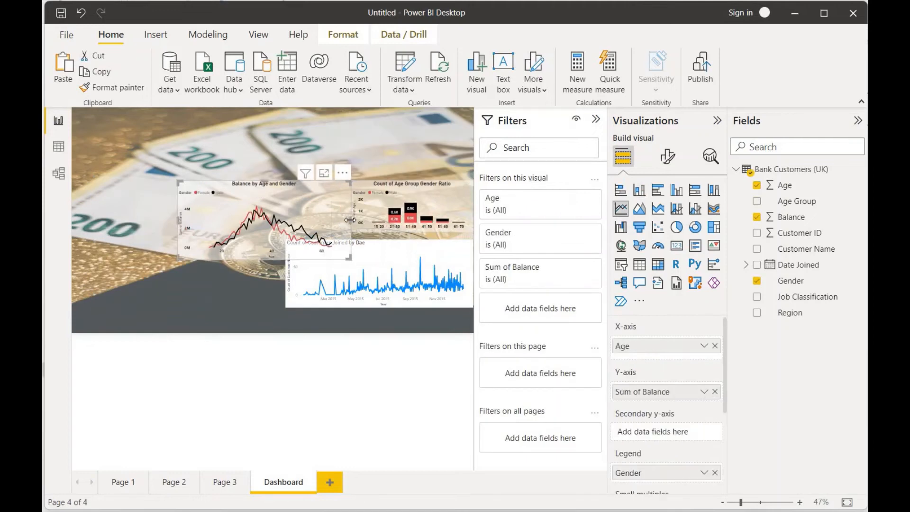
drag(349, 225, 346, 221)
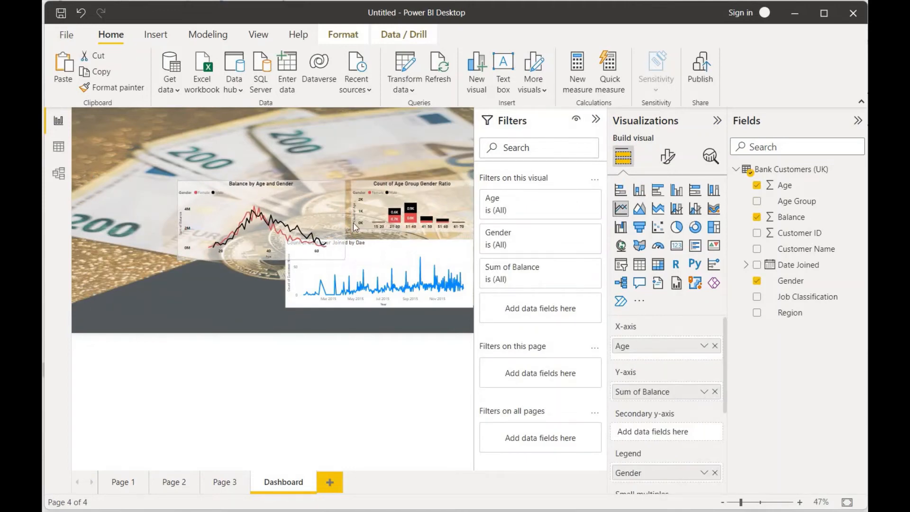
drag(396, 251, 394, 278)
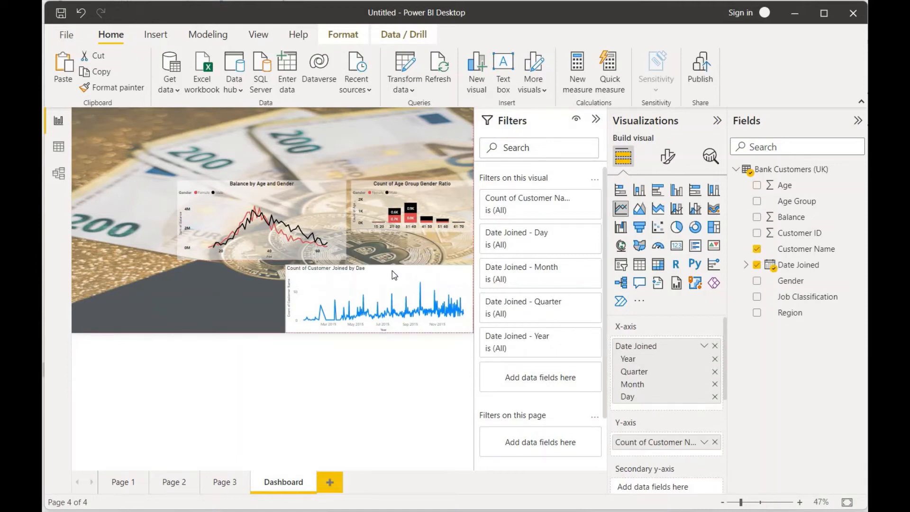
Copy the Balance by Region and Customers by Region donut charts from Page 2 onto the Dashboard page
click(174, 482)
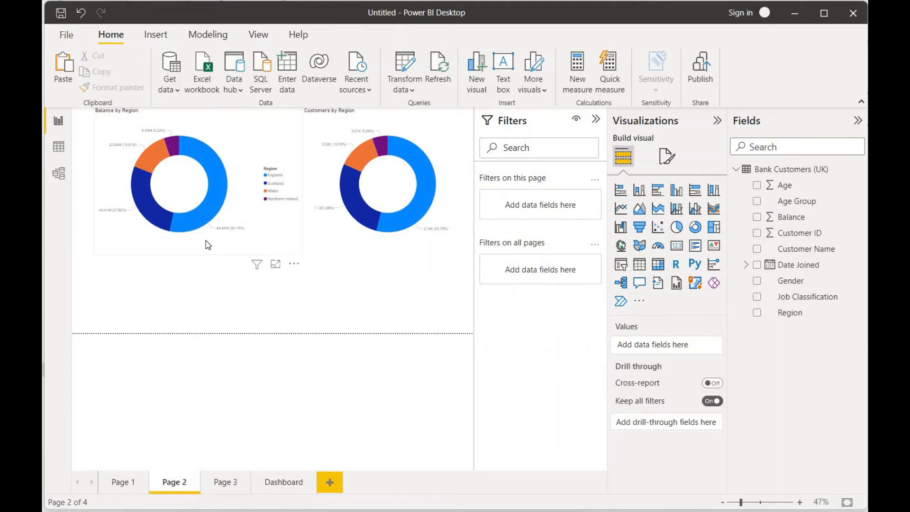
click(207, 245)
ctrl+click(329, 242)
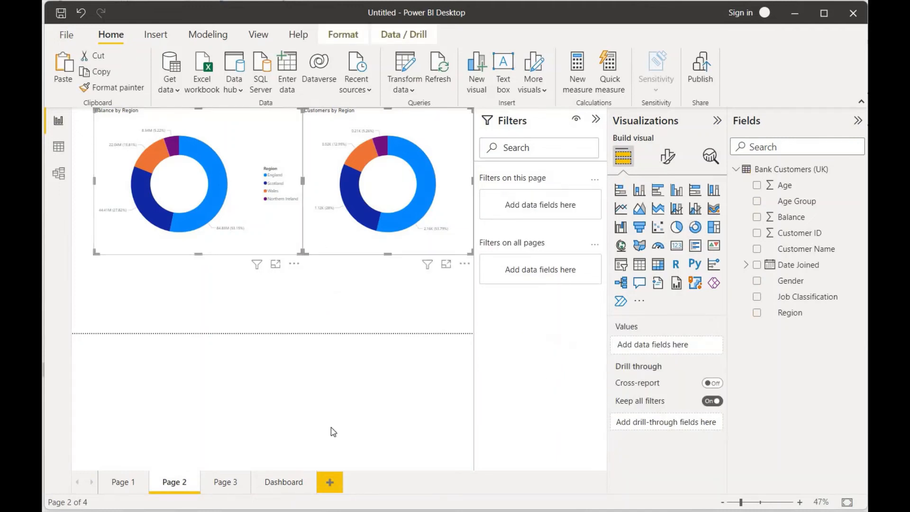
click(284, 482)
key(ctrl+v)
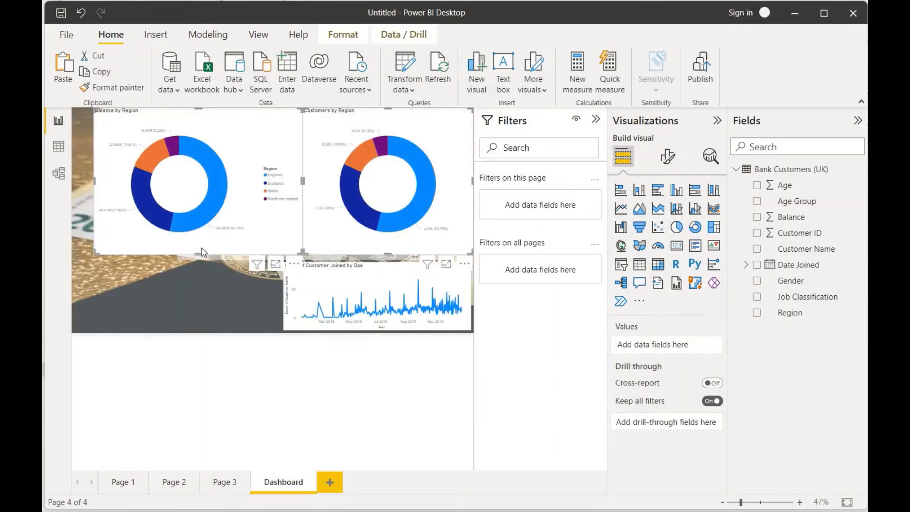
Shrink both region donut charts and place them side by side along the page's lower edge, beside the Customer Joined chart
drag(174, 308, 169, 322)
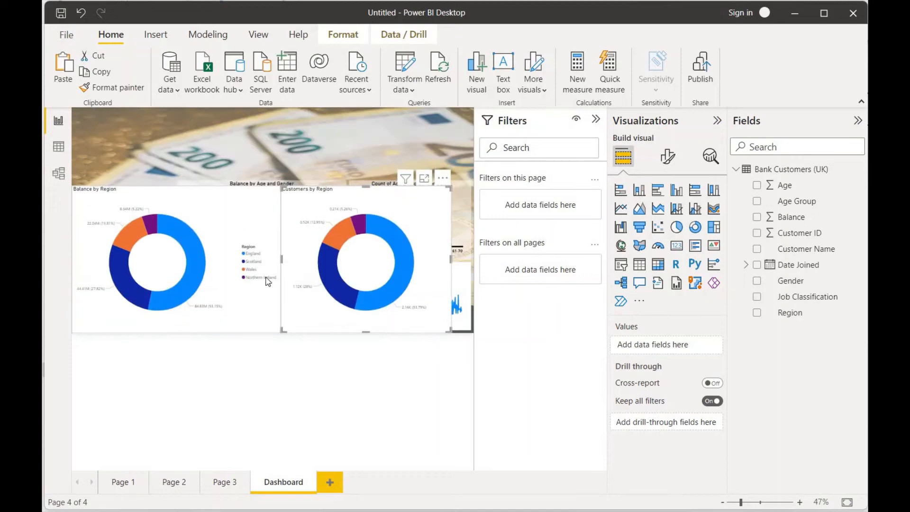
click(268, 207)
drag(317, 266, 281, 268)
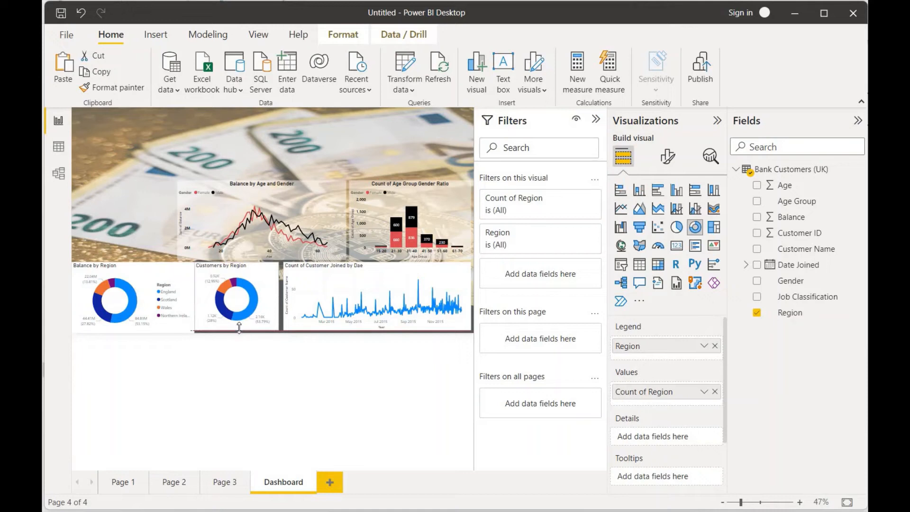
Collapse the Filters, Visualizations and Fields panes and set the page zoom to 80%
click(801, 502)
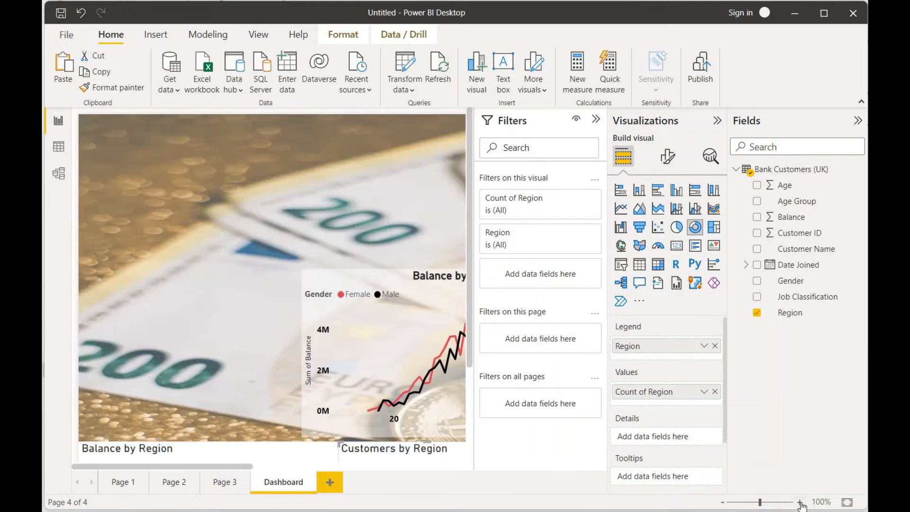
click(596, 120)
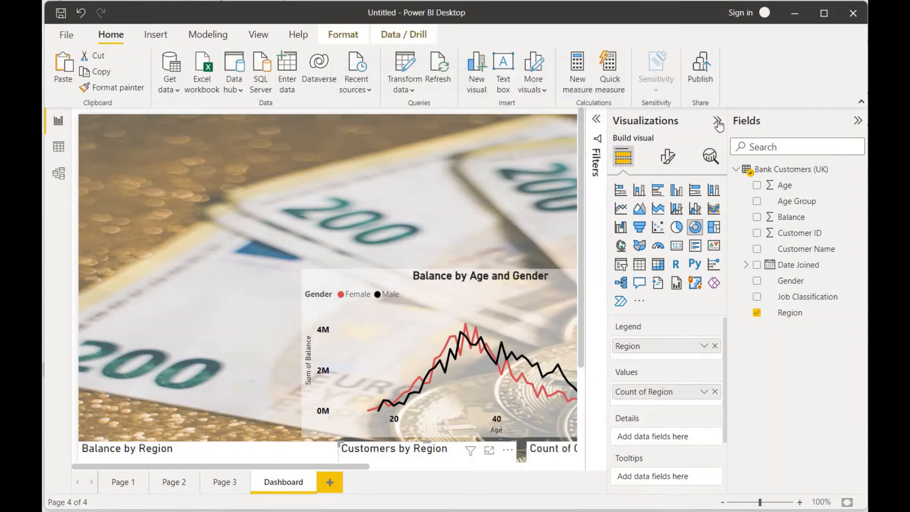
click(719, 123)
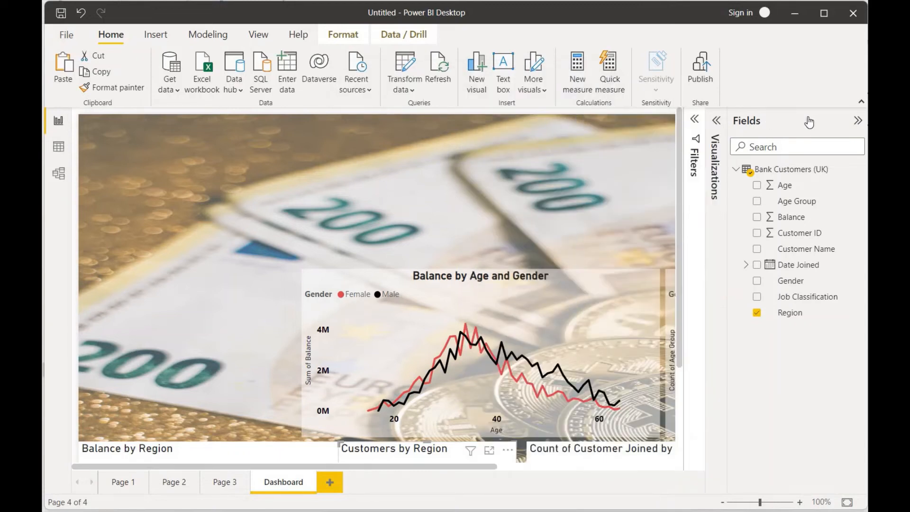
click(859, 121)
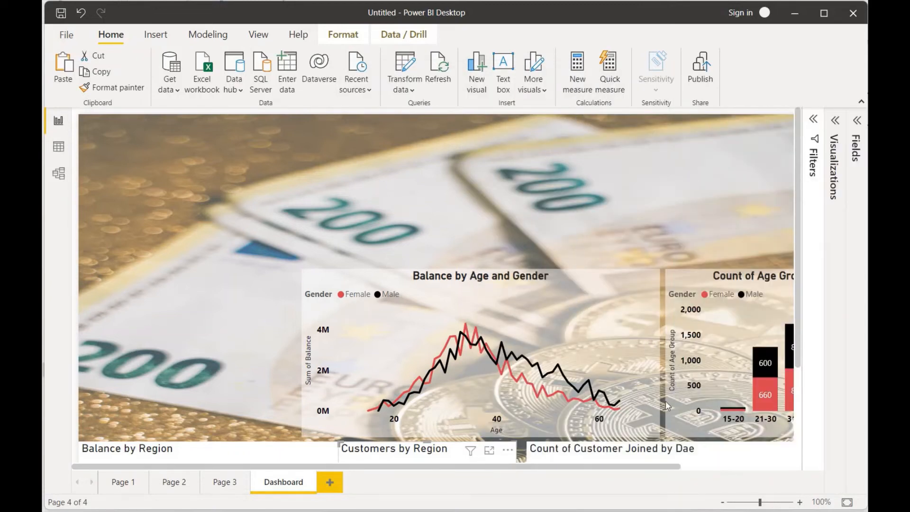
click(723, 503)
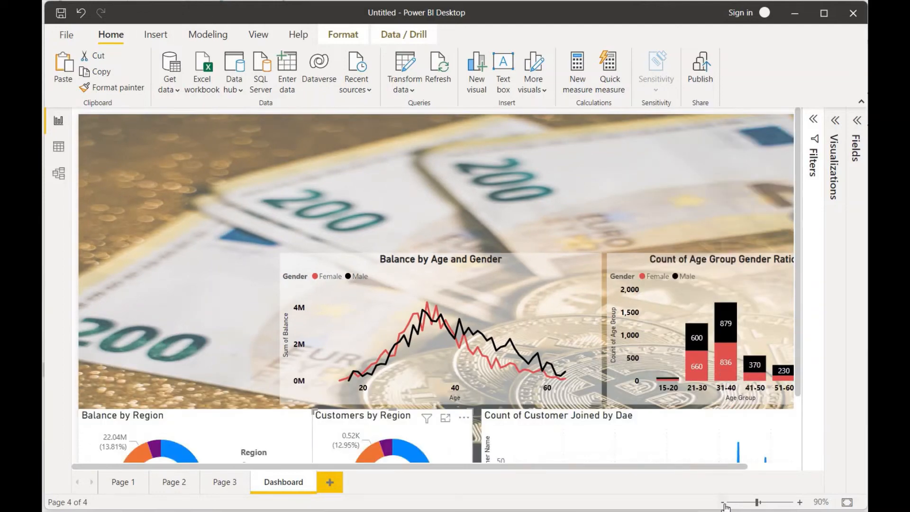
click(723, 502)
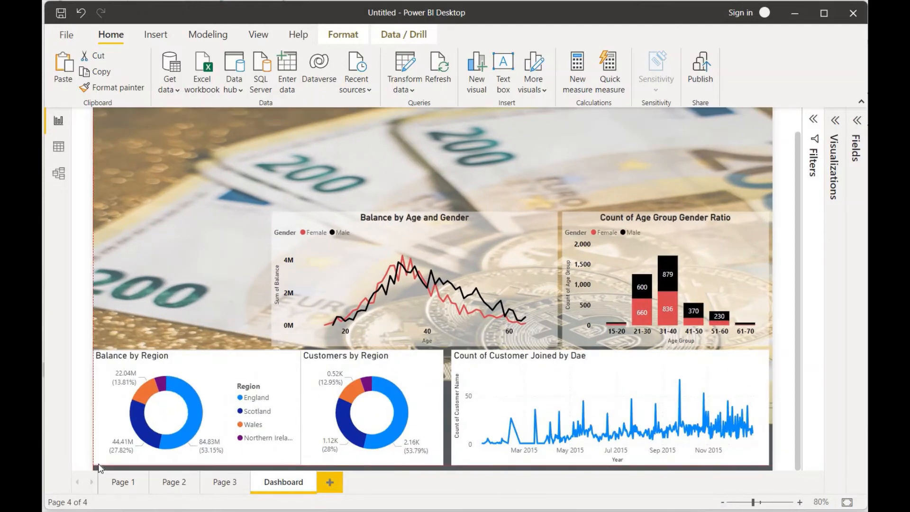
Narrow the Balance by Region donut chart slightly to leave a small margin at the page's outer edge
click(98, 422)
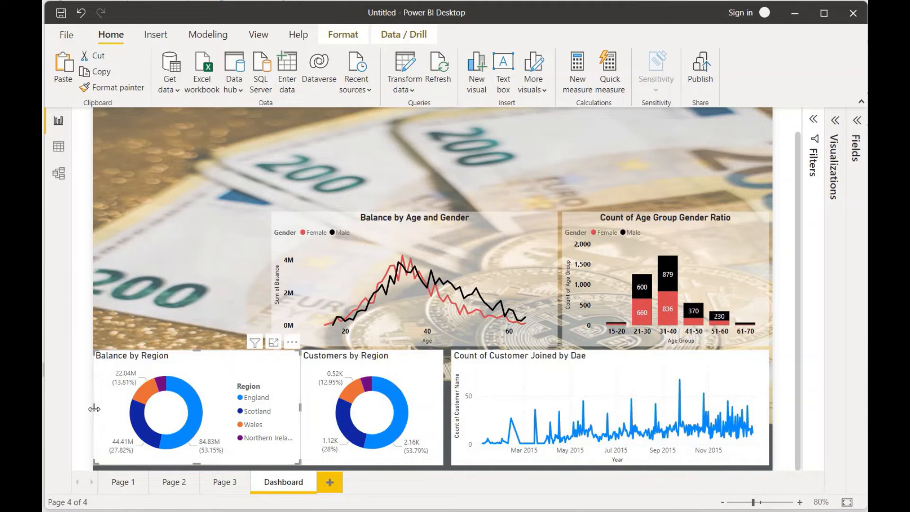
drag(94, 408, 98, 409)
mouse_move(300, 408)
mouse_down()
mouse_move(288, 408)
mouse_move(299, 409)
mouse_up()
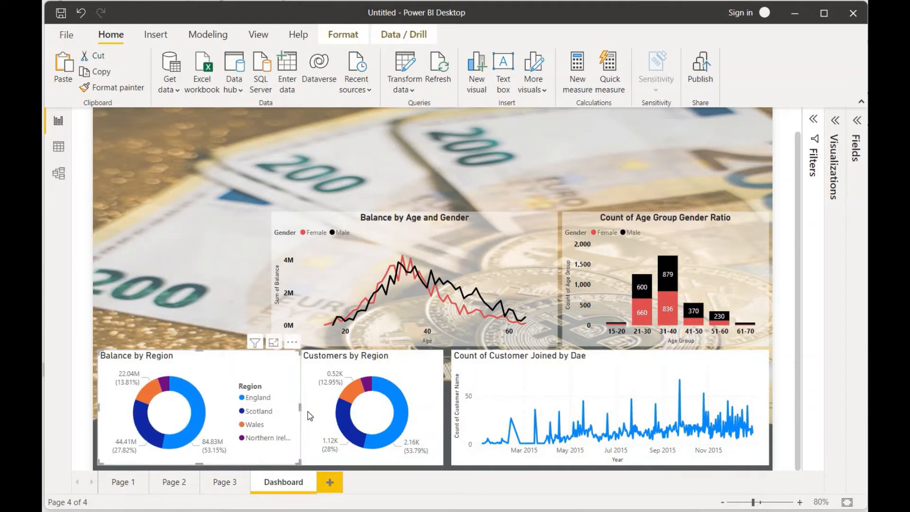
Group the Balance by Region and Customers by Region donut charts
click(321, 418)
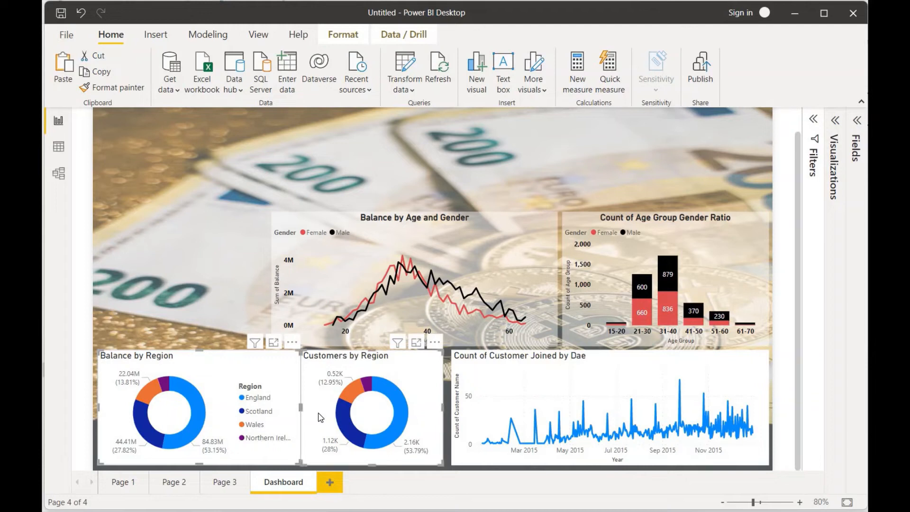
right_click(321, 417)
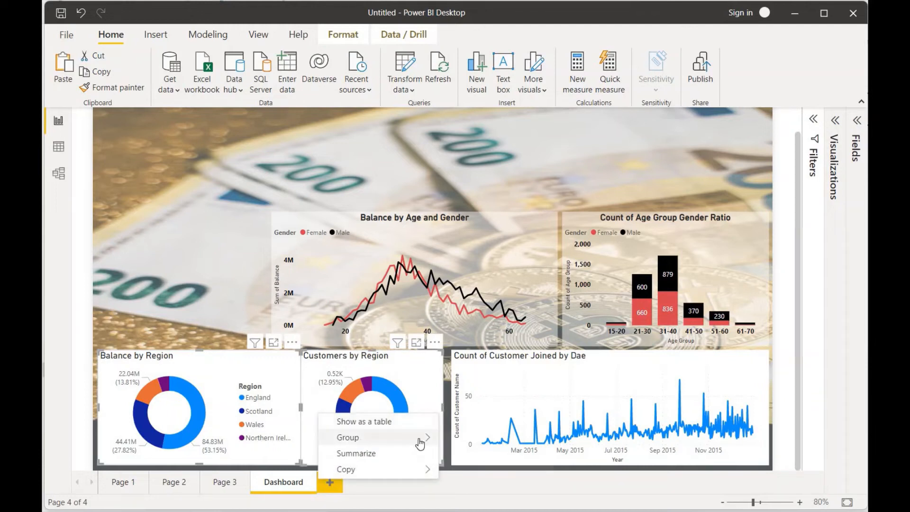
mouse_move(420, 439)
click(468, 441)
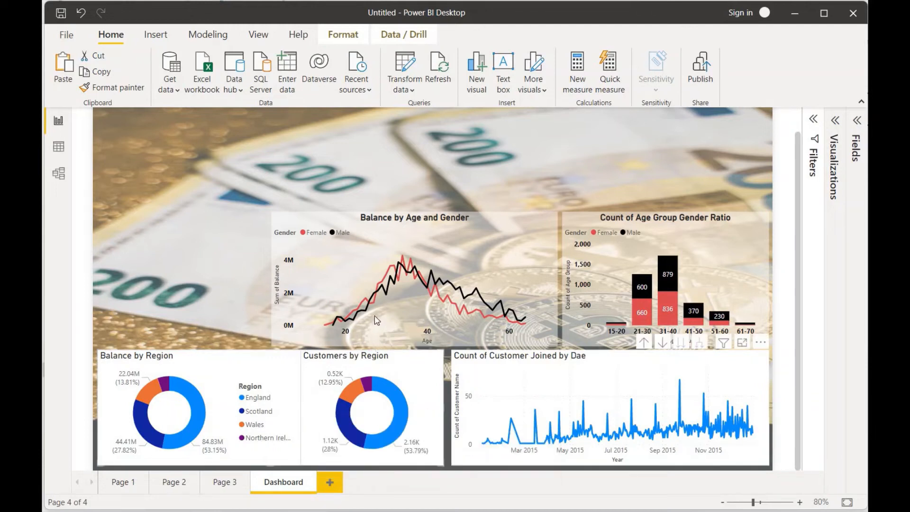
Copy the Age Group Gender Ratio chart's formatting onto the grouped region donuts and the Customer Joined chart with Format Painter
click(584, 223)
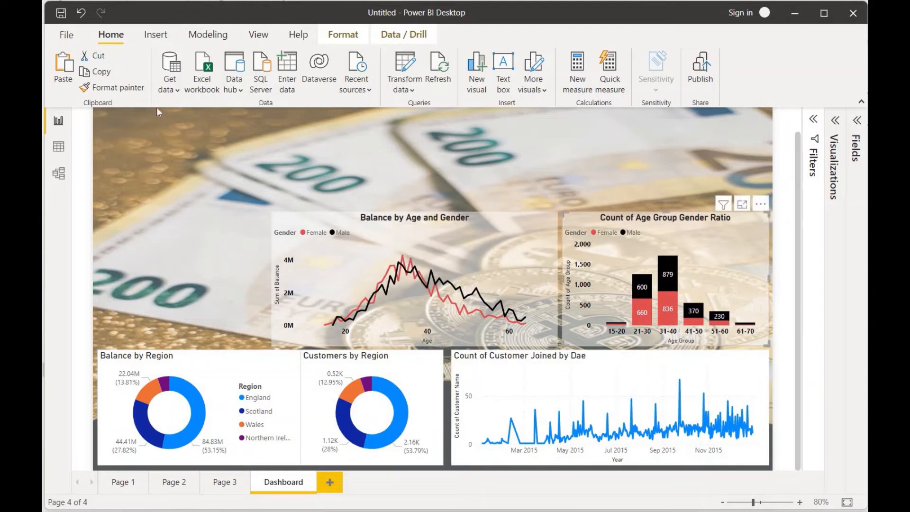
click(124, 88)
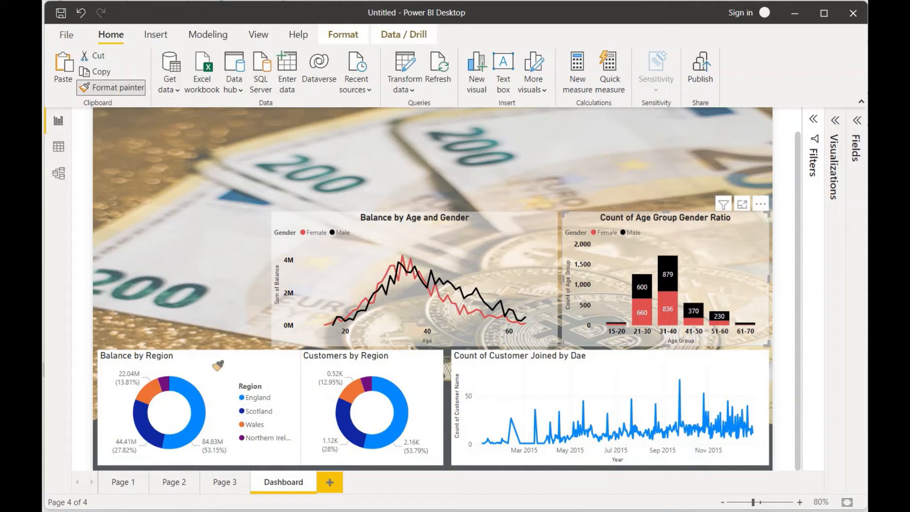
click(252, 368)
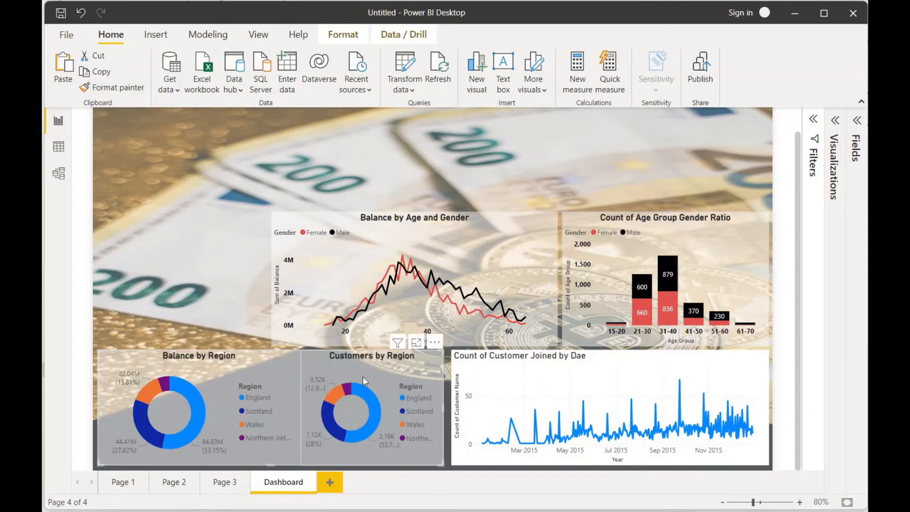
click(674, 235)
click(124, 88)
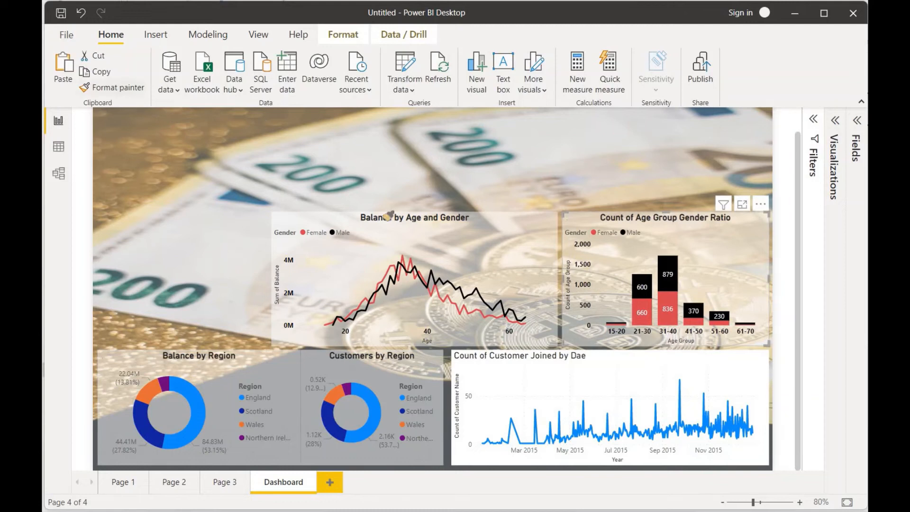
click(618, 363)
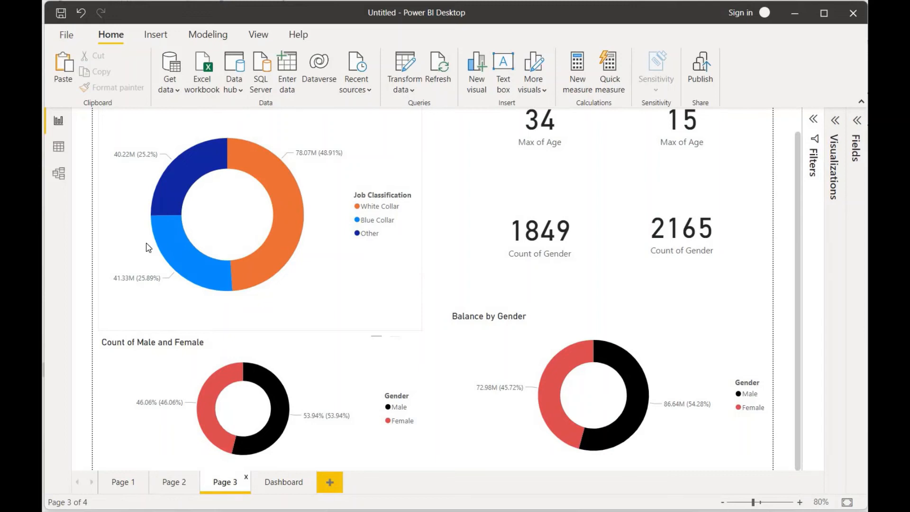
Copy the Job Classification balance, Count of Male and Female and Balance by Gender donuts from Page 3 onto the Dashboard page
click(148, 247)
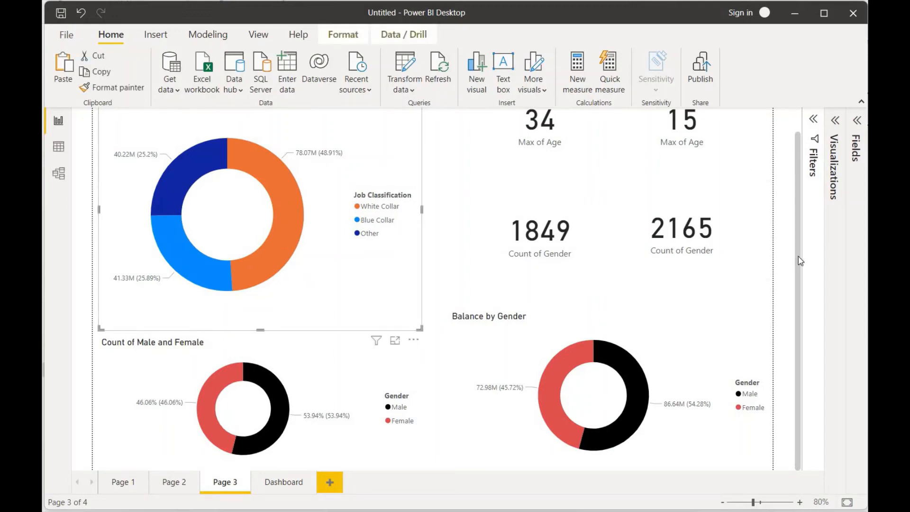
scroll(799, 223, up, 1)
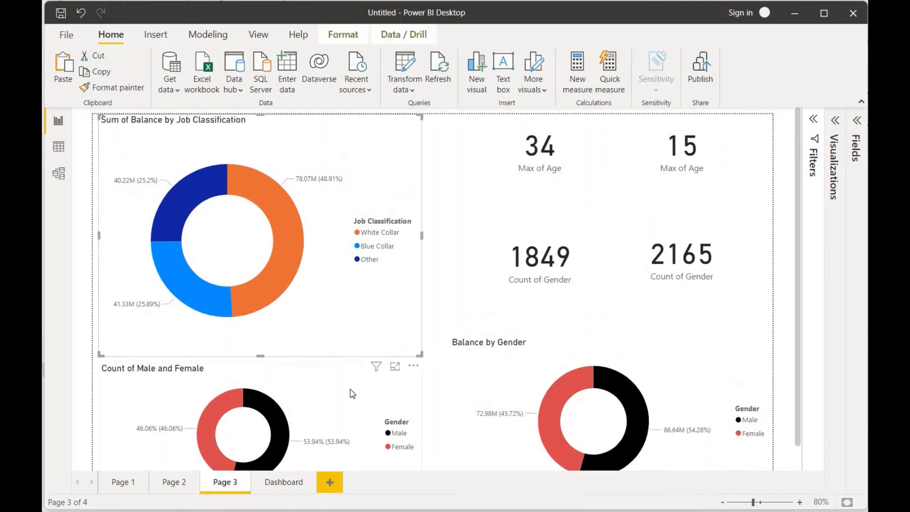
ctrl+click(378, 392)
ctrl+click(475, 384)
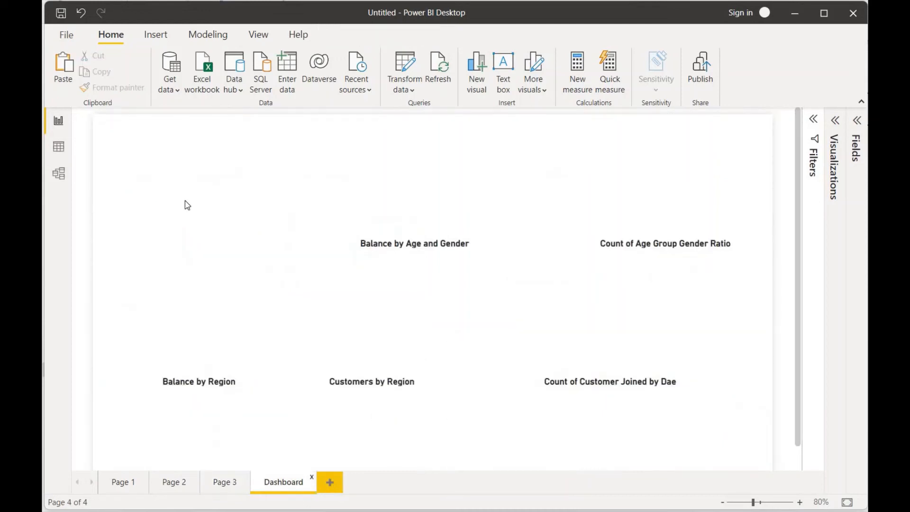
key(ctrl+v)
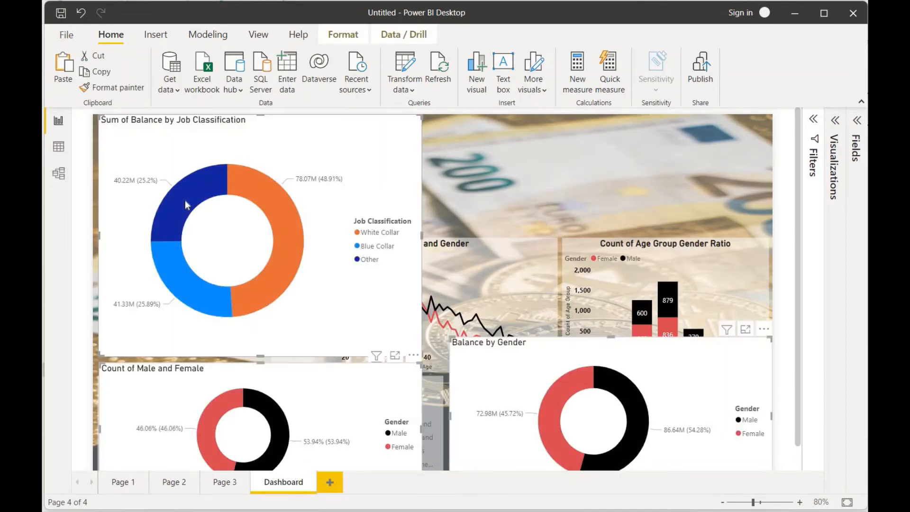
Shrink the Job Classification donut to fit beside Balance by Age and Gender, and shrink Count of Male and Female at the page's upper edge
drag(335, 242, 264, 239)
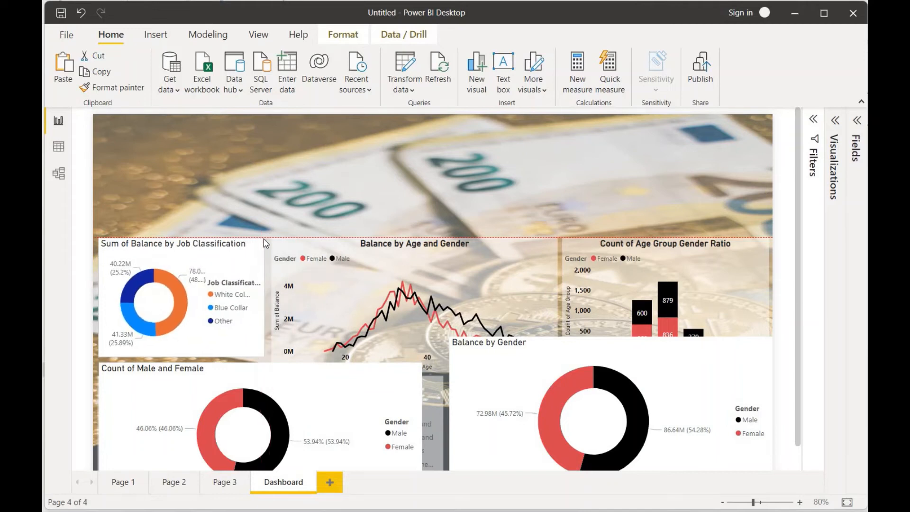
drag(315, 373, 505, 180)
drag(289, 238, 414, 238)
drag(562, 187, 543, 134)
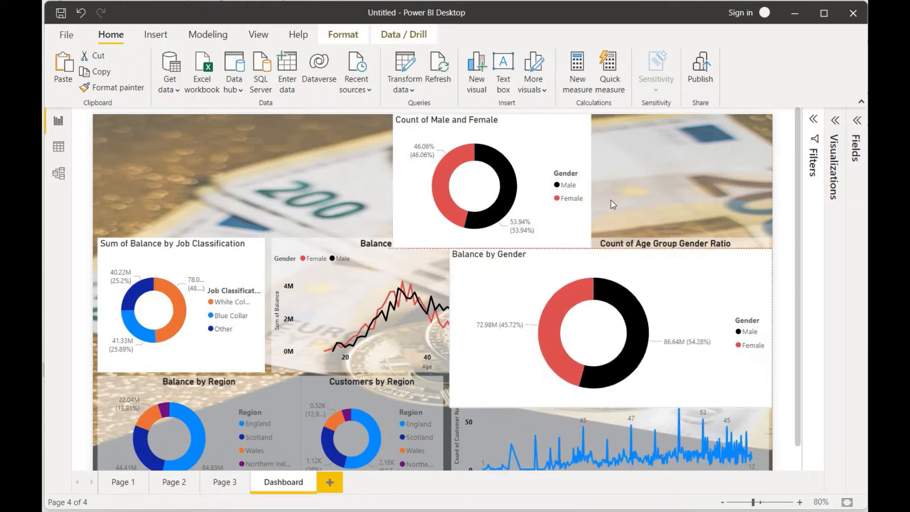
Move the Balance by Gender donut to the page's upper right corner and shrink it to fit above the Age Group Gender Ratio chart
drag(613, 249, 613, 115)
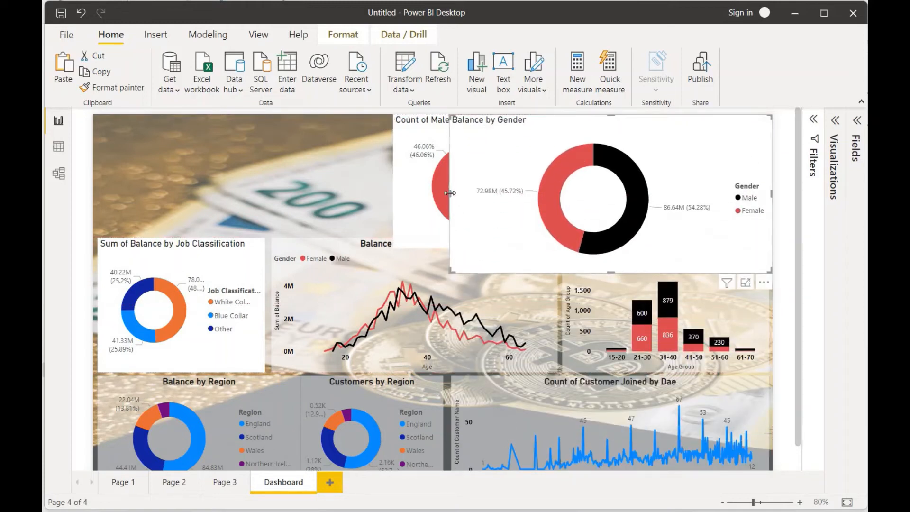
drag(491, 196, 599, 185)
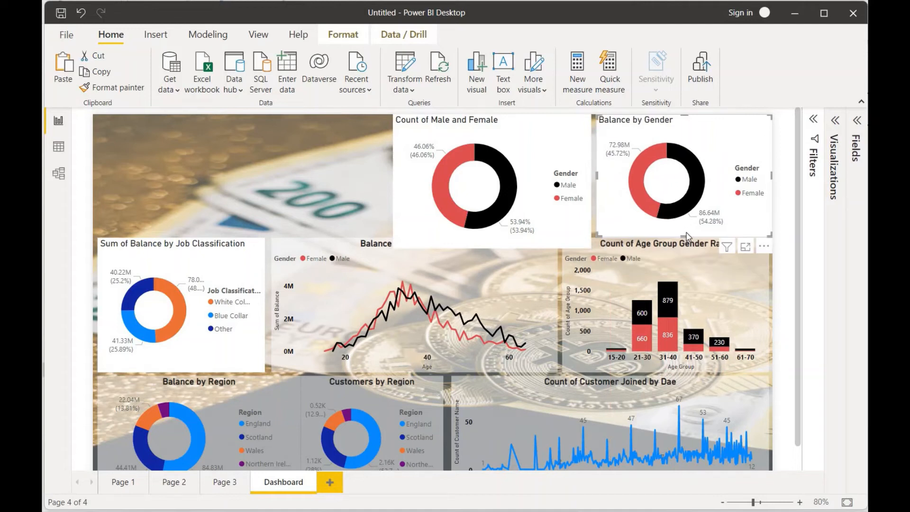
drag(687, 236, 687, 231)
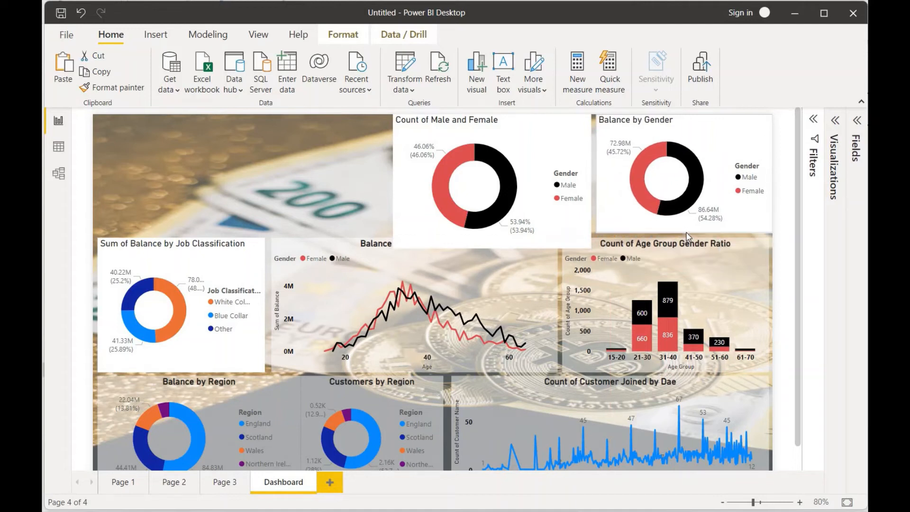
Nudge the Balance by Gender donut into line with the Age Group Gender Ratio chart, leaving a small margin from the page edges
drag(630, 216, 624, 216)
key(Right)
key(Right)
key(Right)
key(Right)
key(Right)
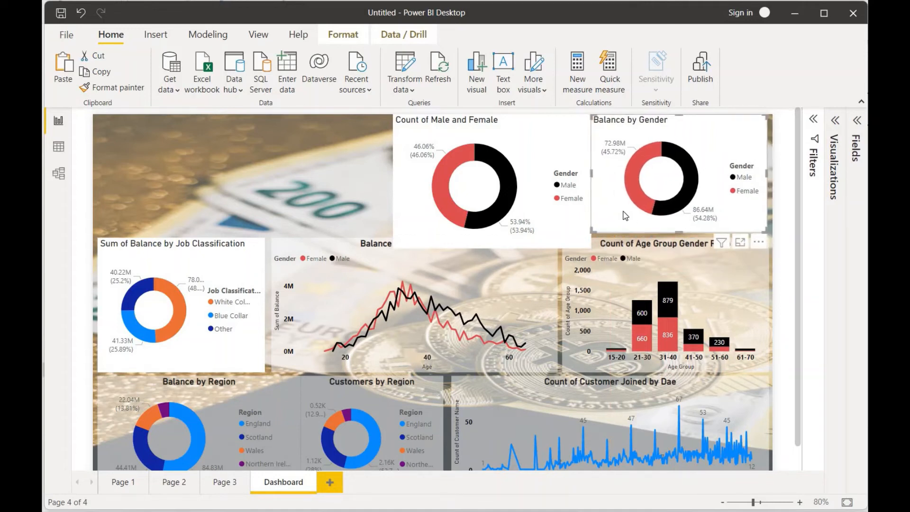
key(Down)
key(Down)
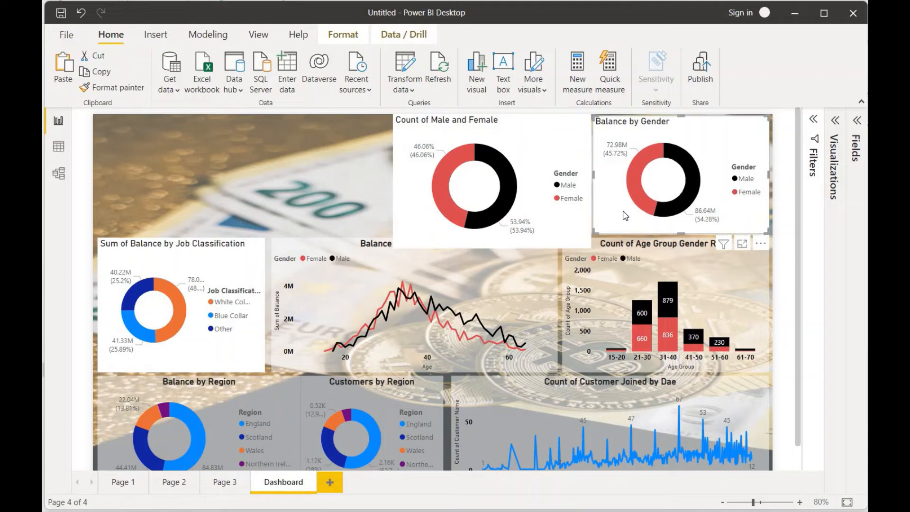
Lower the upper edges of the middle-row charts and shrink Count of Male and Female to line up beside Balance by Gender
key(Down)
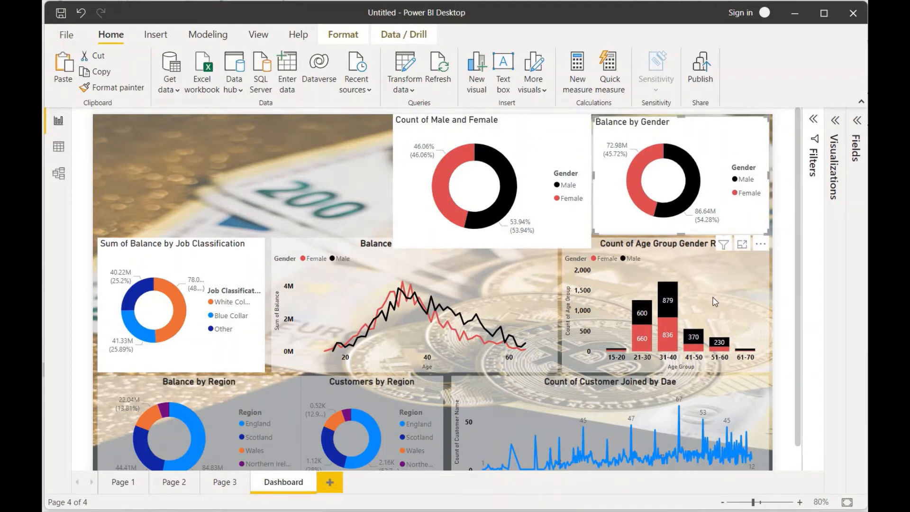
click(693, 260)
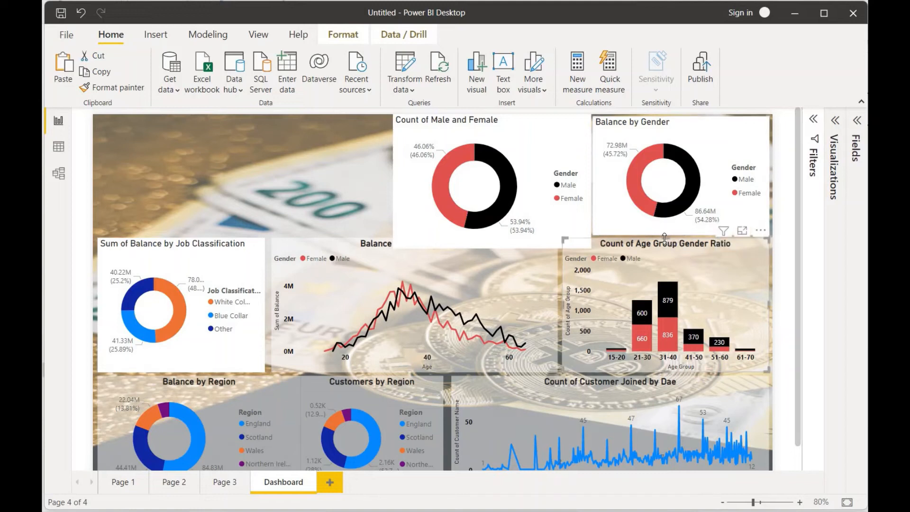
click(417, 244)
drag(415, 240, 416, 247)
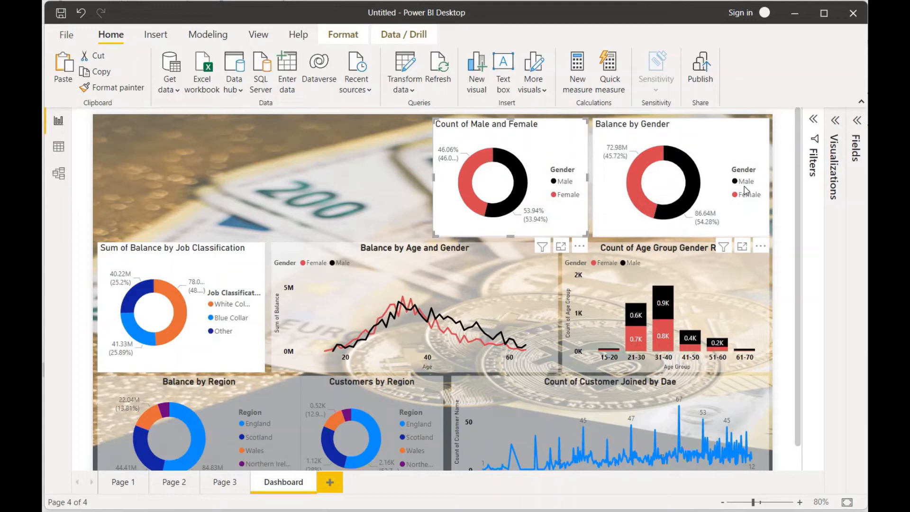
Toggle the Male highlight on the Balance by Gender donut and turn off its legend
click(745, 187)
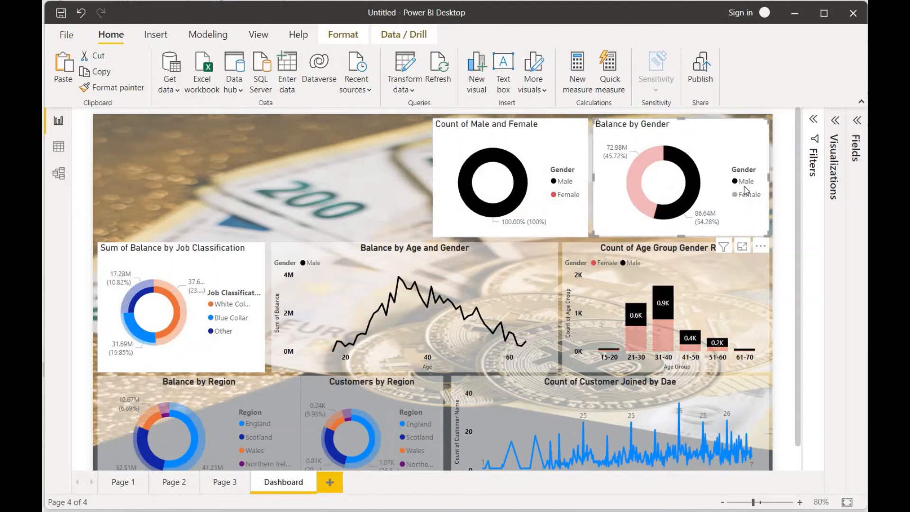
click(745, 188)
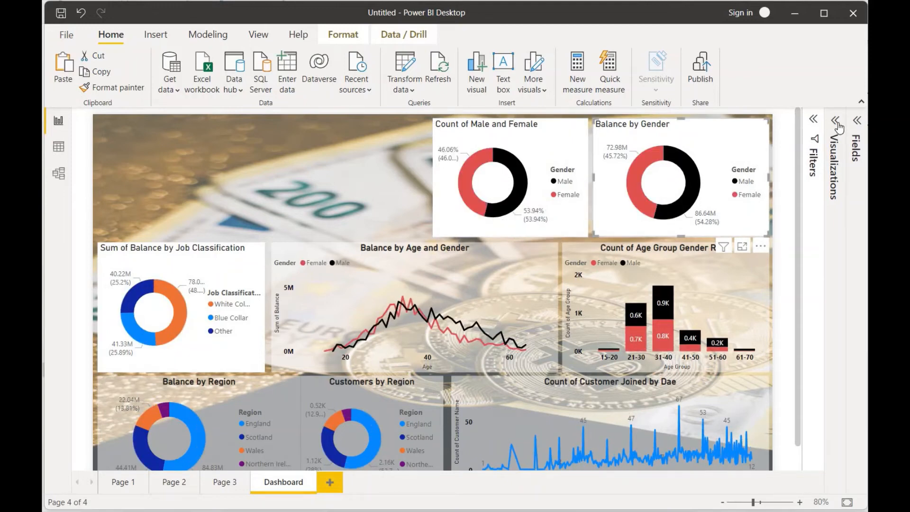
click(837, 124)
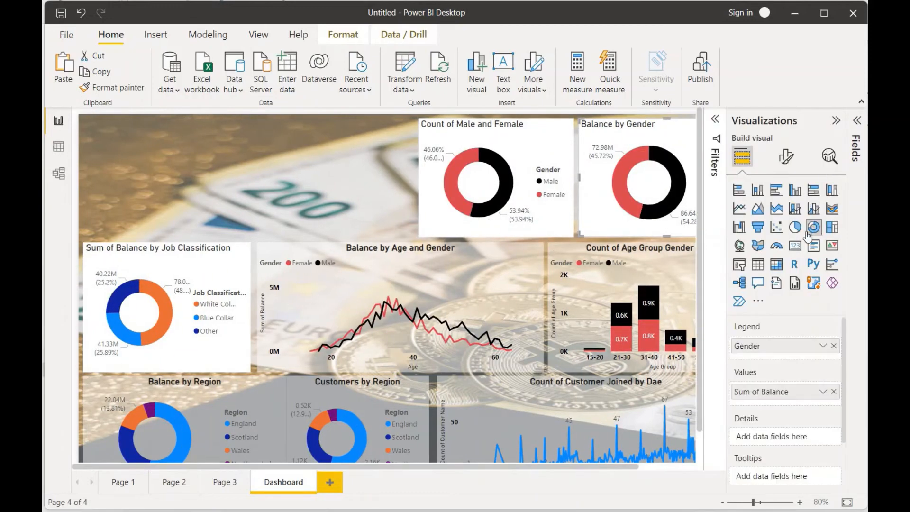
click(786, 155)
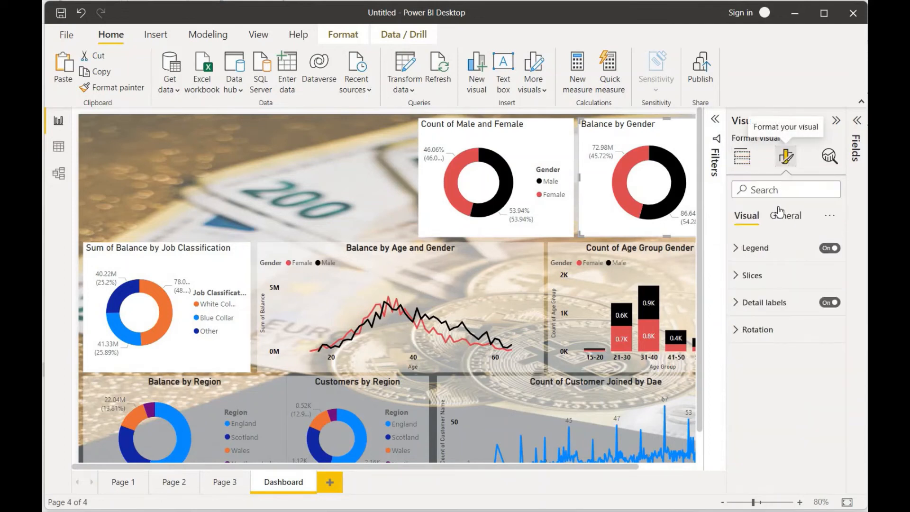
click(831, 247)
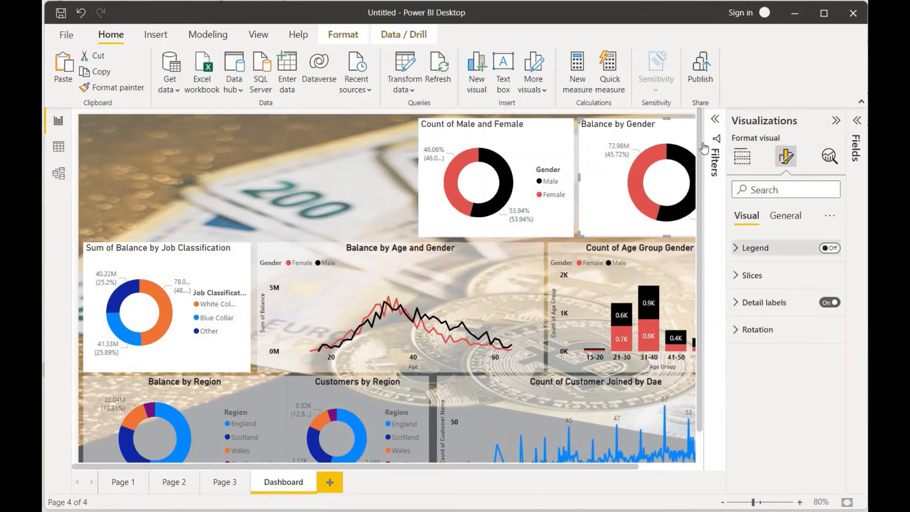
Retitle the Count of Male and Female donut as "Percentage of Gender"
click(503, 133)
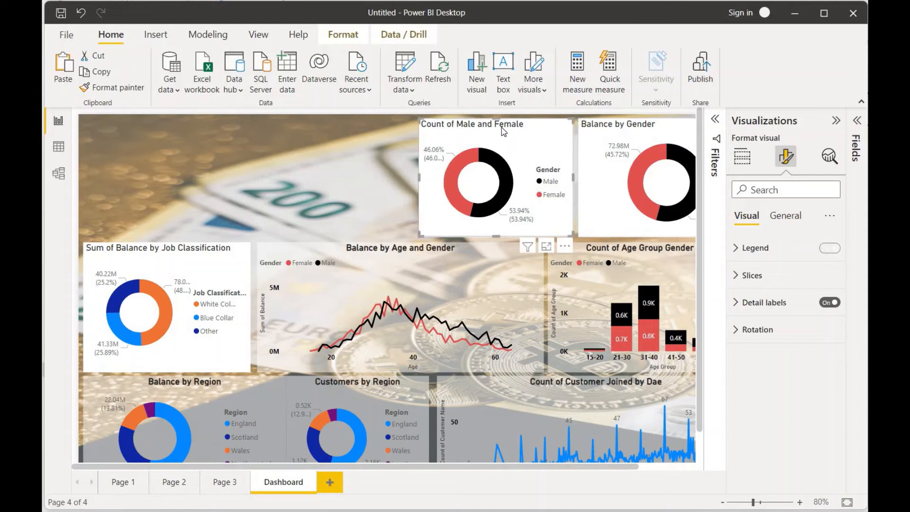
click(785, 220)
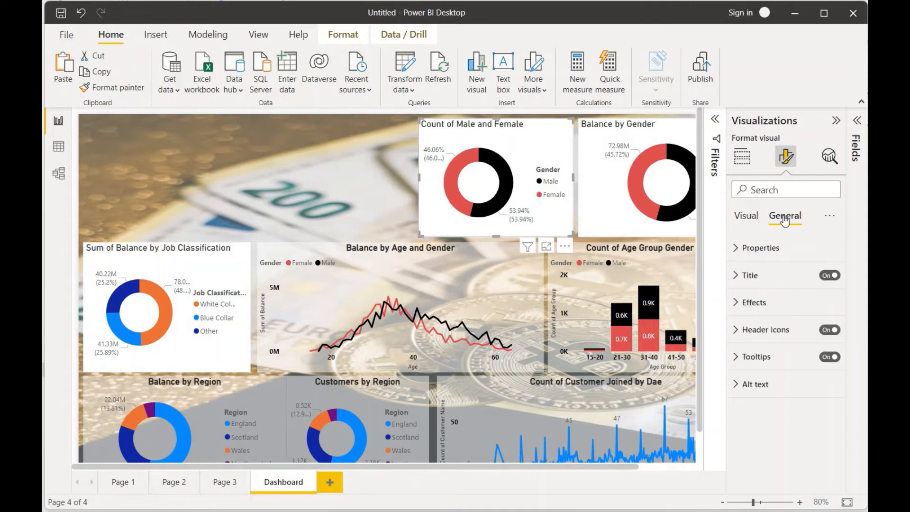
click(770, 279)
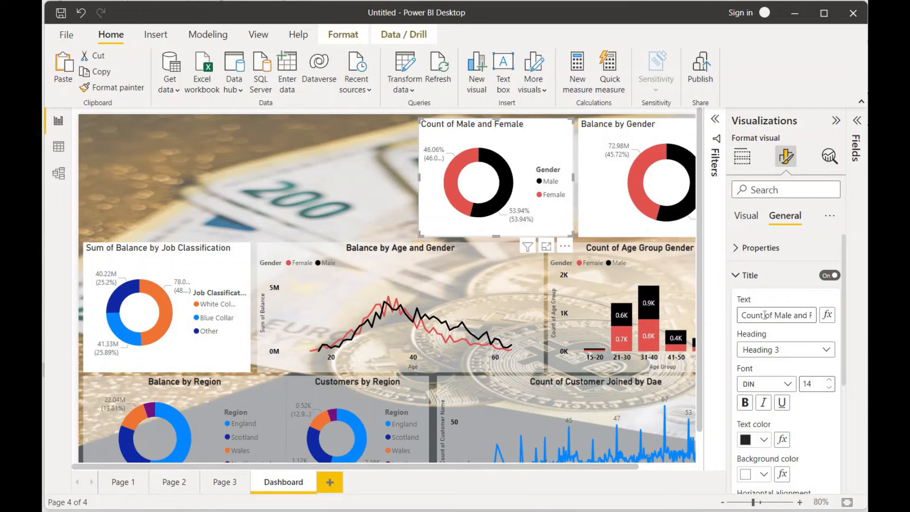
double_click(748, 314)
text(Perce)
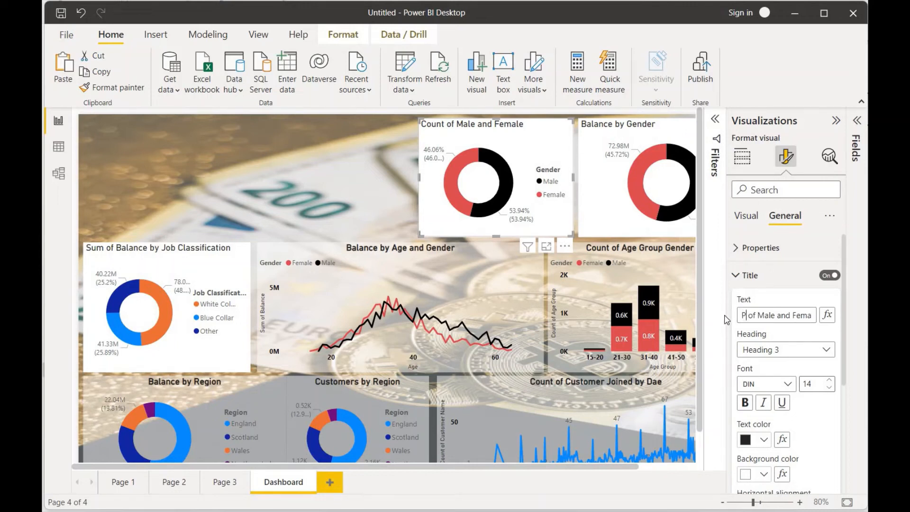
text(n)
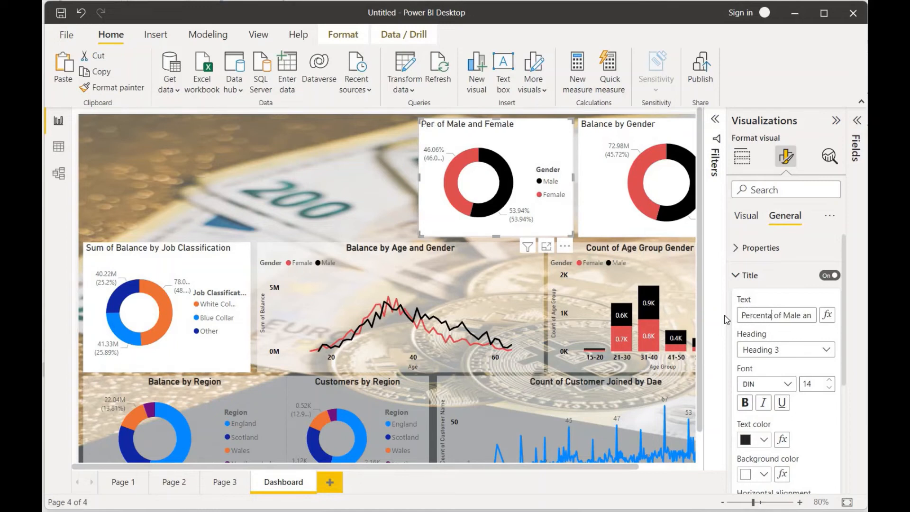
text(tage)
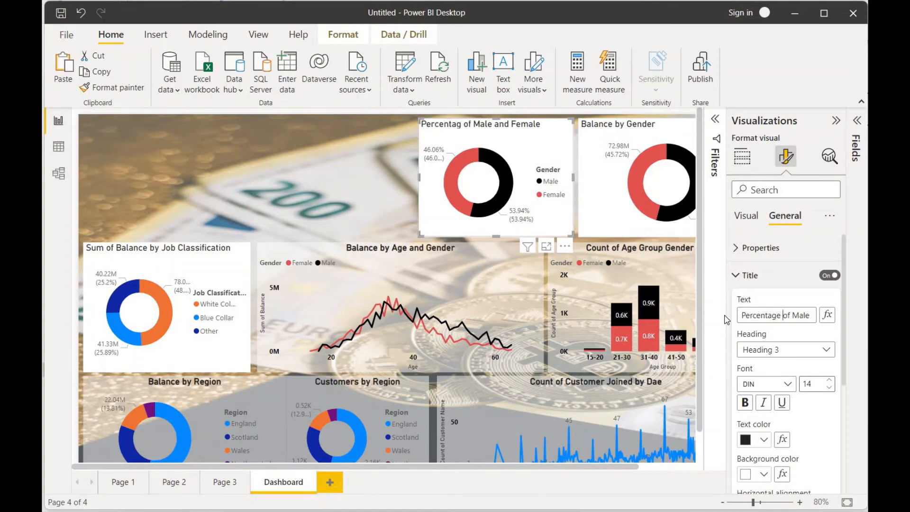
key(shift+Right)
key(shift+Right)
key(shift+Right)
key(shift+Right)
key(shift+Right)
key(shift+Right)
key(shift+Right)
key(shift+Right)
key(shift+Right)
key(shift+Right)
key(shift+Right)
key(shift+Right)
key(shift+Right)
key(shift+Right)
key(shift+Right)
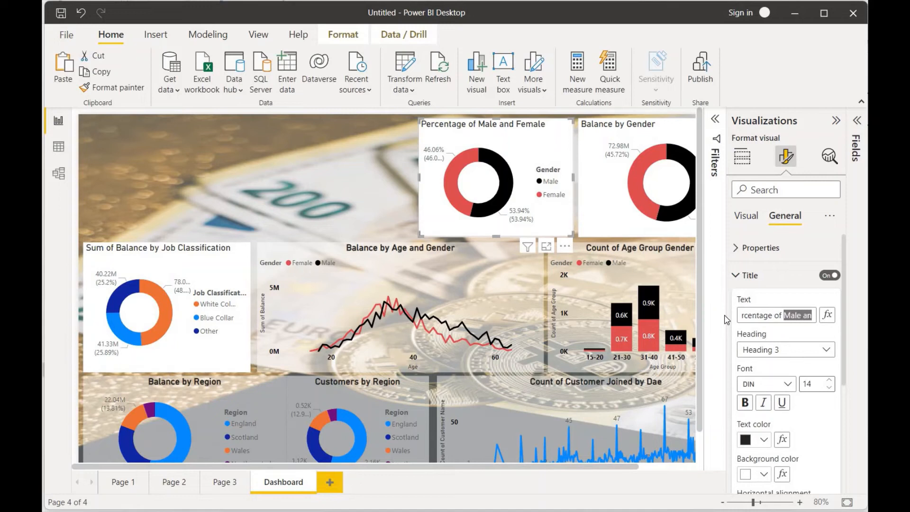
text(Gender)
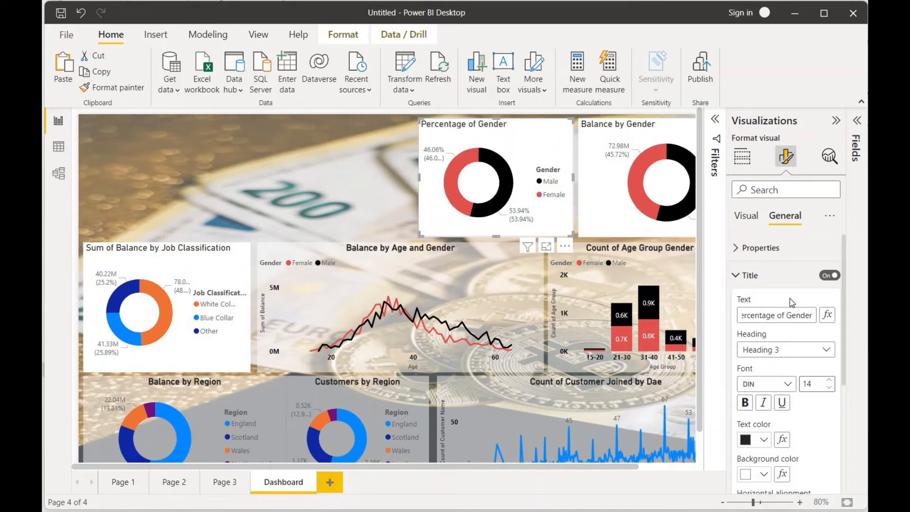
click(766, 278)
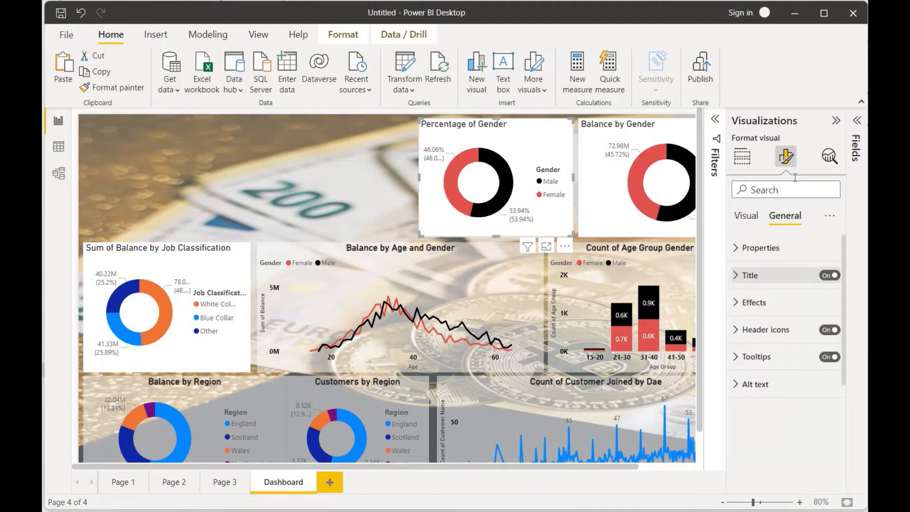
click(836, 124)
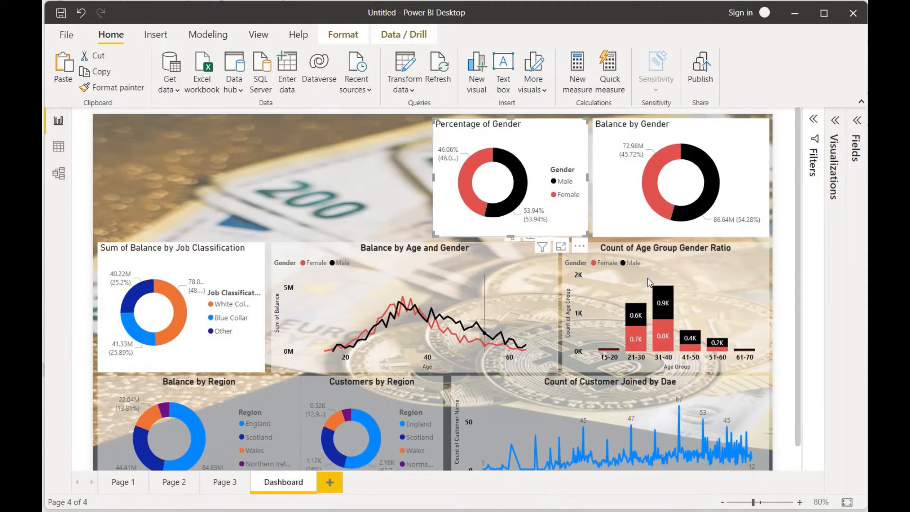
Copy the Age Group Gender Ratio chart's formatting to the Job Classification, Percentage of Gender and Balance by Gender donuts
click(700, 274)
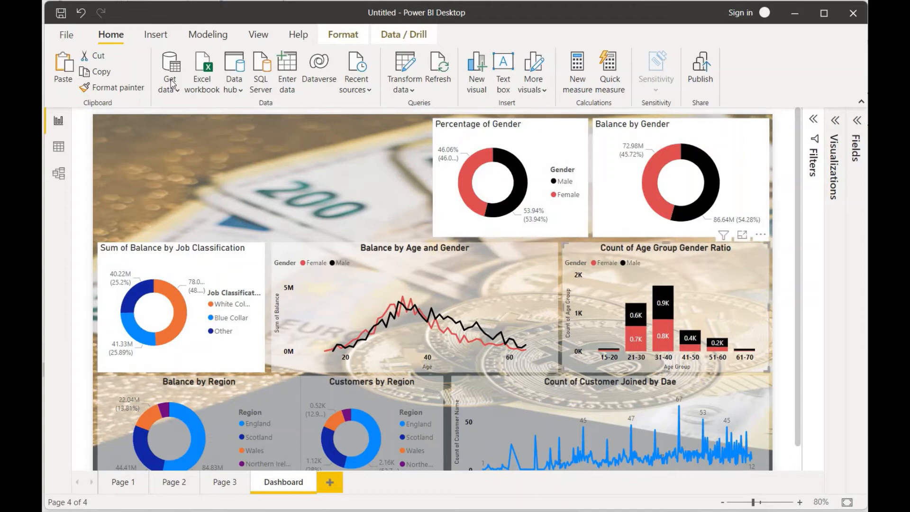
click(221, 273)
click(119, 87)
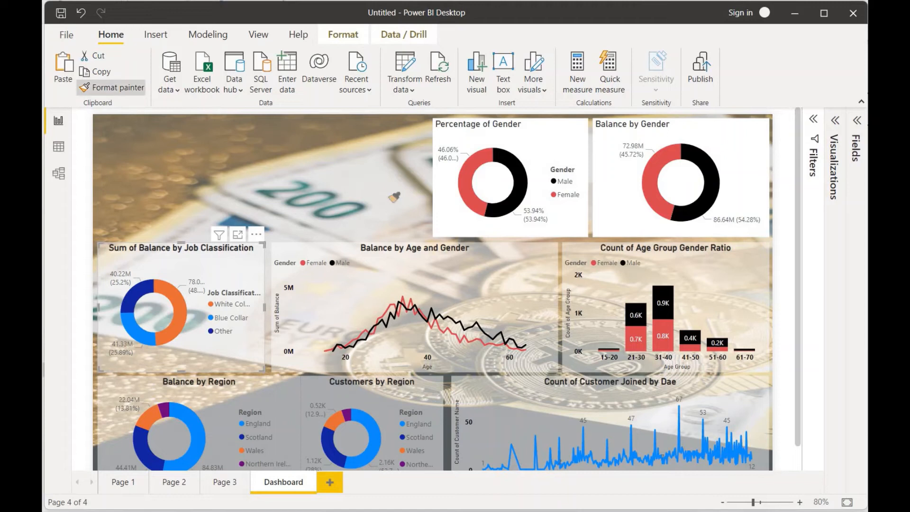
click(448, 216)
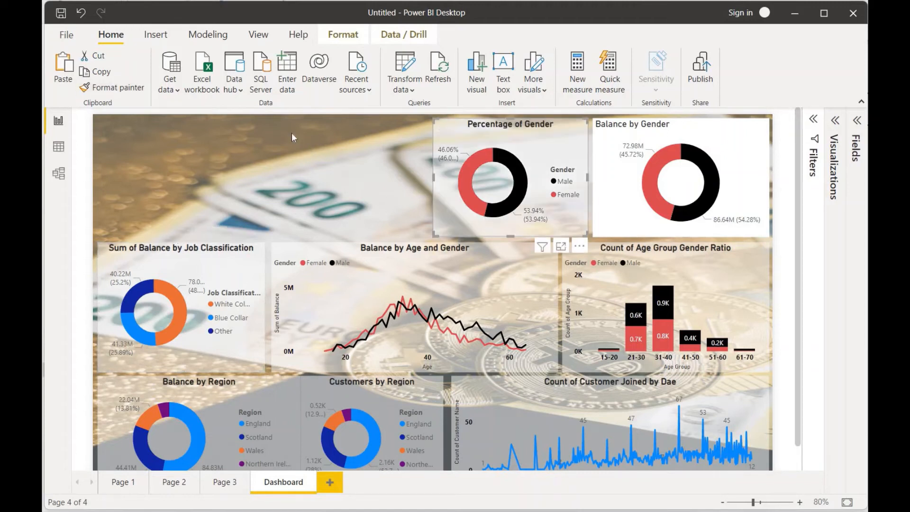
click(137, 90)
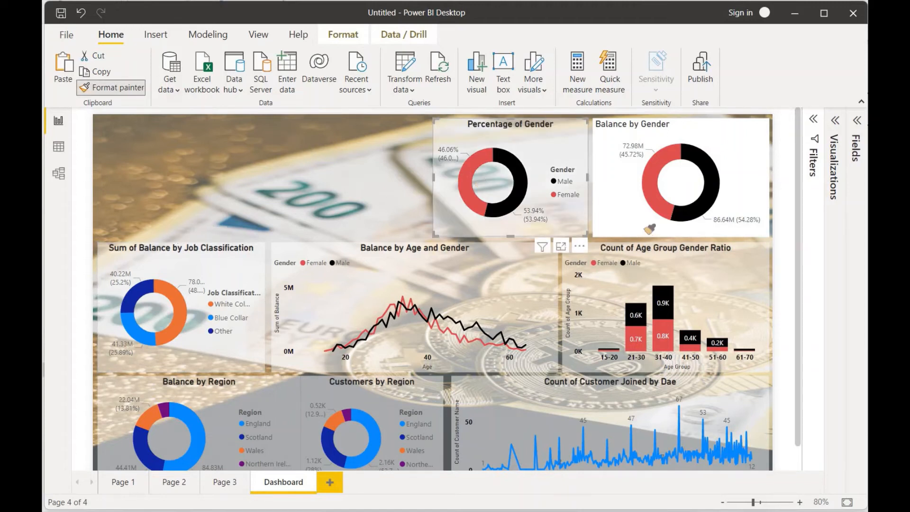
click(622, 213)
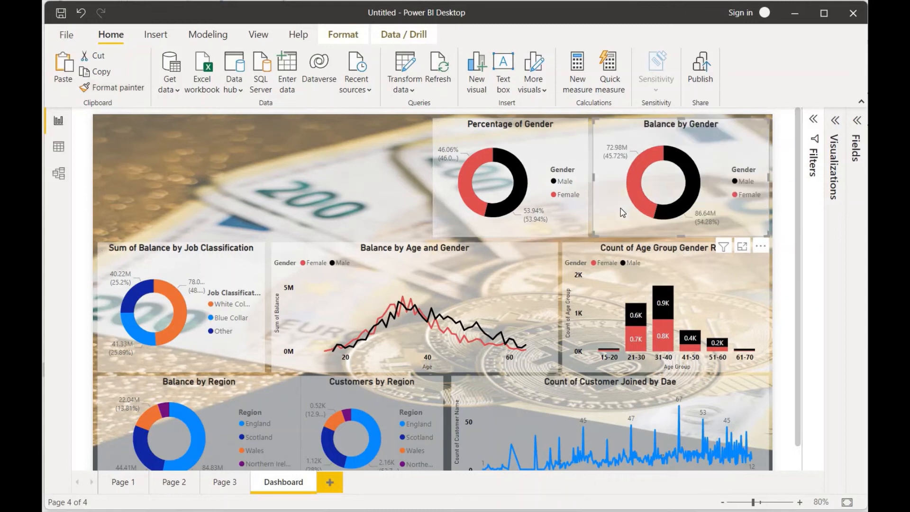
click(366, 203)
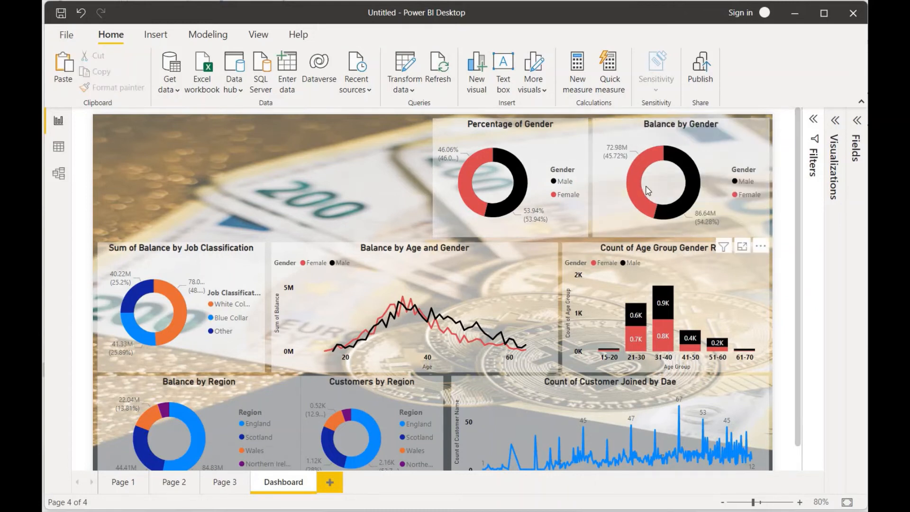
Copy the two Max of Age cards and the two Count of Gender cards from Page 3 onto the Dashboard page
click(233, 480)
click(498, 166)
ctrl+click(646, 171)
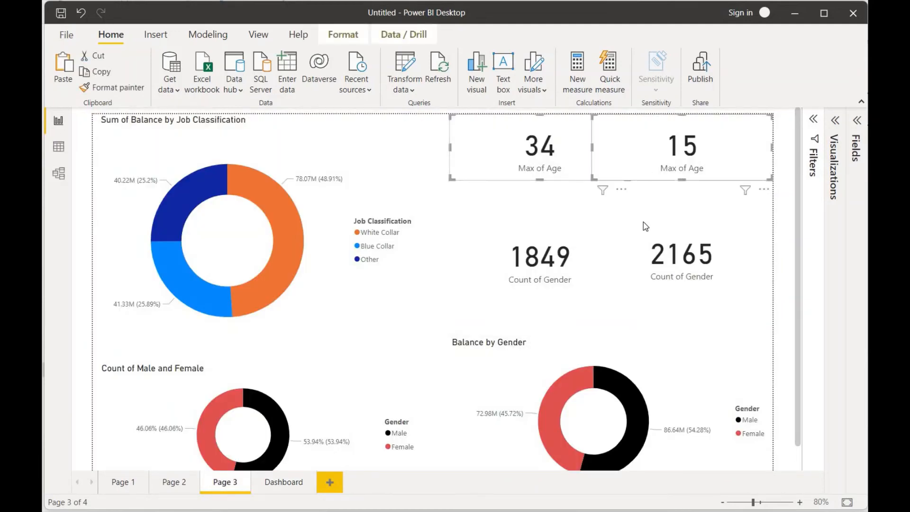
ctrl+click(644, 222)
ctrl+click(539, 223)
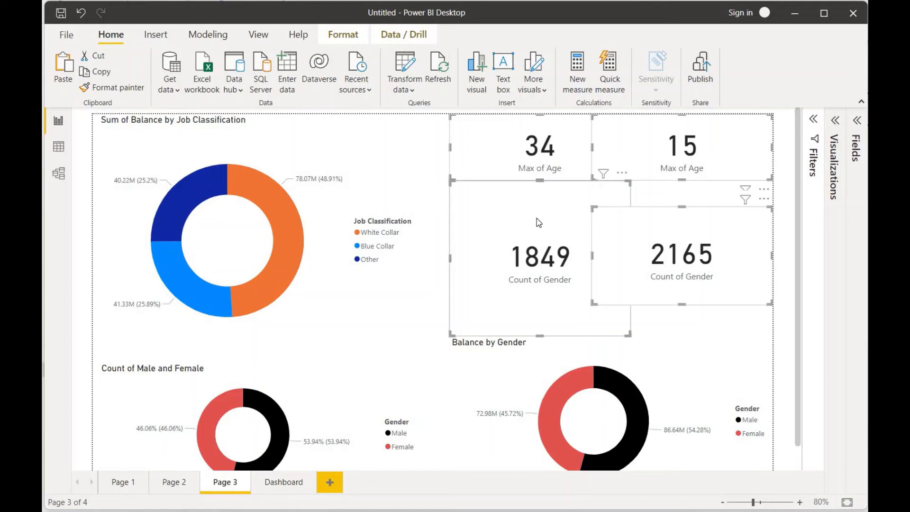
click(284, 482)
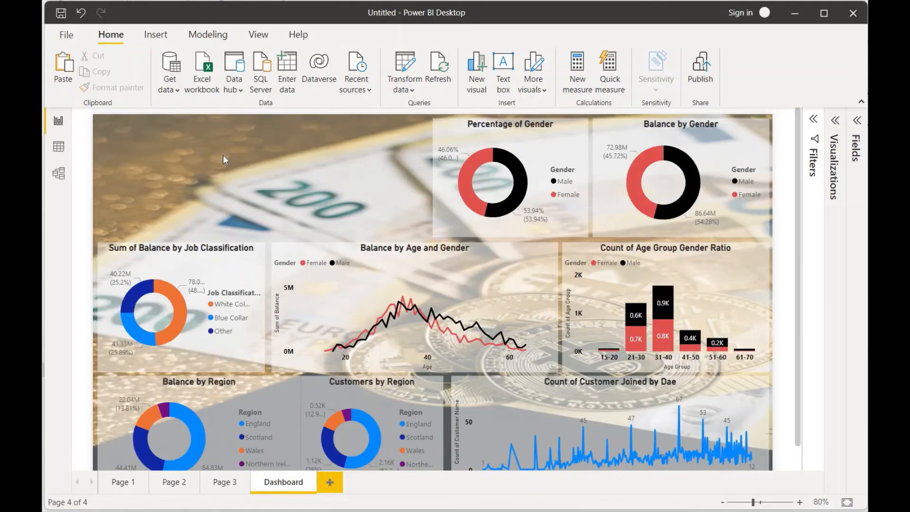
key(ctrl+v)
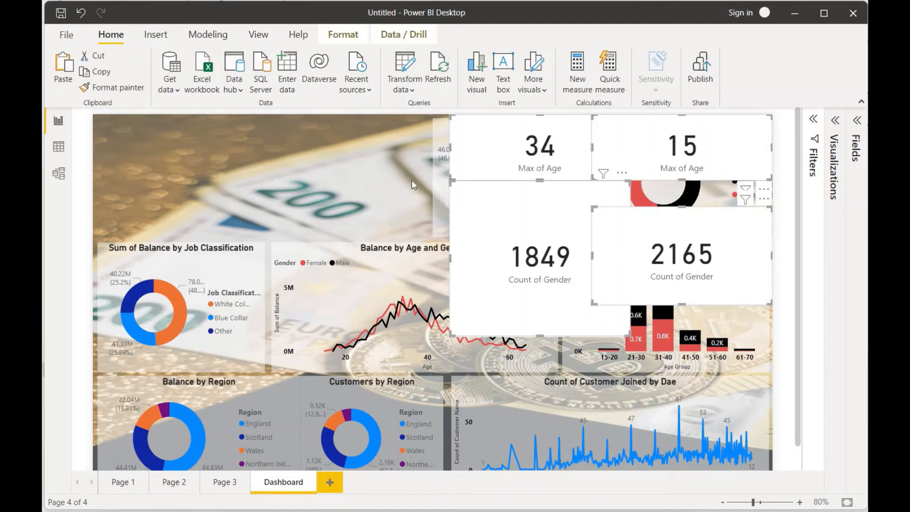
Shrink the Max of Age cards side by side above the middle row, and fit the 1849 Count of Gender card above the 15 card
click(490, 163)
drag(490, 163, 136, 215)
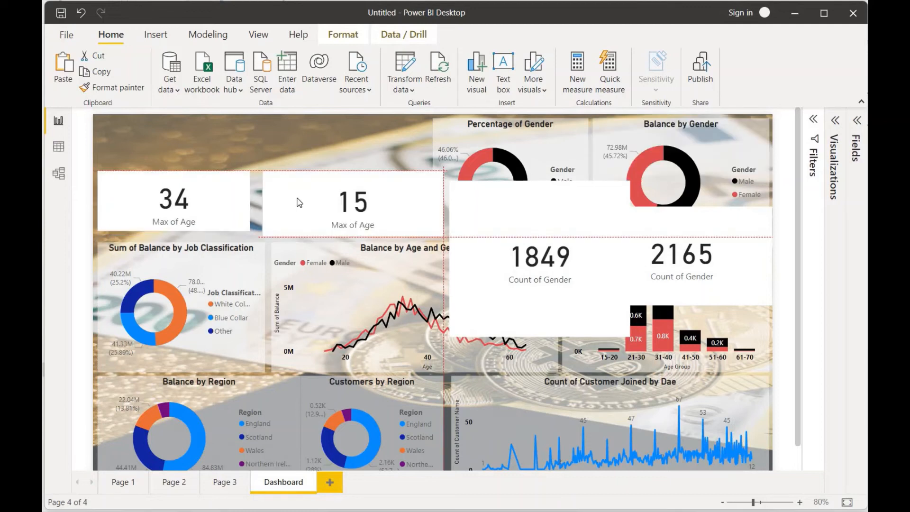
drag(299, 202, 294, 203)
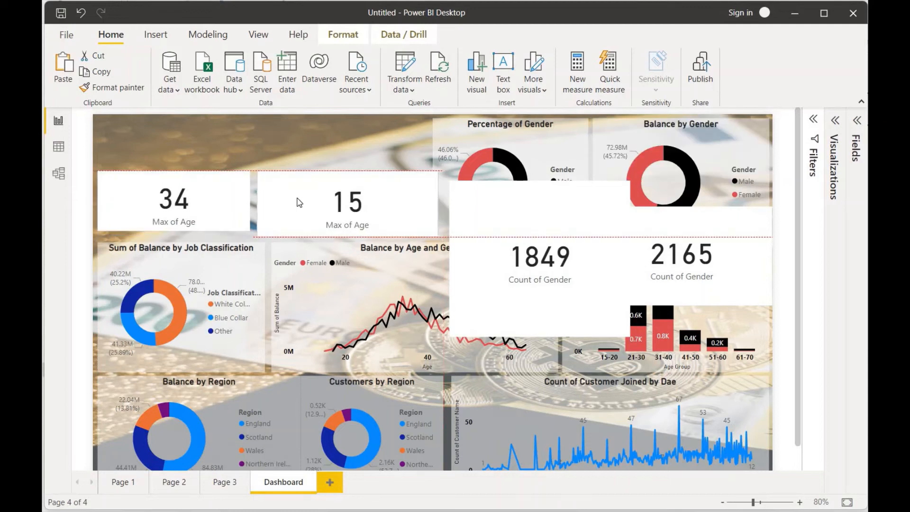
drag(347, 235, 424, 203)
click(250, 202)
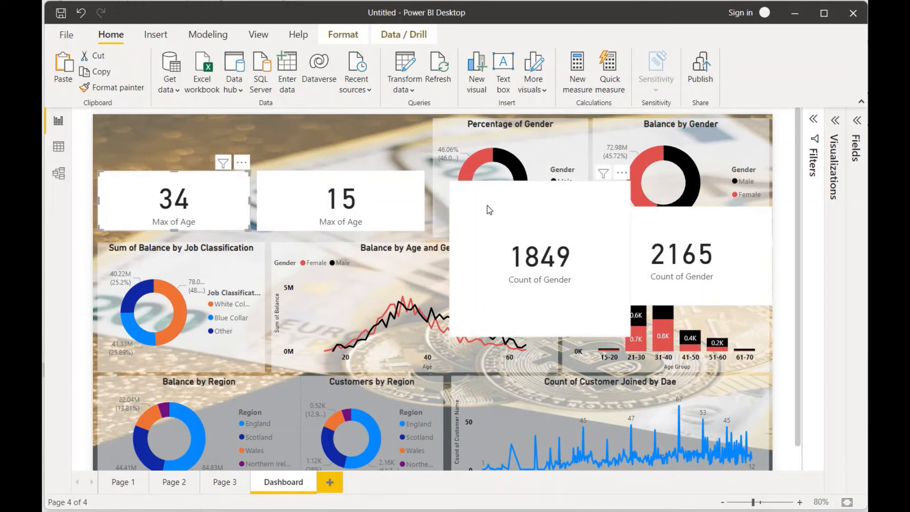
drag(485, 210, 290, 142)
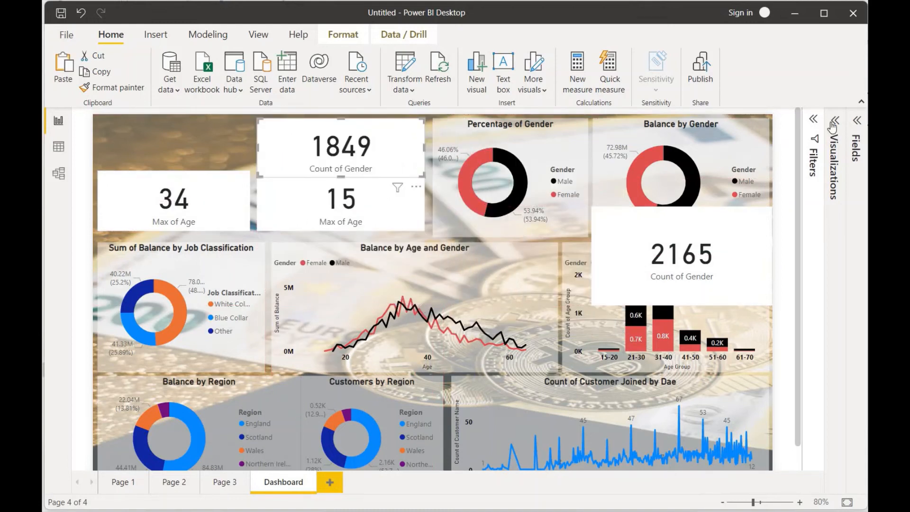
Rename the 1849 card's field as "Count of Female Customers"
click(833, 125)
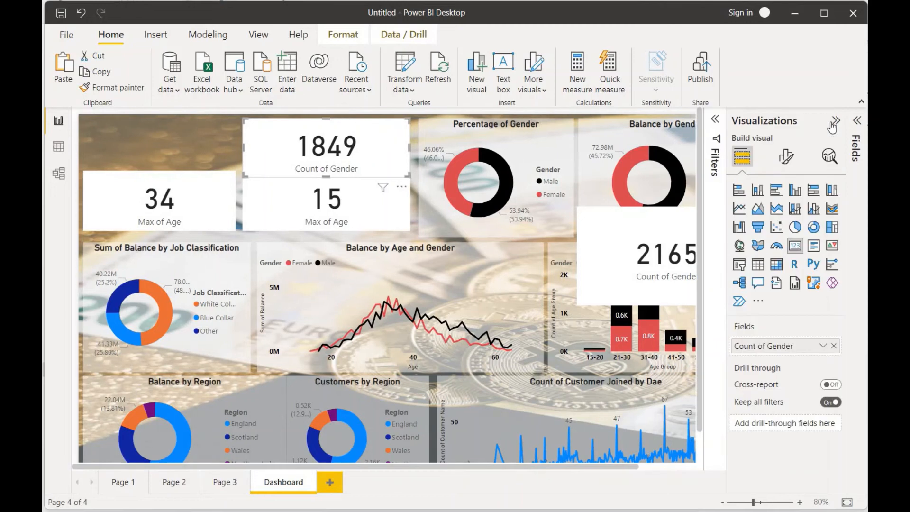
double_click(789, 349)
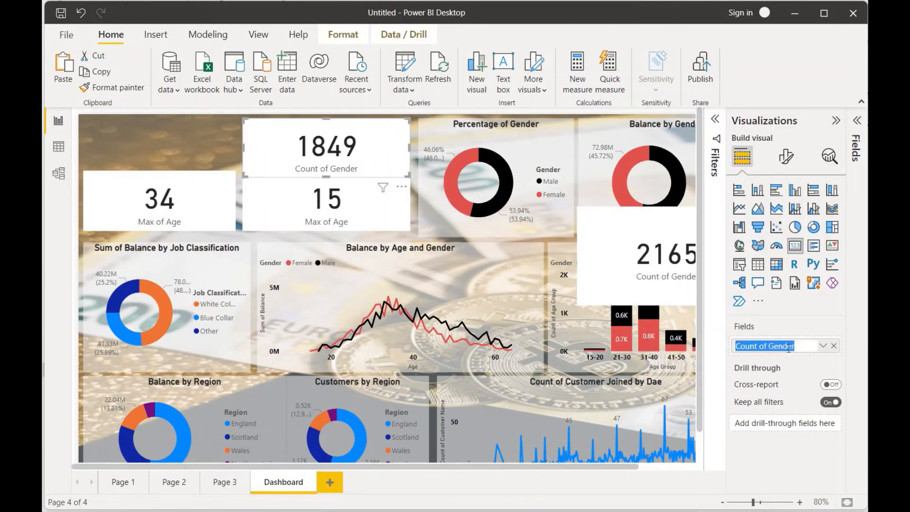
key(Right)
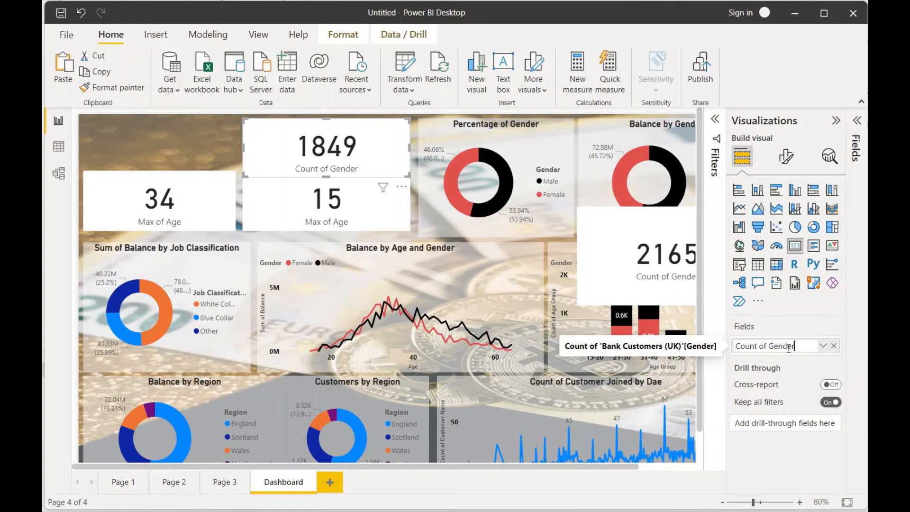
key(shift+Left)
key(shift+Left)
key(shift+Left)
key(shift+Left)
text(Female C)
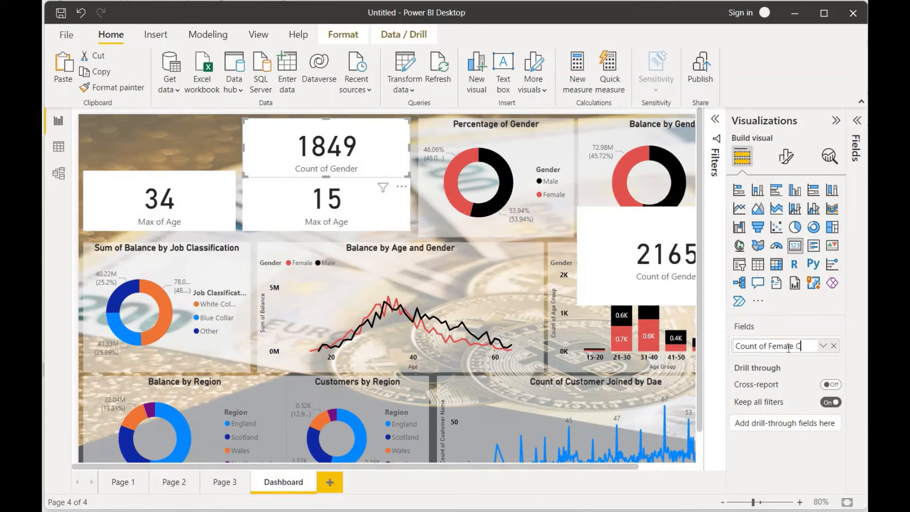
text(ustomers)
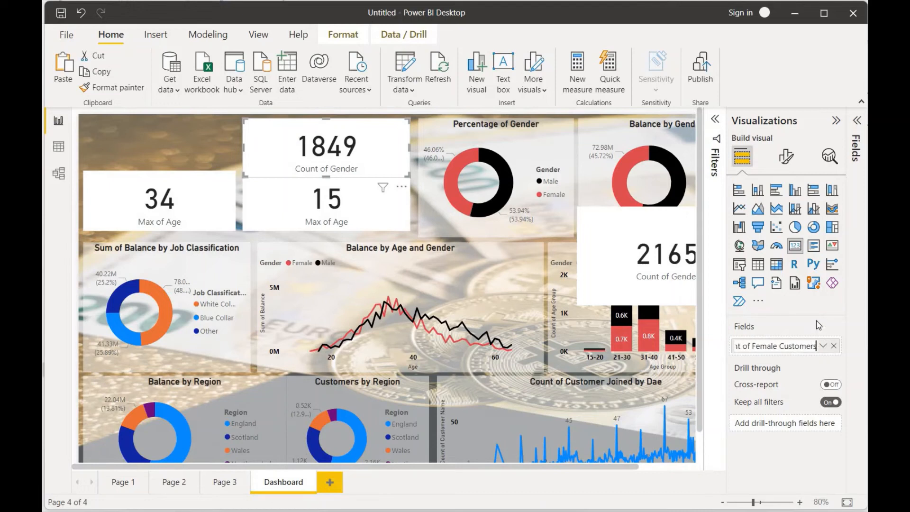
click(371, 207)
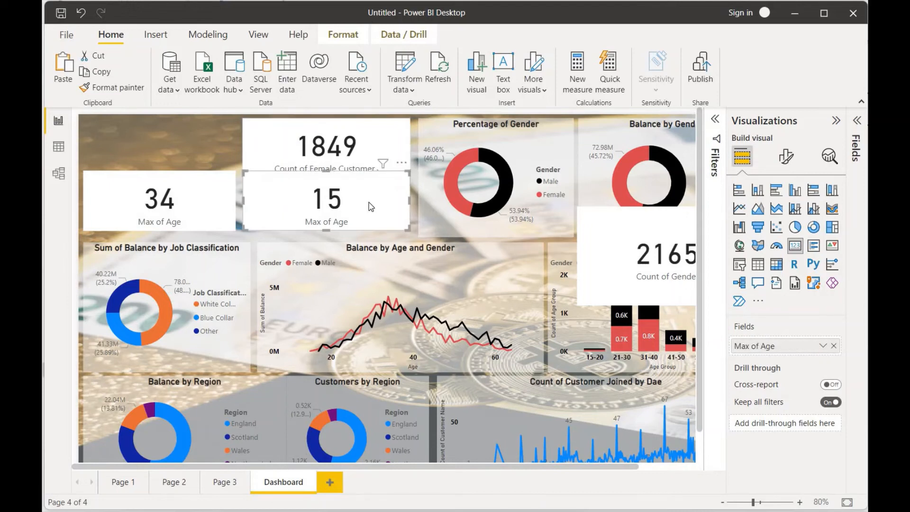
Move the 2165 card over the Balance by Age and Gender chart and rename its field as "Count of Male Customers"
click(606, 273)
drag(387, 240, 375, 269)
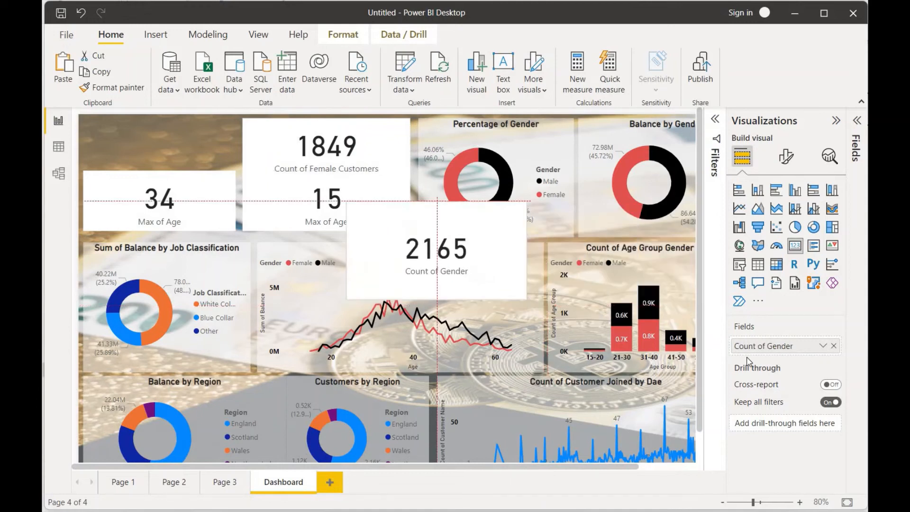
double_click(783, 347)
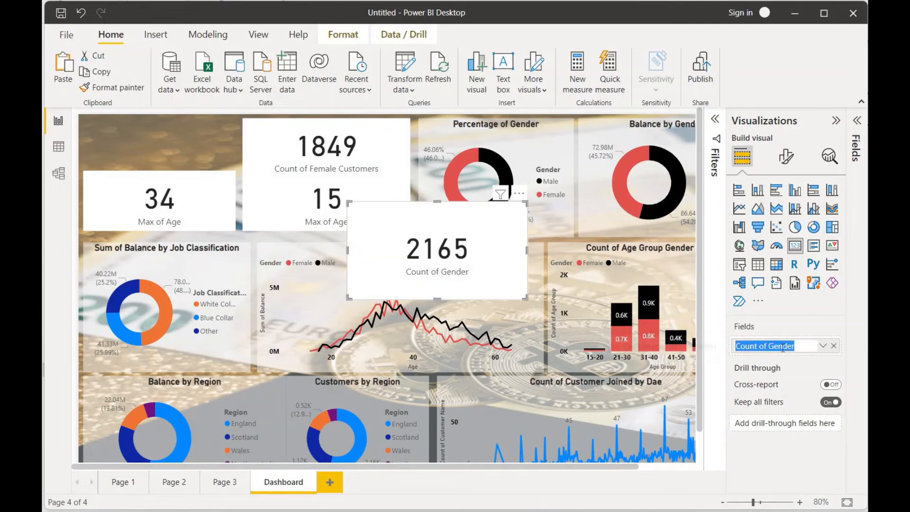
click(783, 347)
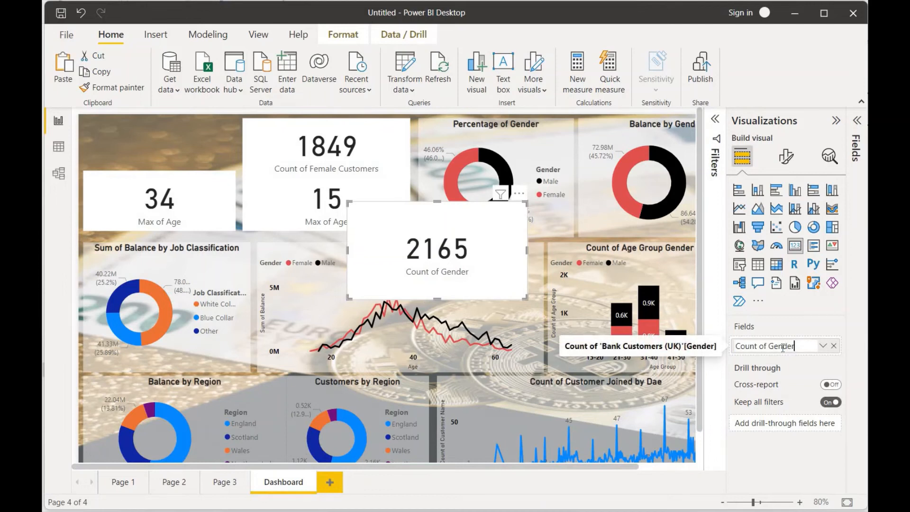
double_click(783, 347)
text(Male )
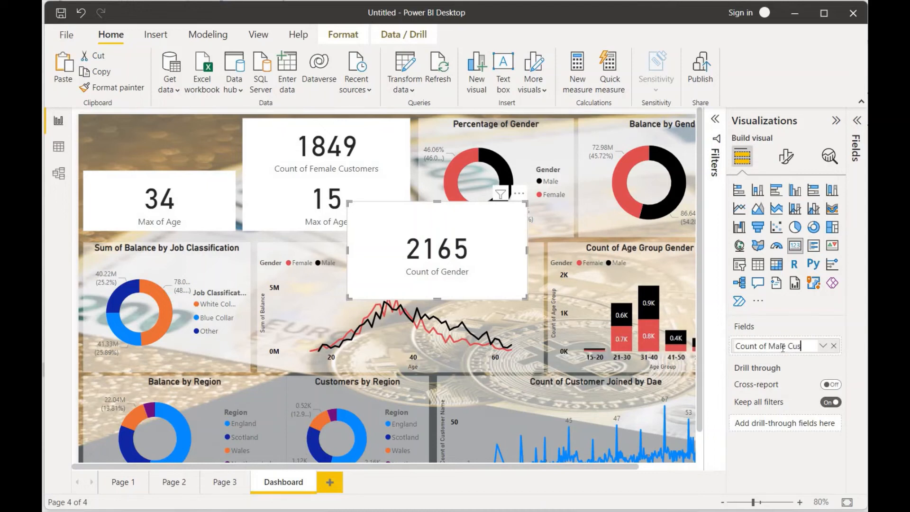
text(Customers)
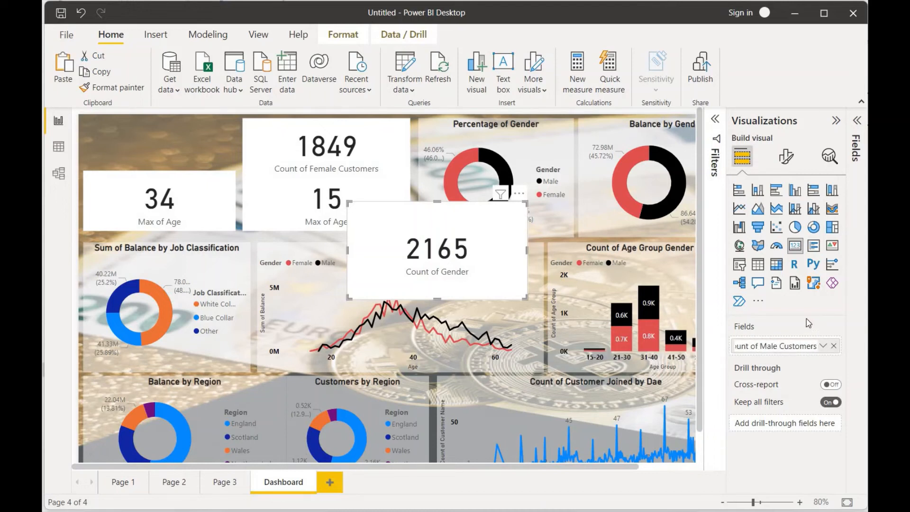
key(Return)
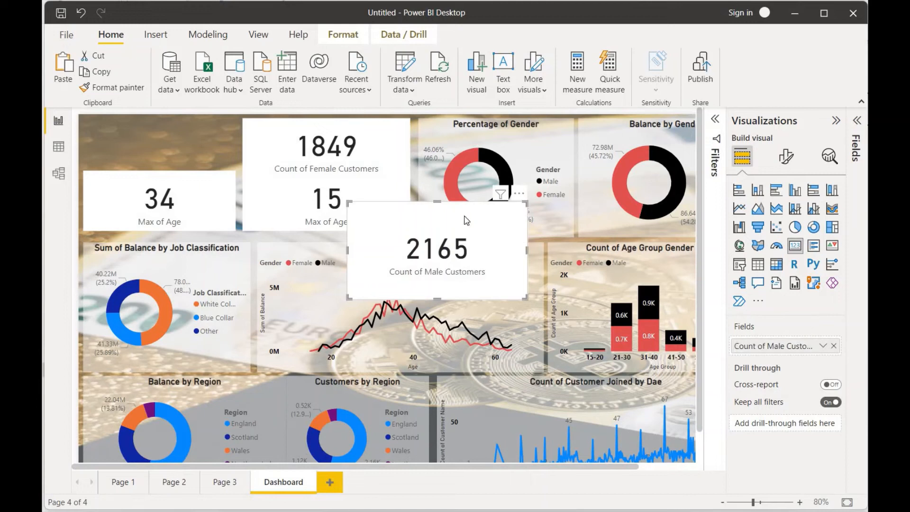
Narrow the 34 and 15 Max of Age cards and set them side by side above the Job Classification donut
click(286, 202)
click(234, 201)
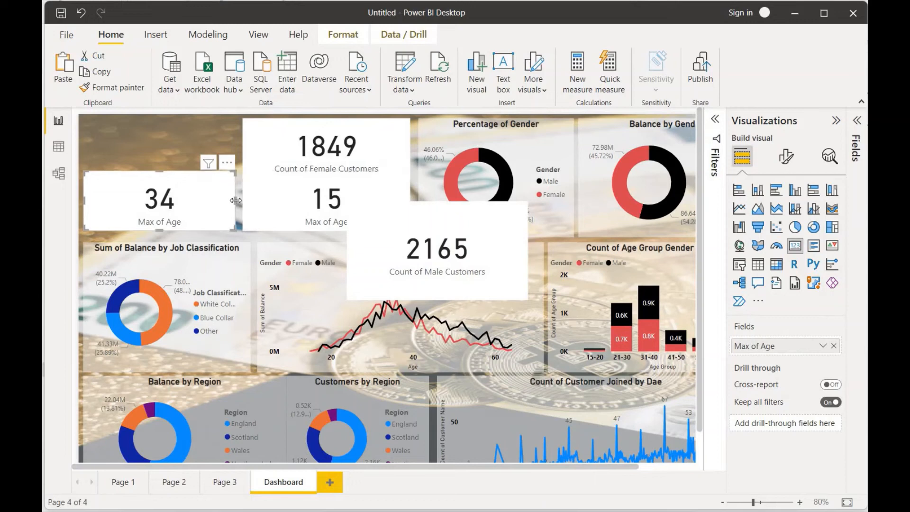
drag(235, 201, 148, 204)
drag(303, 207, 219, 207)
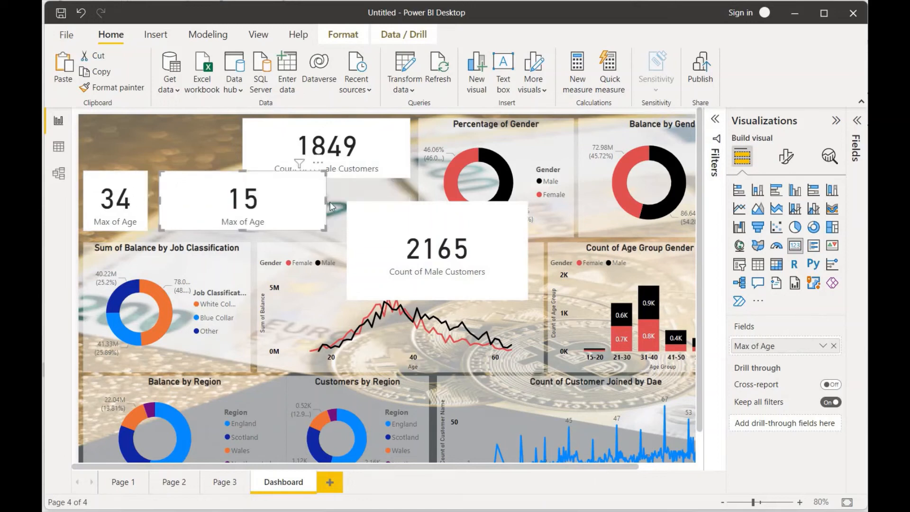
drag(325, 202, 243, 210)
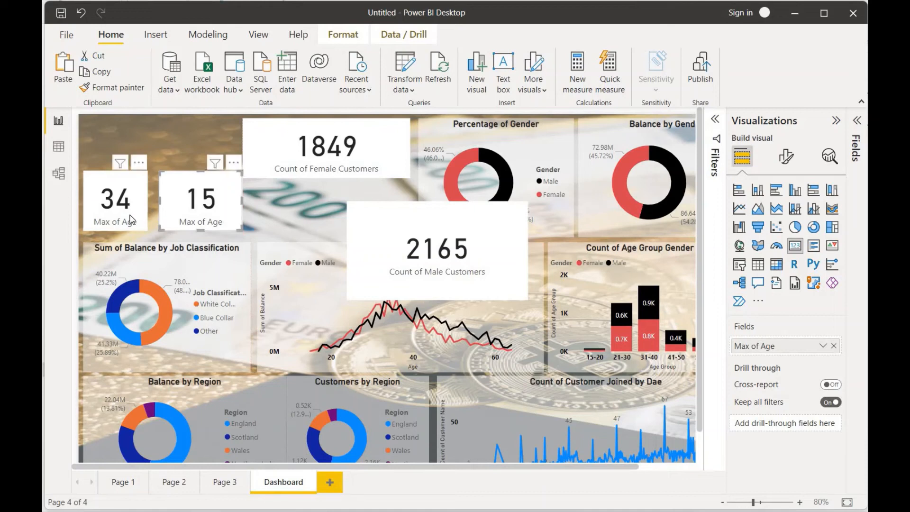
Rename the 34 card's field as "Max Balance at the Age" and copy that name
click(131, 219)
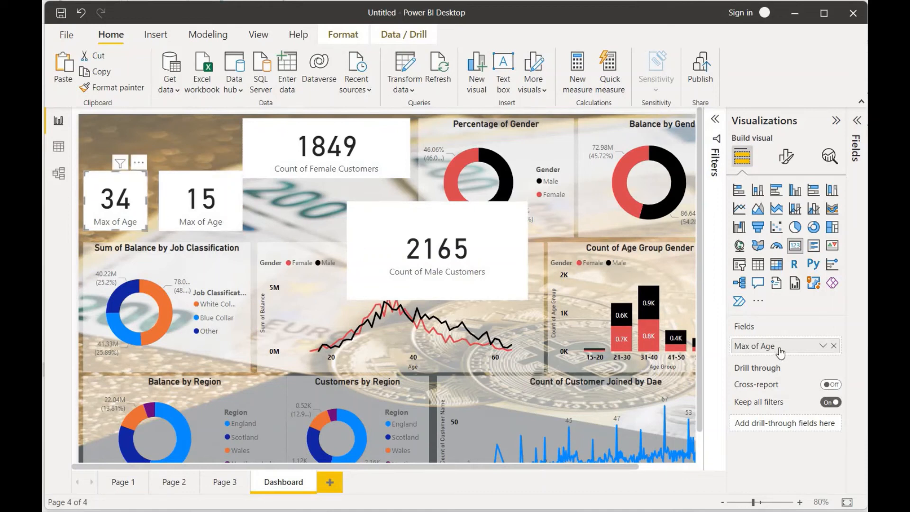
double_click(756, 347)
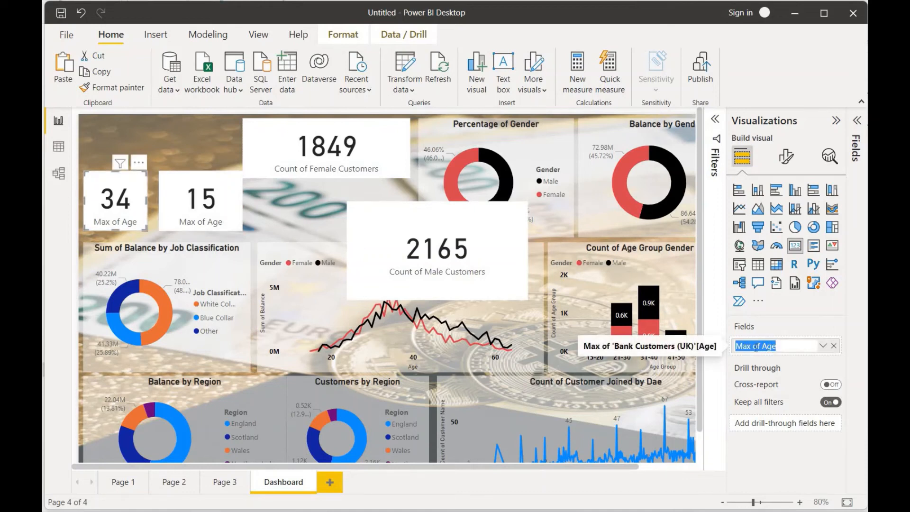
click(756, 347)
text(Balanc)
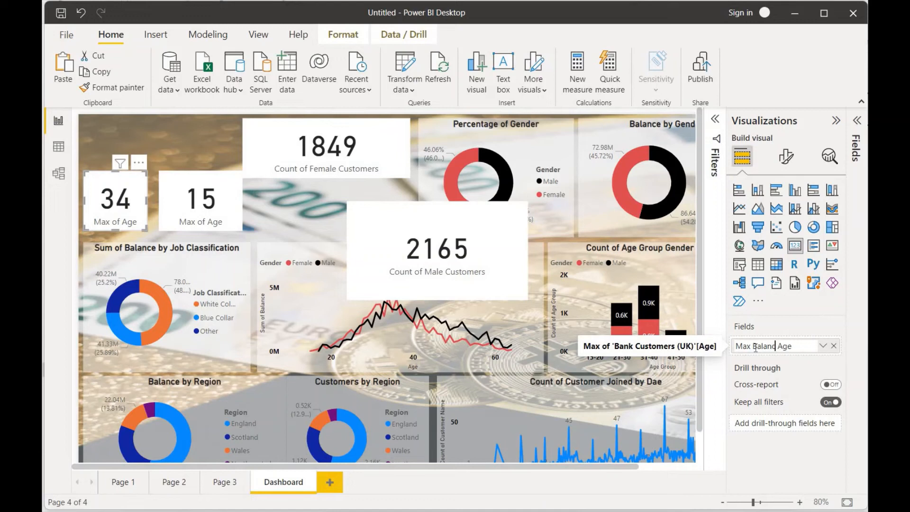
text(e at)
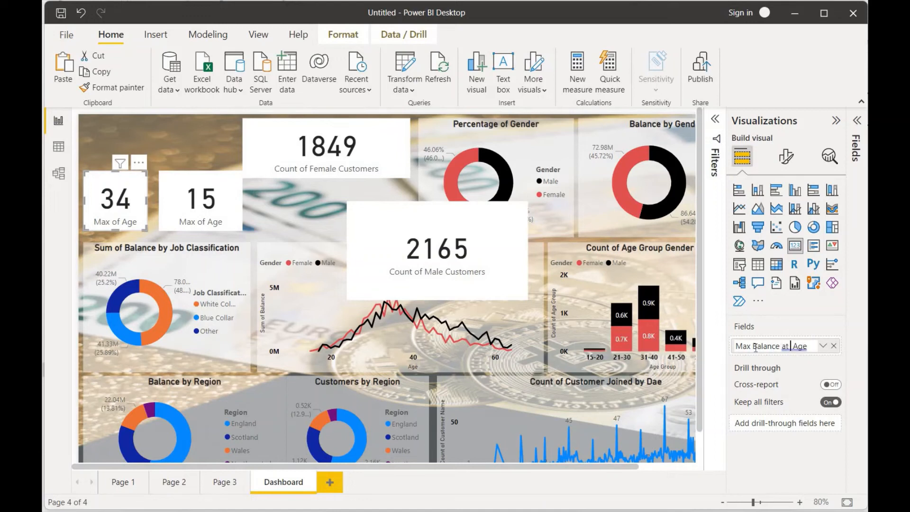
text( the)
key(ctrl+a)
key(ctrl+c)
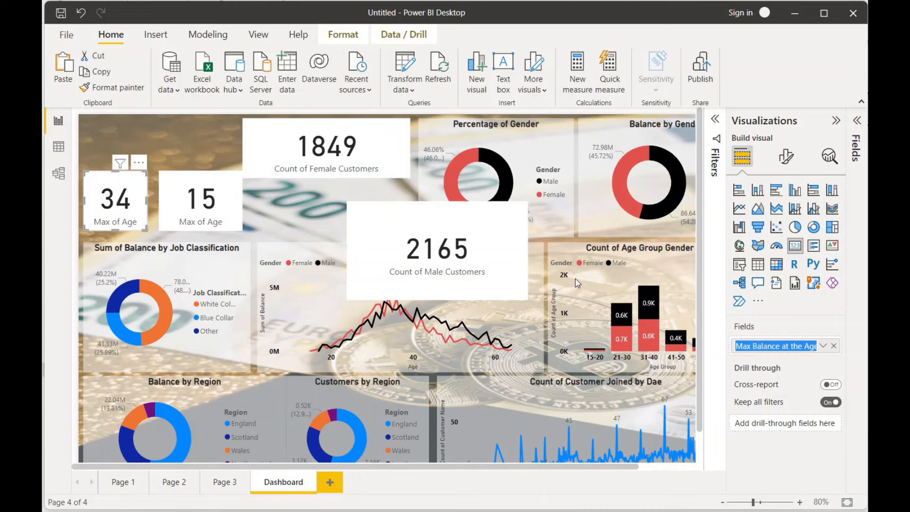
Reuse the copied name on the 15 card's field, changing it to "Min Balance at the Age"
click(176, 214)
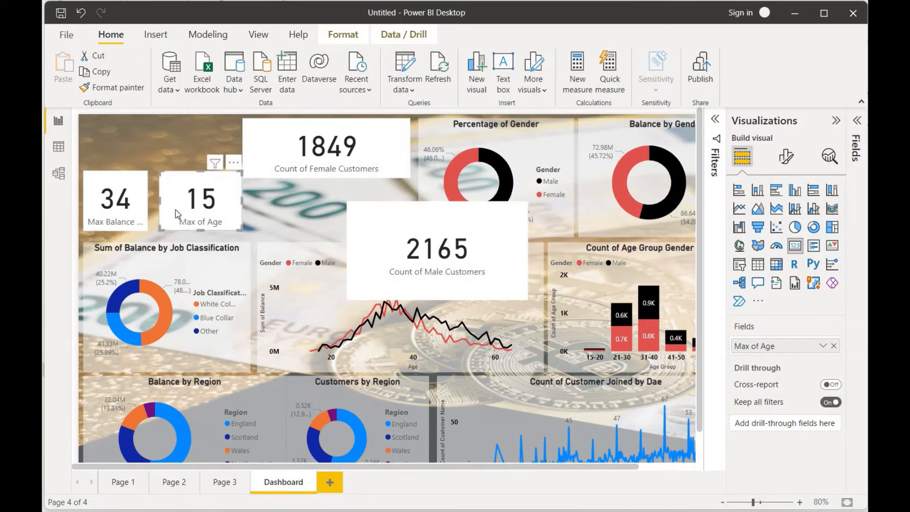
double_click(764, 349)
key(ctrl+v)
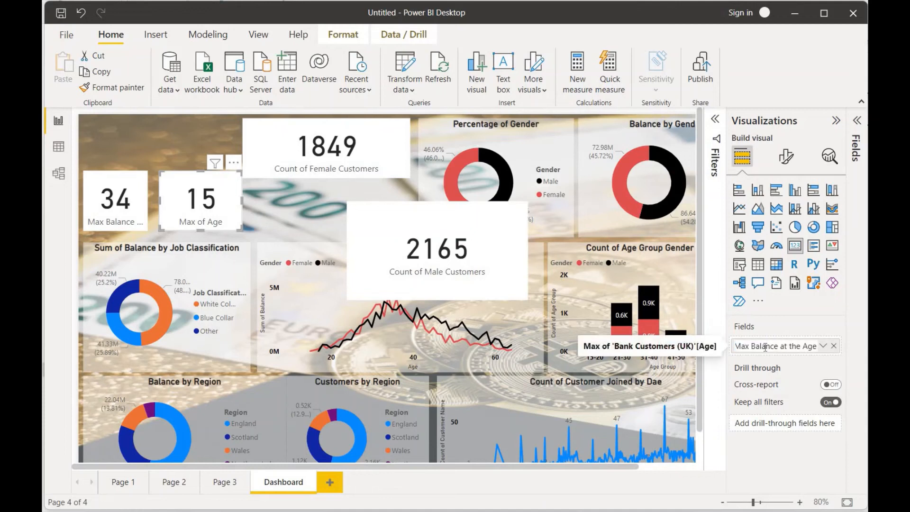
key(Left)
key(Left)
key(Left)
key(Left)
key(Left)
key(Left)
key(Left)
key(Left)
key(Left)
key(Left)
text(in)
key(Return)
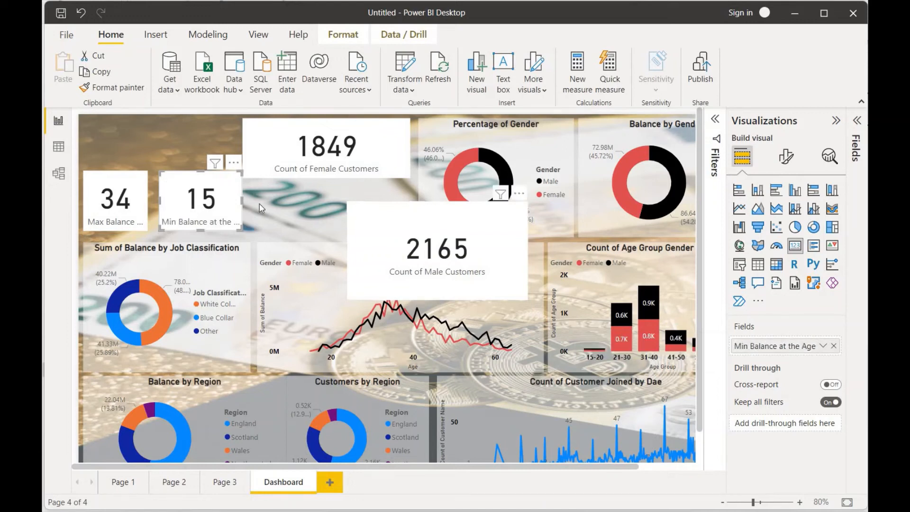
Widen the Max and Min Balance cards to fit their labels, and fit the Male Customers card beneath the narrowed Female Customers card
drag(248, 198, 274, 201)
click(142, 207)
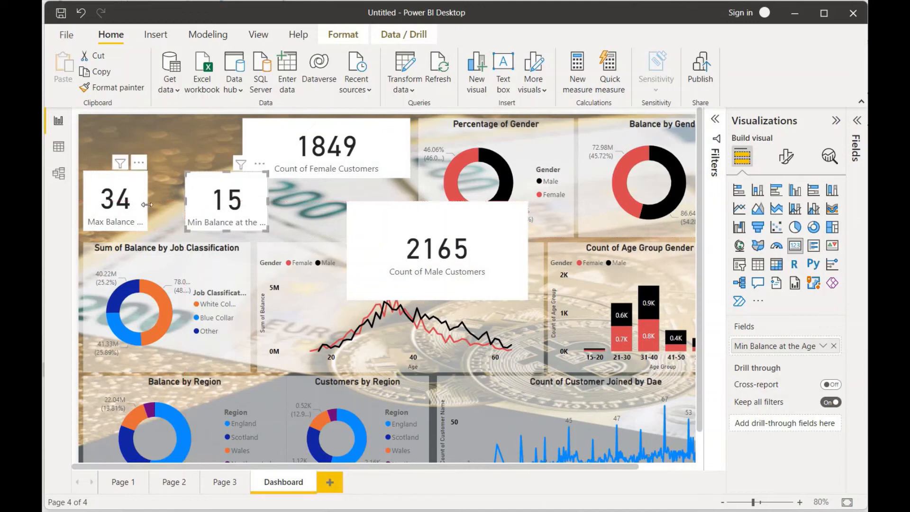
drag(171, 205, 234, 210)
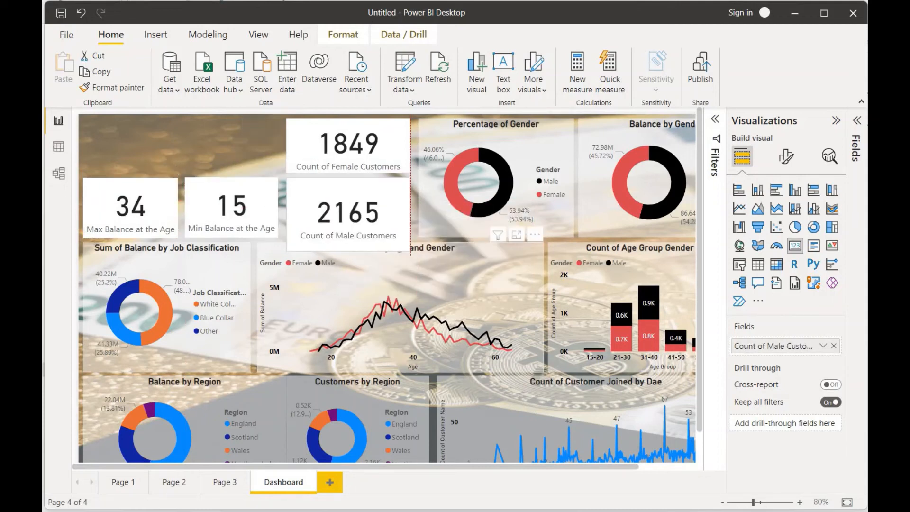
drag(410, 251, 411, 237)
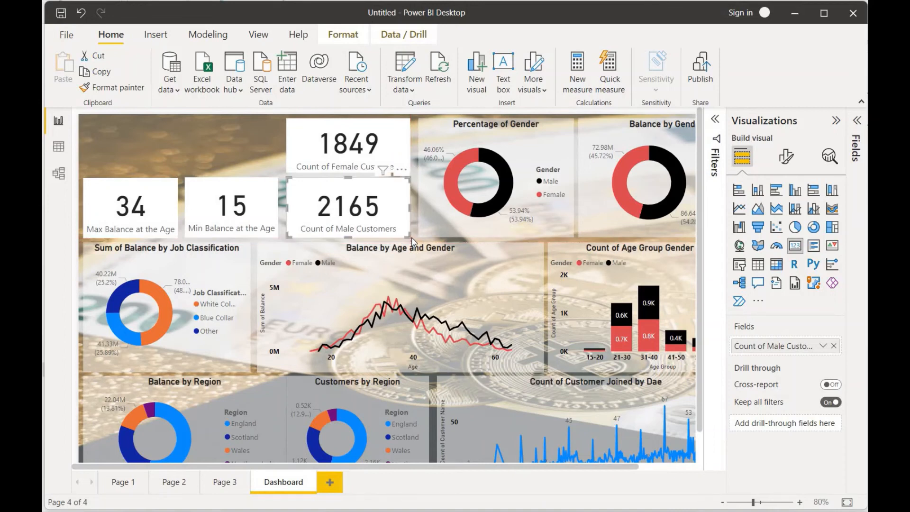
Copy the Percentage of Gender donut's formatting to the Female Customers card, and from card to card onto the Male Customers, Min Balance and Max Balance cards
click(429, 217)
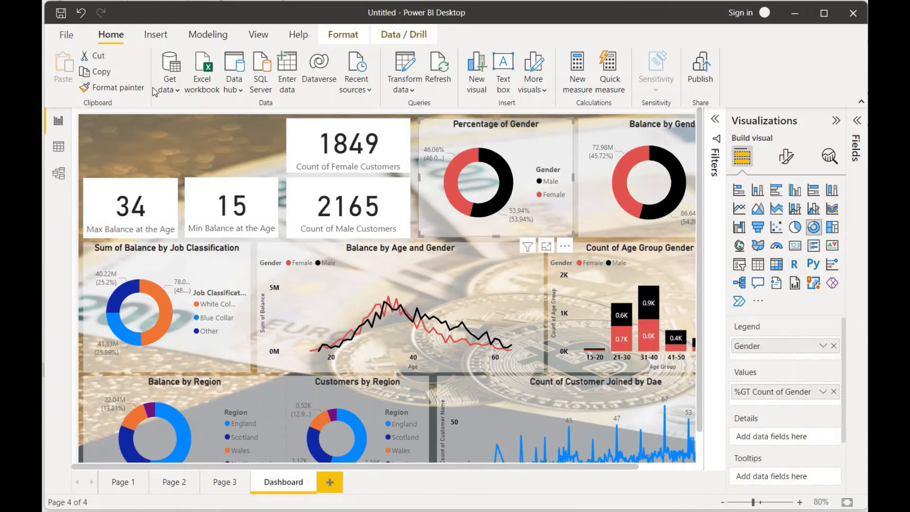
click(121, 87)
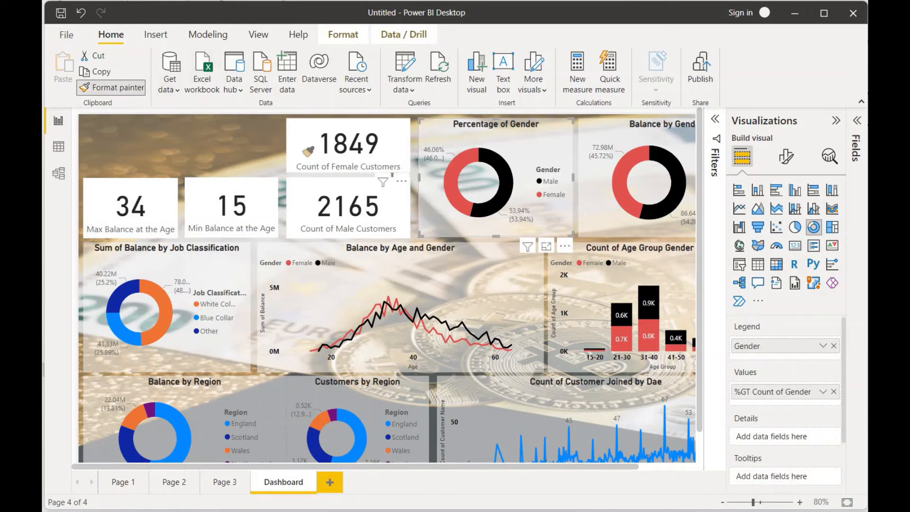
click(309, 151)
click(133, 89)
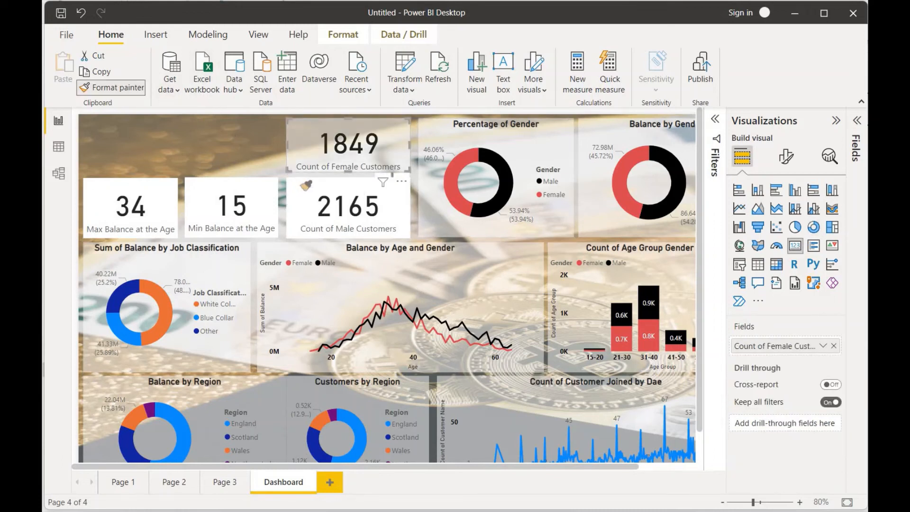
click(308, 186)
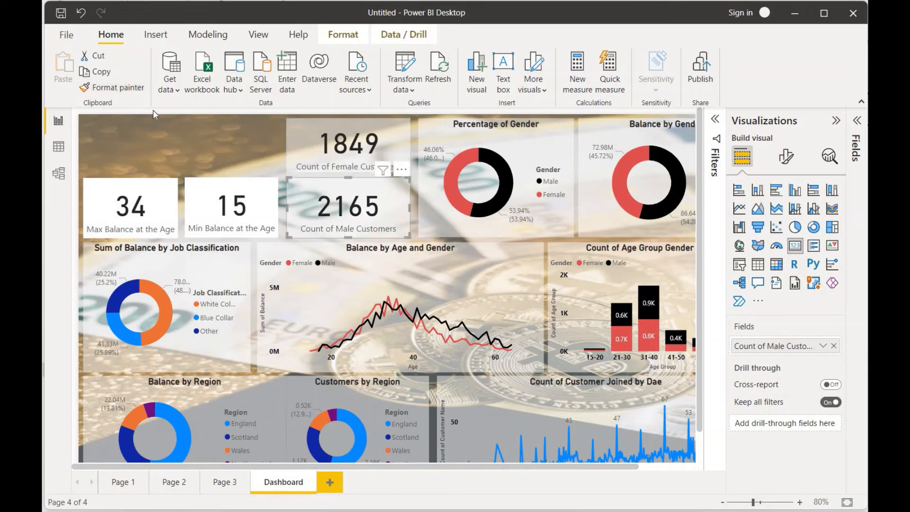
click(123, 88)
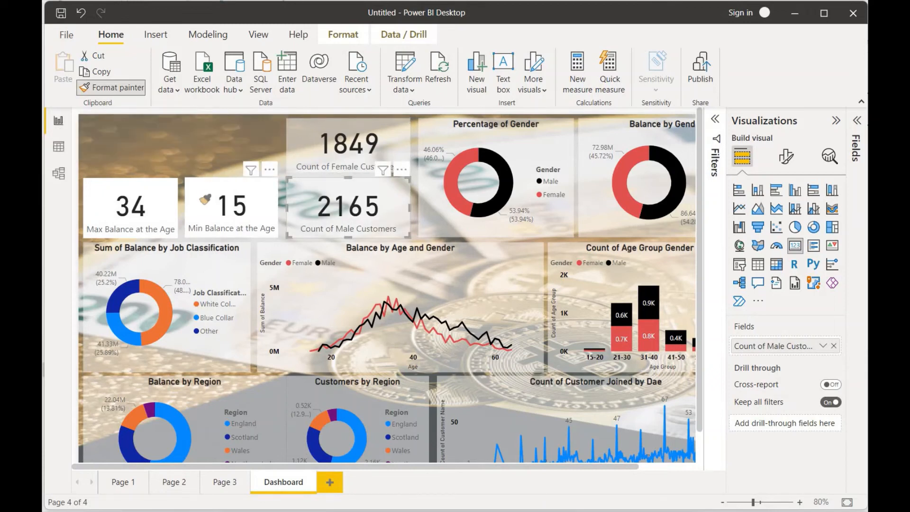
click(205, 198)
click(134, 88)
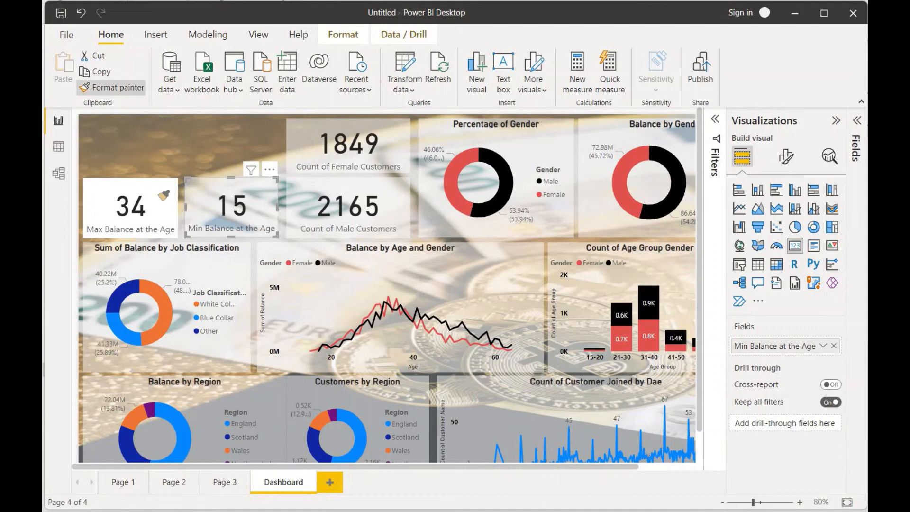
click(161, 205)
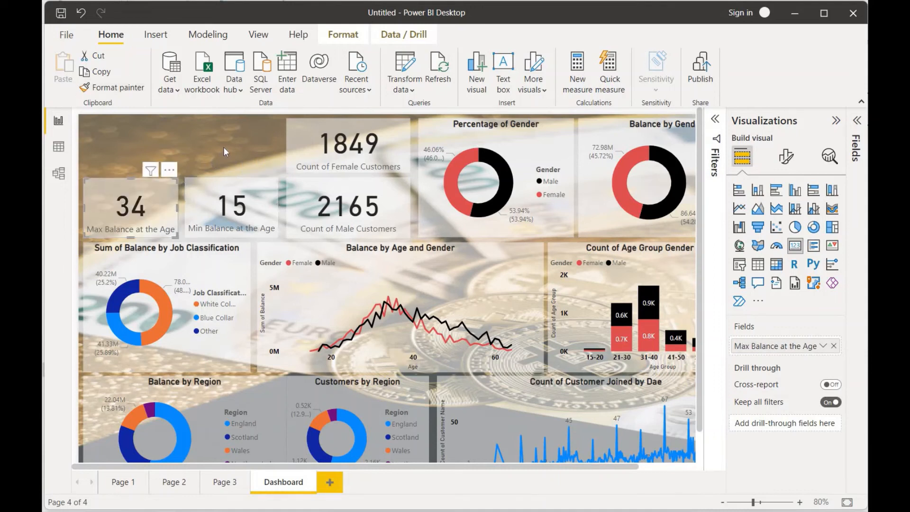
Add a text box to the Dashboard page with the heading "Bank Customers Data - Dashboard"
click(223, 147)
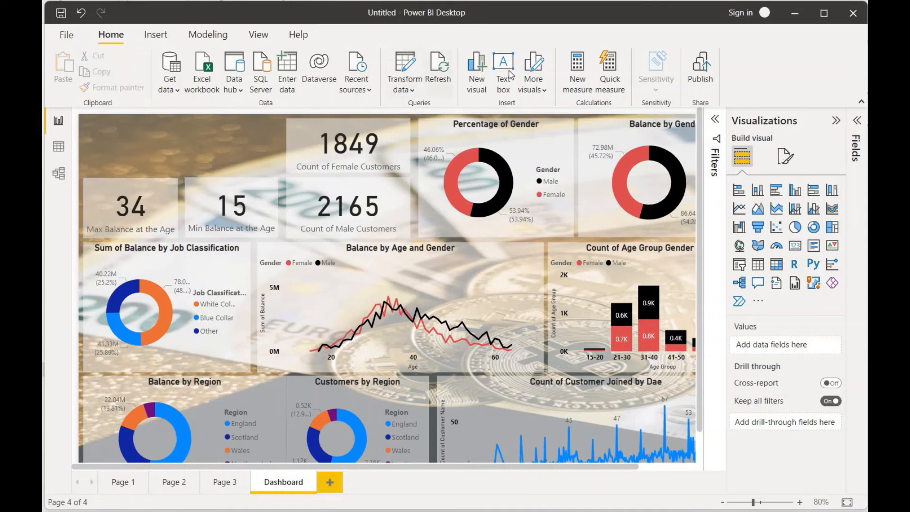
click(504, 71)
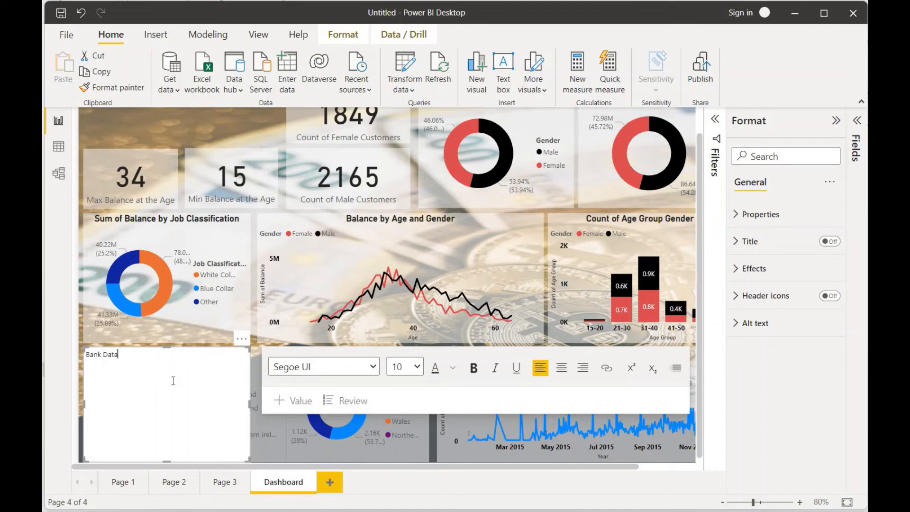
text(Customers Data - Dashboard)
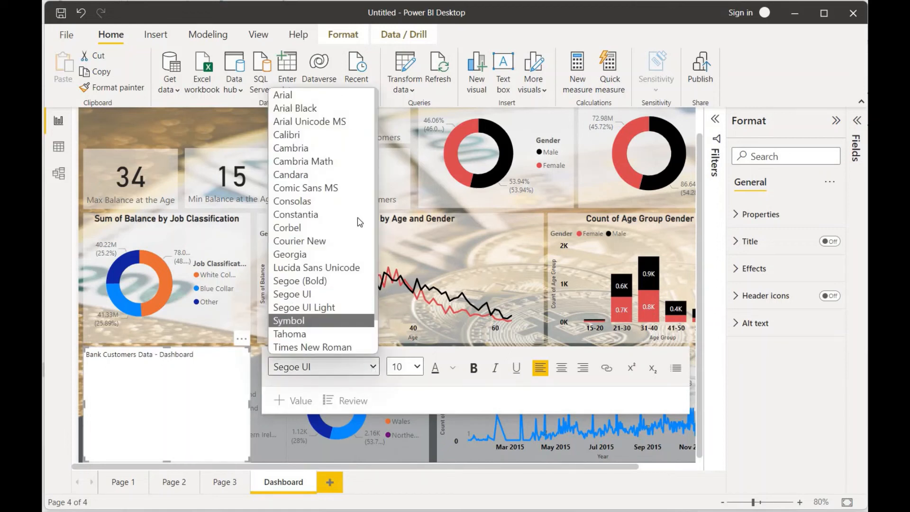
Format the whole heading in bold blue Comic Sans MS at size 24
click(352, 187)
key(ctrl+z)
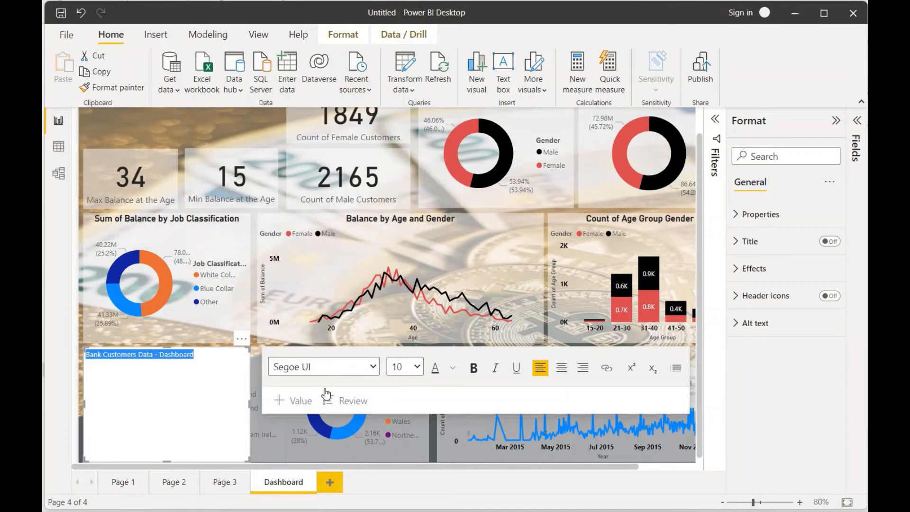
click(373, 366)
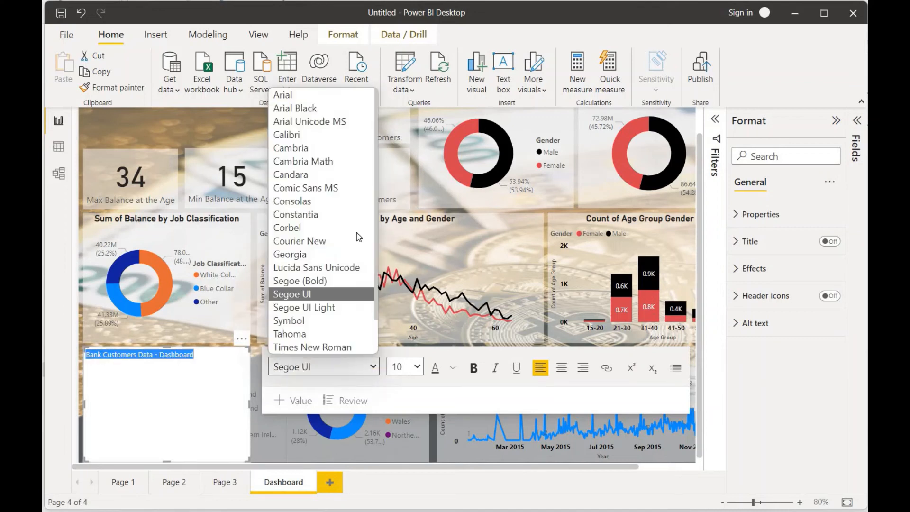
click(353, 188)
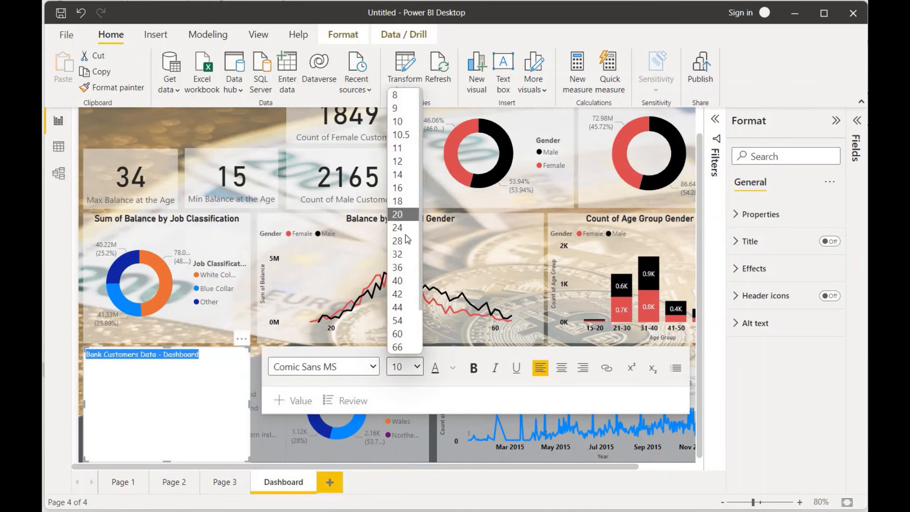
click(406, 227)
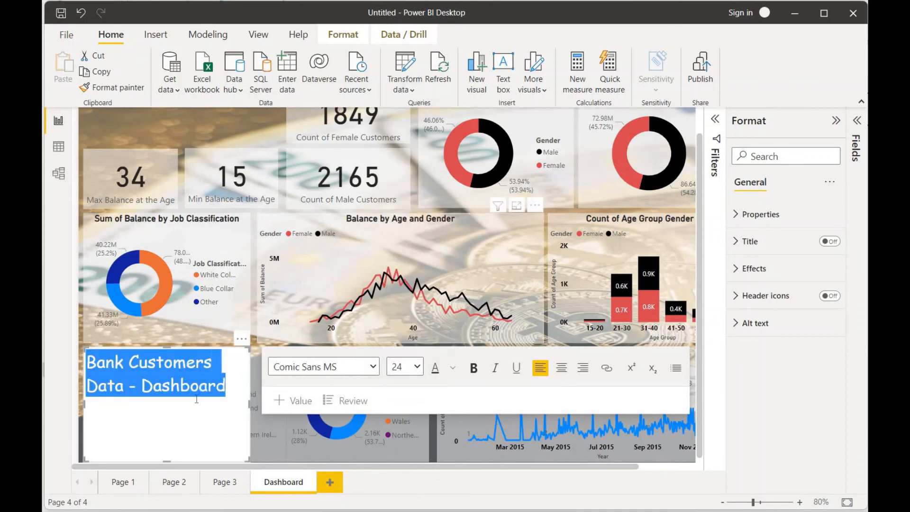
click(454, 370)
click(540, 311)
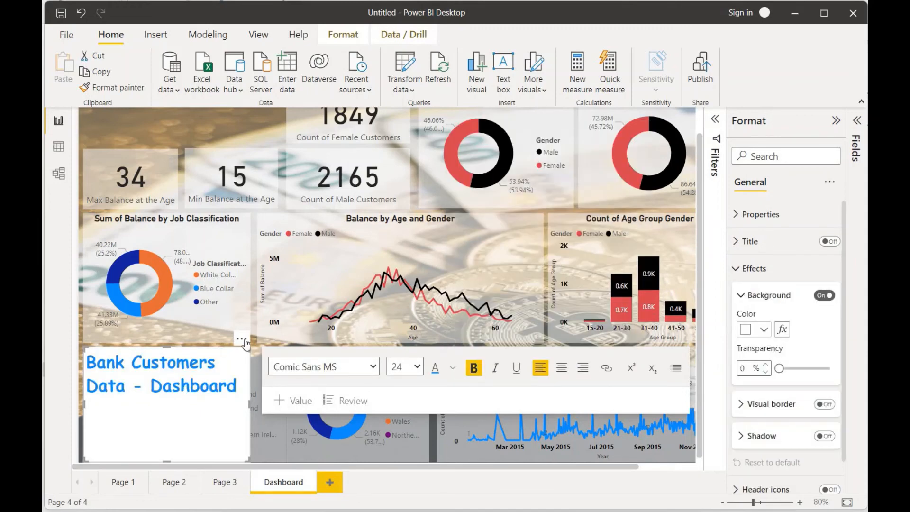
Fit the heading box into the empty space above the Max and Min Balance cards, widening and shortening it, and centre its text
drag(235, 338, 203, 41)
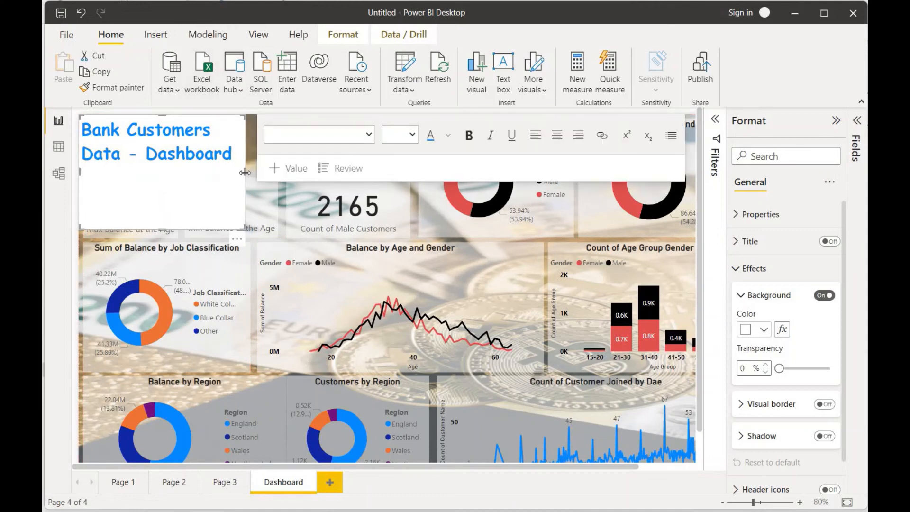
drag(245, 175, 278, 171)
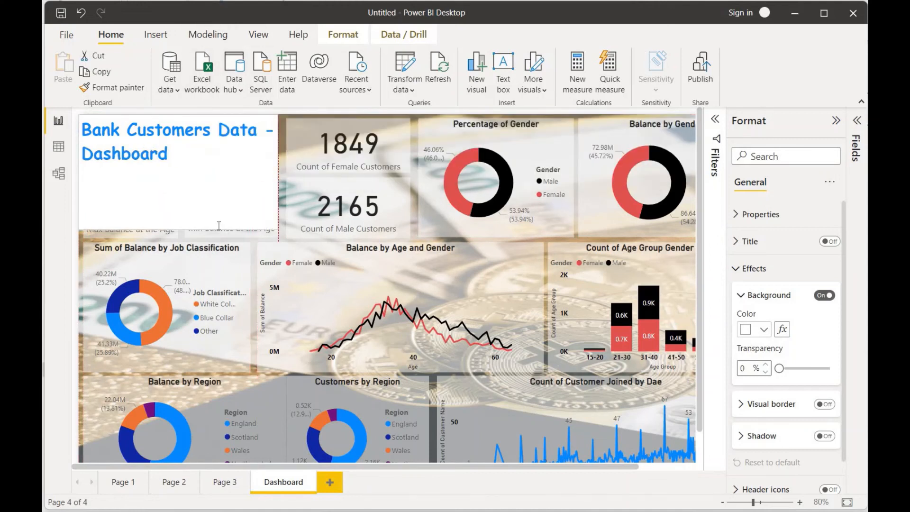
drag(179, 230, 80, 151)
click(378, 203)
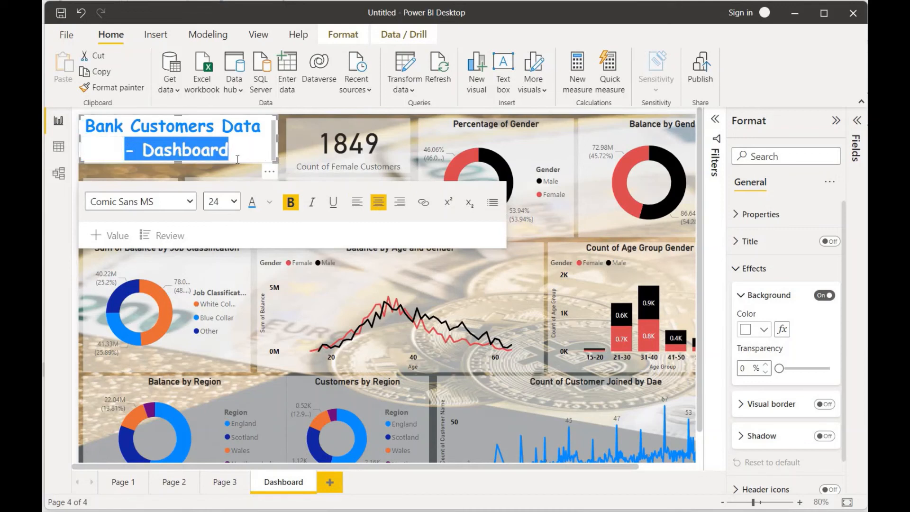
click(230, 171)
click(247, 151)
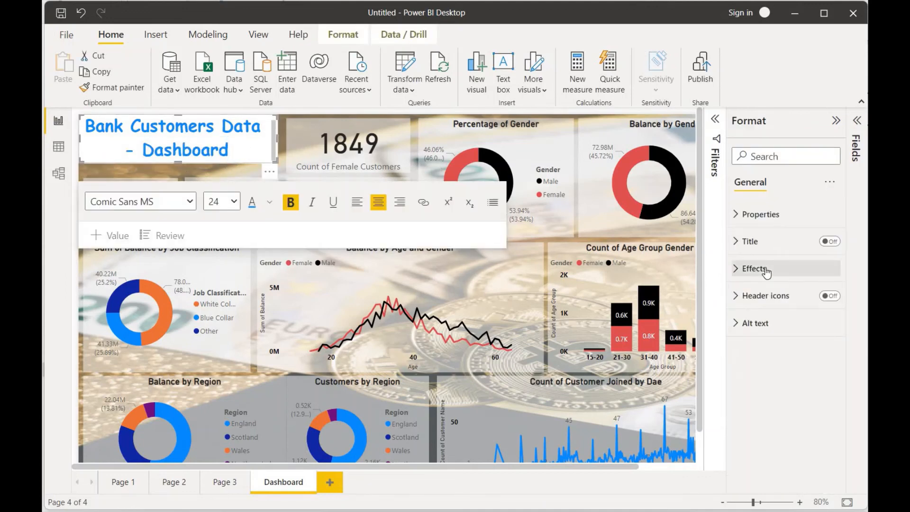
Turn on the shadow effect for the heading box and adjust its position above the balance cards
click(746, 269)
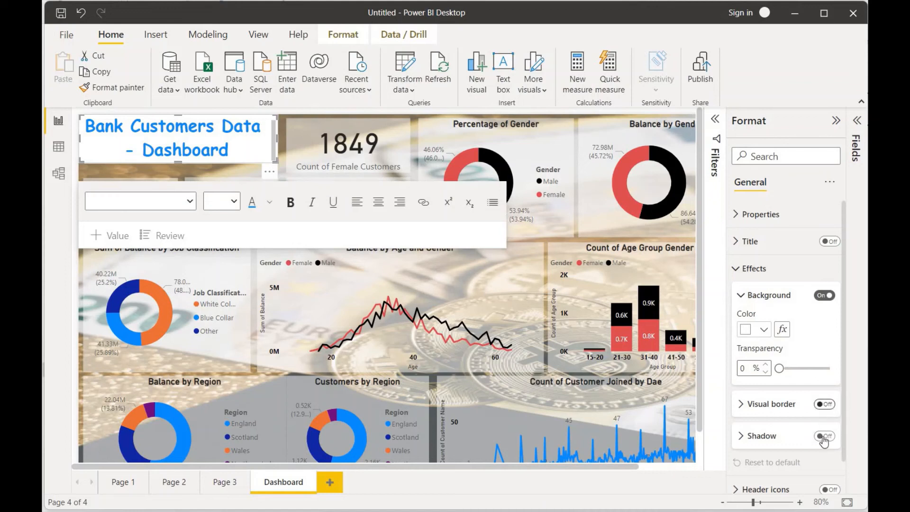
click(824, 436)
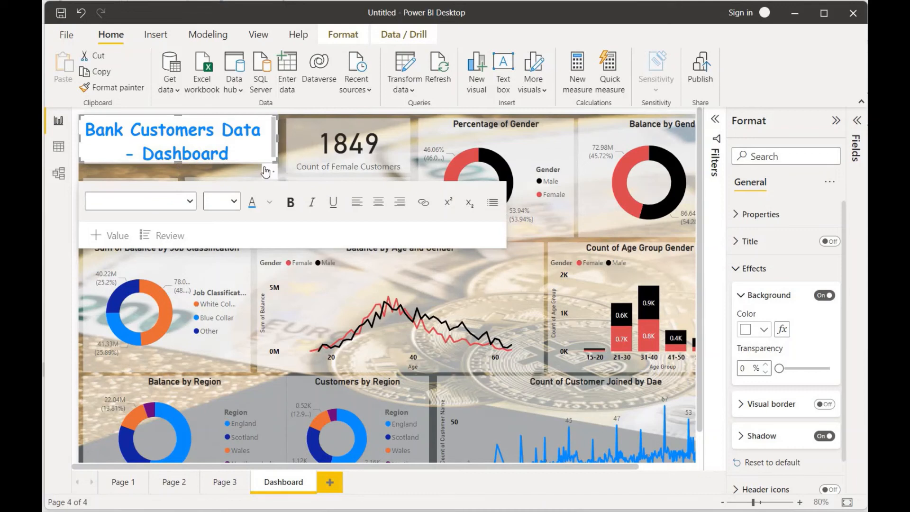
drag(273, 173, 274, 176)
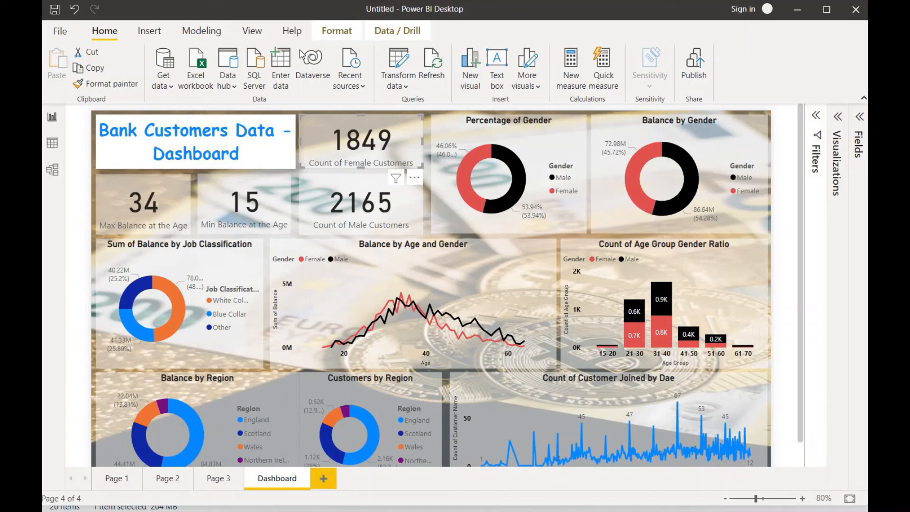
Set the report's page view to Fit to page
click(252, 31)
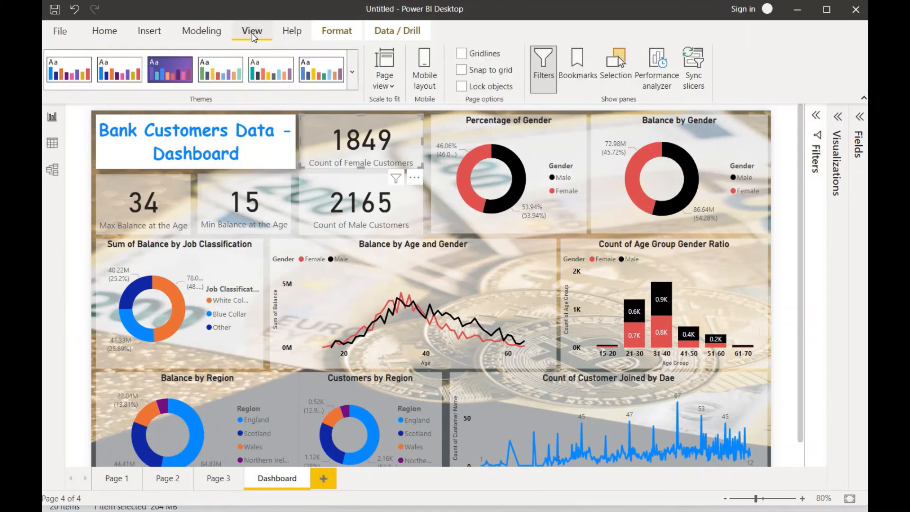
click(386, 88)
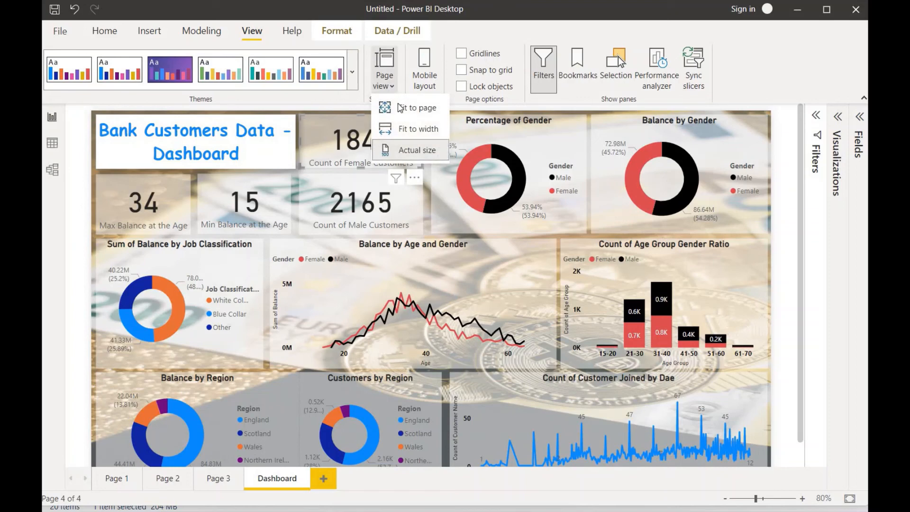
click(400, 109)
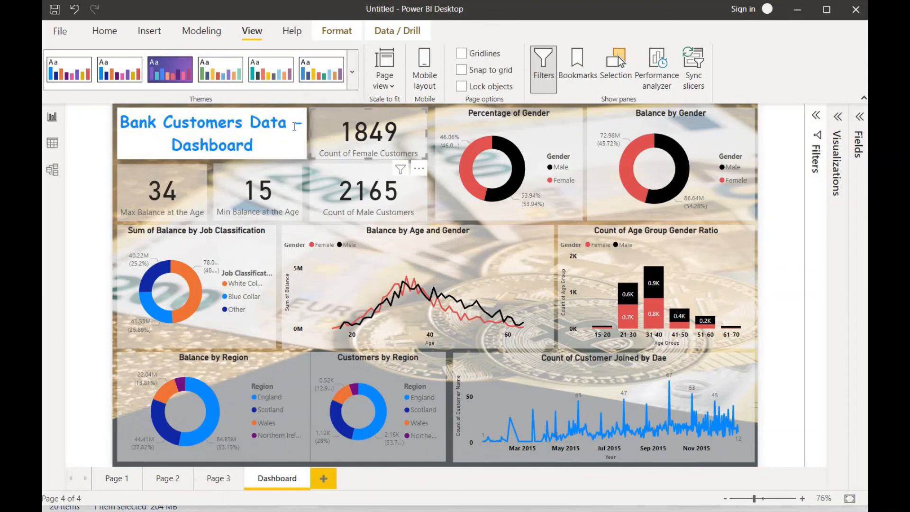
Adjust the heading's spacing so that "-Dashboard" starts the second line without a space after the dash
click(294, 125)
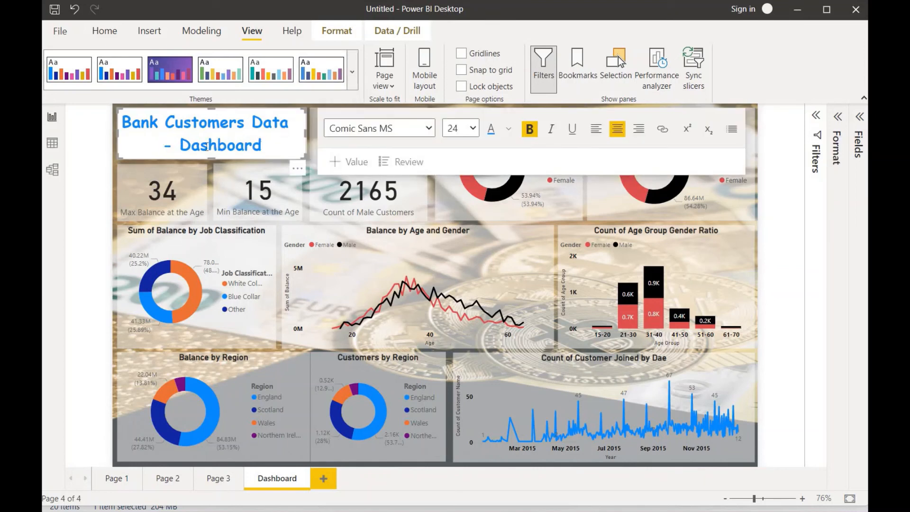
click(179, 144)
key(BackSpace)
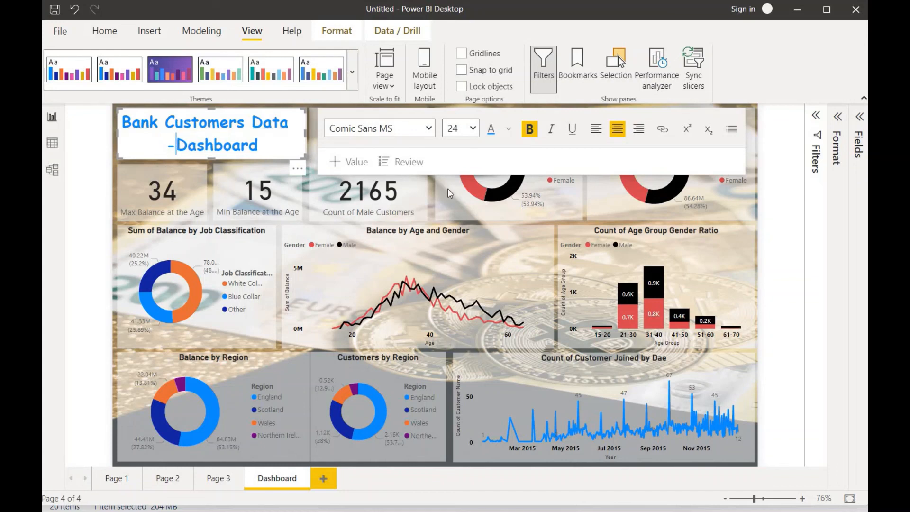
click(775, 222)
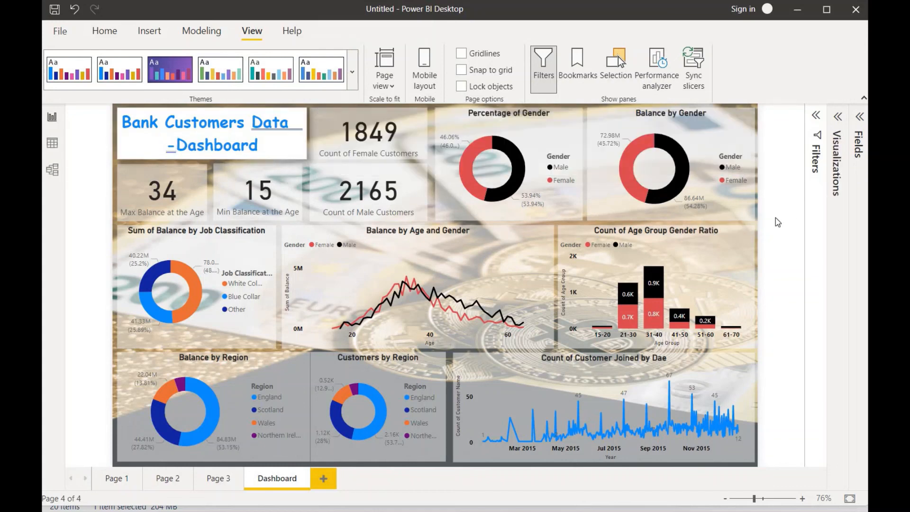
Turn off the legends of the Balance by Gender donut and the Balance by Age and Gender line chart
click(713, 142)
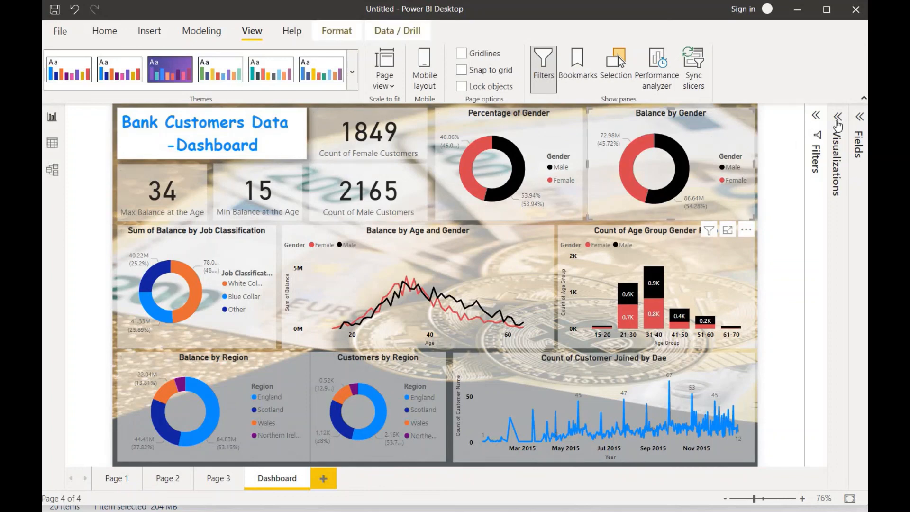
click(838, 124)
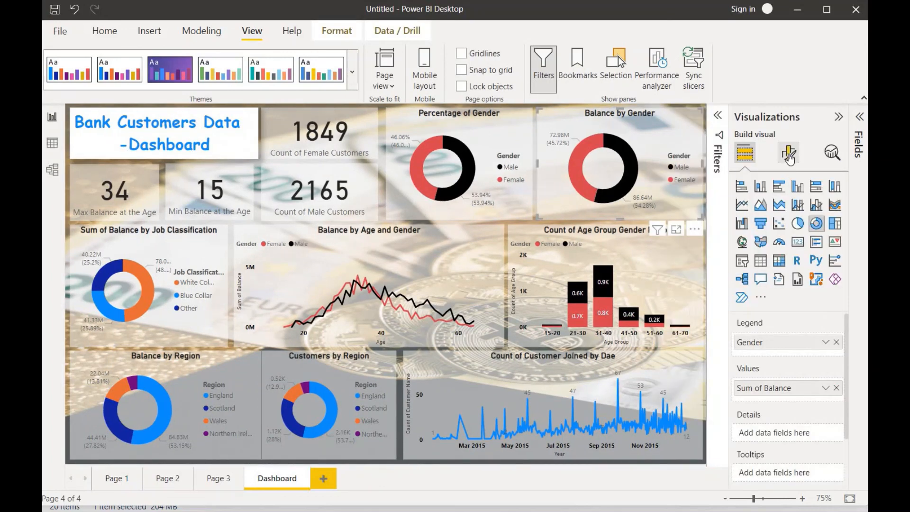
click(788, 153)
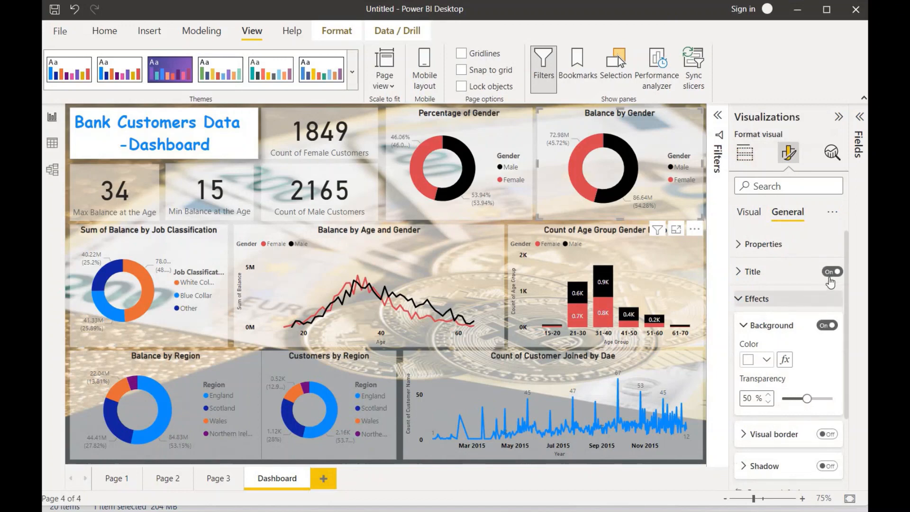
click(749, 212)
click(831, 244)
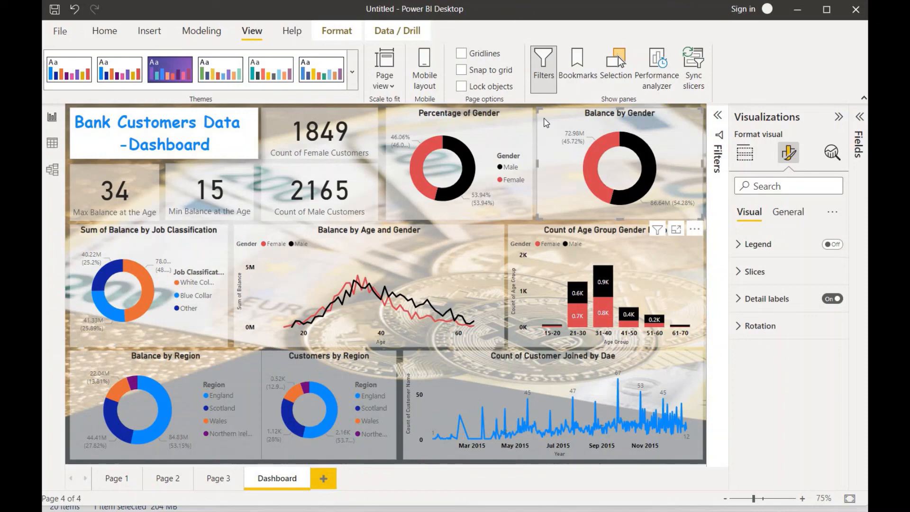
click(275, 243)
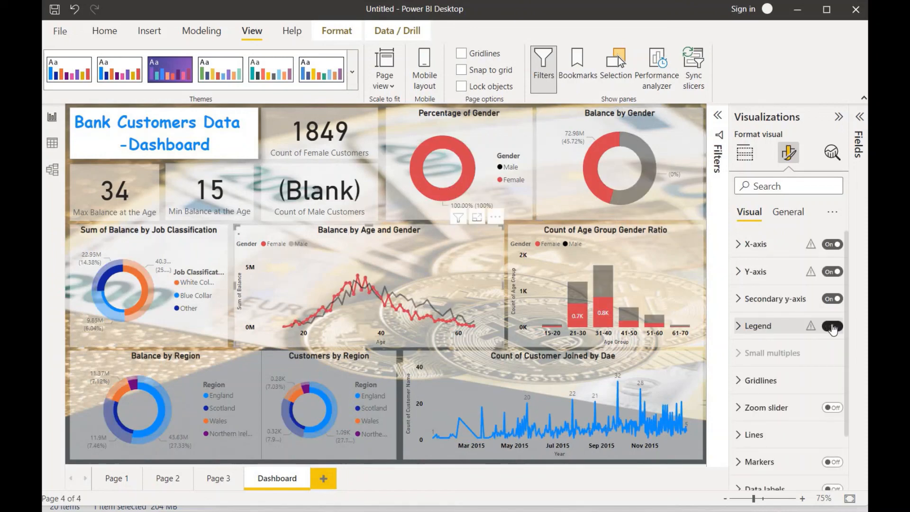
click(833, 327)
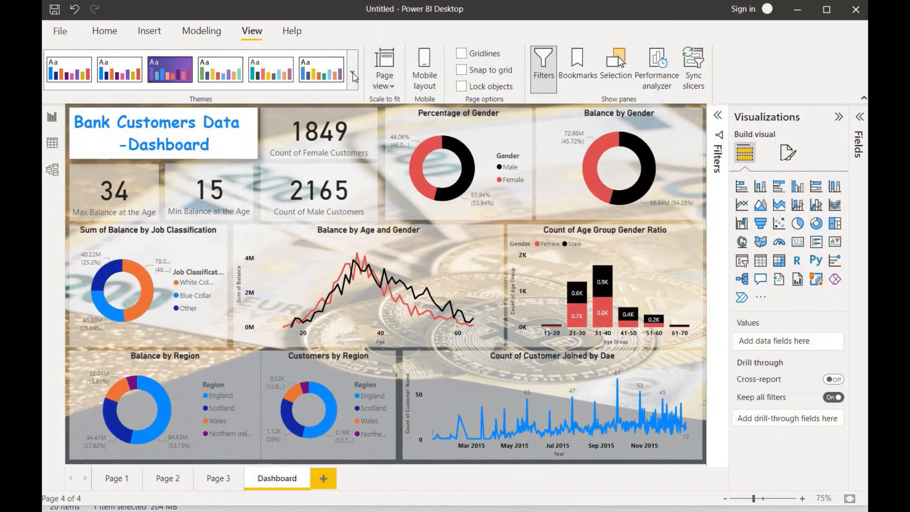
Apply the built-in dark grey theme with blue, orange and teal data colours to the report
click(352, 72)
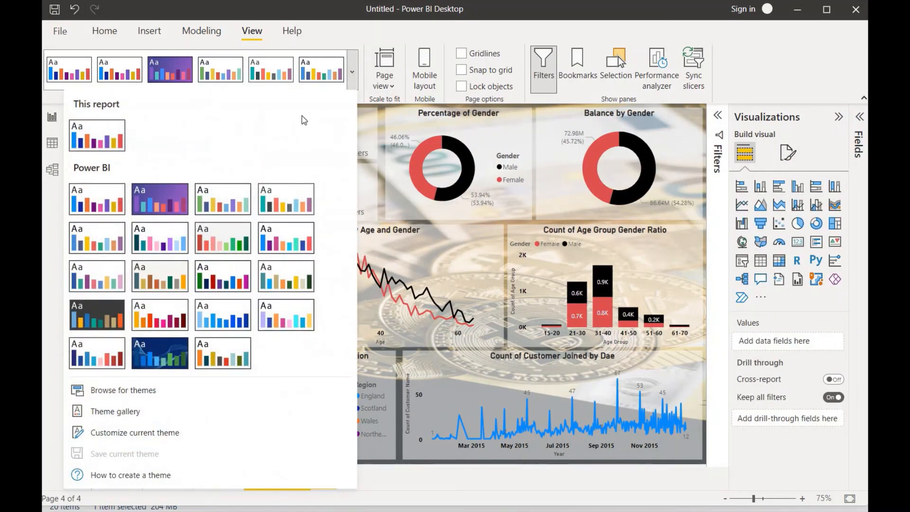
click(103, 309)
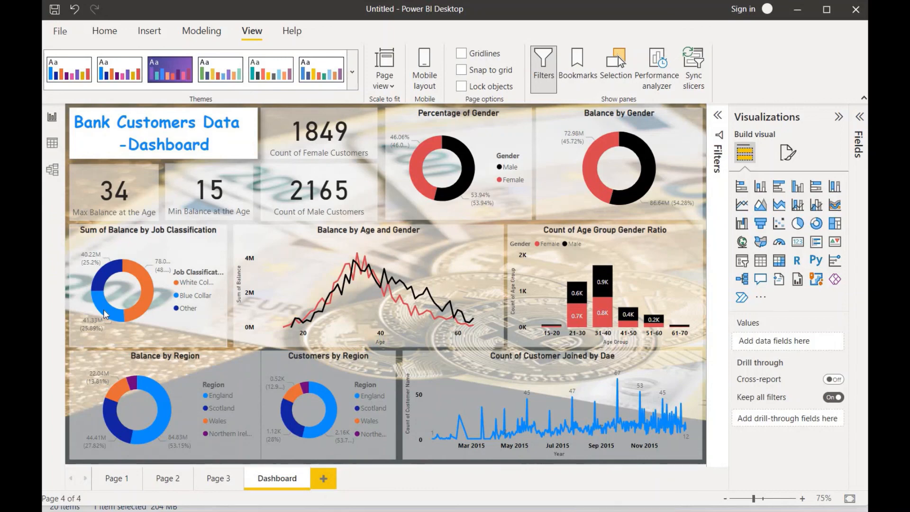
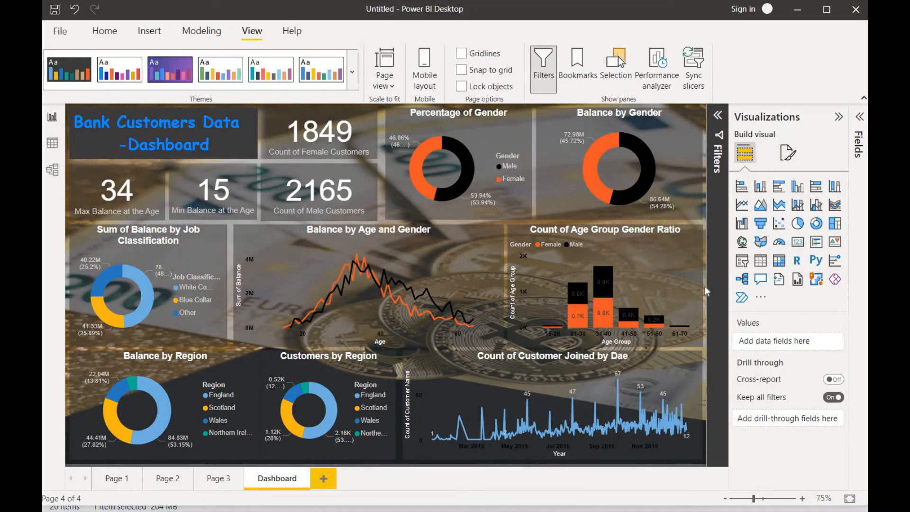
Set the X-axis values of the Count of Customer Joined line chart to white
click(605, 448)
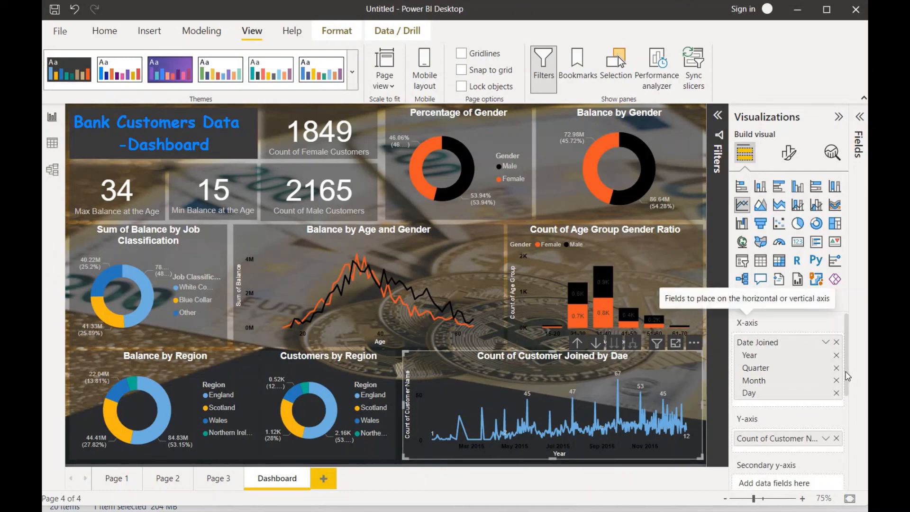
scroll(848, 412, down, 3)
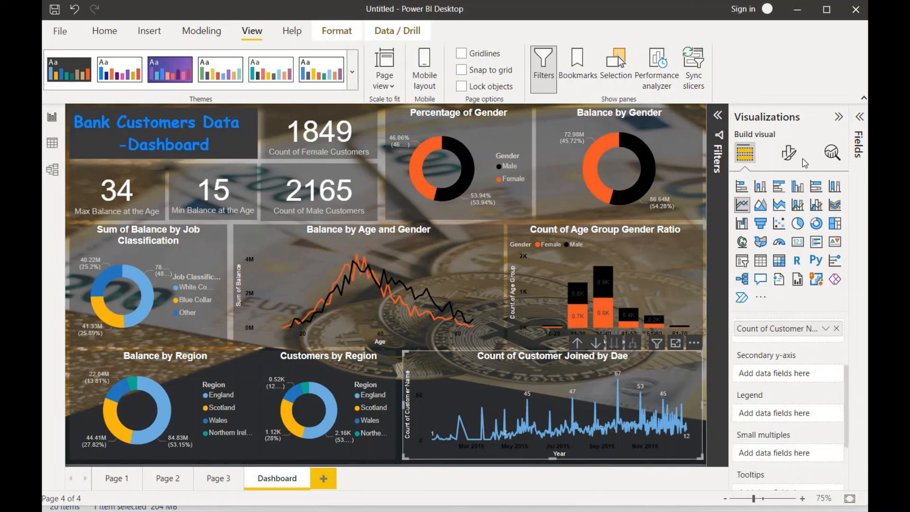
click(790, 154)
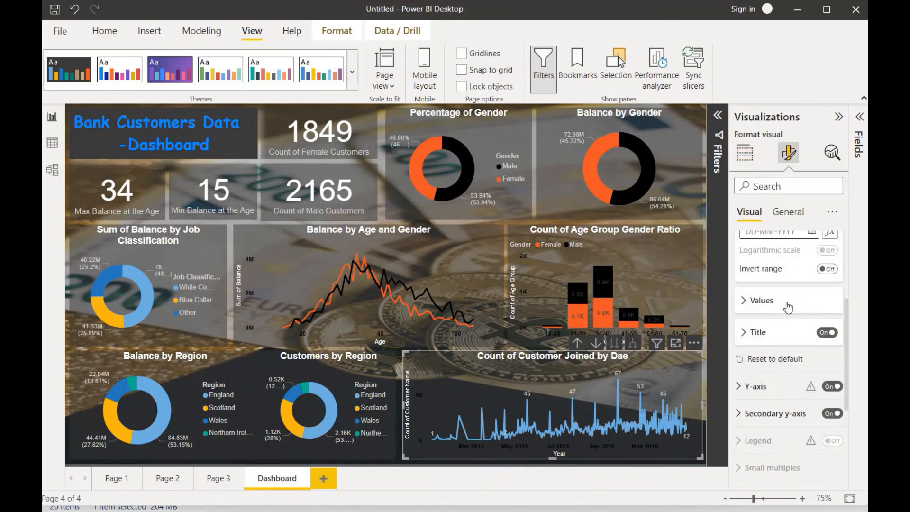
click(788, 307)
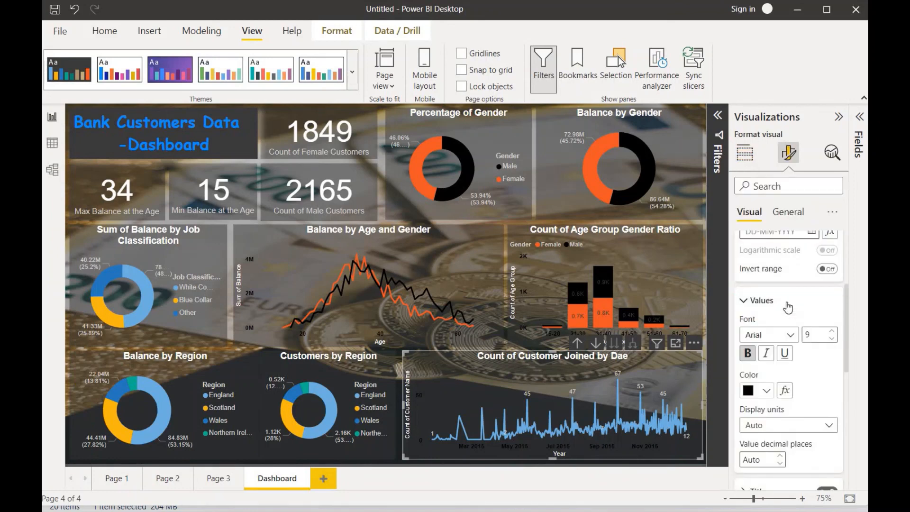
click(767, 391)
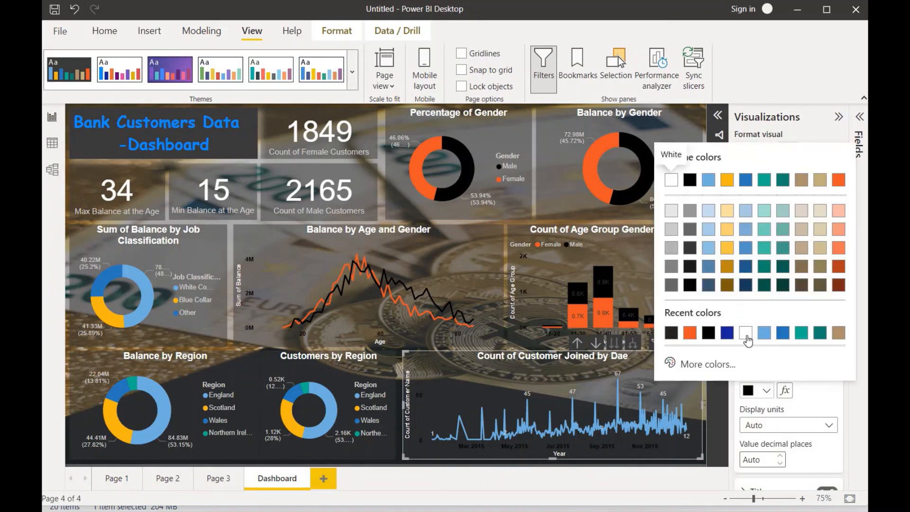
click(746, 334)
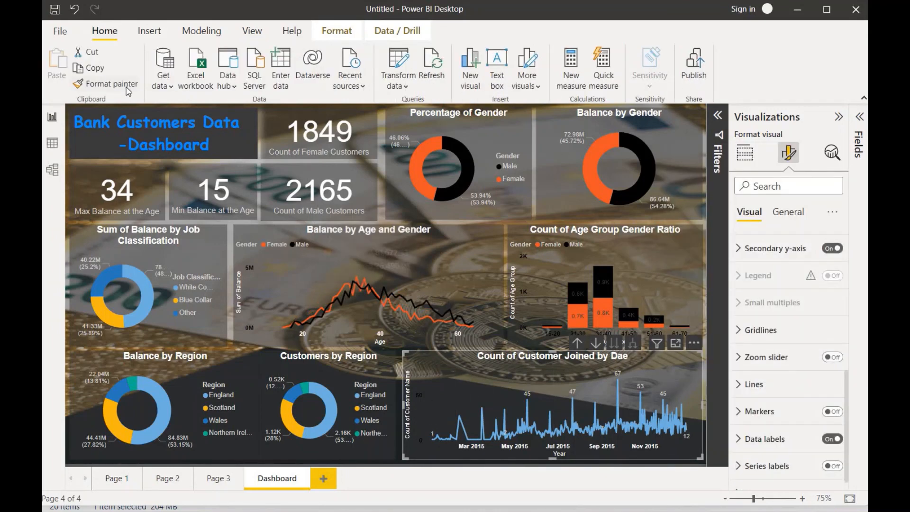
Set the Y-axis values of the Count of Customer Joined line chart to white
scroll(846, 332, up, 4)
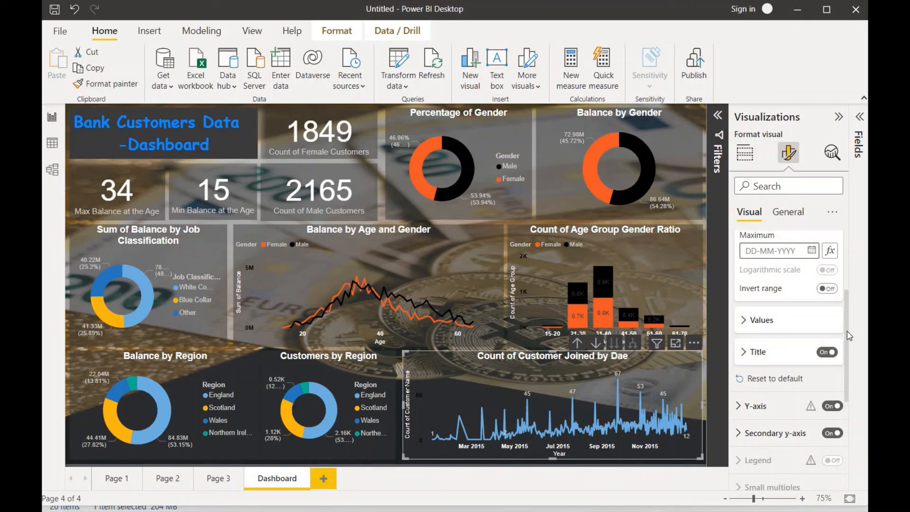
scroll(849, 327, up, 3)
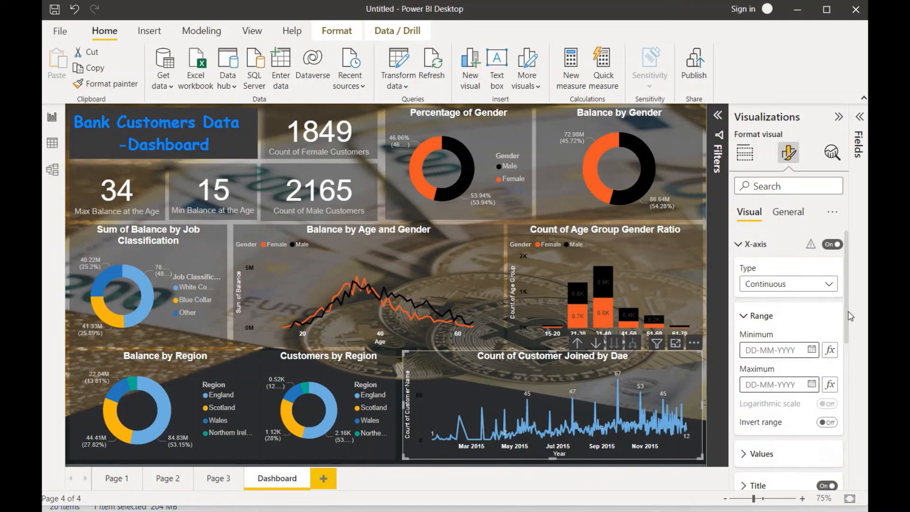
scroll(850, 316, down, 3)
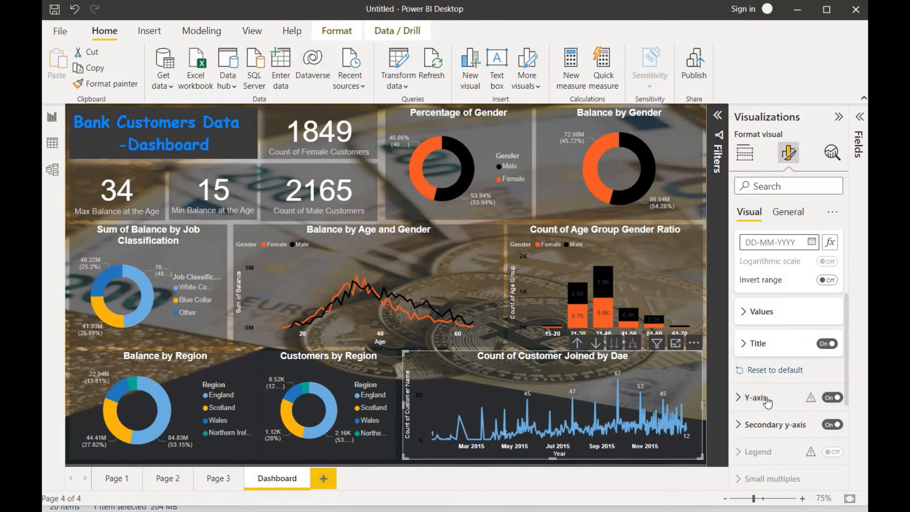
click(767, 401)
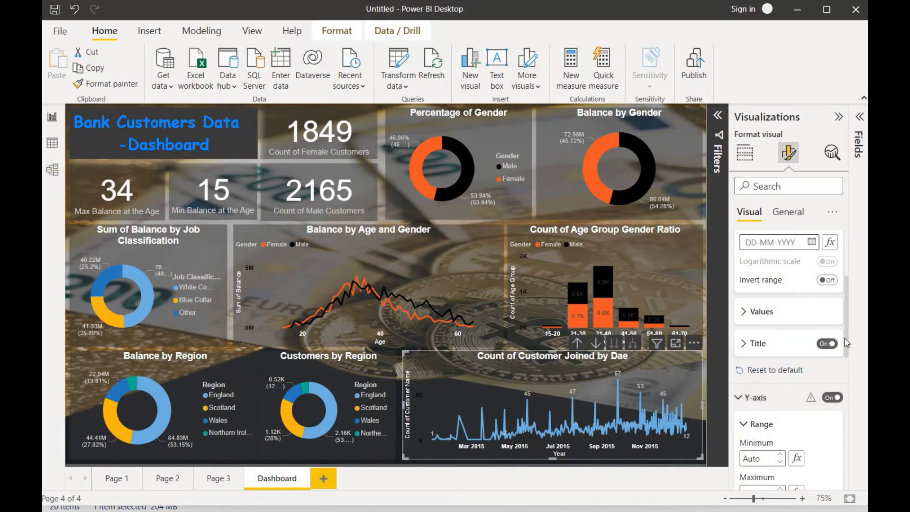
scroll(847, 360, down, 4)
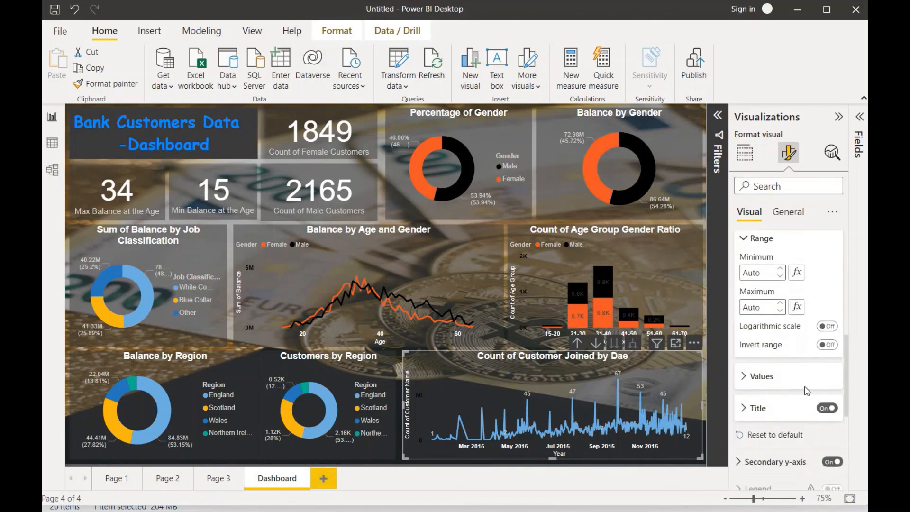
click(781, 376)
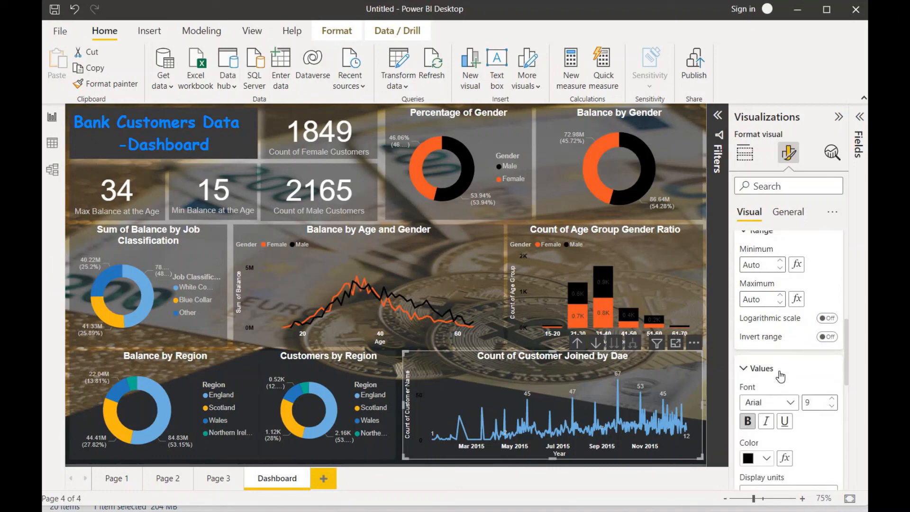
click(767, 459)
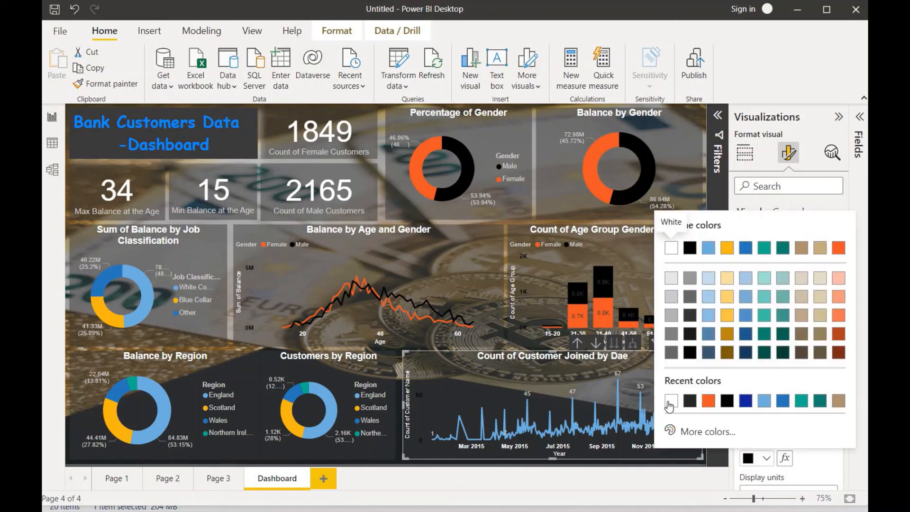
click(671, 401)
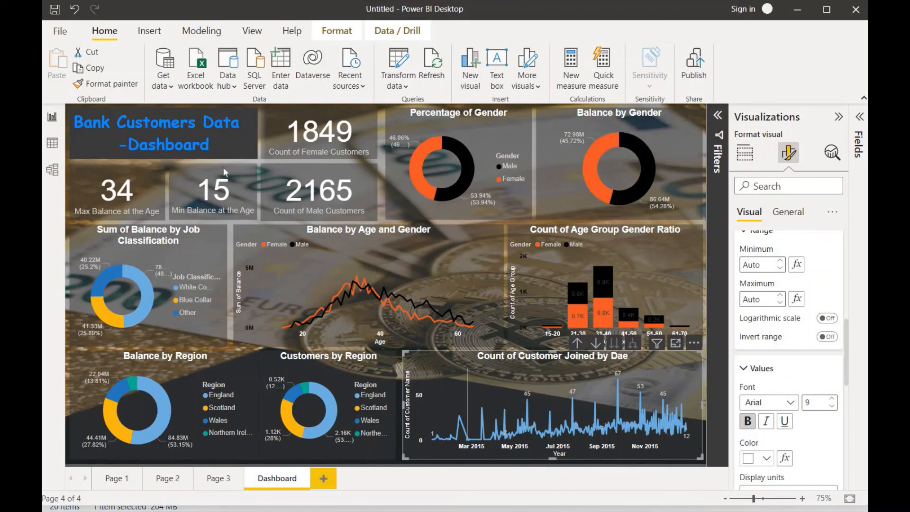
Copy the customer-joined chart's formatting with Format painter to the Count of Age Group Gender Ratio chart, and from there to the Balance by Age and Gender chart
click(126, 89)
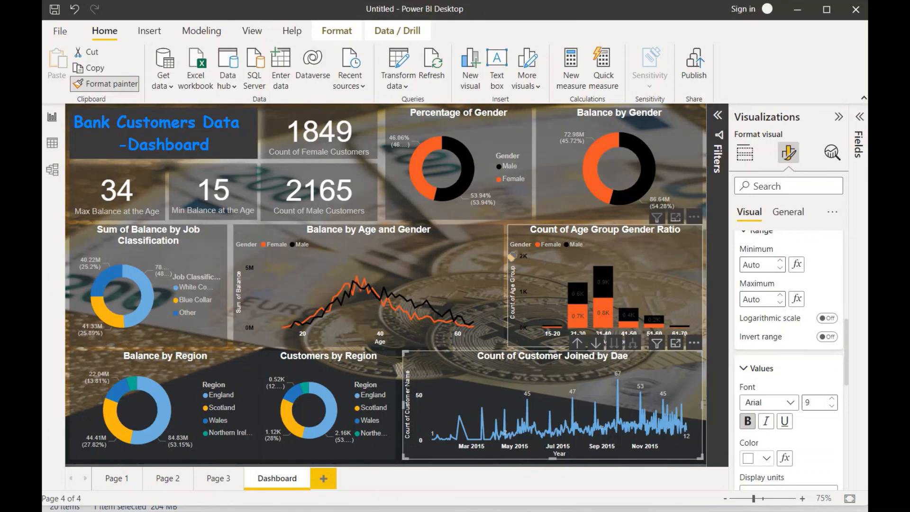
click(546, 268)
click(120, 85)
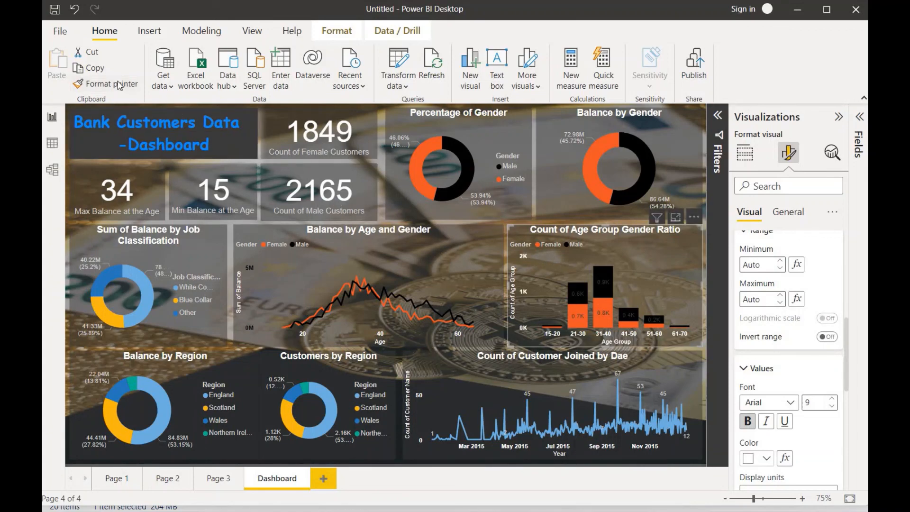
click(298, 269)
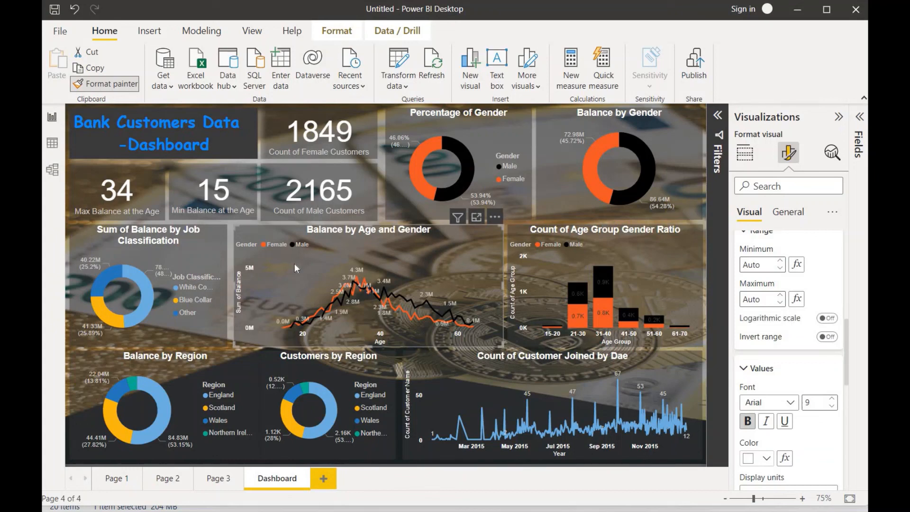
Turn off the data labels of the Balance by Age and Gender line chart
click(768, 369)
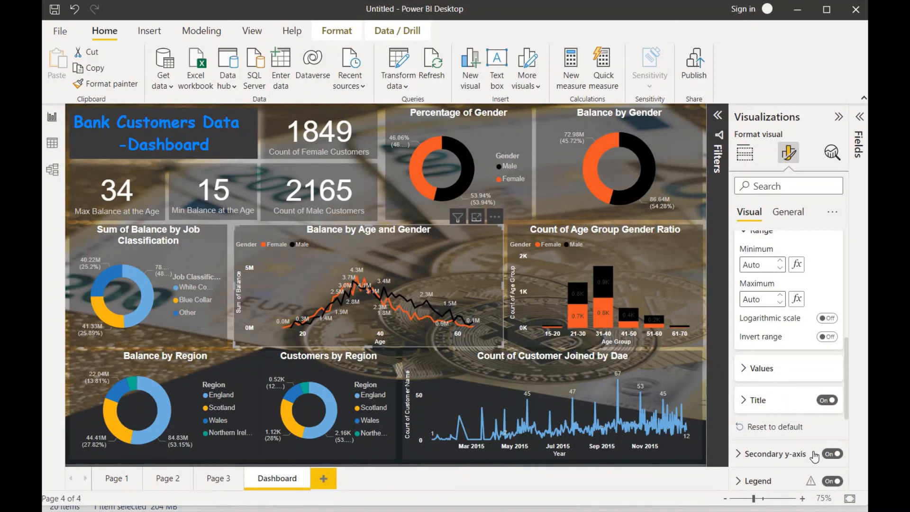
scroll(846, 482, down, 5)
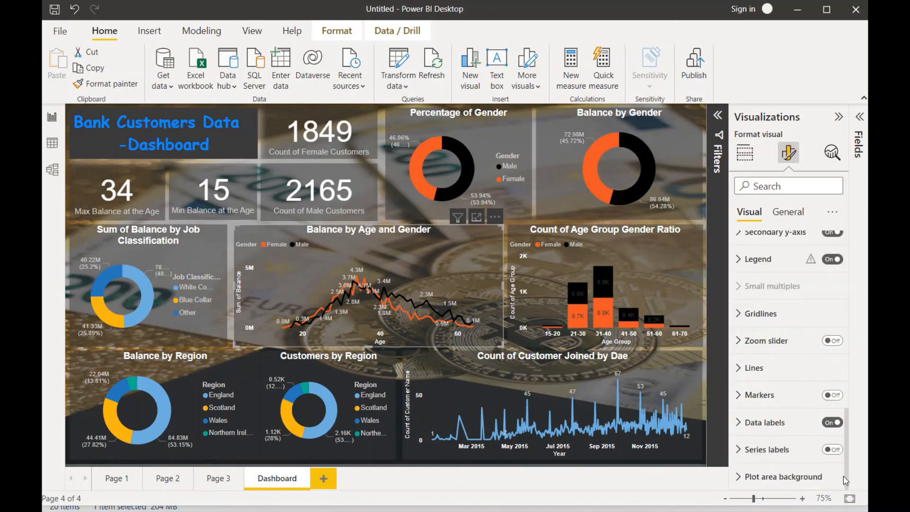
click(833, 423)
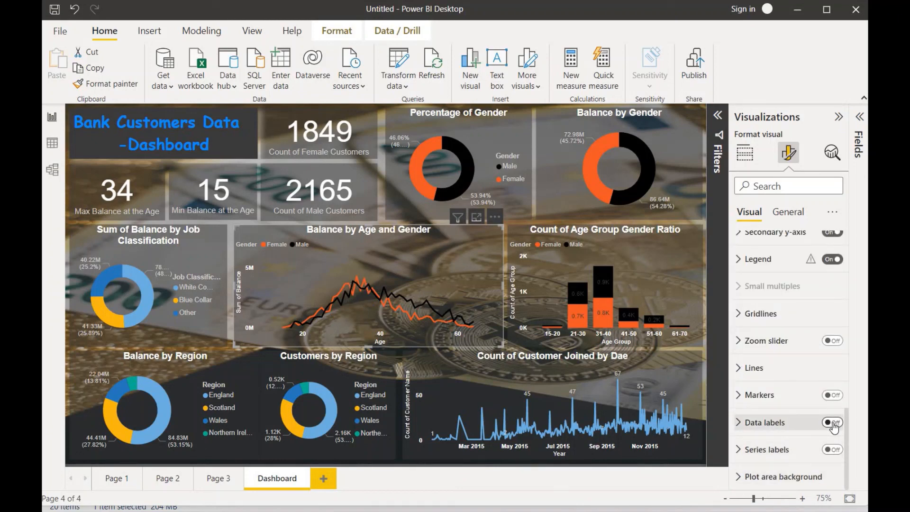
click(833, 423)
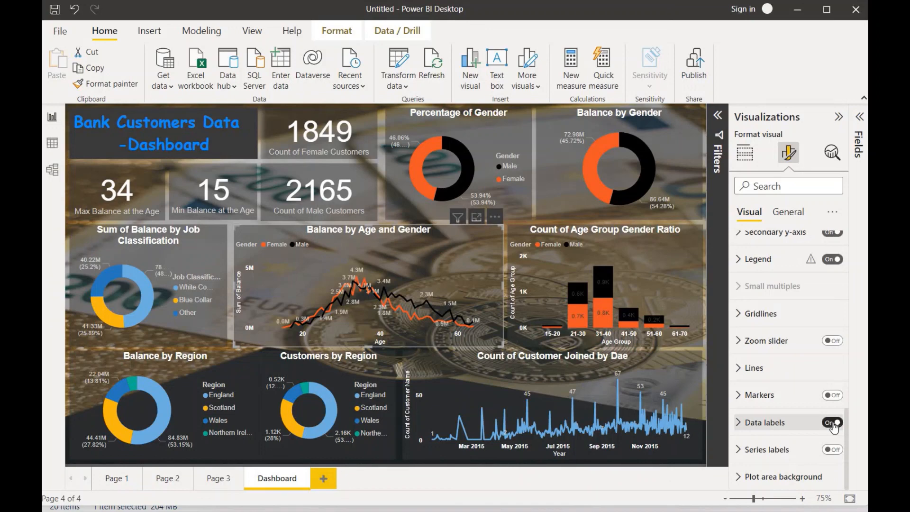
click(833, 423)
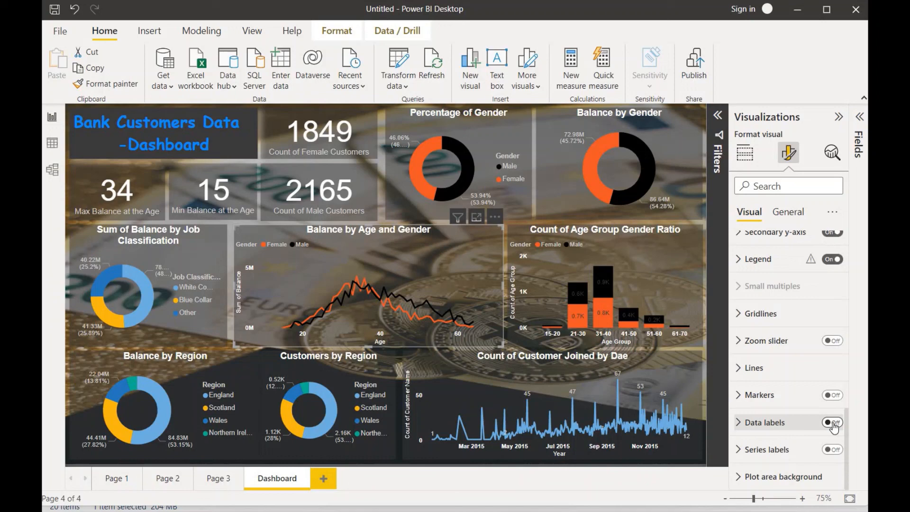
Test the Female and Male highlighting from the Balance by Age and Gender chart's legend, clear it and turn that legend off
click(284, 244)
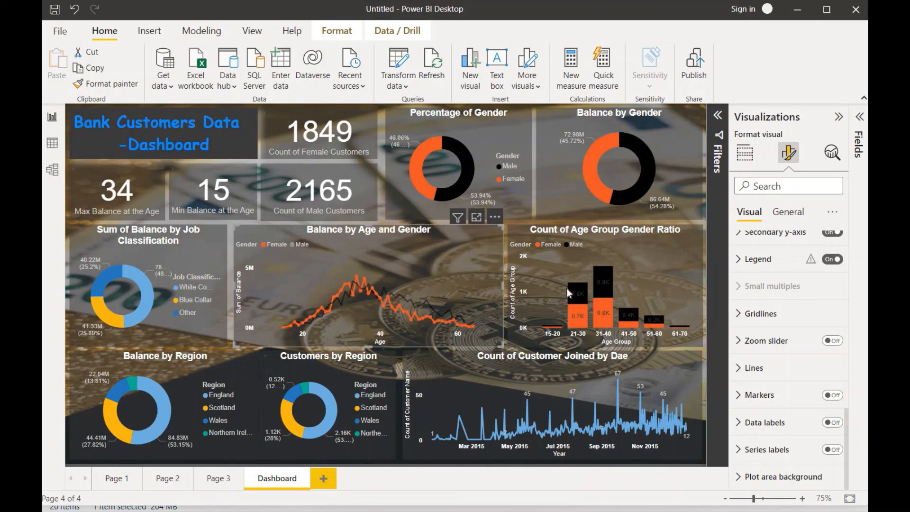
click(302, 245)
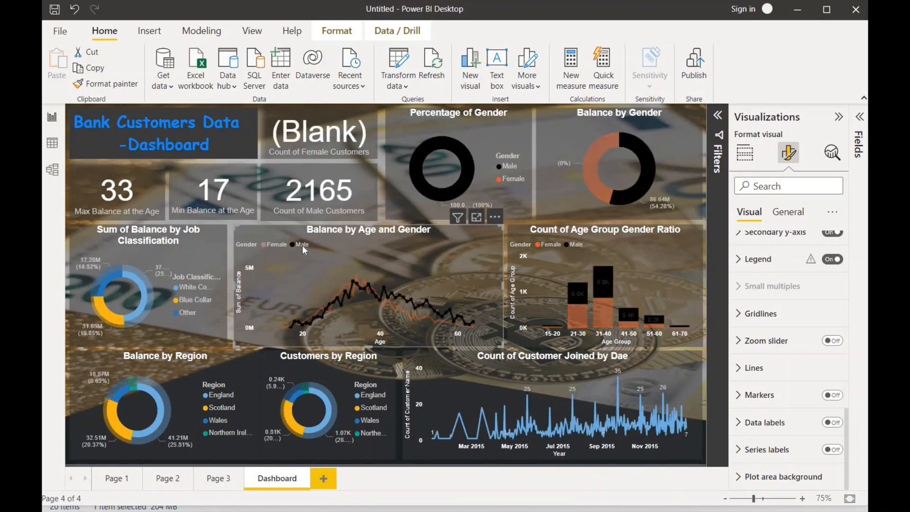
click(302, 245)
click(834, 261)
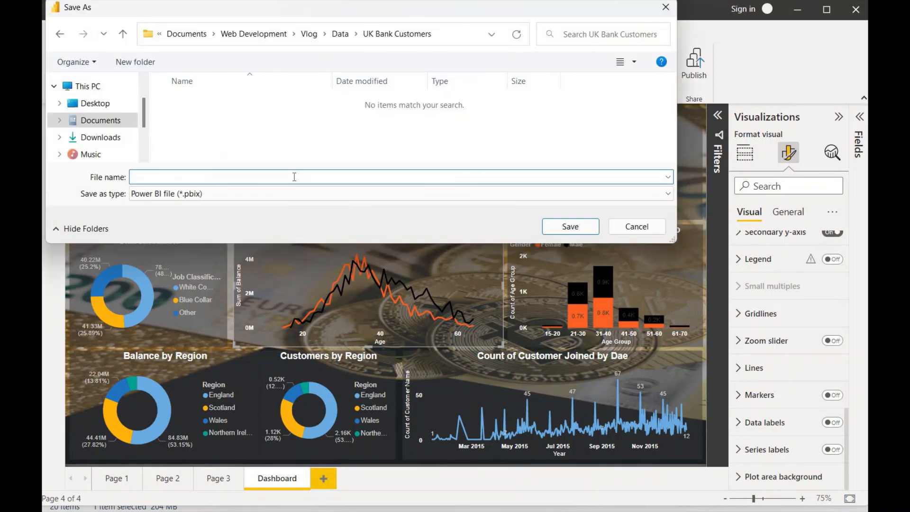
Save the report as "UK_Bank Customers Data - Dashboard" in the UK Bank Customers folder and deselect the chart
text(UK_BankCustomers Dat)
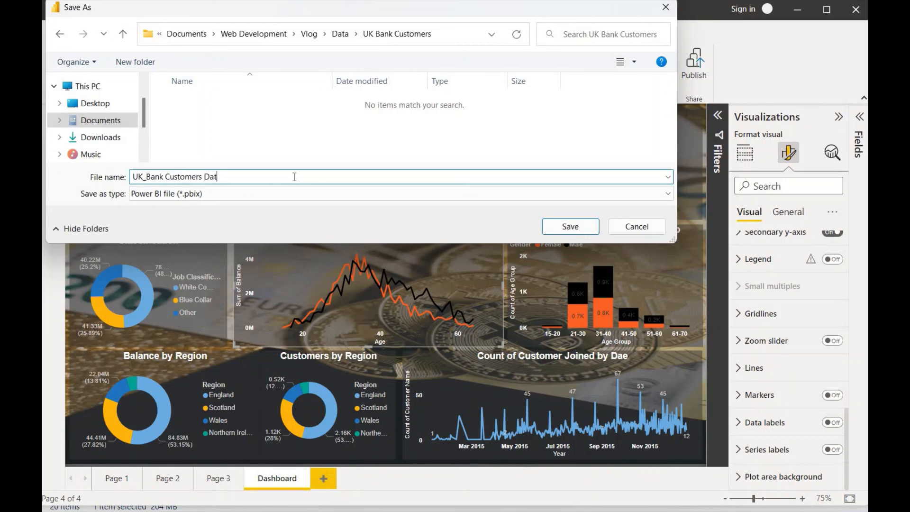
text(a - Dashboard)
key(Return)
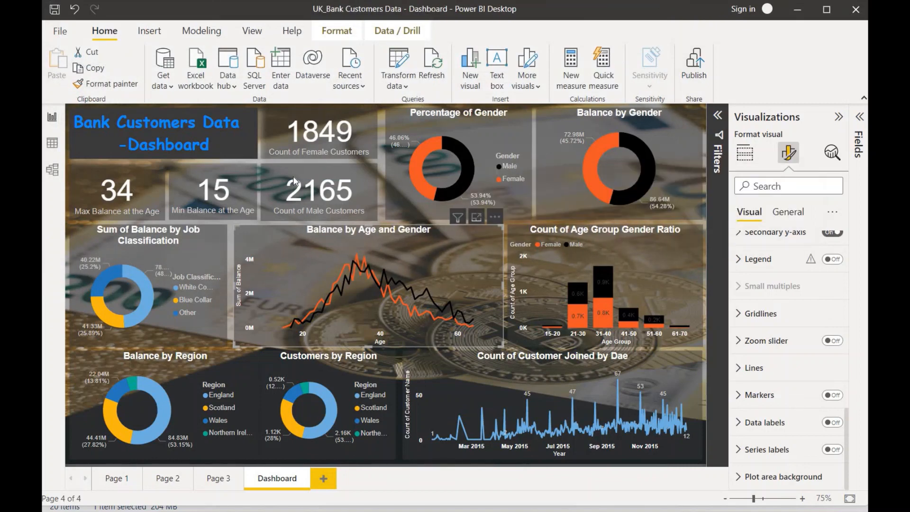
click(704, 264)
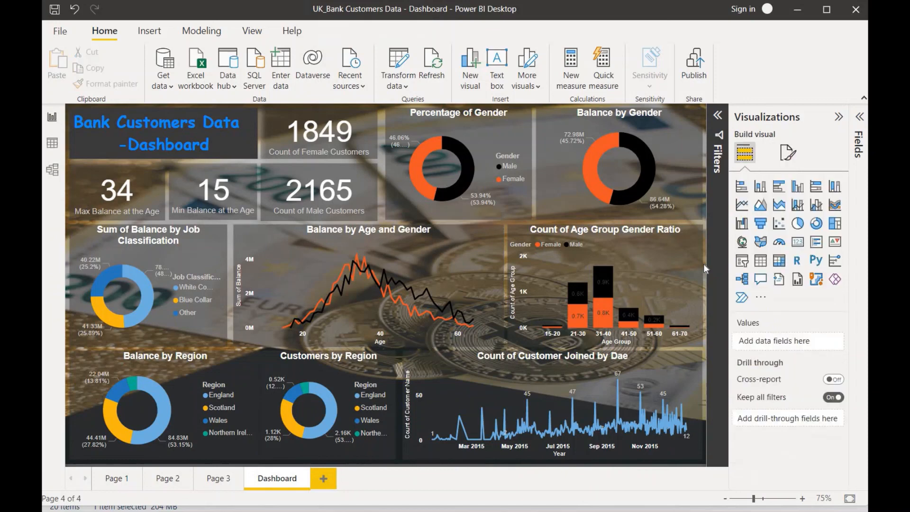